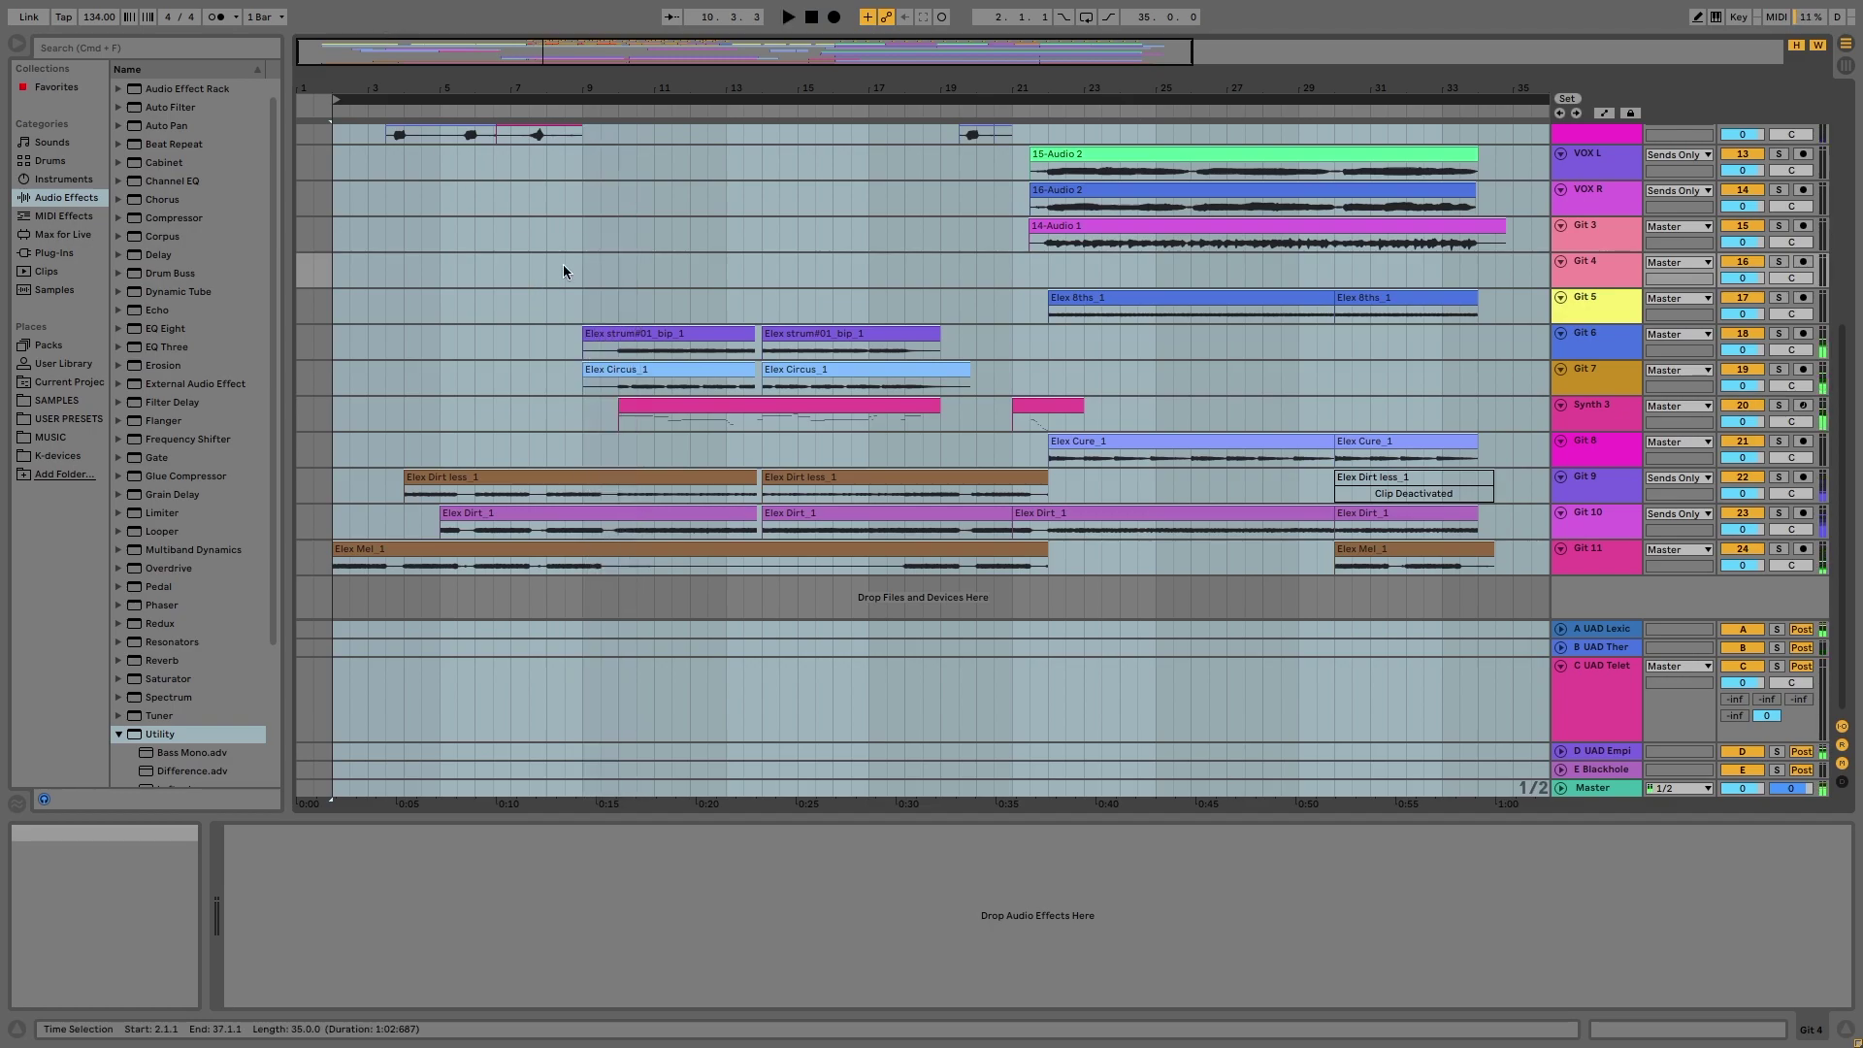
# Find the iZotope folder among the plug-ins, expand it down to Relay, and widen the browser so full plug-in names fit
pyautogui.press('super+a')
pyautogui.scroll(10, 760, 316)
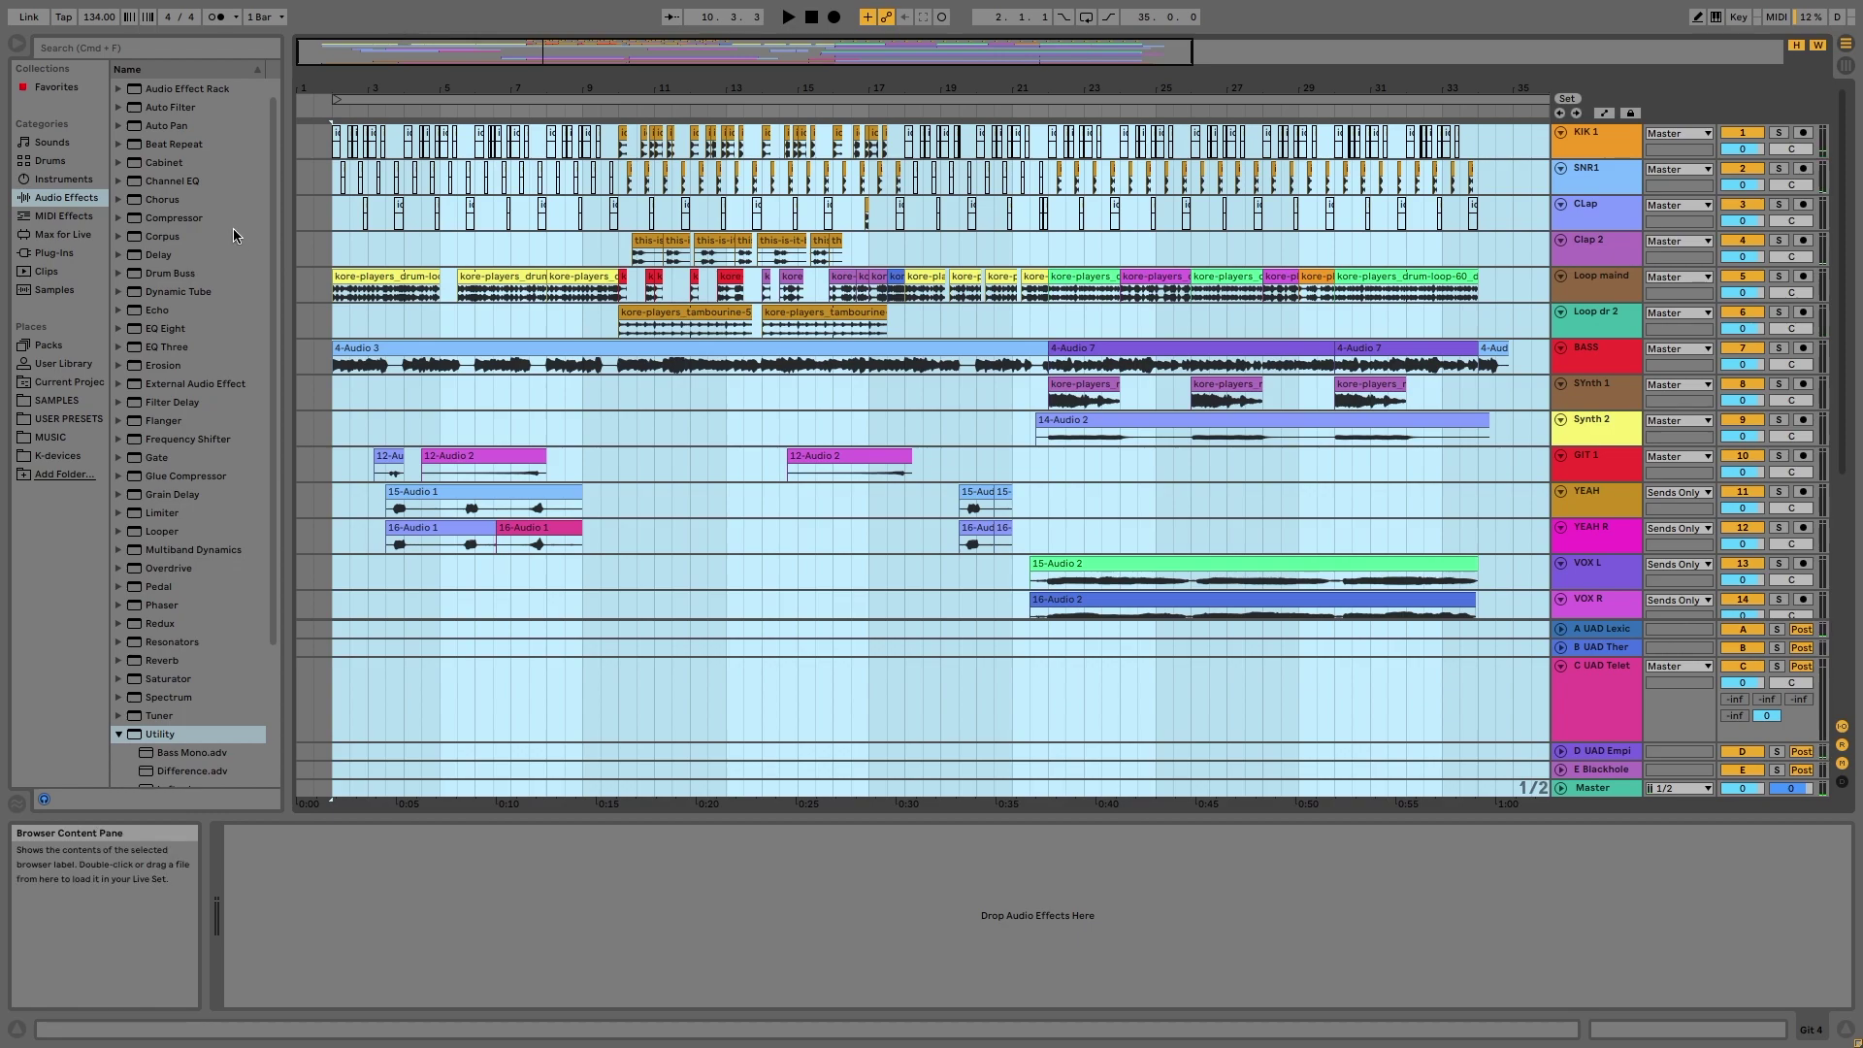
pyautogui.click(43, 251)
pyautogui.scroll(-5, 158, 184)
pyautogui.scroll(15, 158, 184)
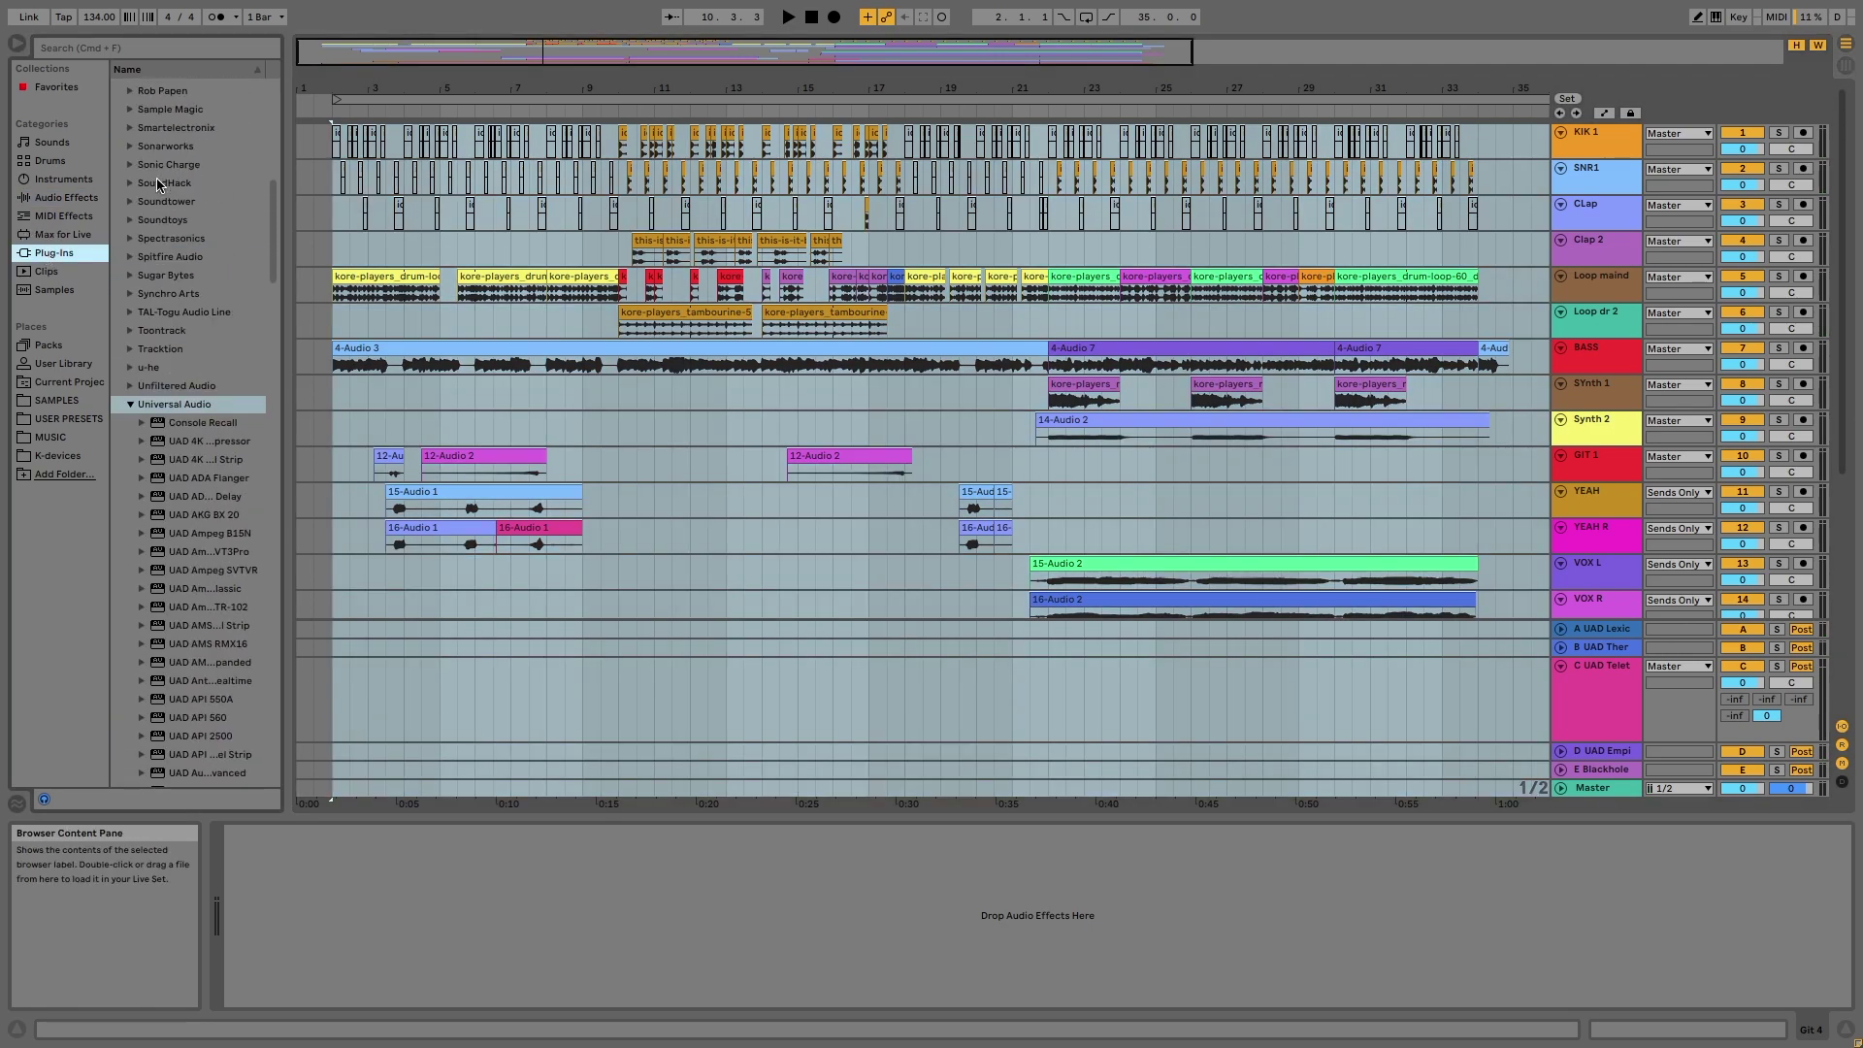
pyautogui.scroll(3, 158, 184)
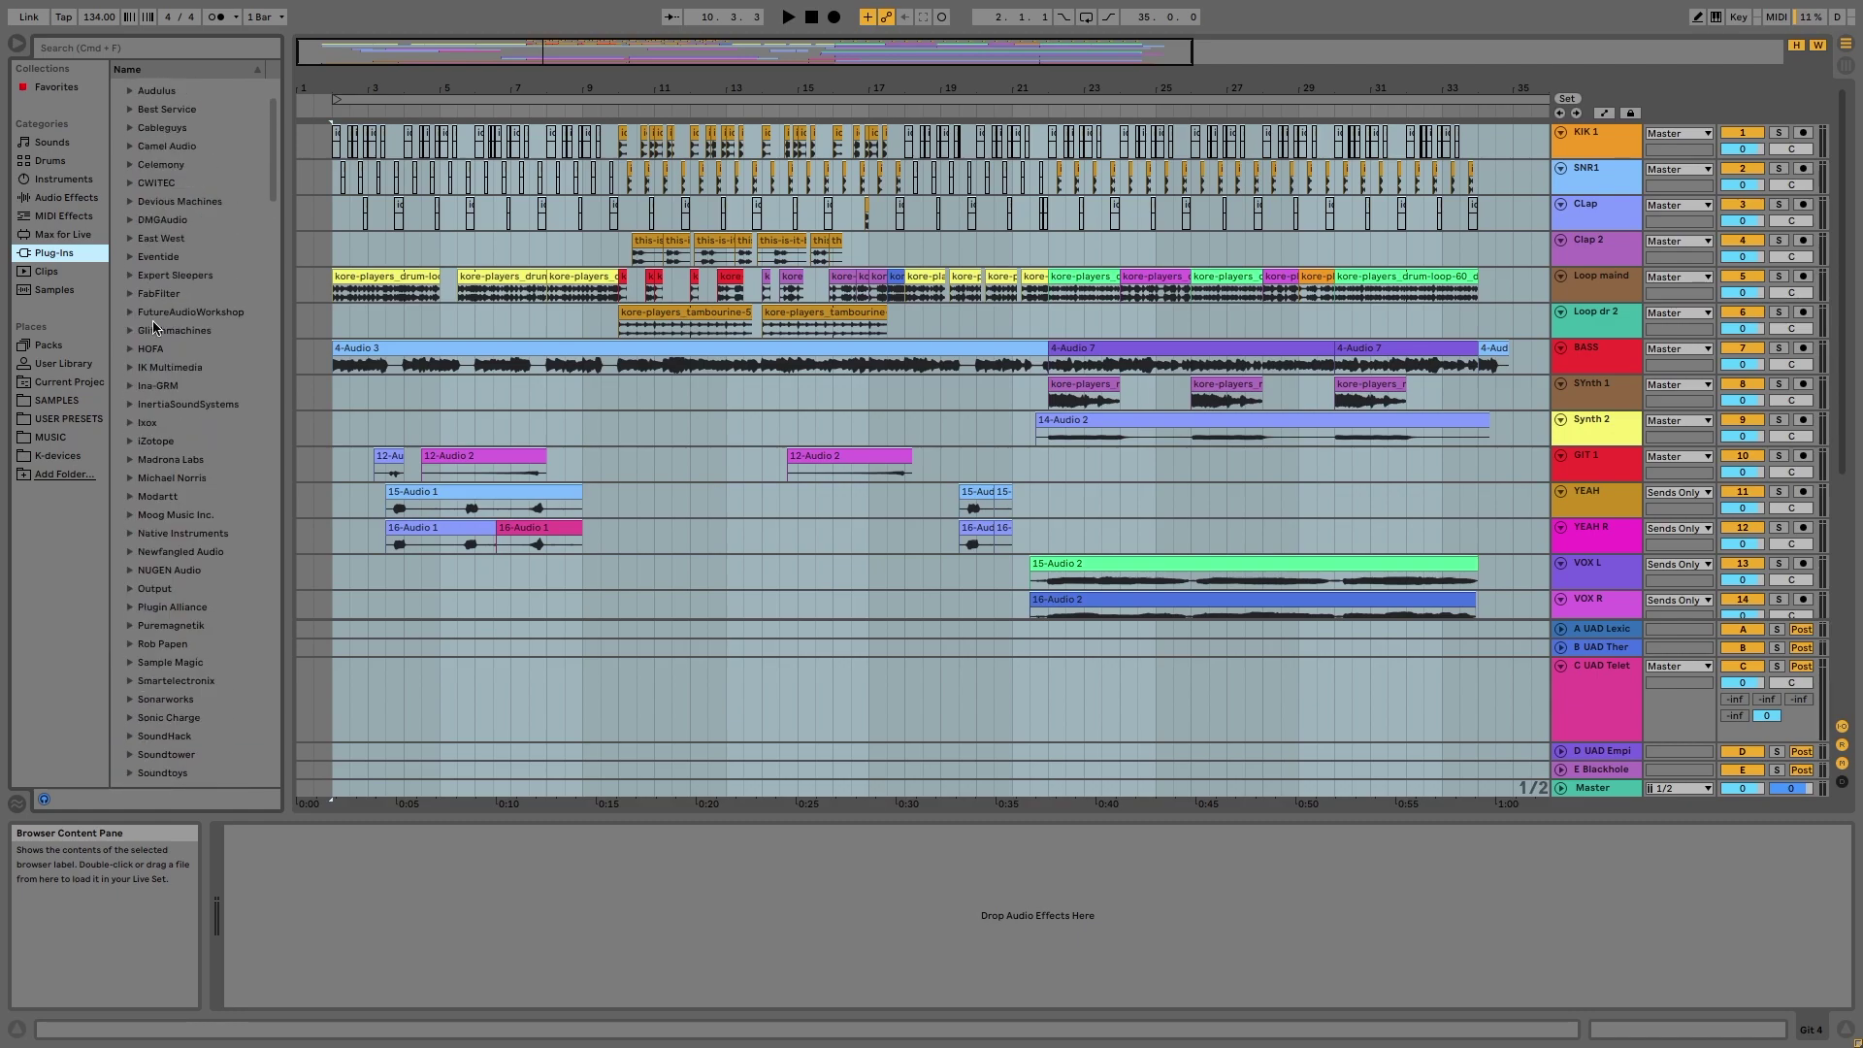
pyautogui.click(131, 442)
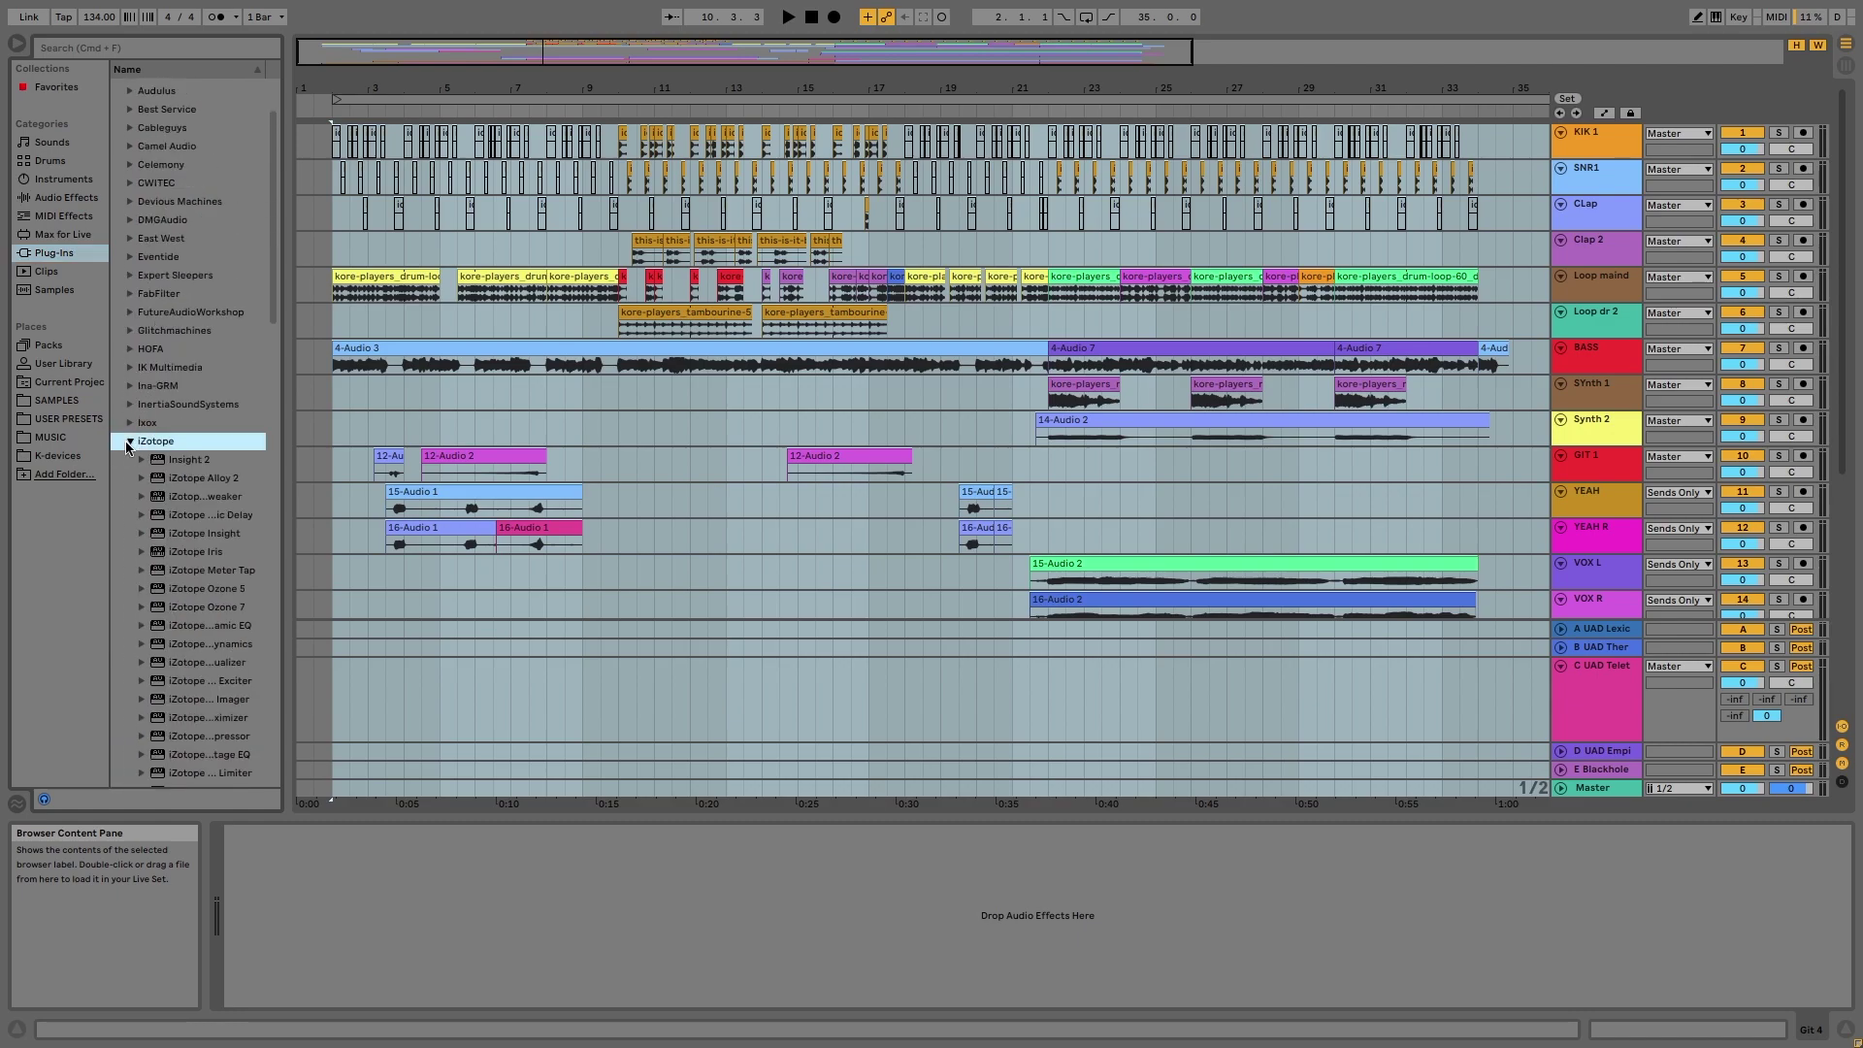
pyautogui.scroll(-10, 254, 555)
pyautogui.moveTo(288, 636); pyautogui.dragTo(347, 638)
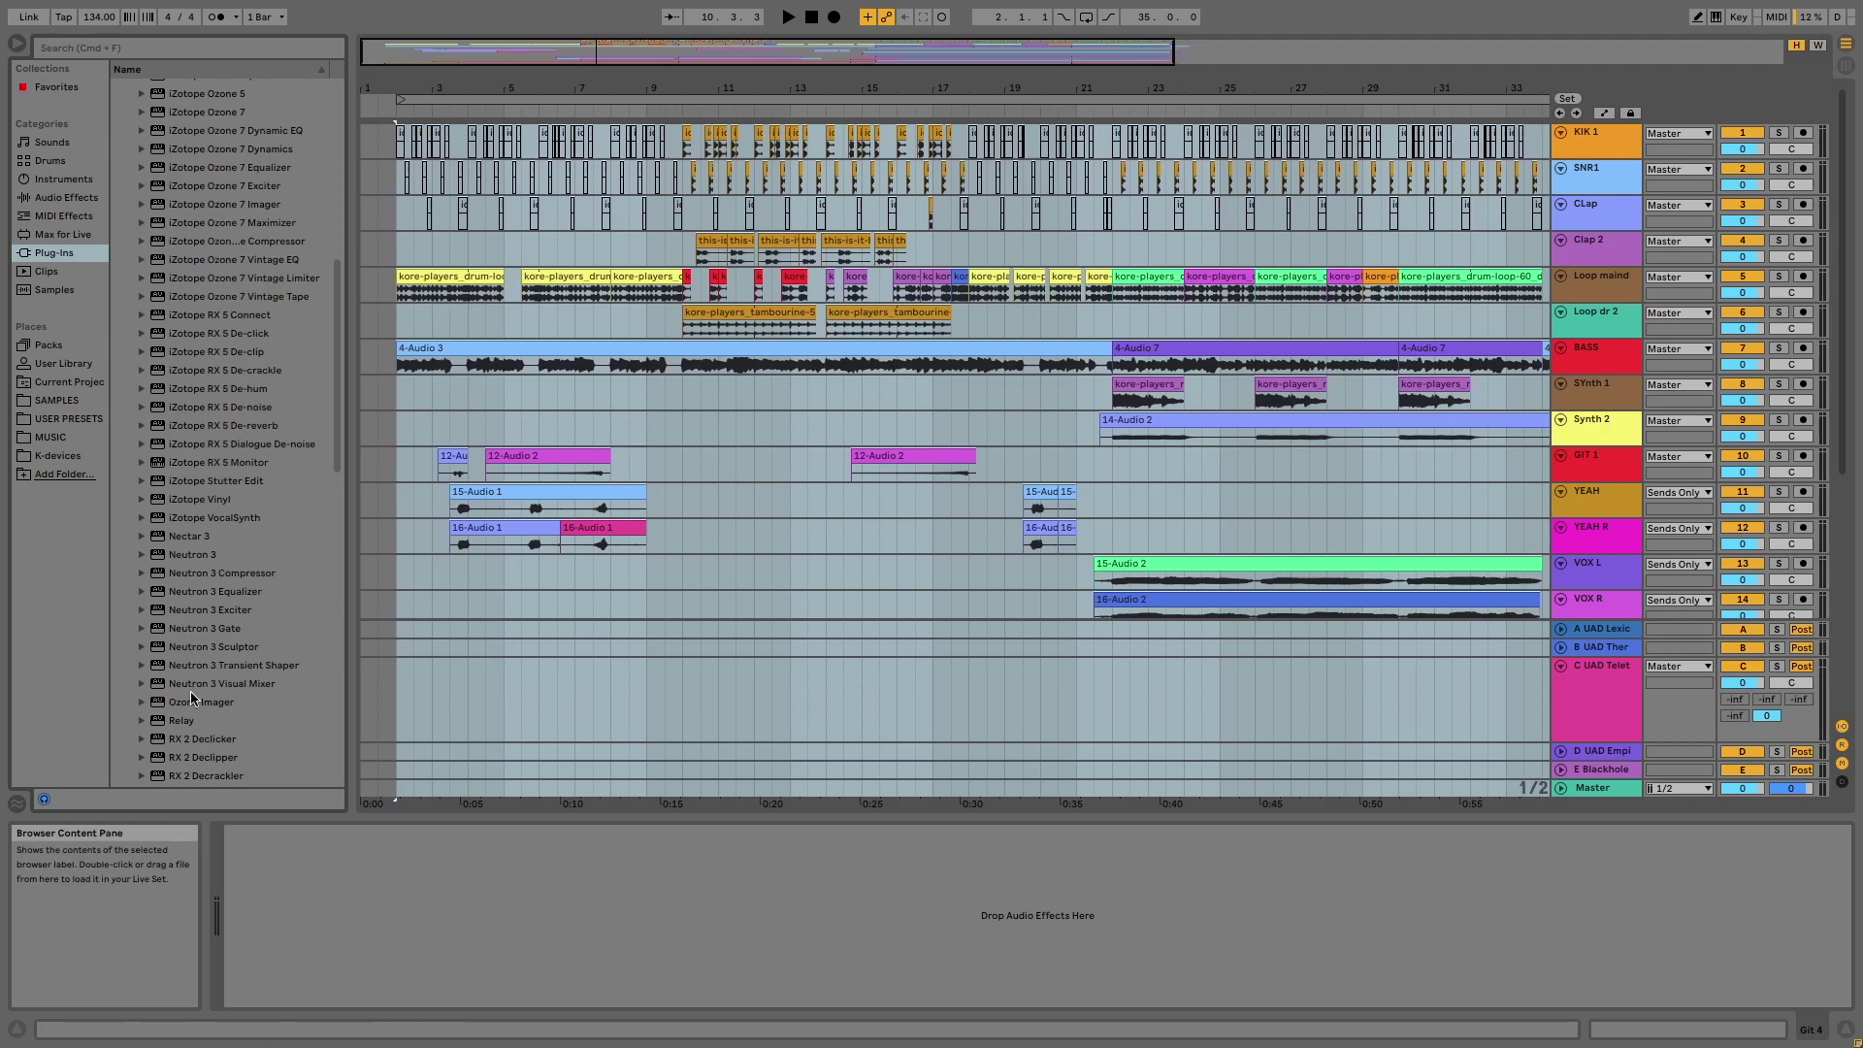
# Add the iZotope Relay plug-in to the drum tracks KIK 1, SNR1, CLap, Clap 2, the main drum loop and Loop dr 2
pyautogui.click(172, 722)
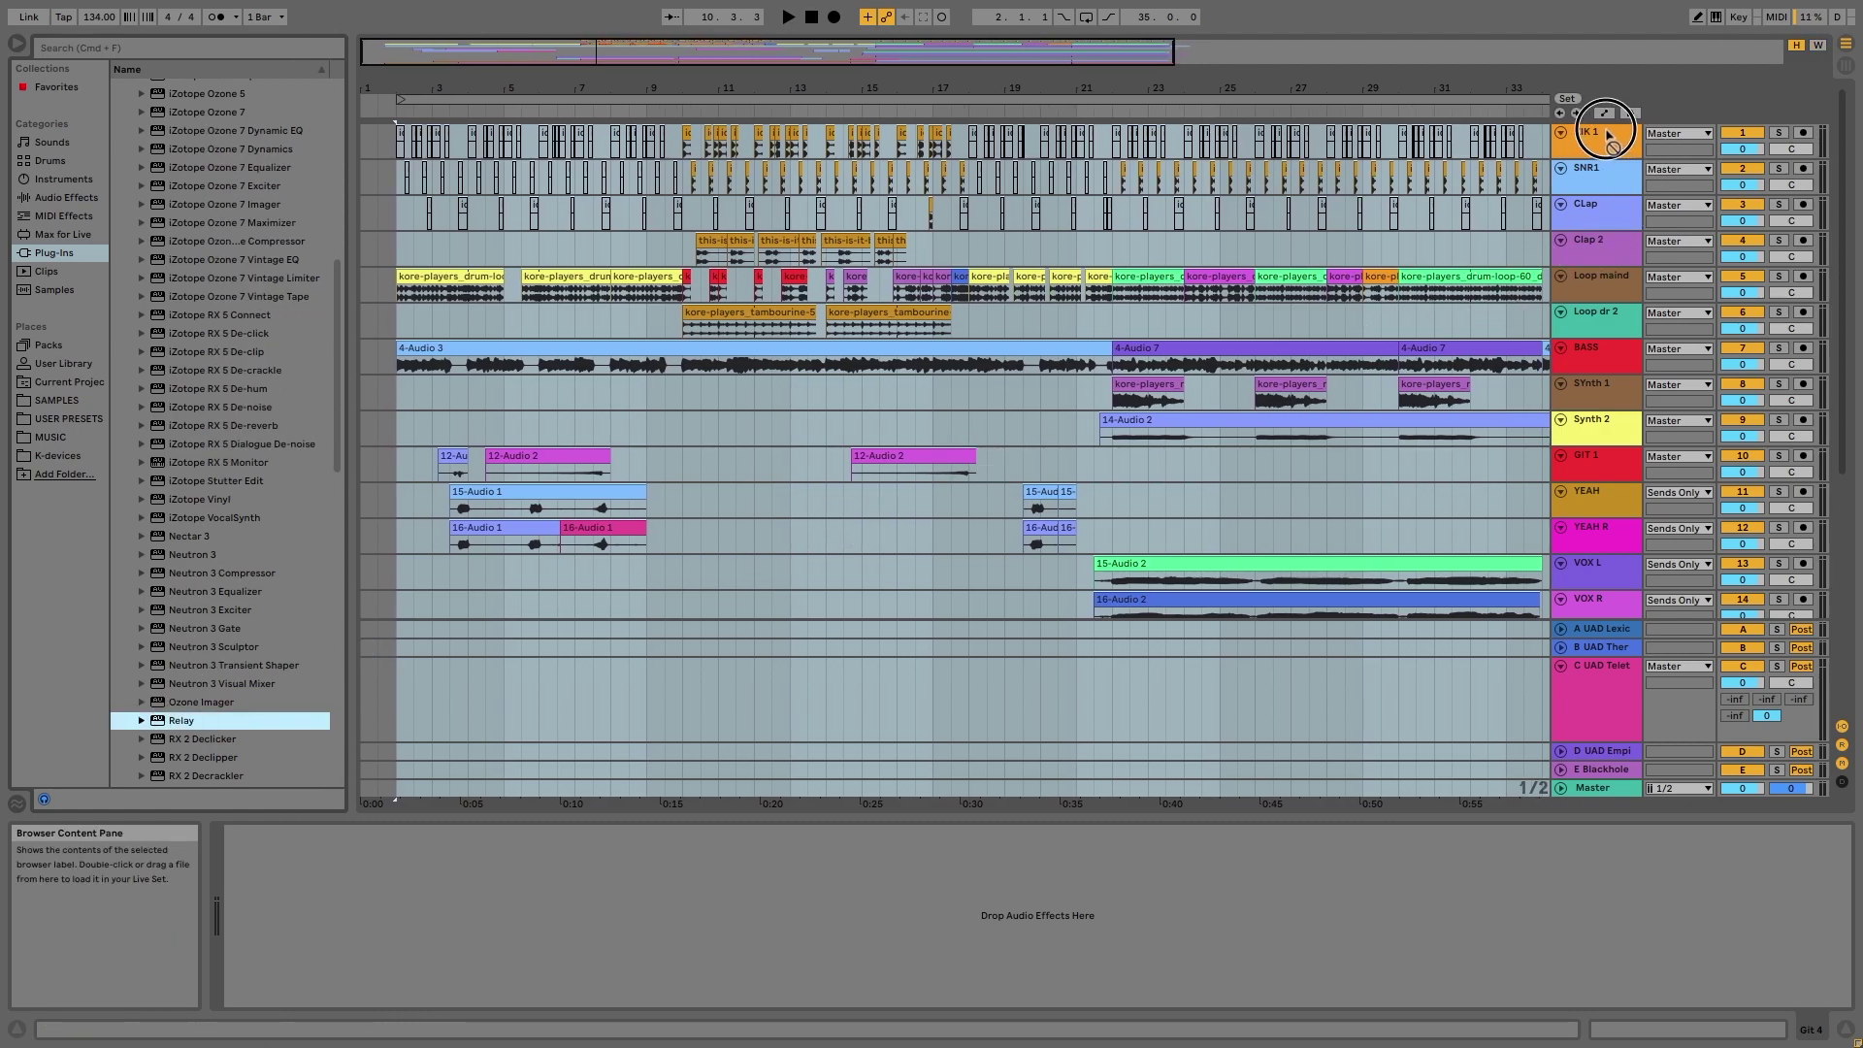
pyautogui.moveTo(1598, 136); pyautogui.dragTo(1598, 136)
pyautogui.click(1596, 247)
pyautogui.press('Down')
pyautogui.press('Down')
pyautogui.press('Down')
pyautogui.press('Down')
pyautogui.press('Down')
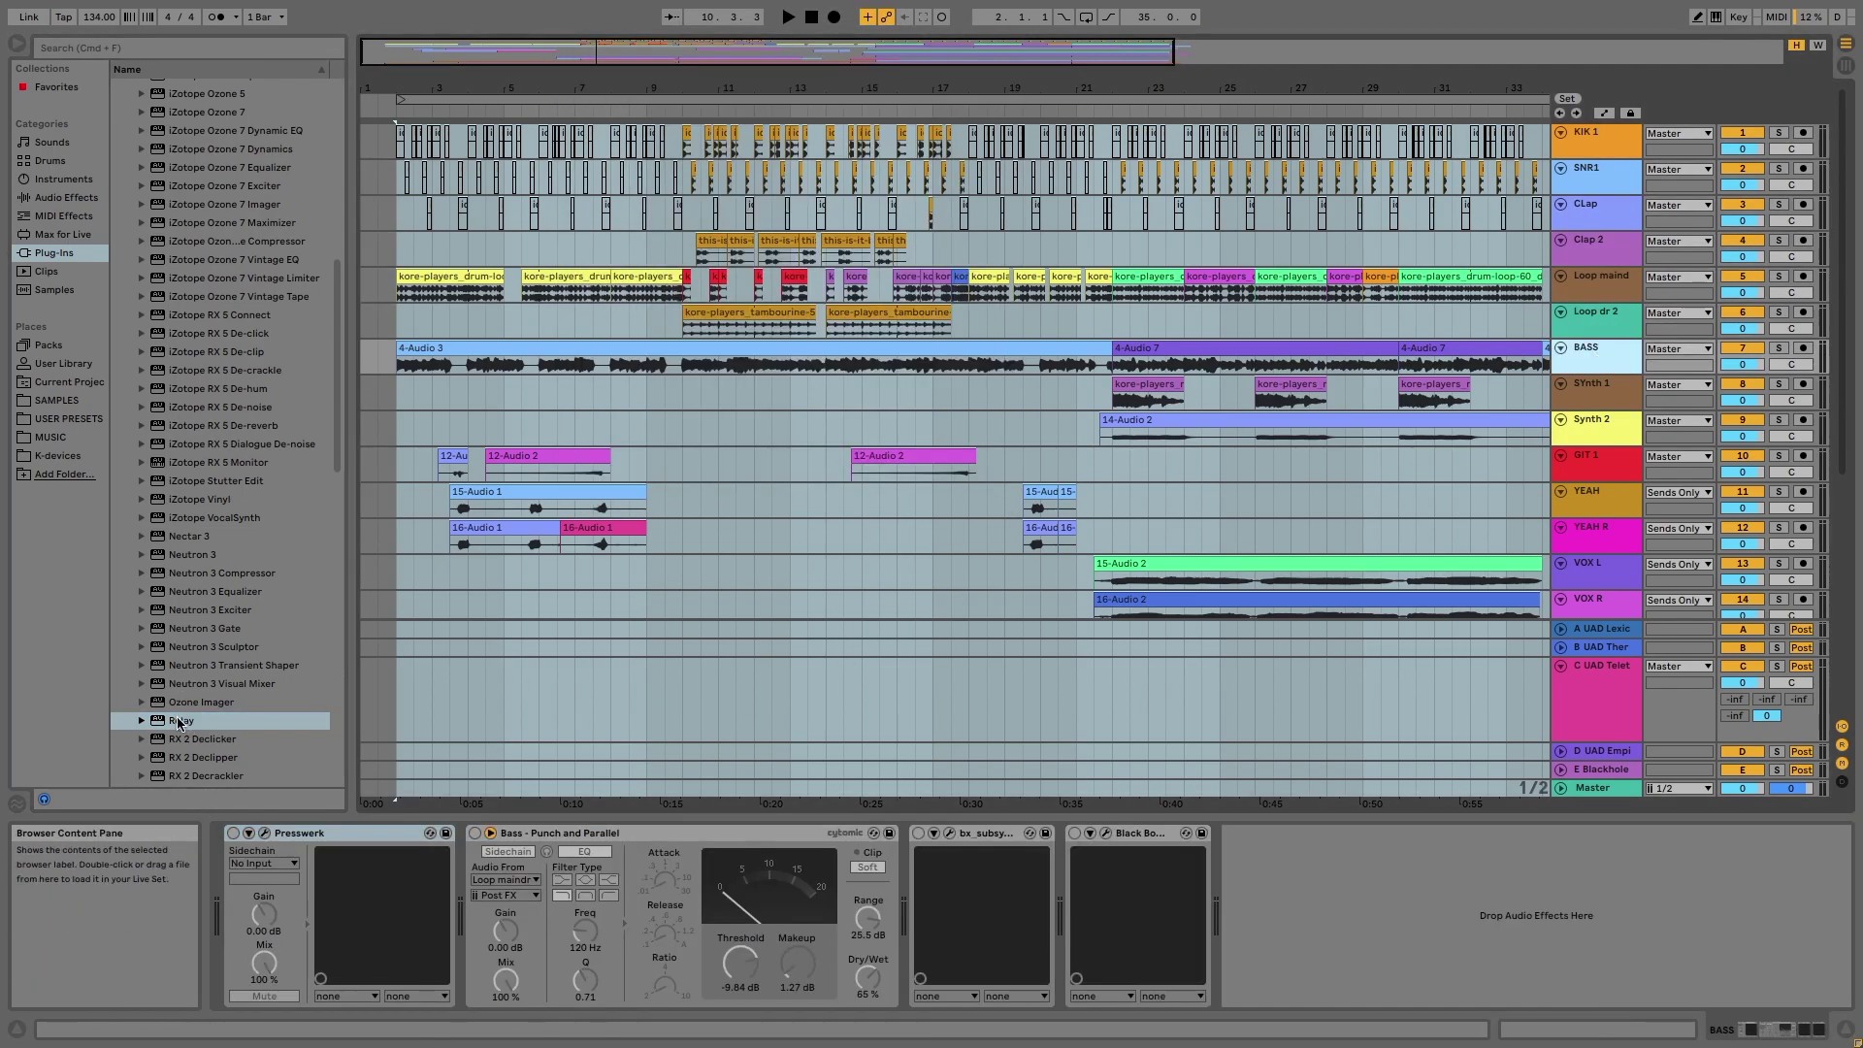
# Add Relay to the BASS, SYnth 1, Synth 2 and GIT 1 tracks
pyautogui.press('Down')
pyautogui.press('Down')
pyautogui.press('Down')
pyautogui.press('Down')
pyautogui.press('Down')
pyautogui.press('Down')
pyautogui.press('Down')
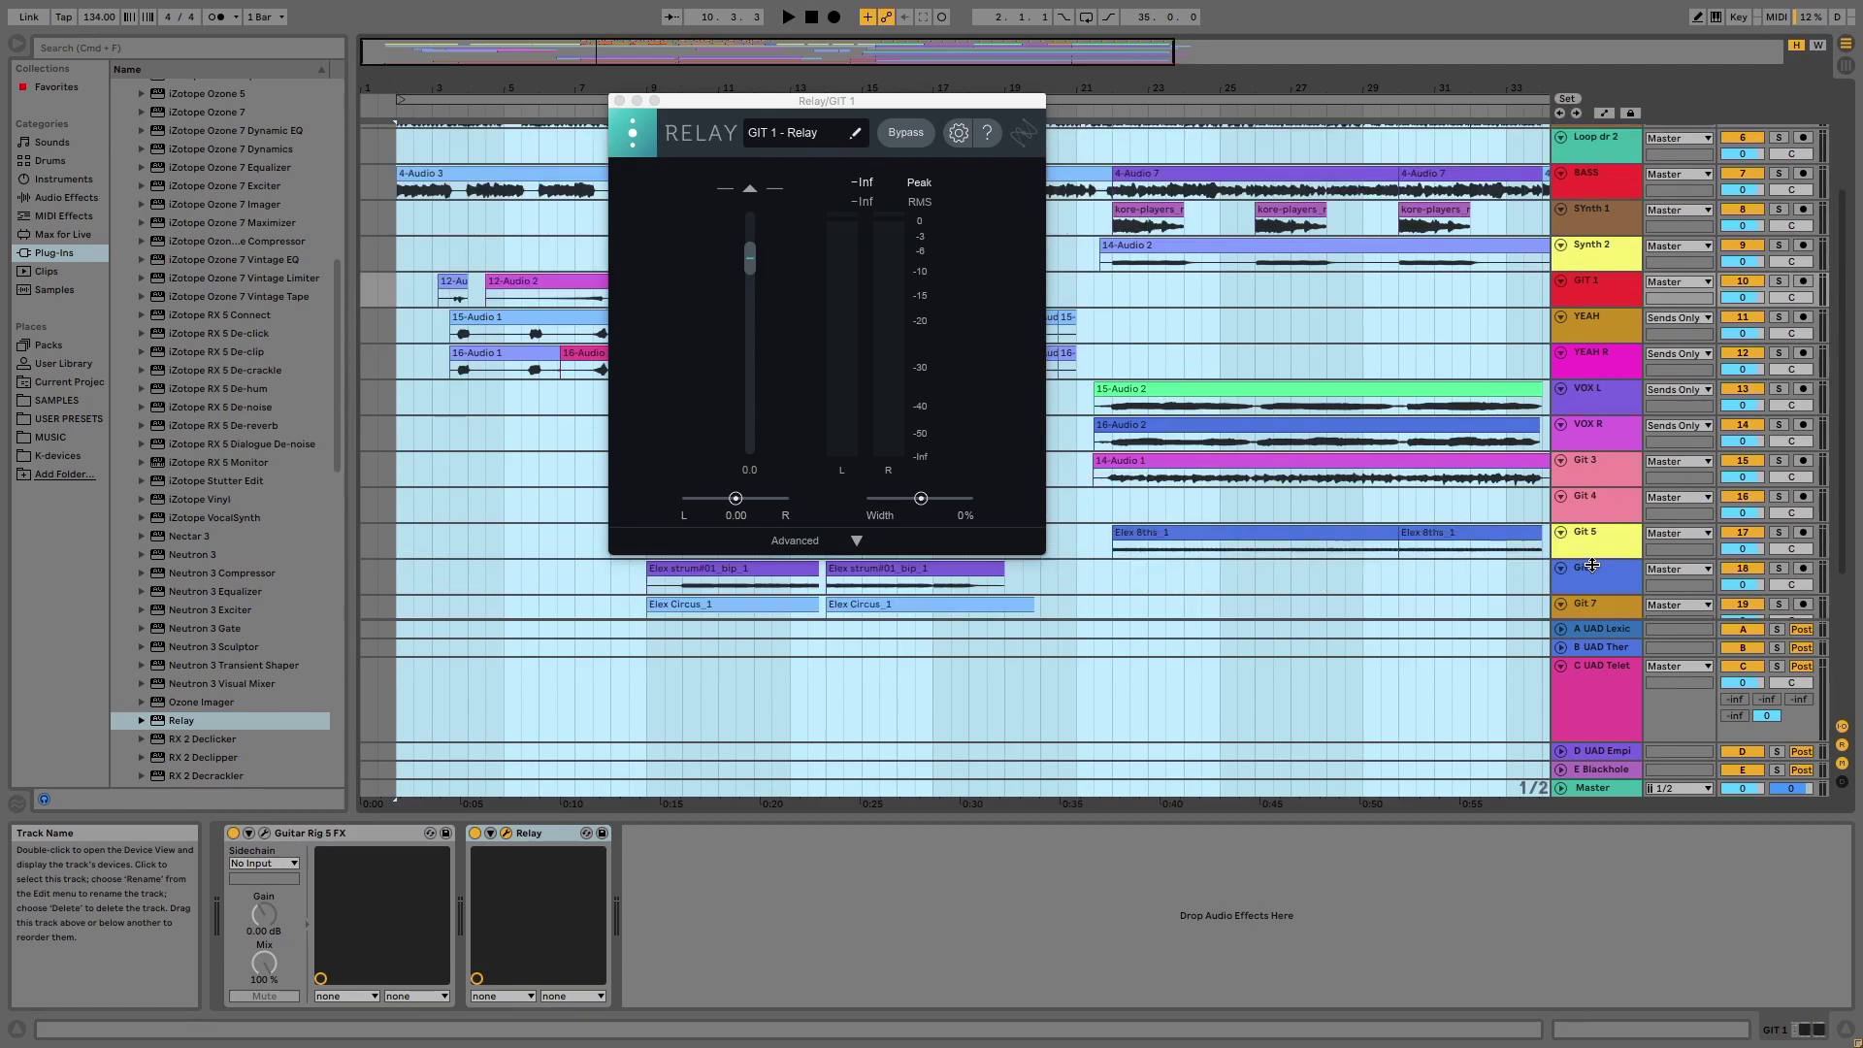
# Add Relay to tracks Git 3 through Git 7 and to Synth 3, skipping the tracks routed to Sends Only
pyautogui.press('Down')
pyautogui.press('Down')
pyautogui.press('Down')
pyautogui.press('Down')
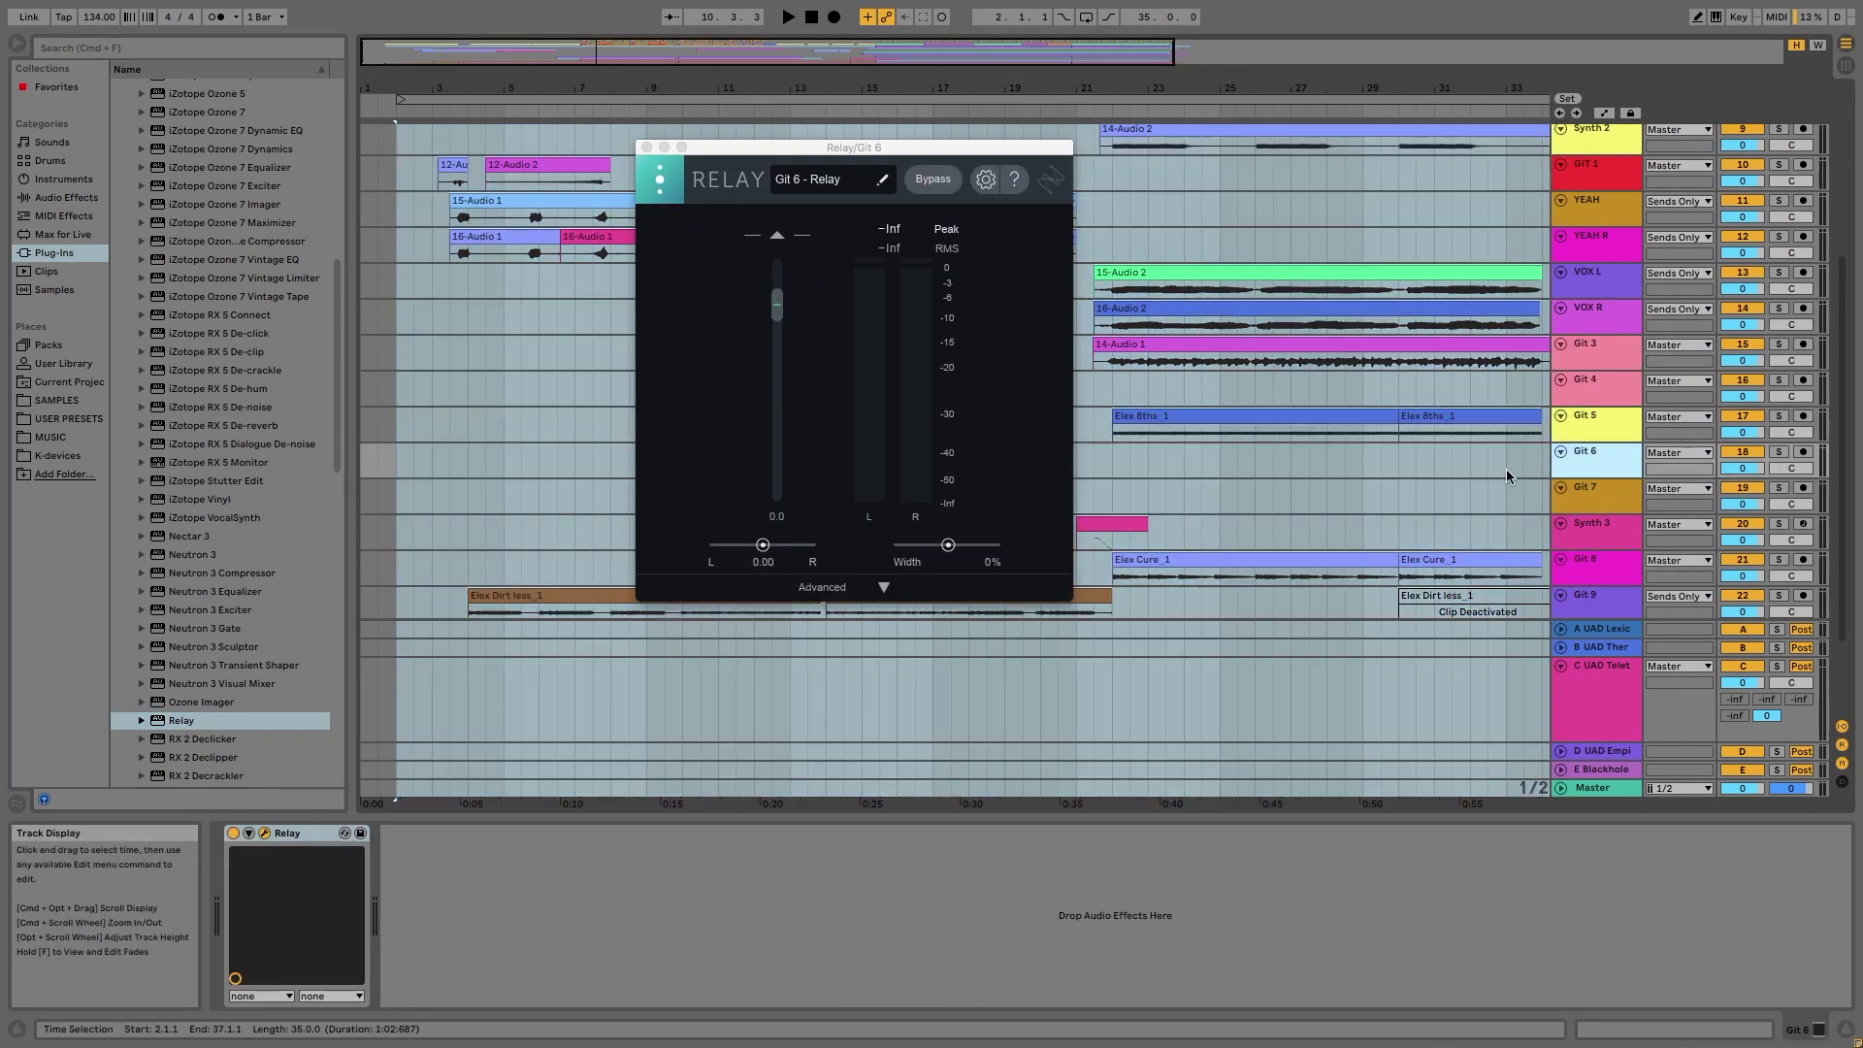
pyautogui.press('Down')
pyautogui.press('Down')
pyautogui.press('Down')
pyautogui.press('Down')
pyautogui.press('Down')
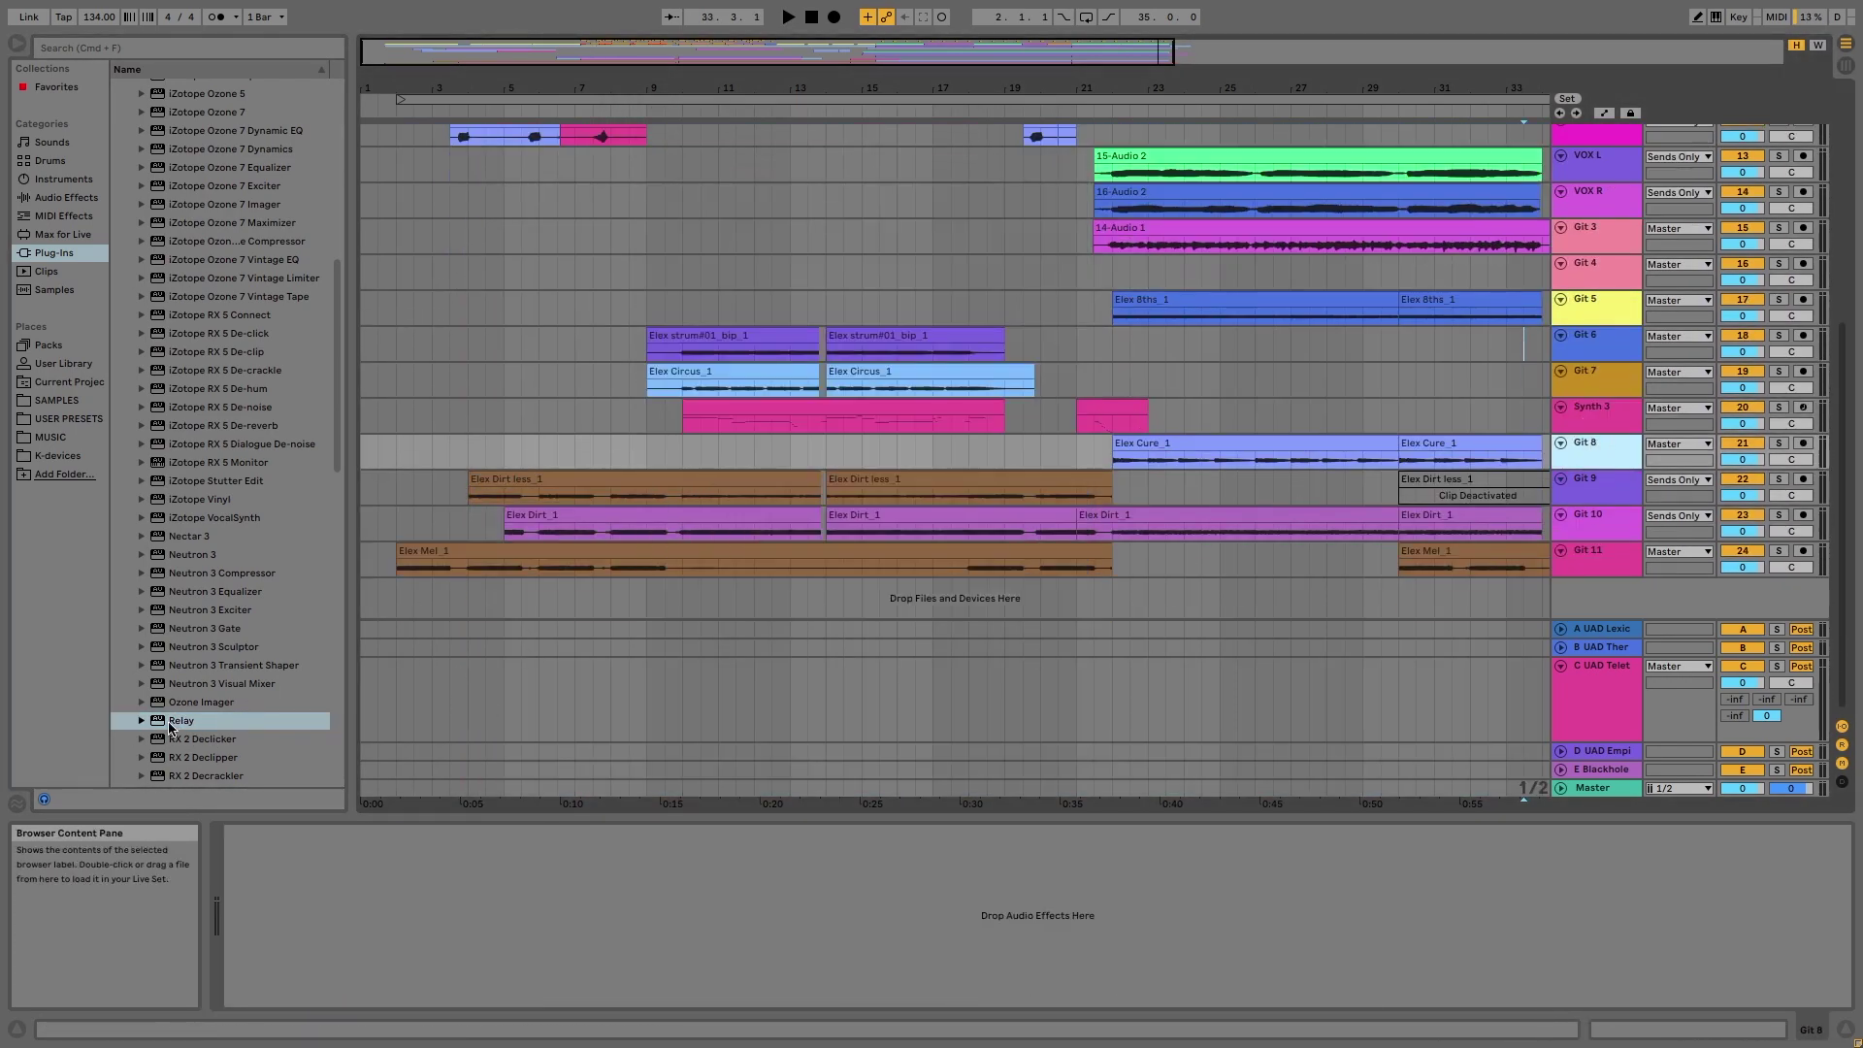
# Add Relay to Git 8, Git 11 and the return tracks A to E
pyautogui.press('Down')
pyautogui.press('Down')
pyautogui.press('Down')
pyautogui.press('Down')
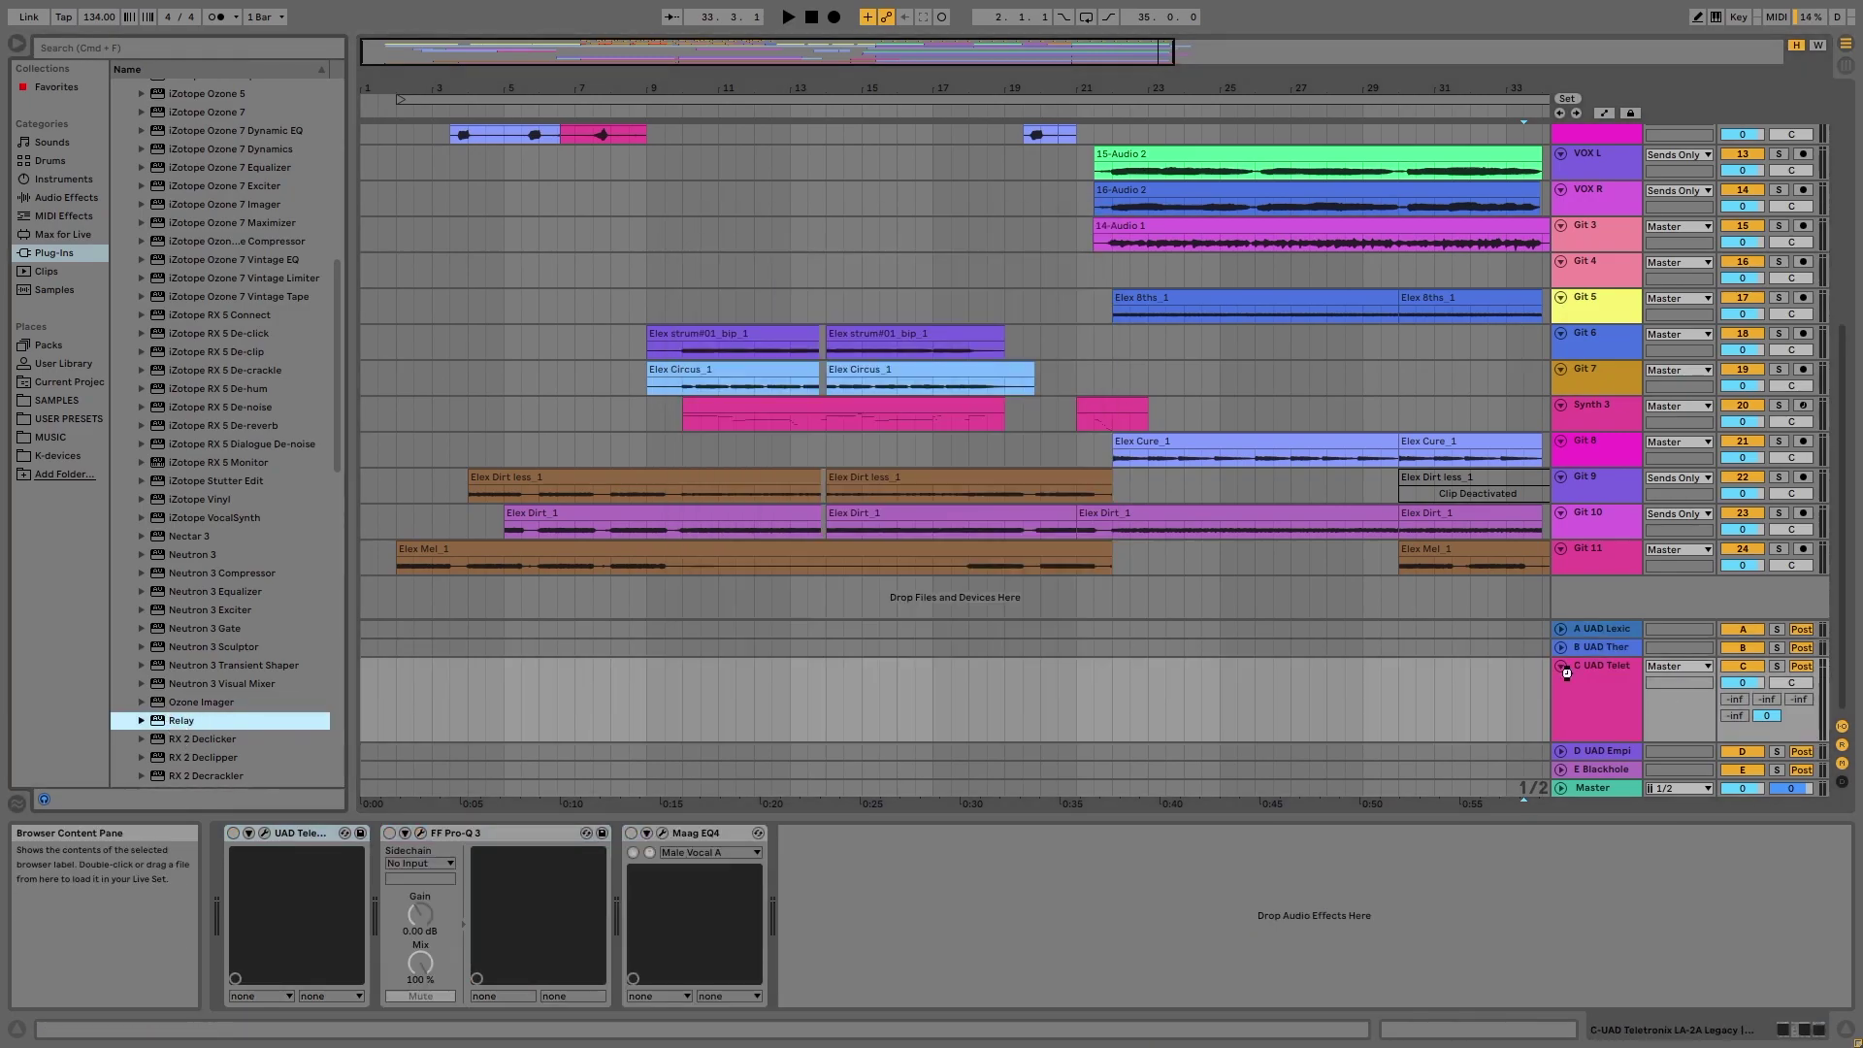
pyautogui.press('Down')
pyautogui.press('Down')
# Move Relay to the beginning of the device chain on the drum tracks and on BASS
pyautogui.press('Down')
pyautogui.press('Down')
pyautogui.press('Down')
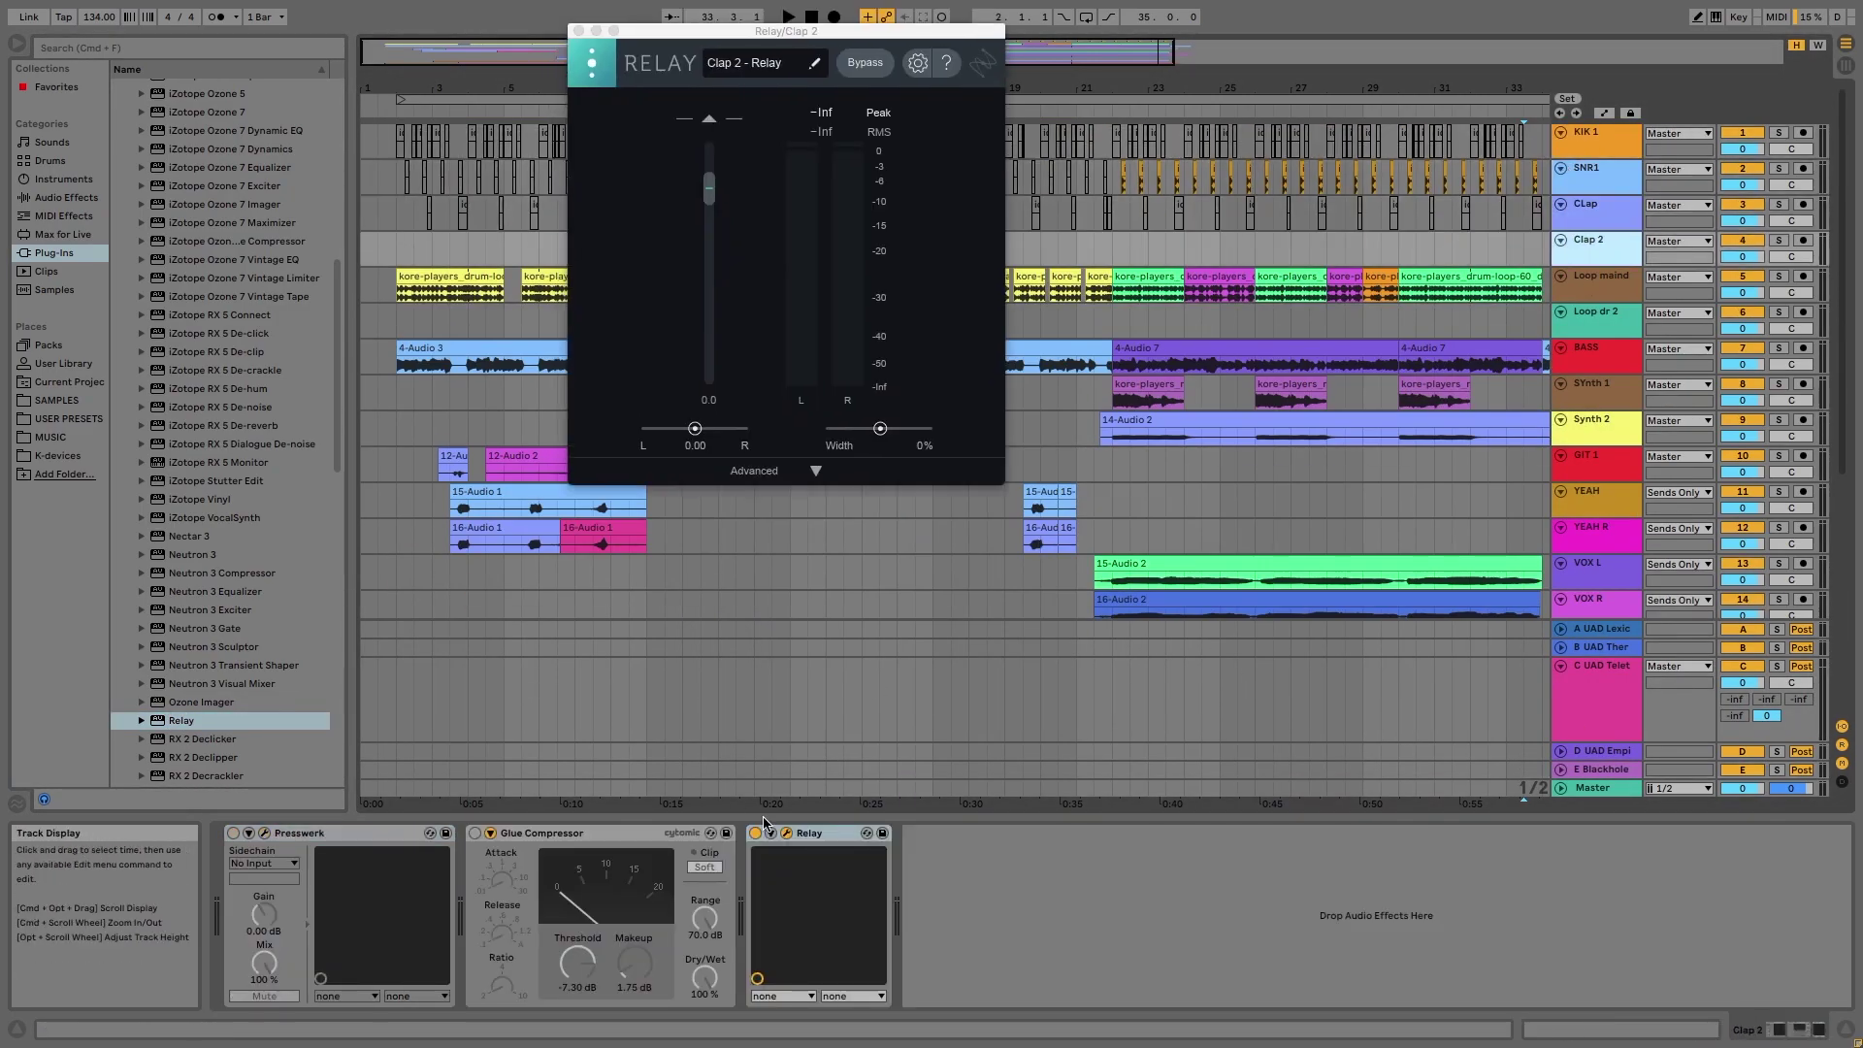
pyautogui.press('Down')
pyautogui.press('Down')
pyautogui.press('Down')
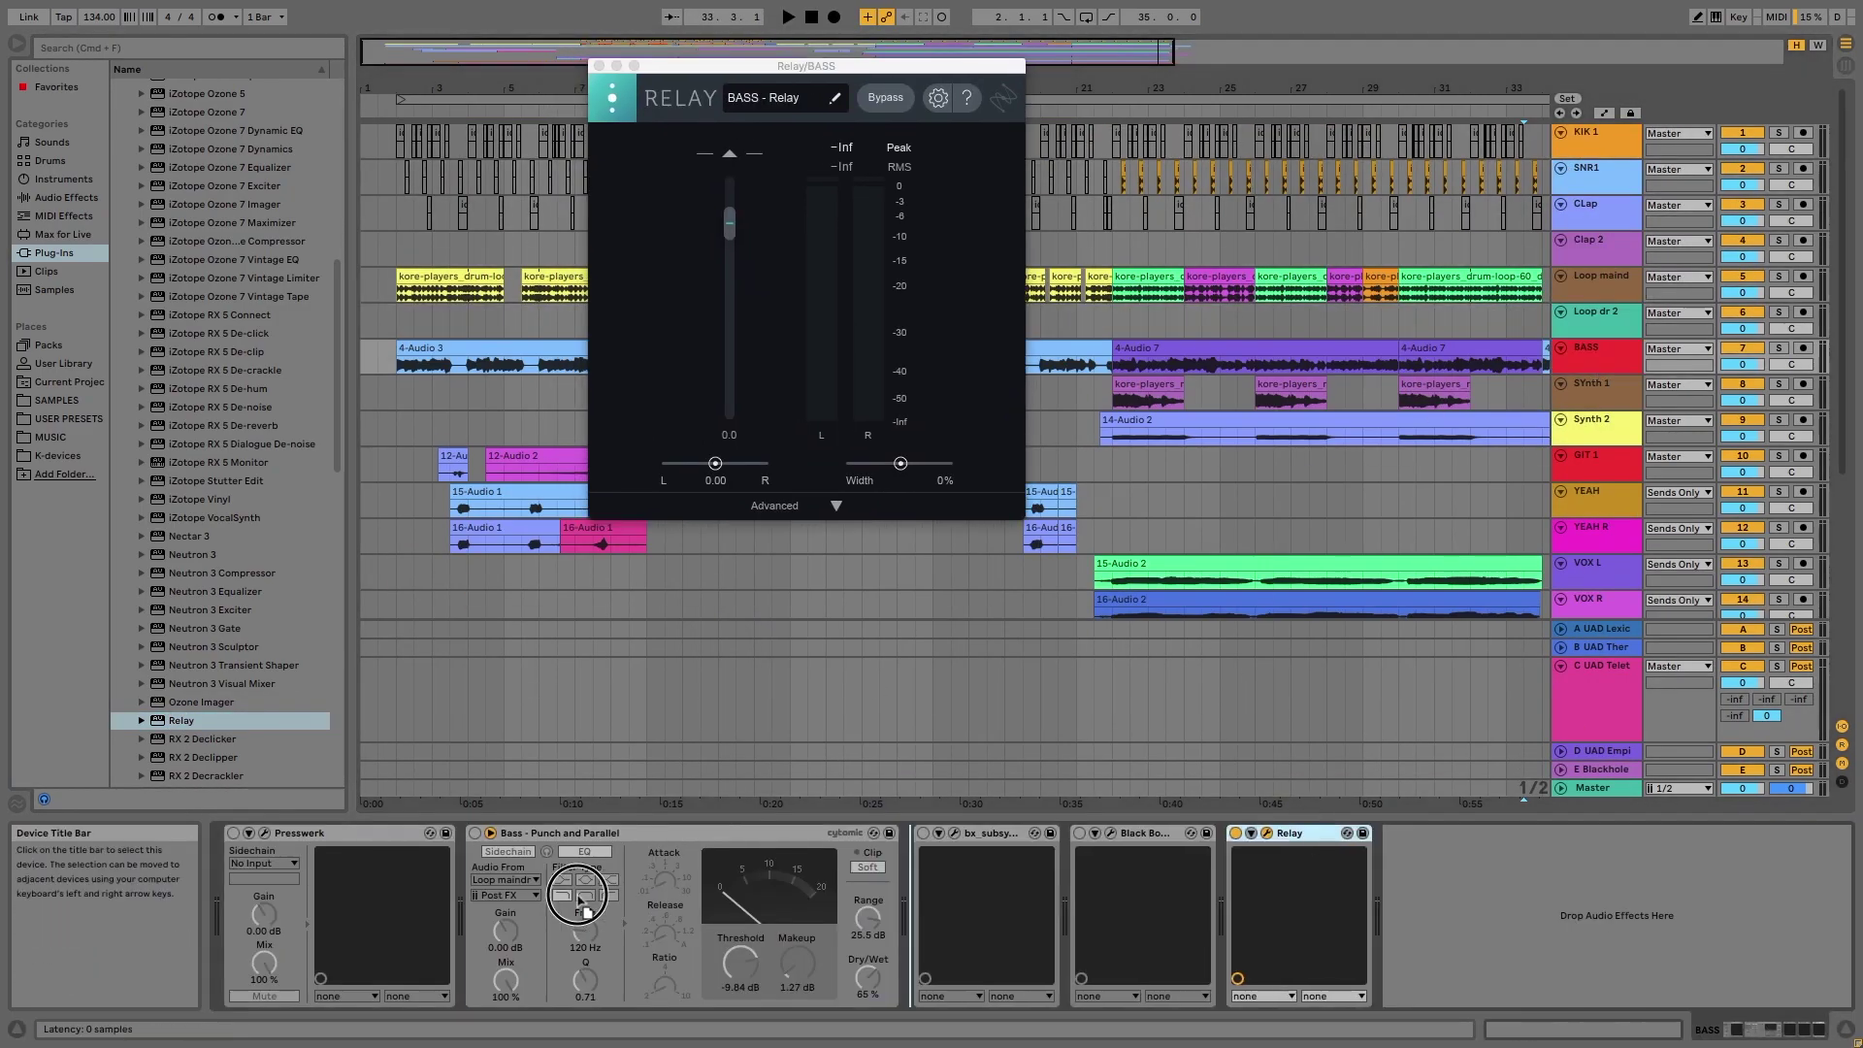
# Put Relay first in the device chains of SYnth 1, Synth 2 and GIT 1
pyautogui.press('Down')
pyautogui.press('Down')
pyautogui.press('Down')
pyautogui.press('Down')
pyautogui.press('Down')
pyautogui.press('Down')
pyautogui.press('Down')
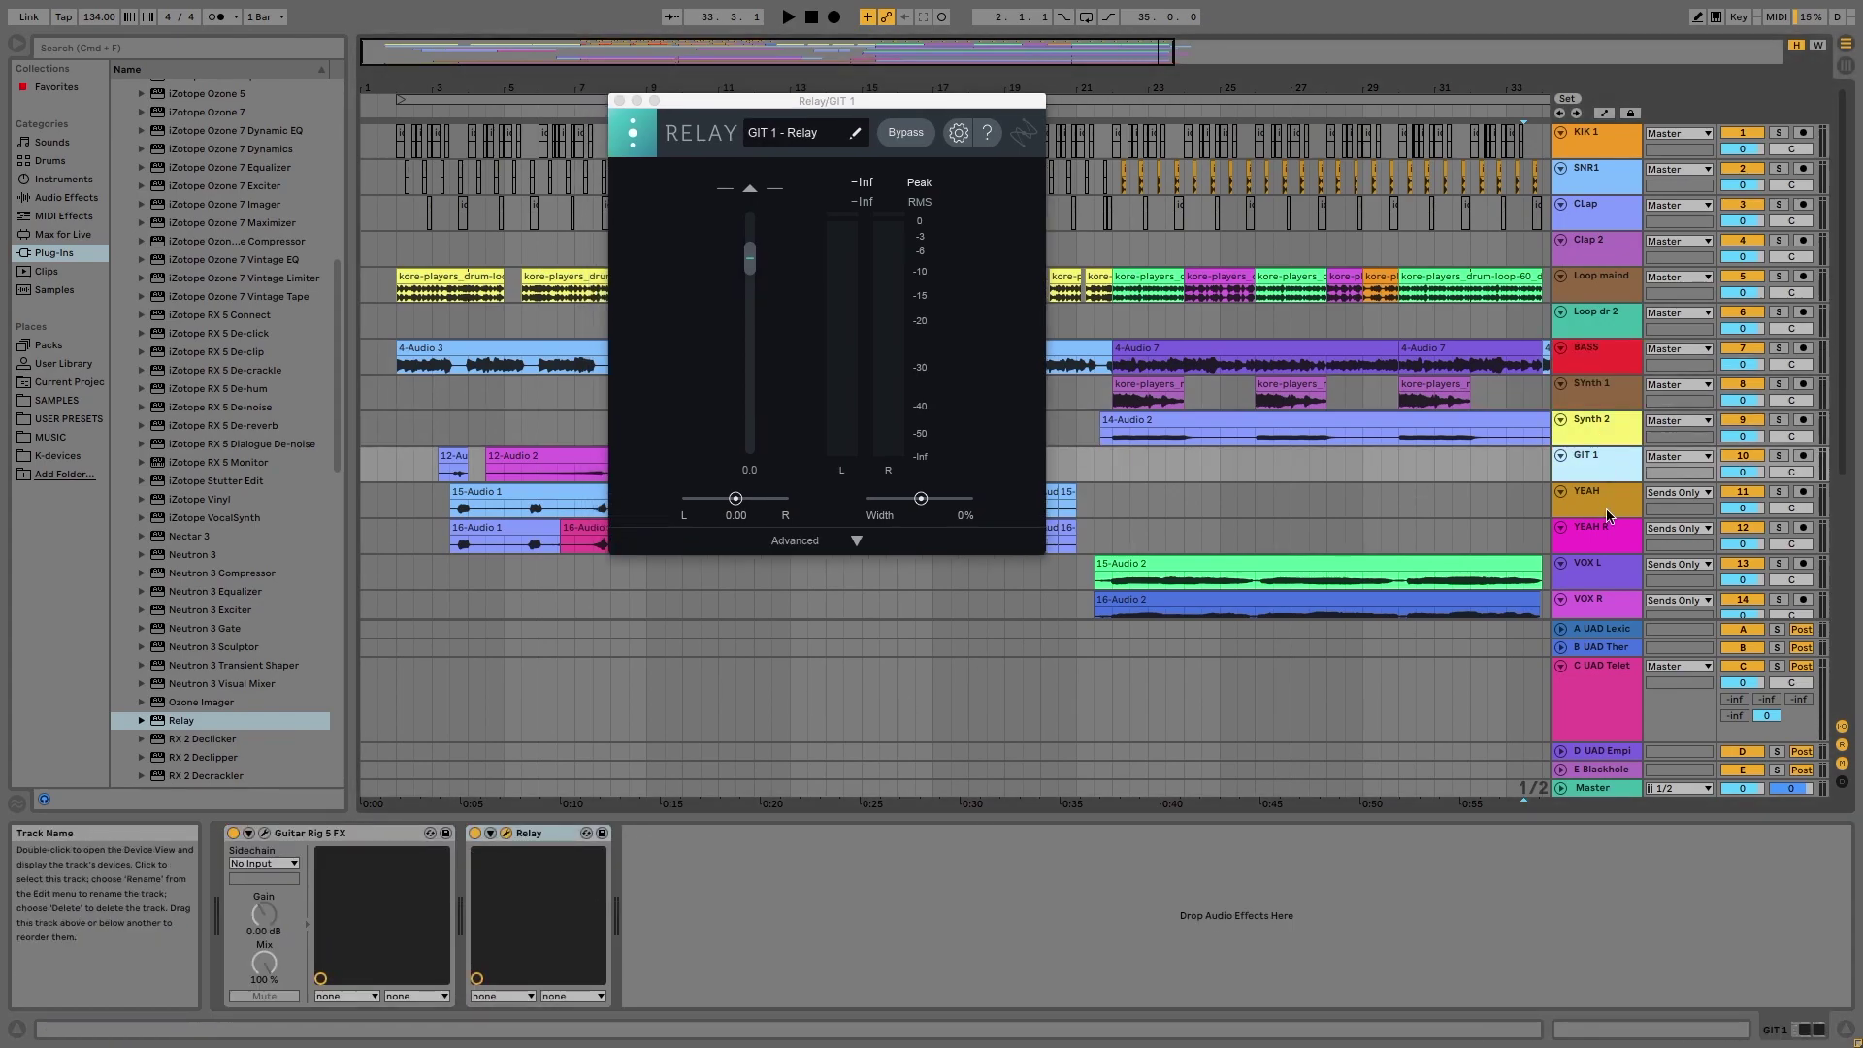
# Go through tracks Git 3 to Git 7 and place Relay first in each device chain
pyautogui.press('Down')
pyautogui.press('Down')
pyautogui.press('Down')
pyautogui.press('Down')
pyautogui.press('Down')
pyautogui.press('Down')
pyautogui.press('Down')
pyautogui.press('Down')
pyautogui.press('Down')
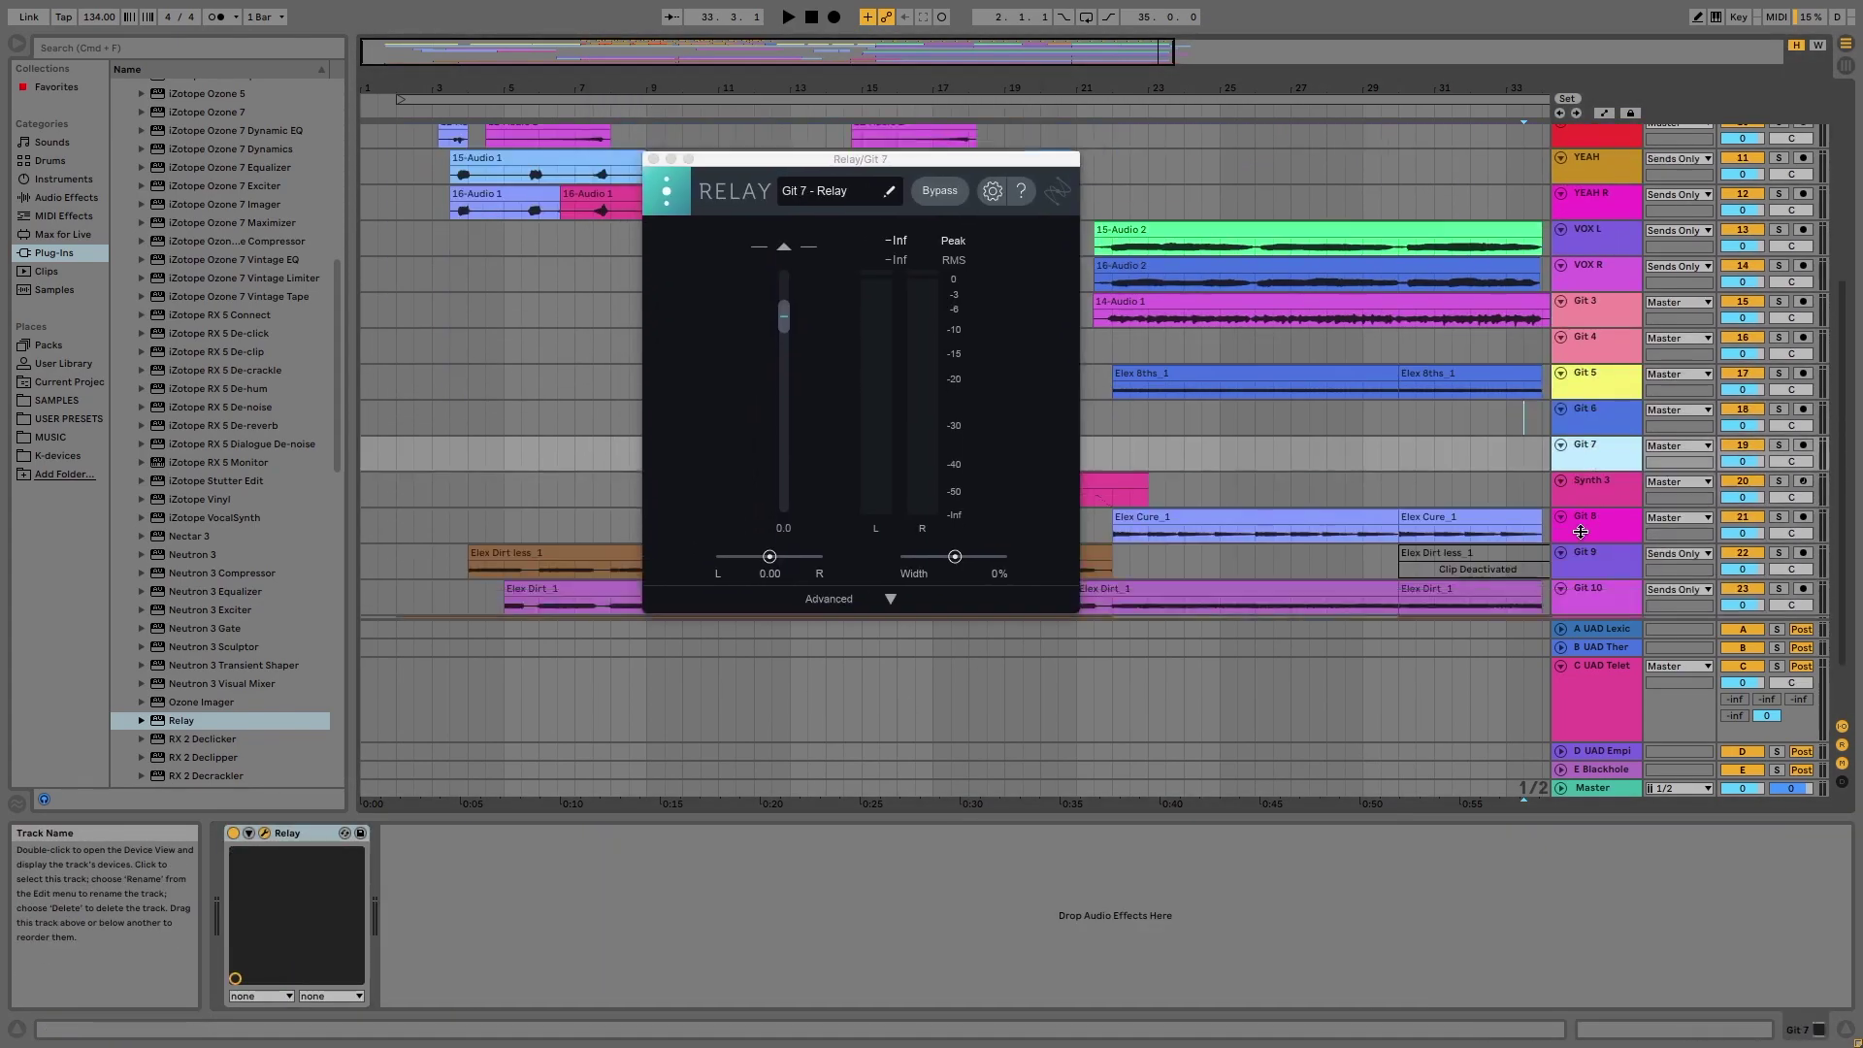
# Move Relay ahead of the existing effects on return tracks A, C, D and E
pyautogui.press('Down')
pyautogui.press('Down')
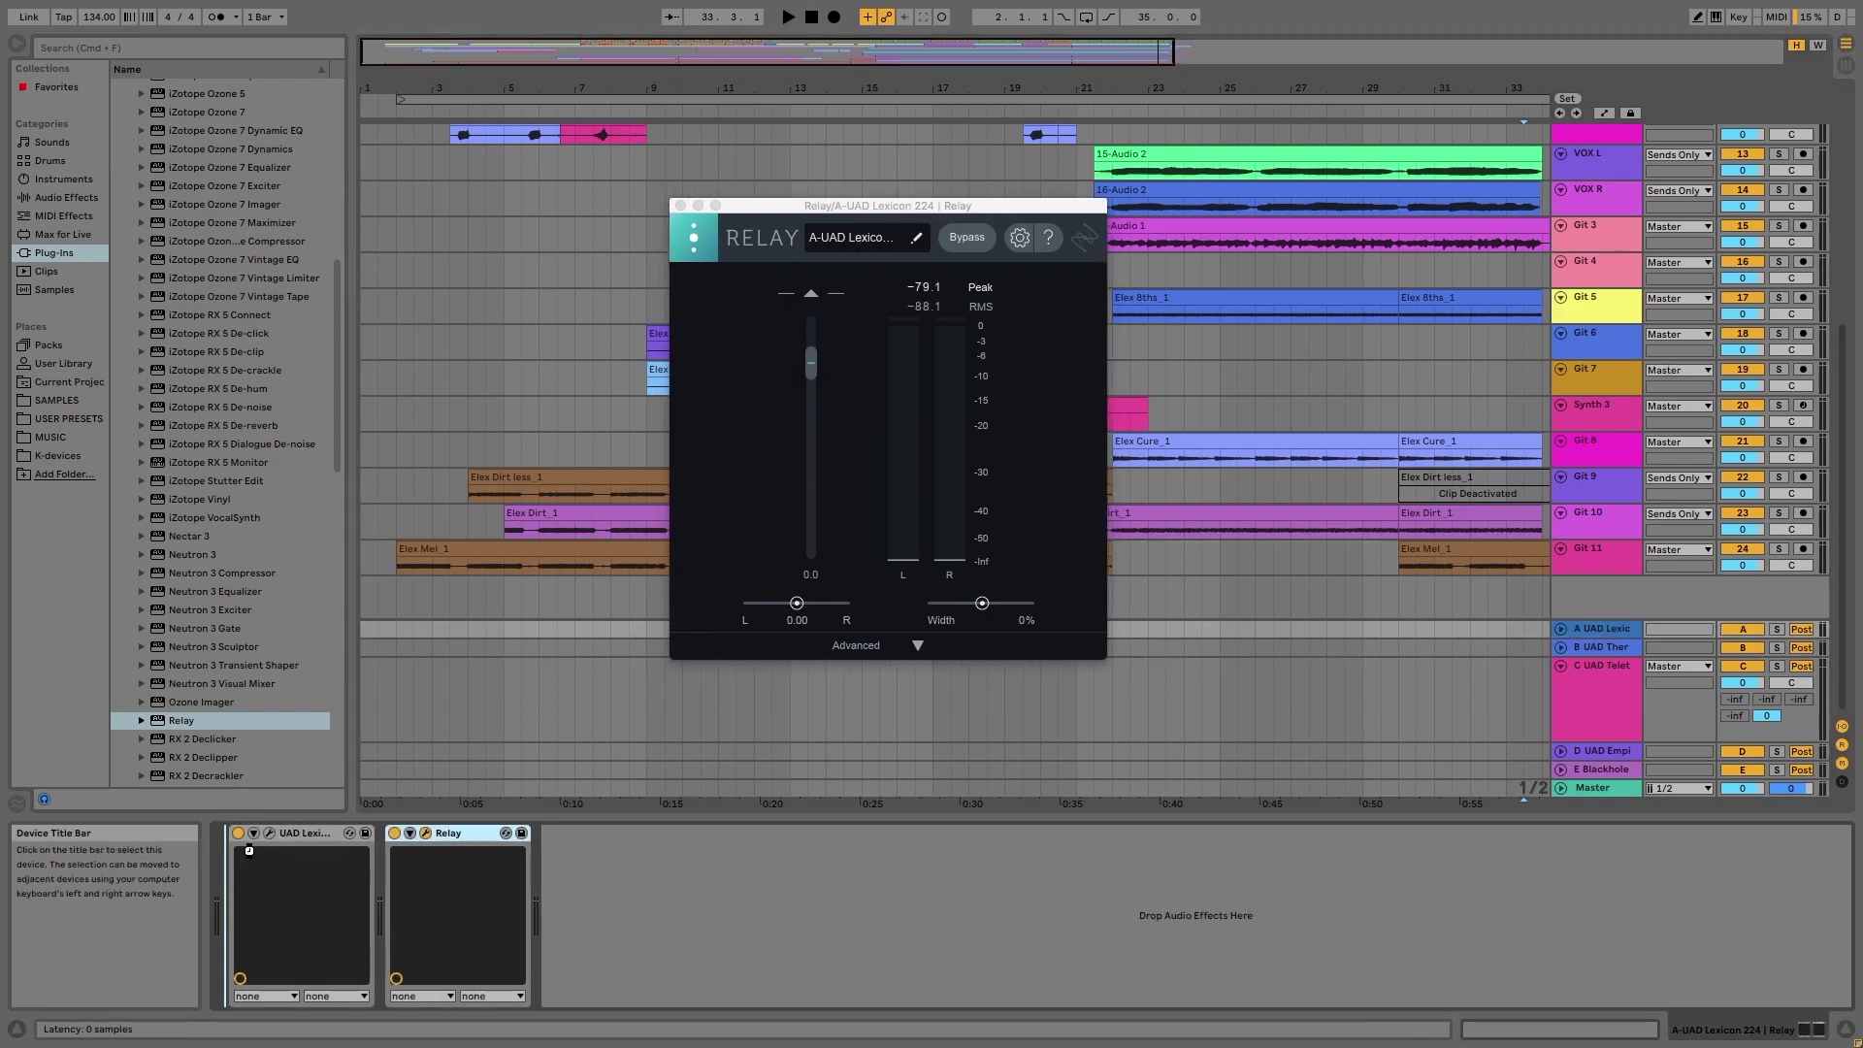
pyautogui.press('Down')
pyautogui.press('Down')
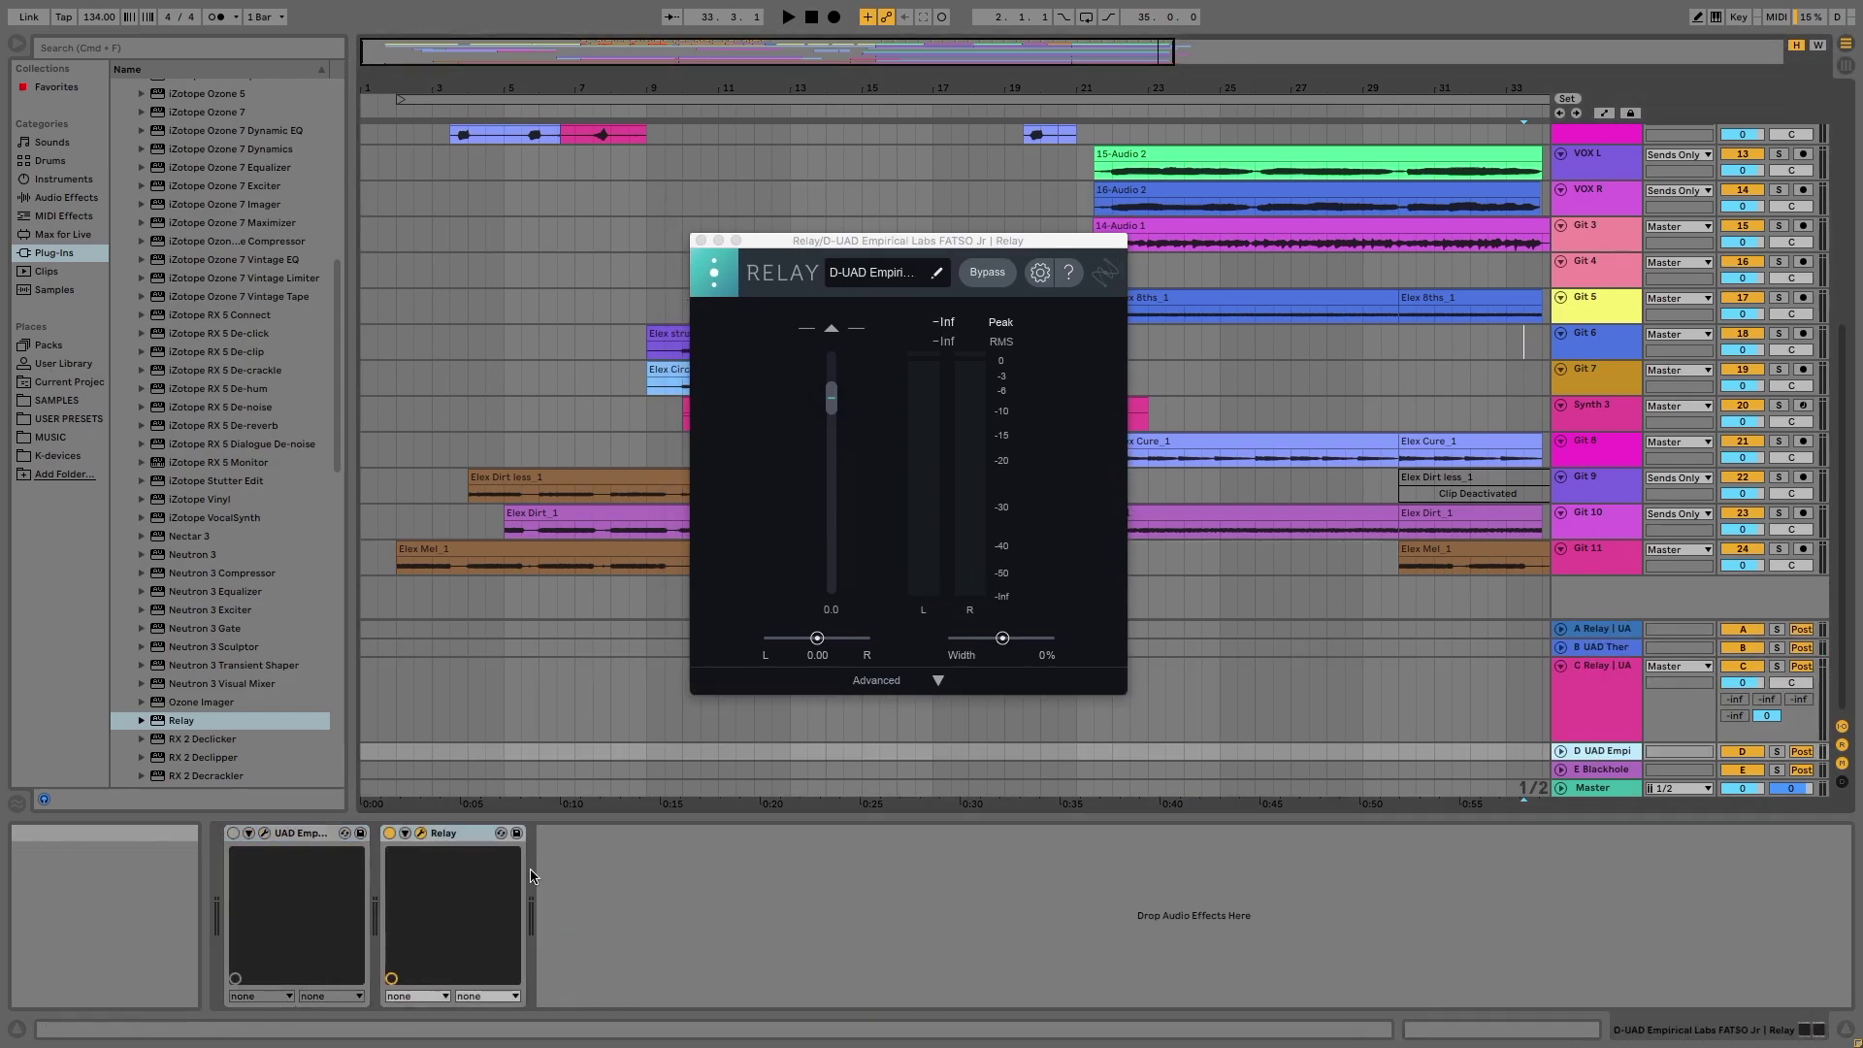
pyautogui.click(1601, 769)
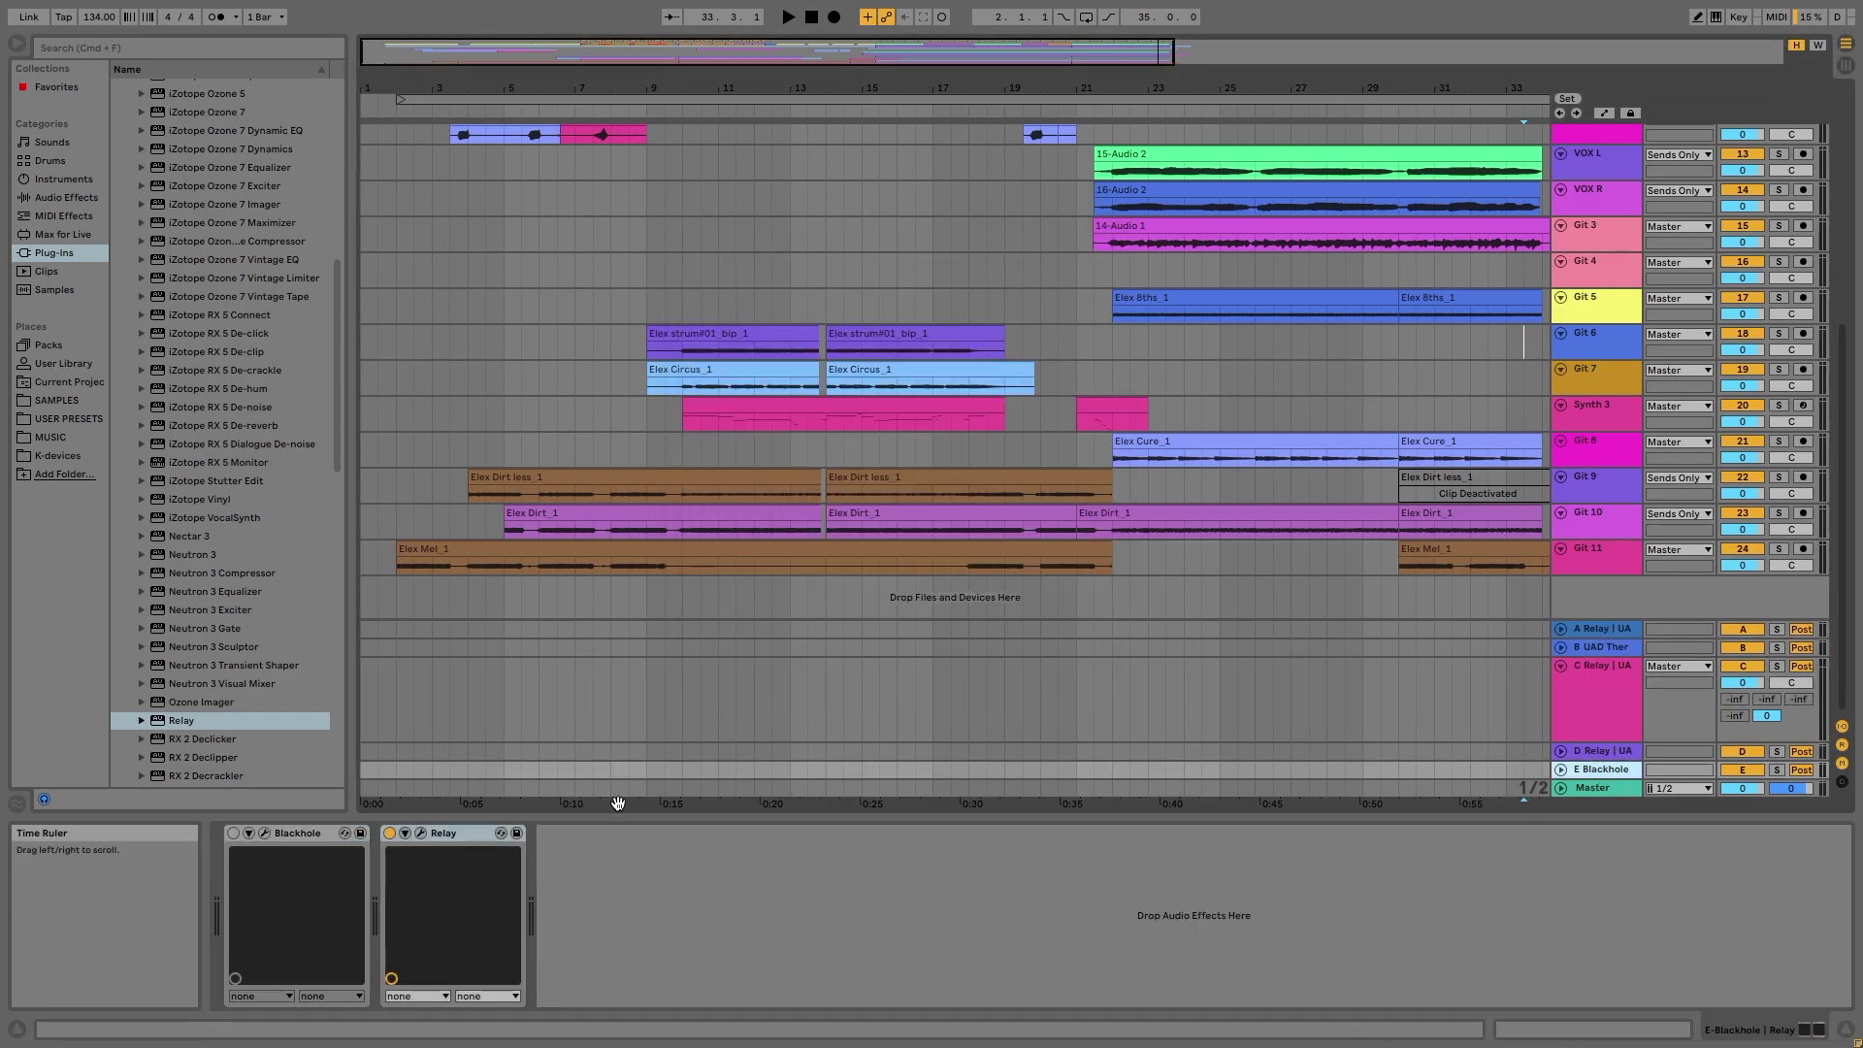
pyautogui.click(270, 844)
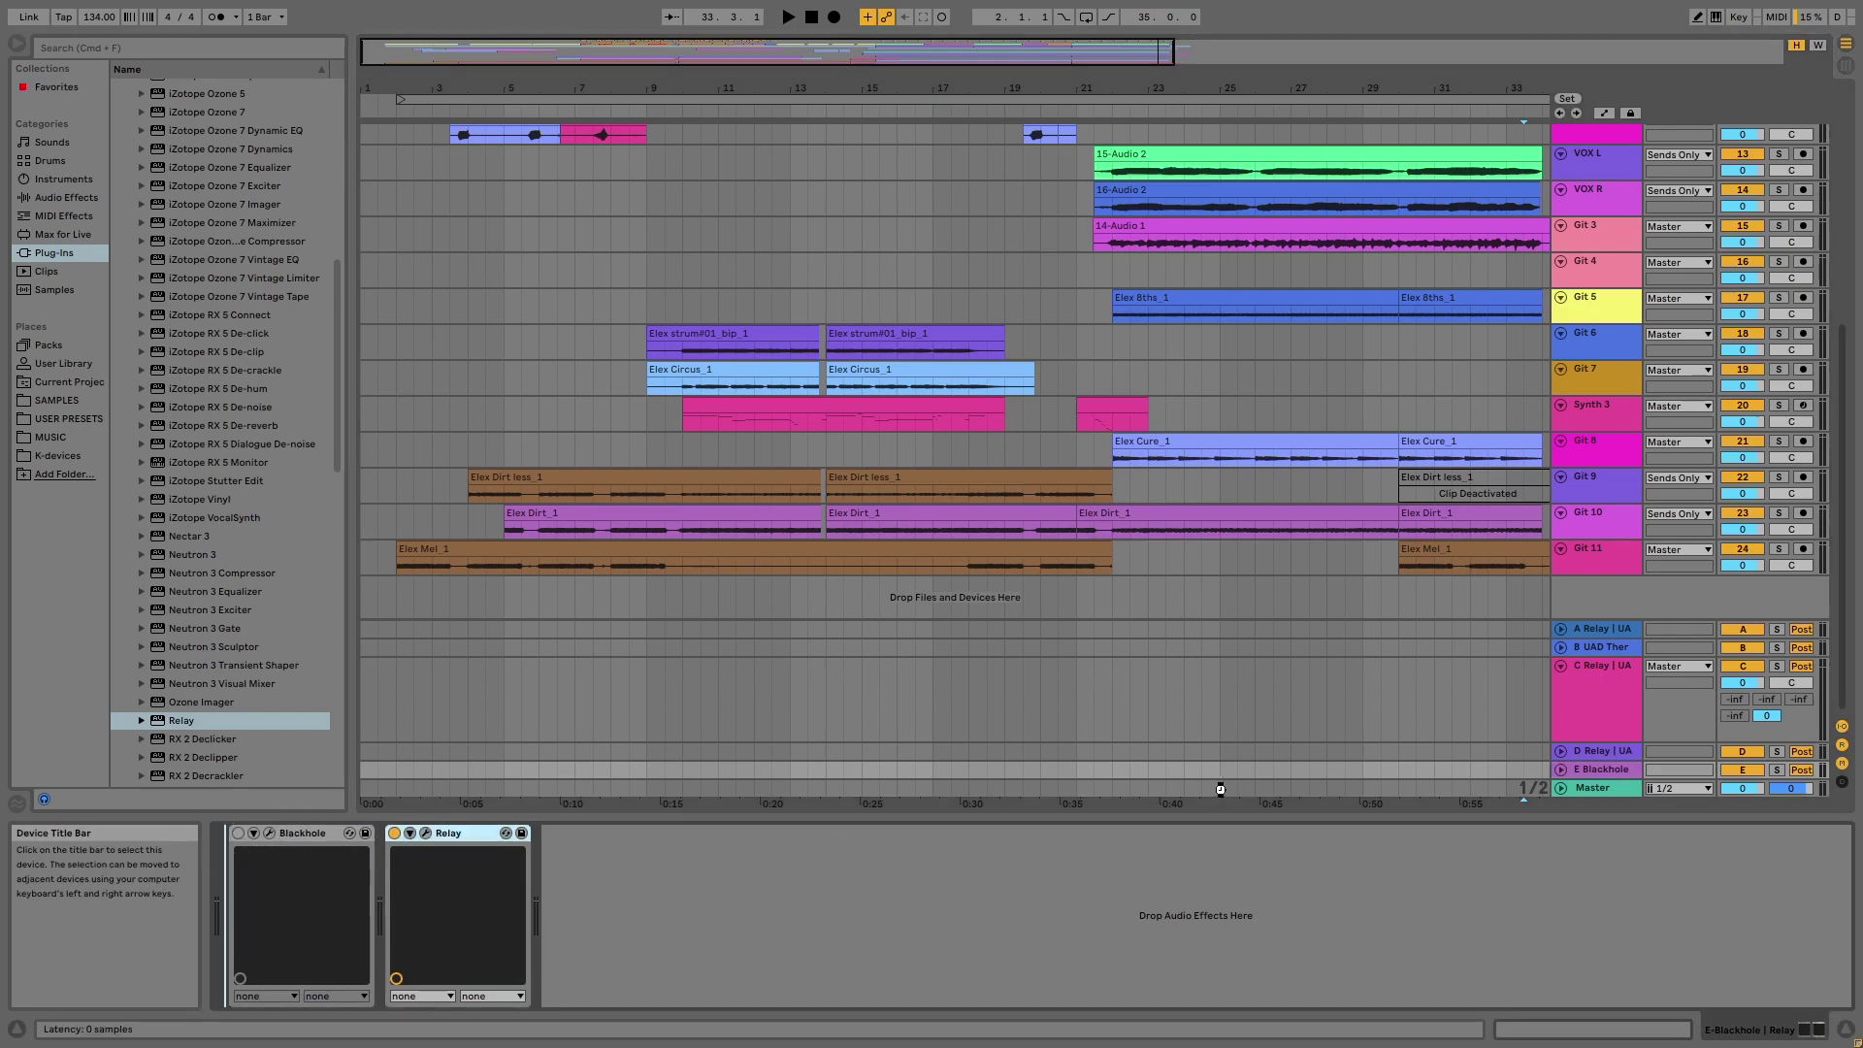
pyautogui.moveTo(233, 874); pyautogui.dragTo(229, 873)
# Insert Neutron 3 on the Master track between Utility and FF Pro-L 2, and close its preset manager
pyautogui.click(1595, 788)
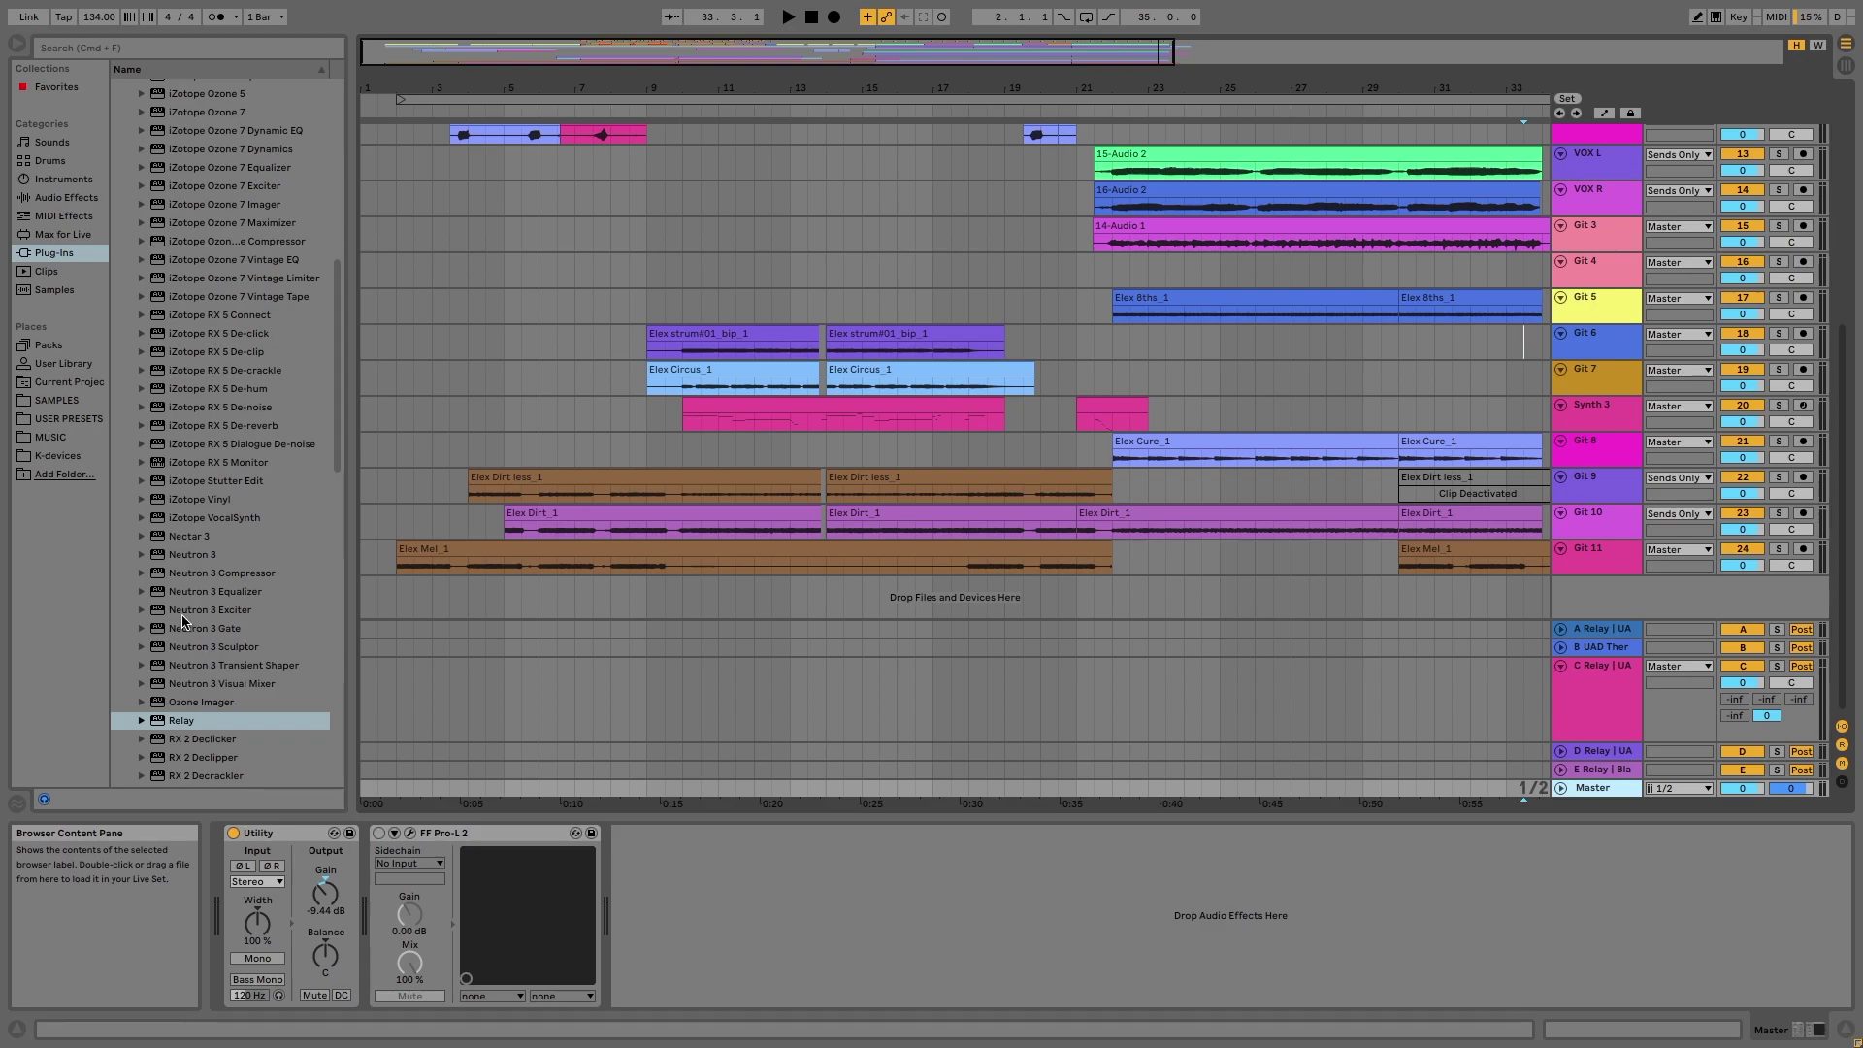
pyautogui.moveTo(179, 558); pyautogui.dragTo(289, 856)
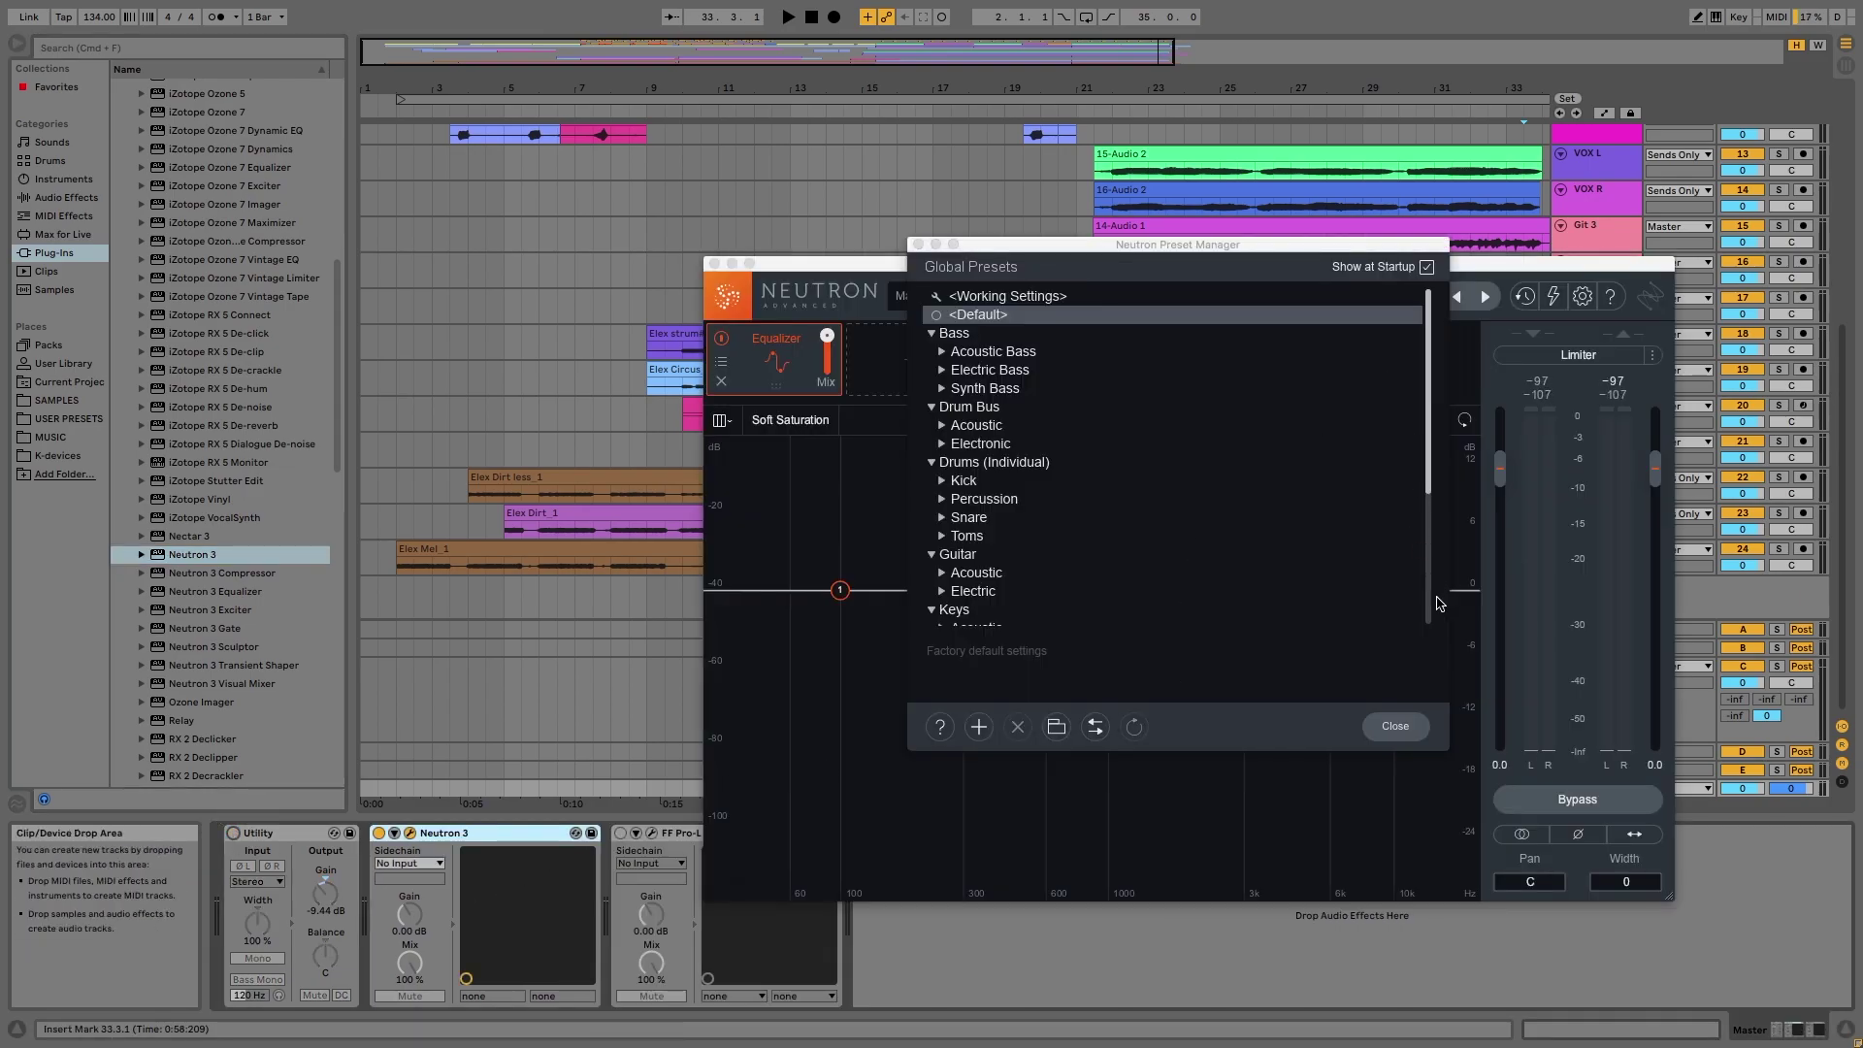
pyautogui.click(1395, 726)
# Launch Neutron's assistant and choose Balance as the kind of help
pyautogui.moveTo(1071, 267); pyautogui.dragTo(683, 112)
pyautogui.click(795, 143)
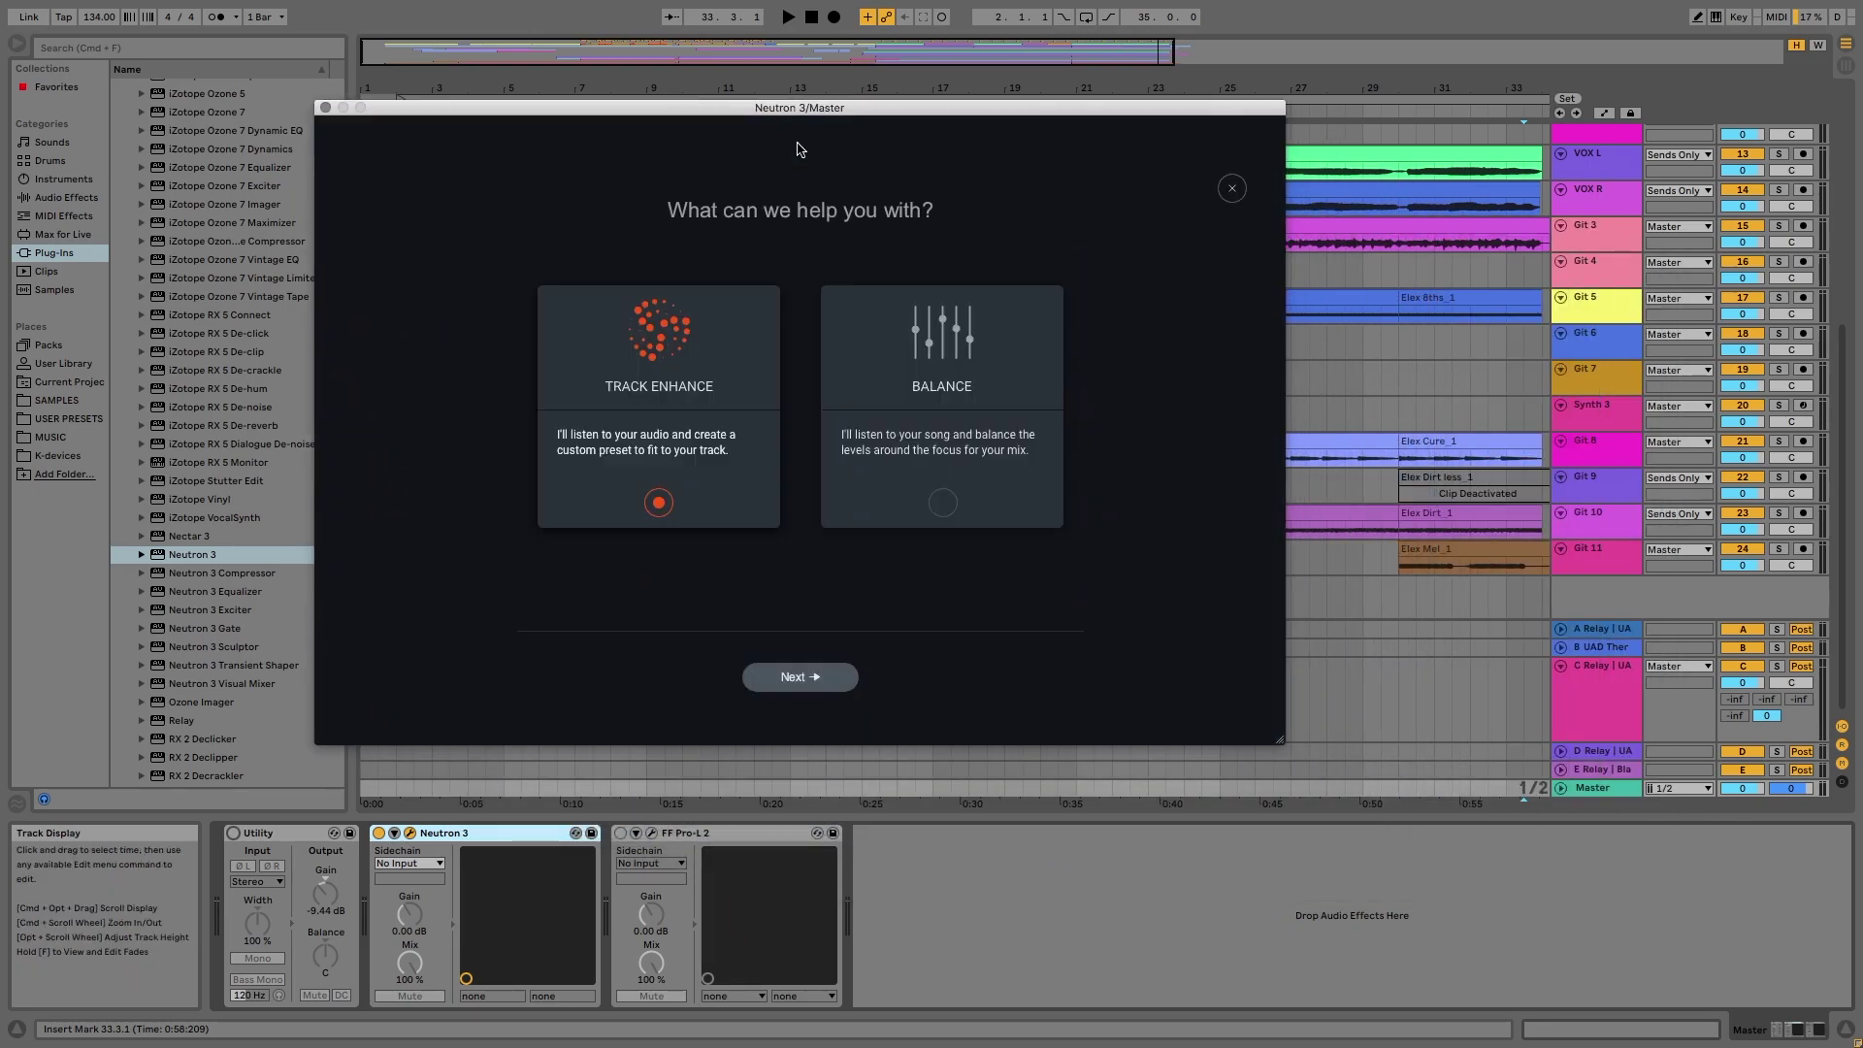
pyautogui.click(939, 511)
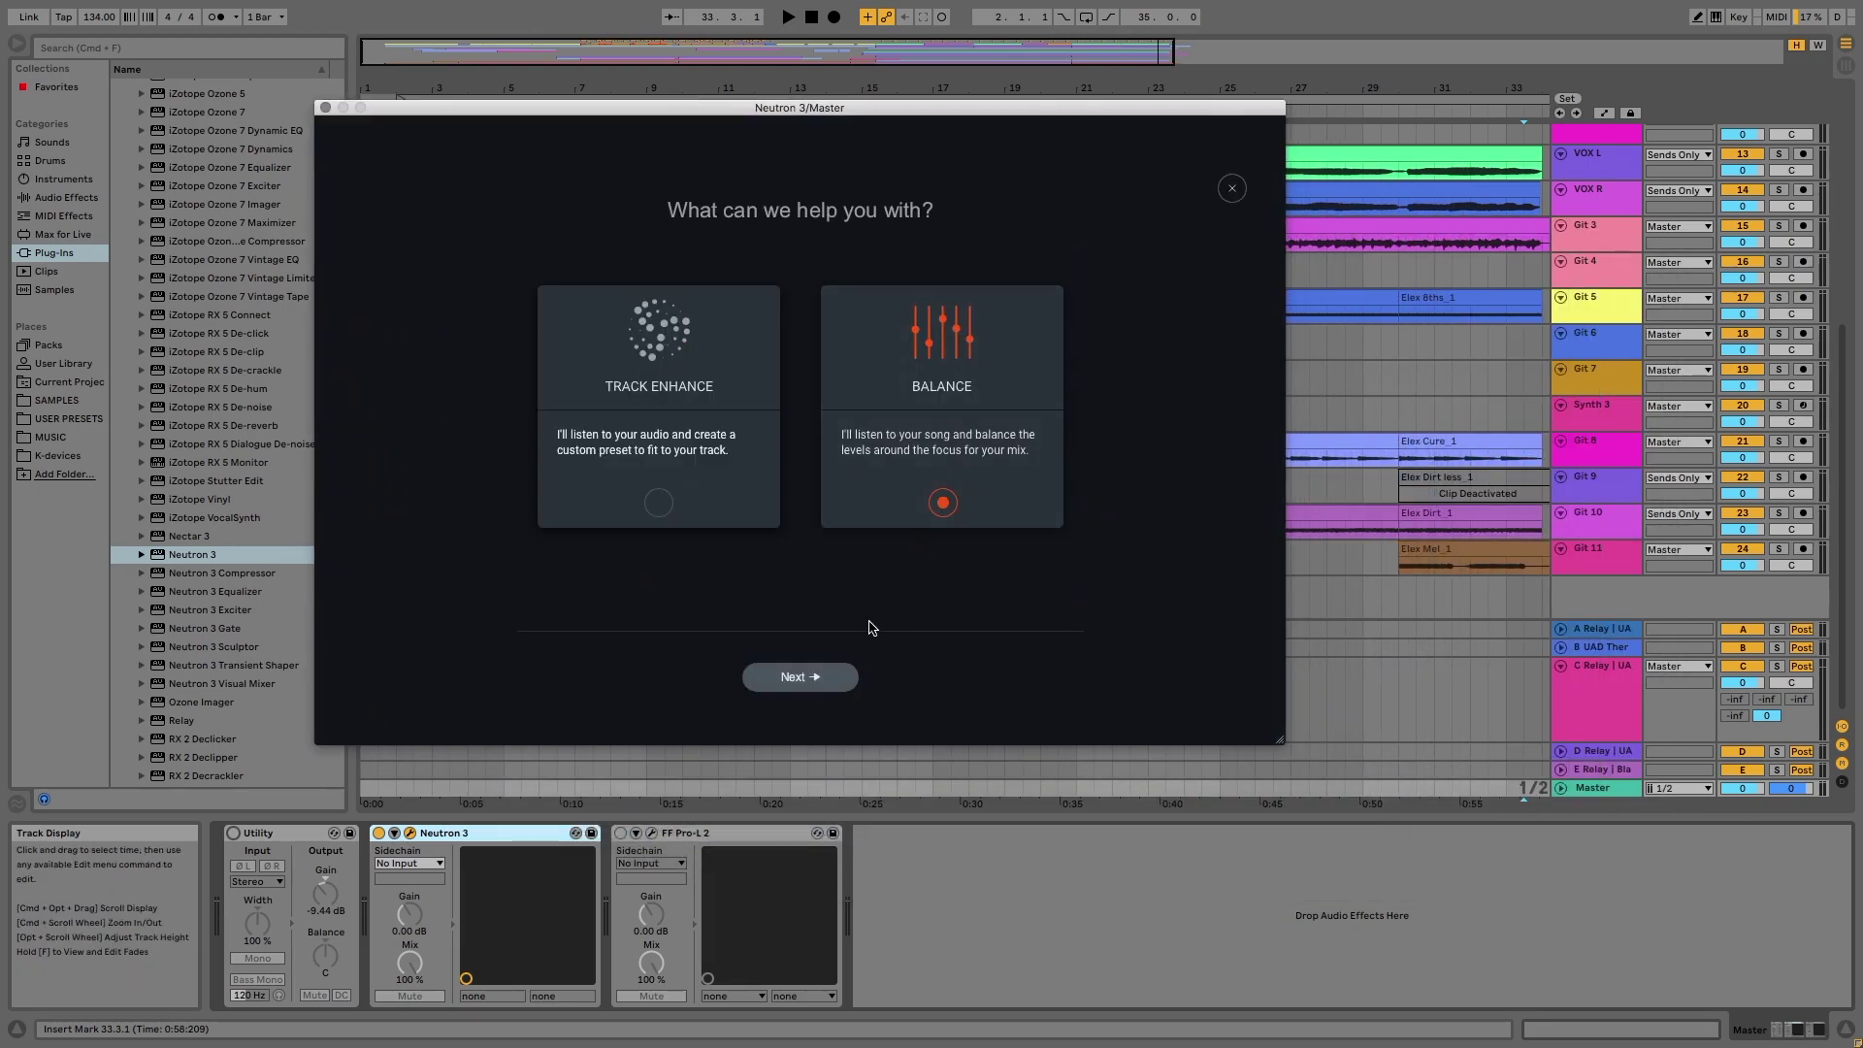
pyautogui.click(818, 678)
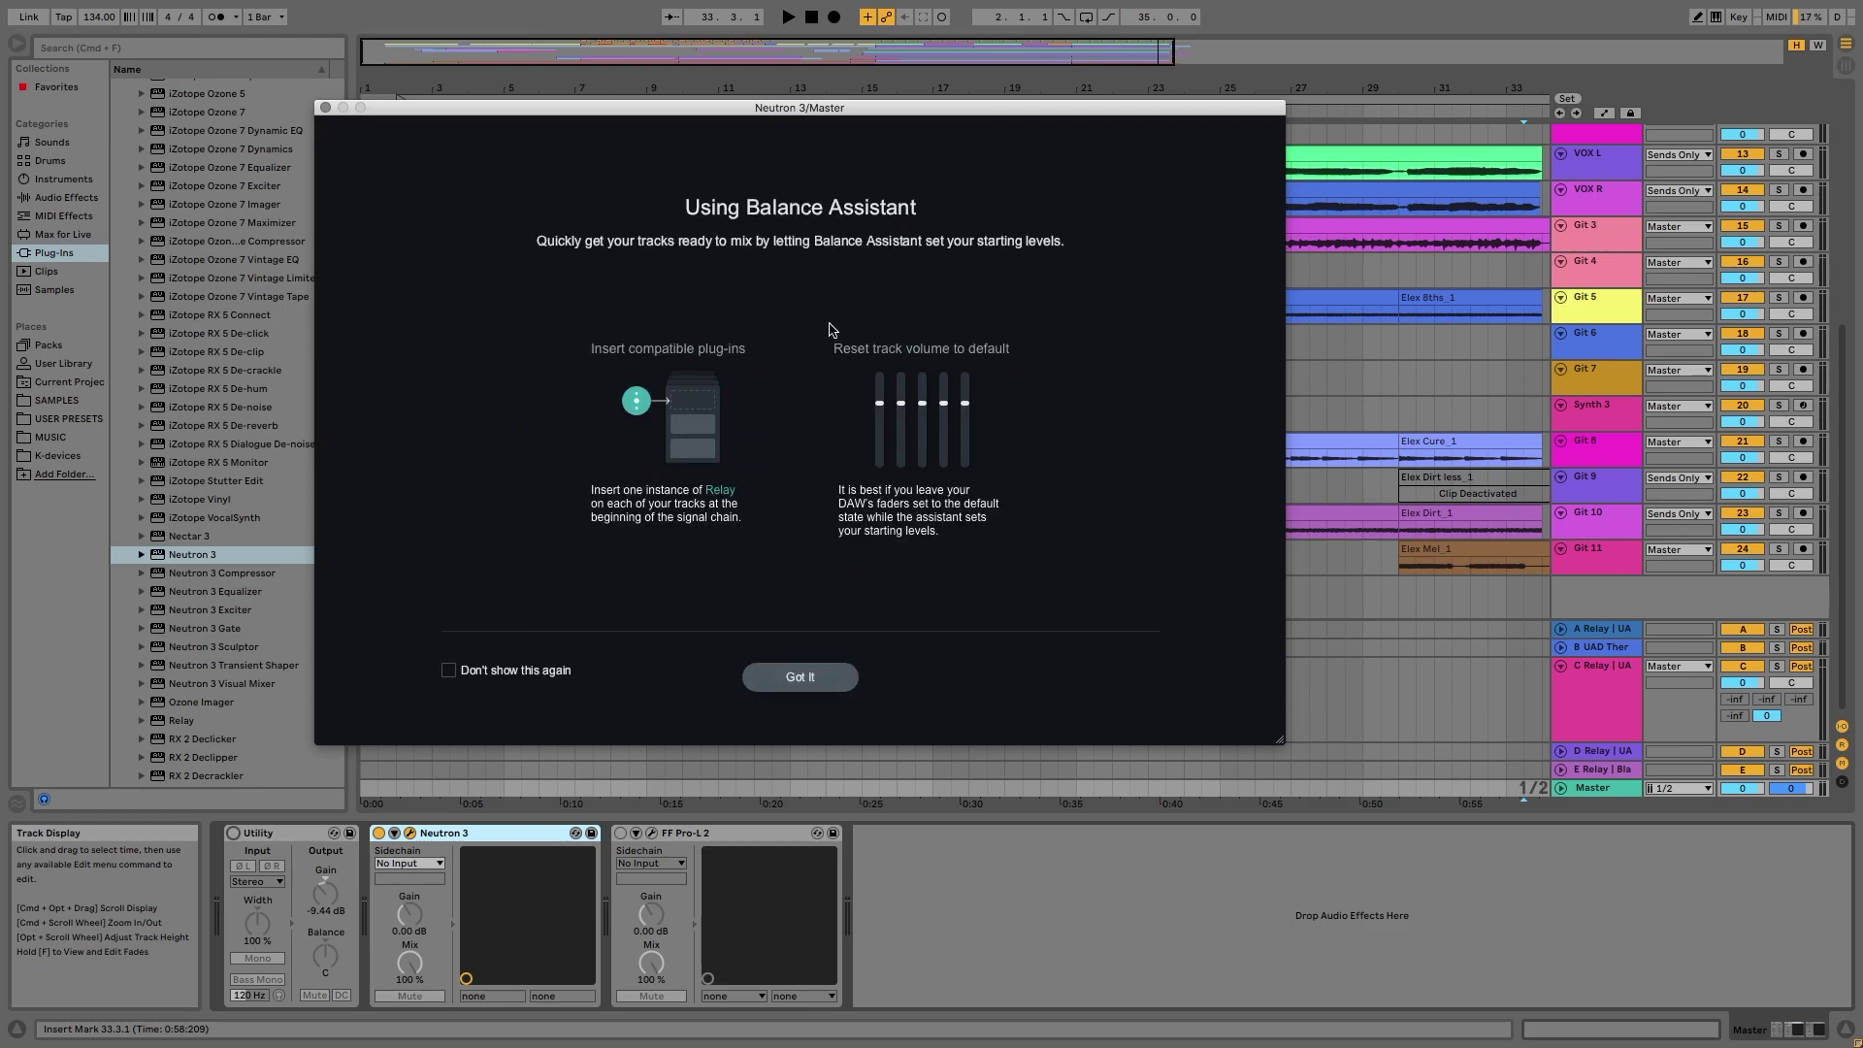
# Move the Neutron window aside and examine the track faders in the Session View mixer before returning to the arrangement
pyautogui.moveTo(823, 114); pyautogui.dragTo(1208, 671)
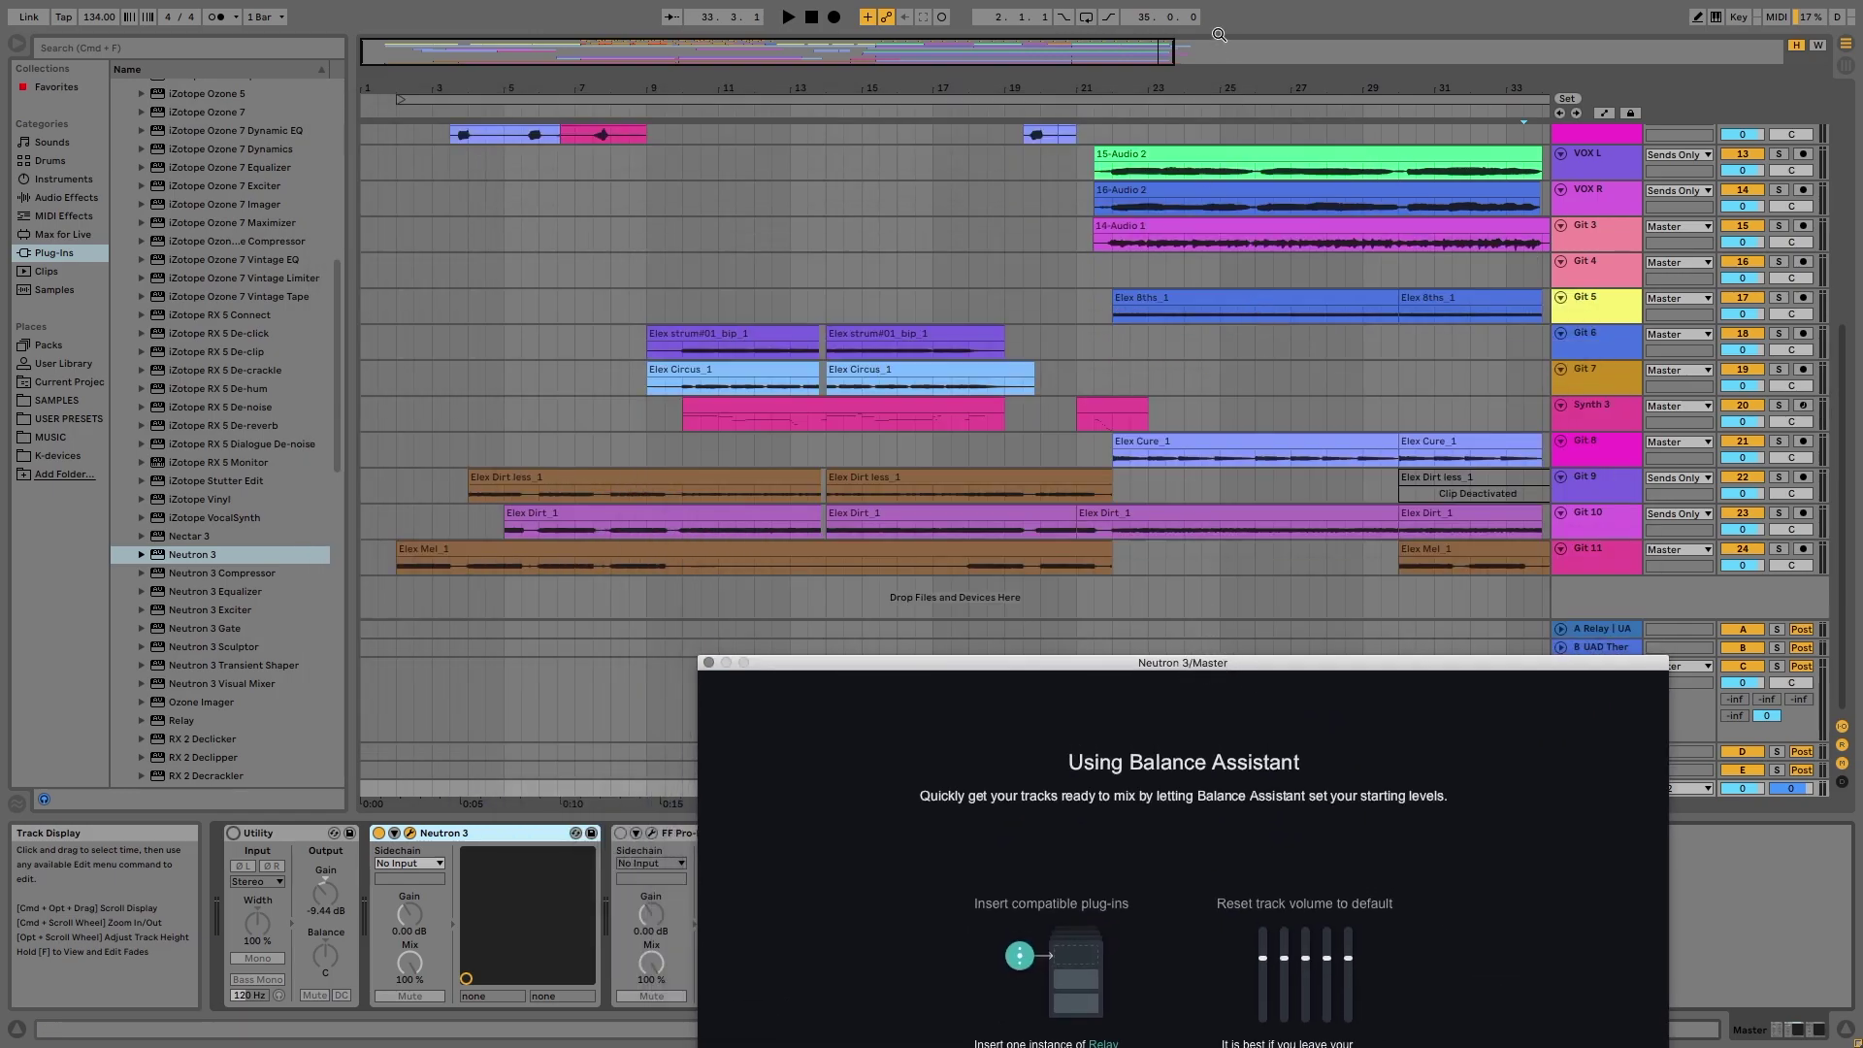
pyautogui.press('Tab')
pyautogui.moveTo(808, 661); pyautogui.dragTo(814, 887)
pyautogui.hscroll(6, 1285, 695)
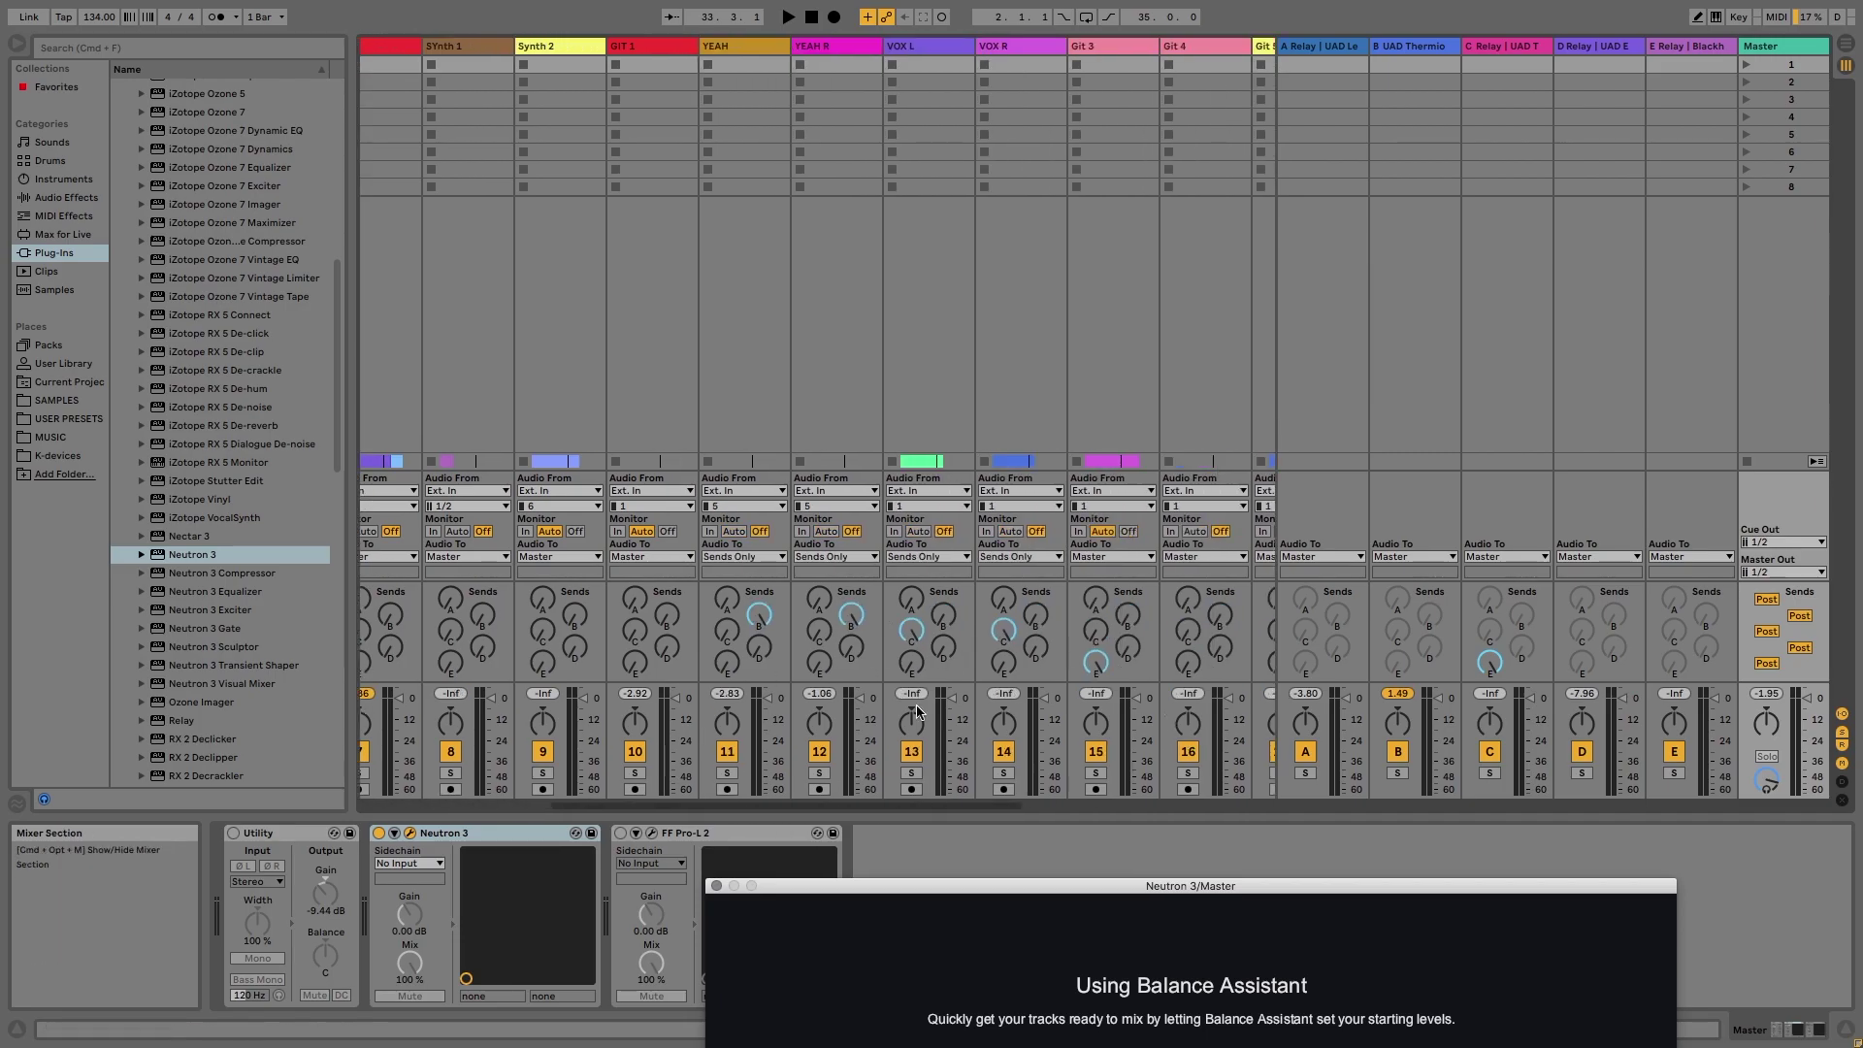
pyautogui.click(949, 395)
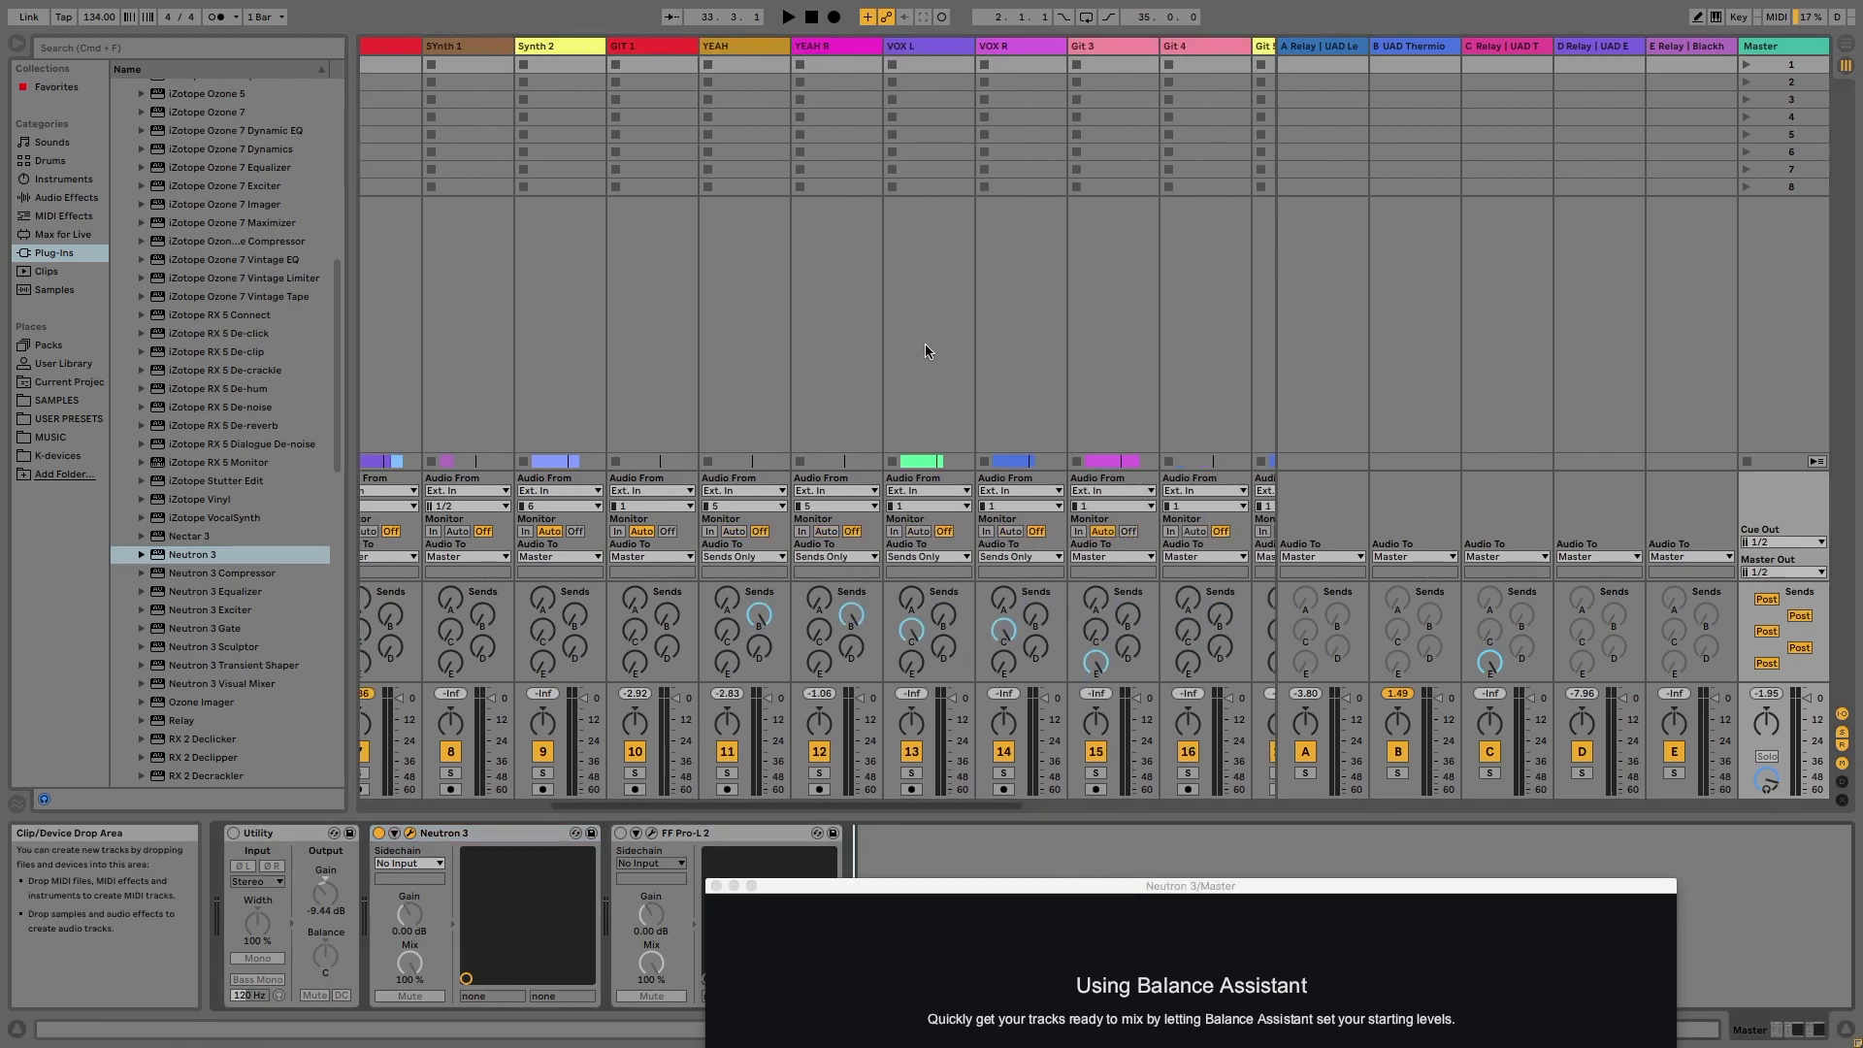
pyautogui.press('Tab')
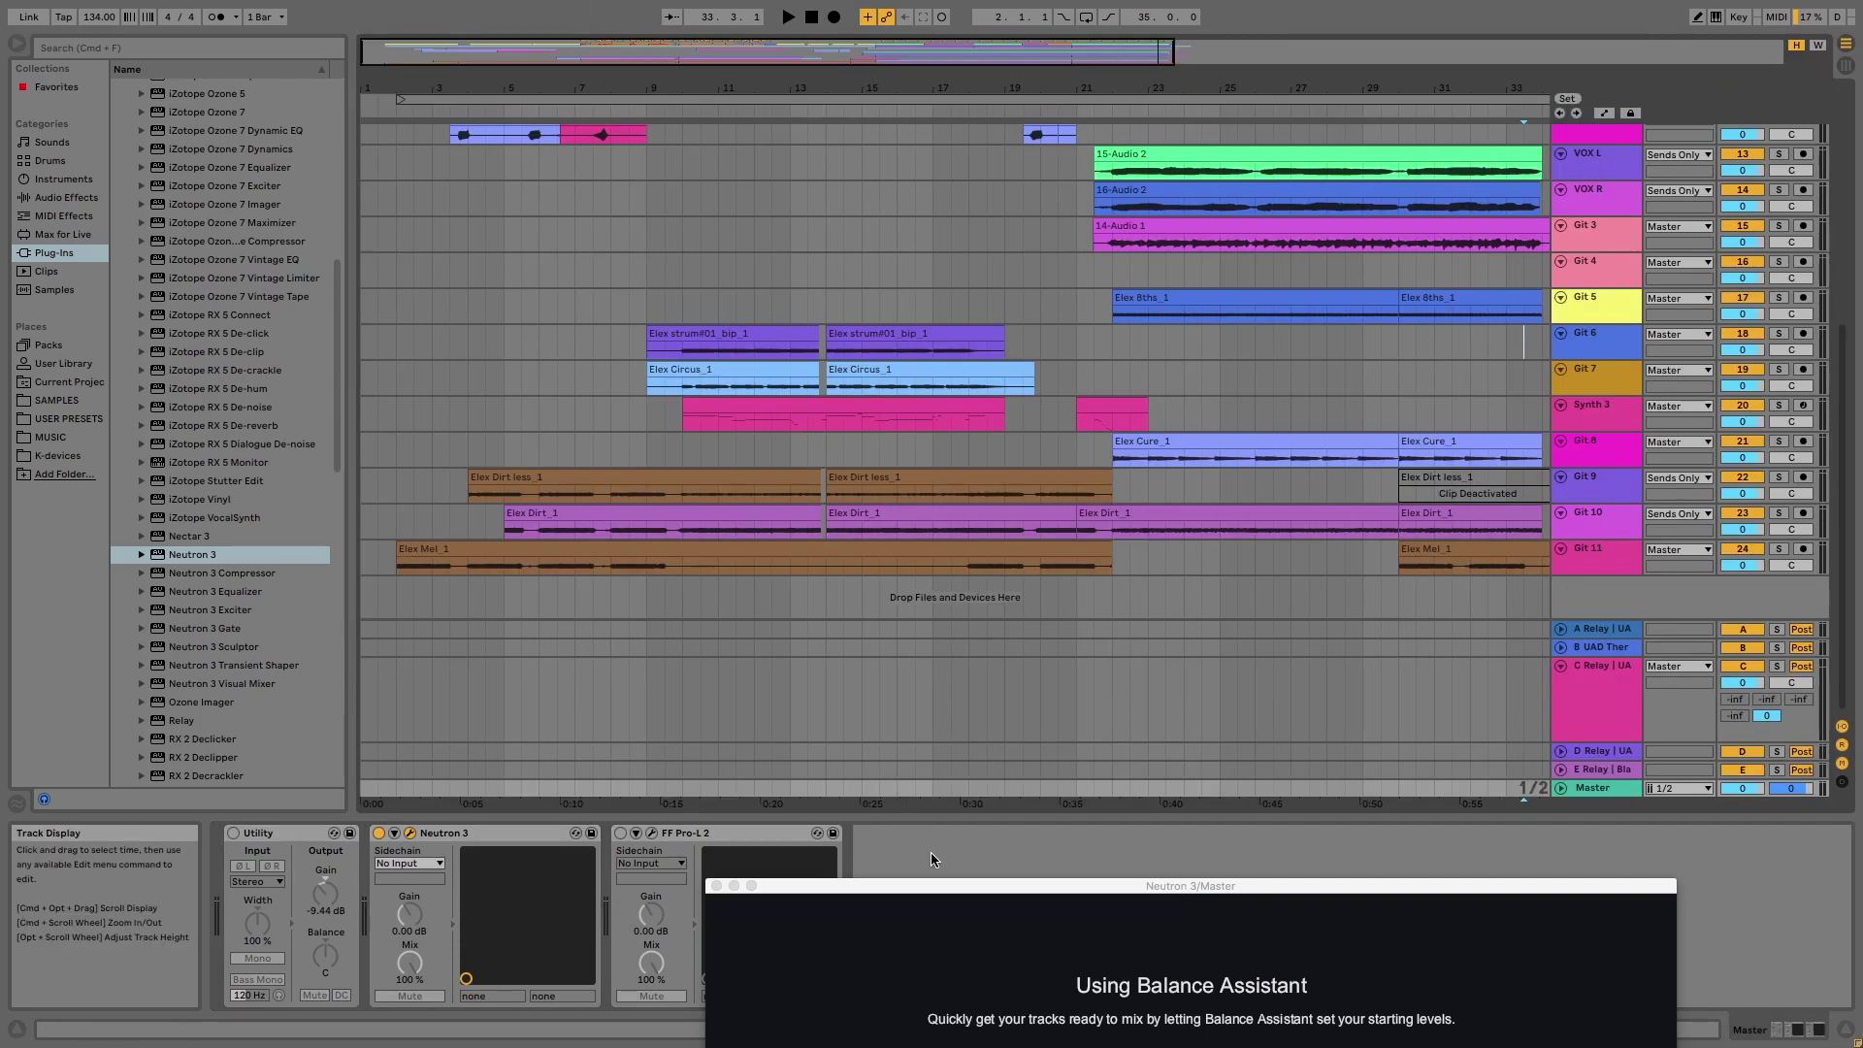
pyautogui.moveTo(933, 887); pyautogui.dragTo(753, 209)
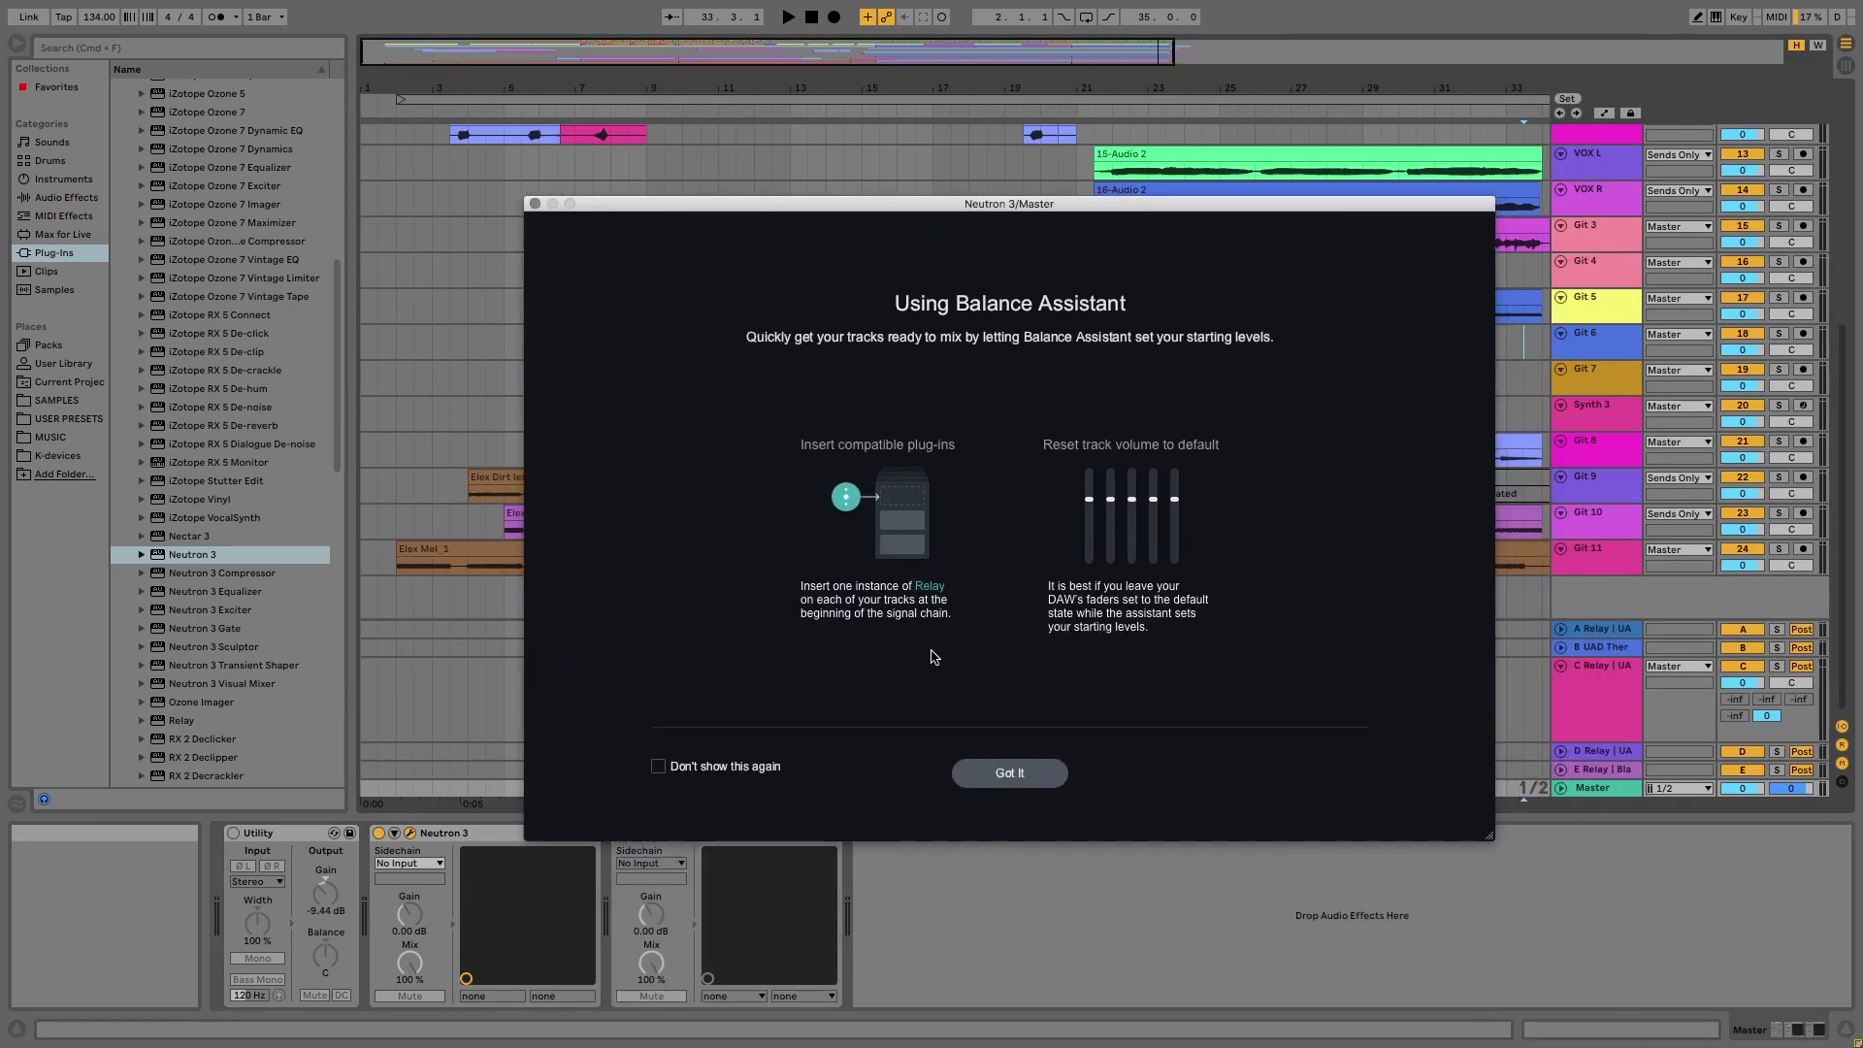
# Set the Loop maindrums Relay as the mix focus in Balance Assistant and begin listening
pyautogui.click(1015, 772)
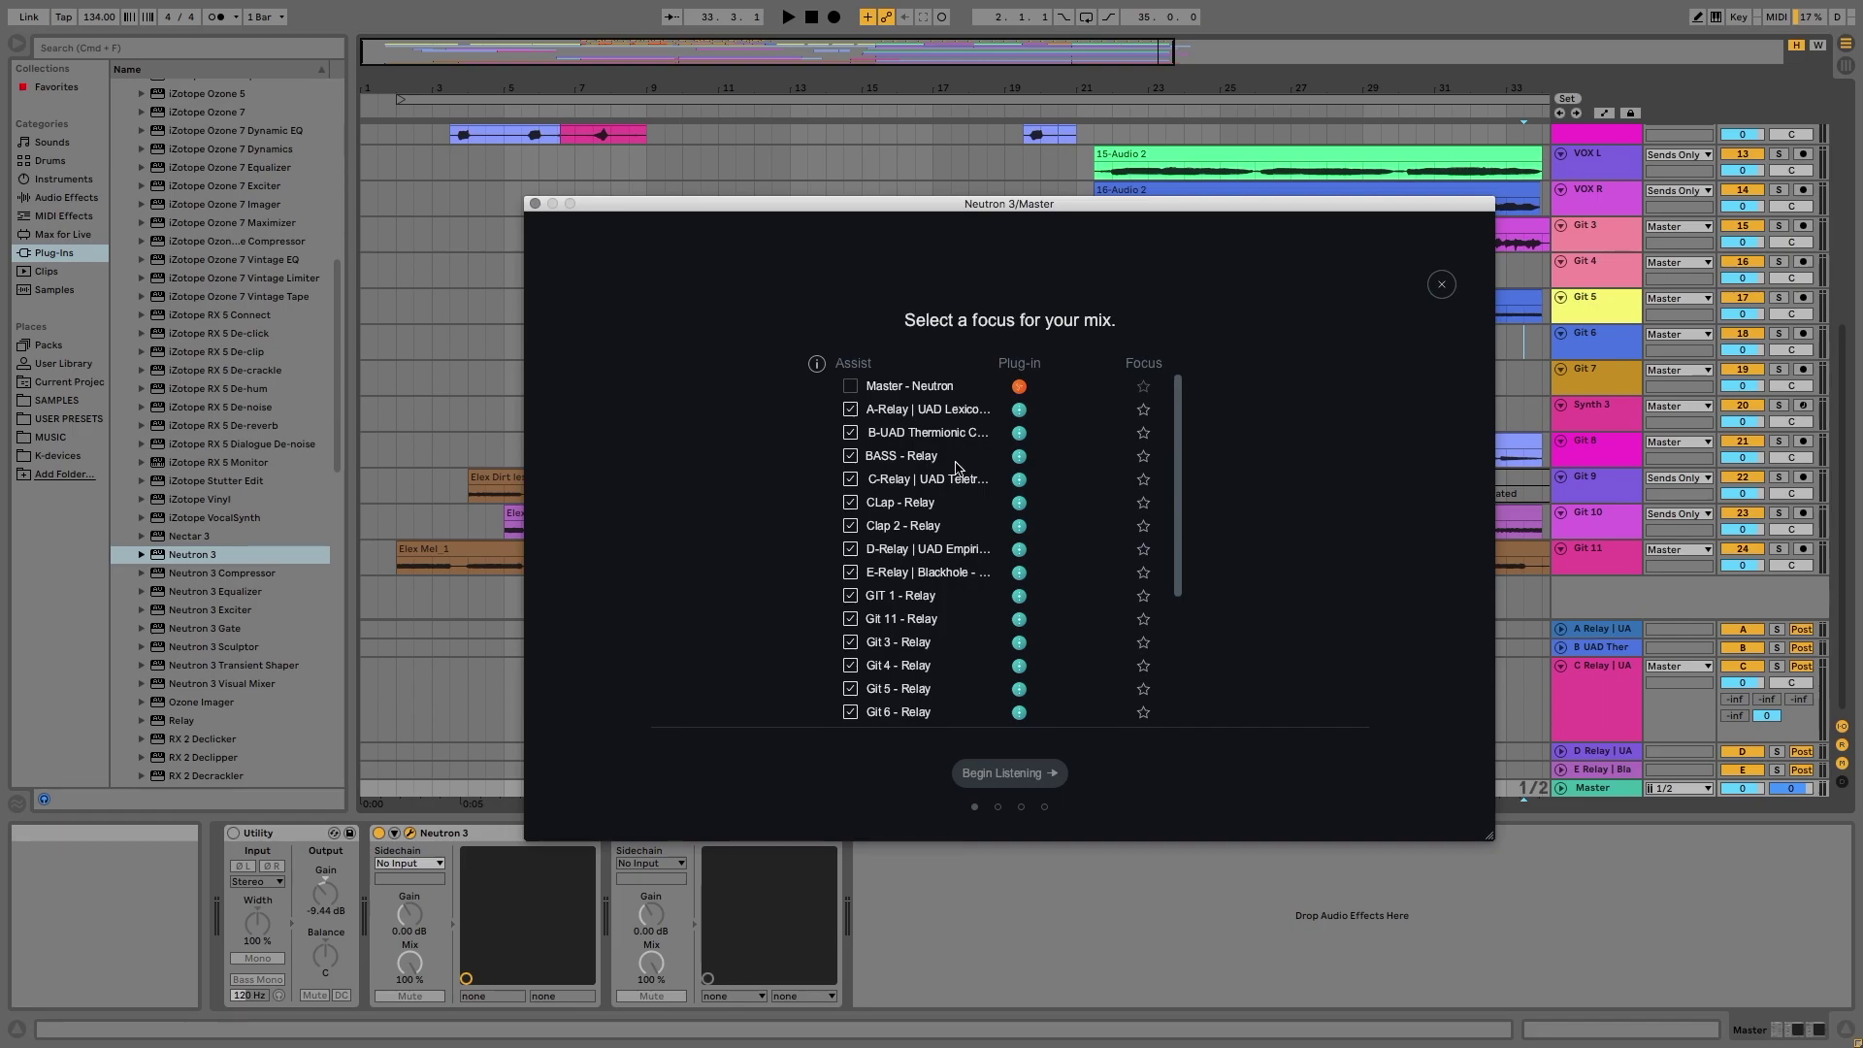
pyautogui.scroll(-5, 949, 485)
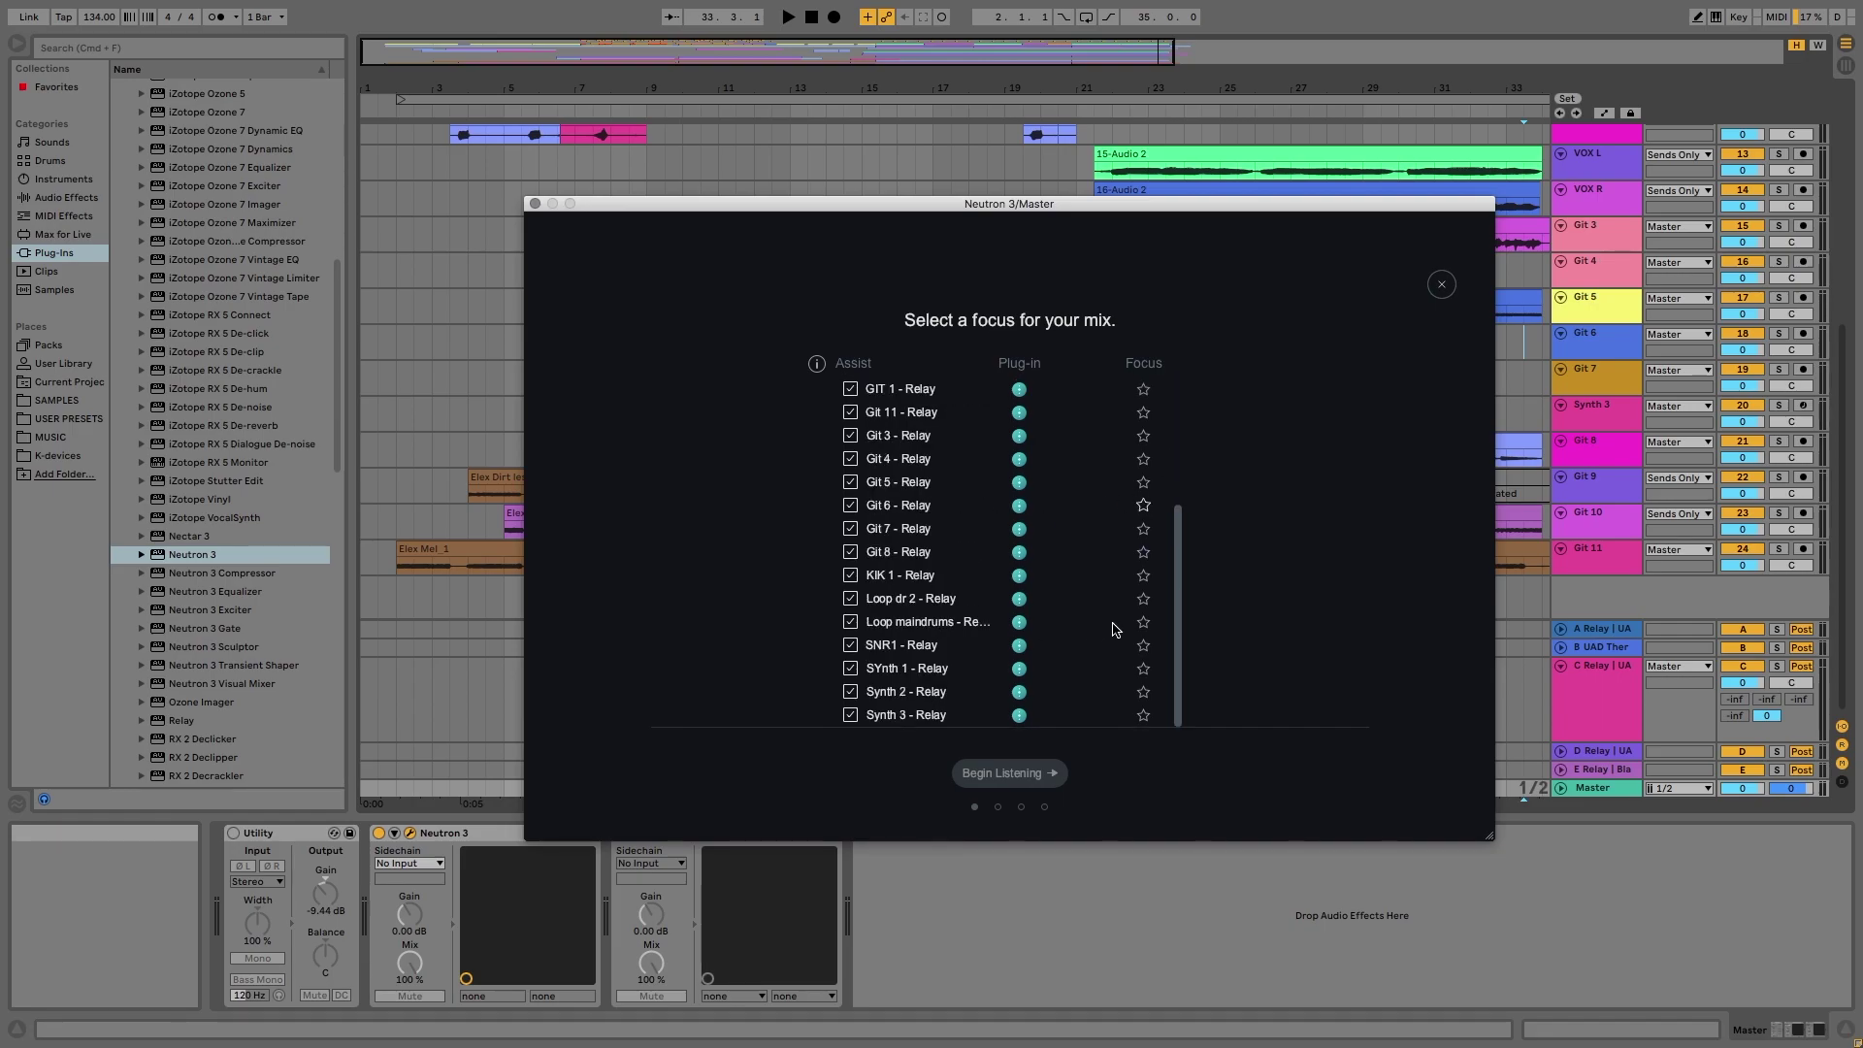
pyautogui.click(1144, 624)
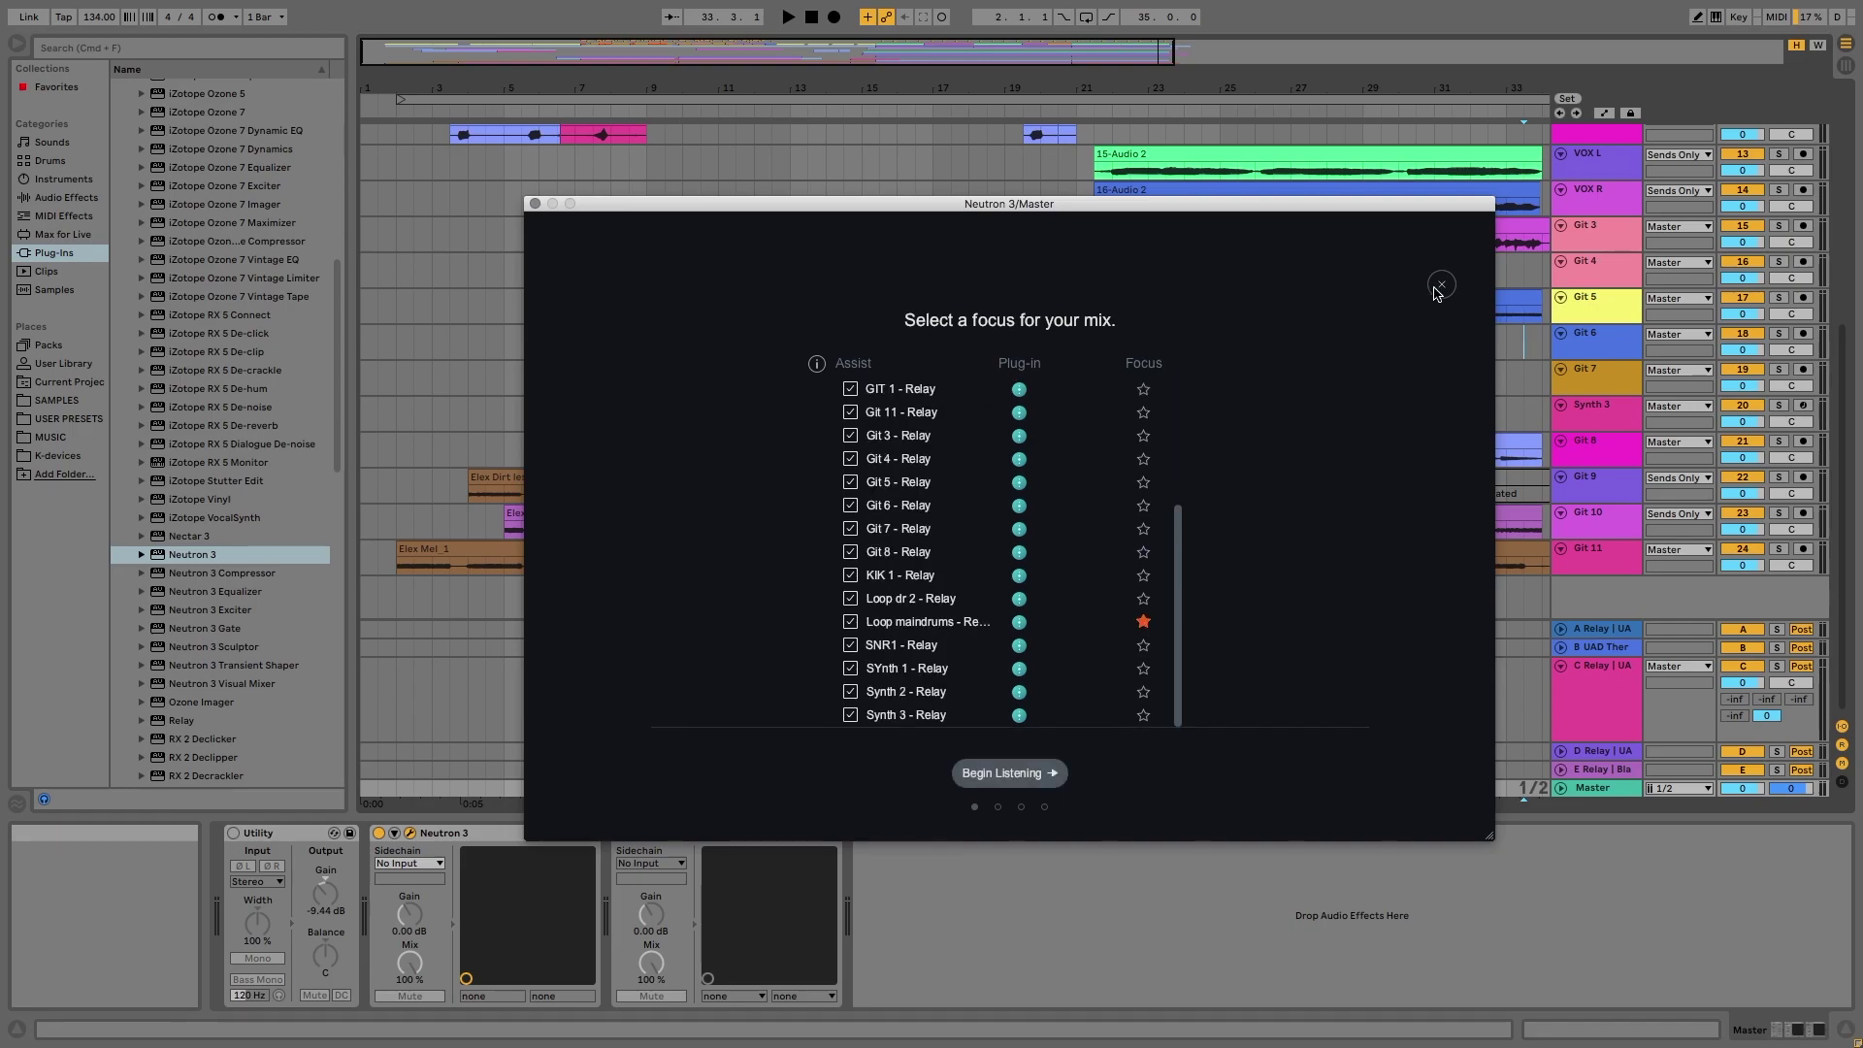
pyautogui.click(1009, 772)
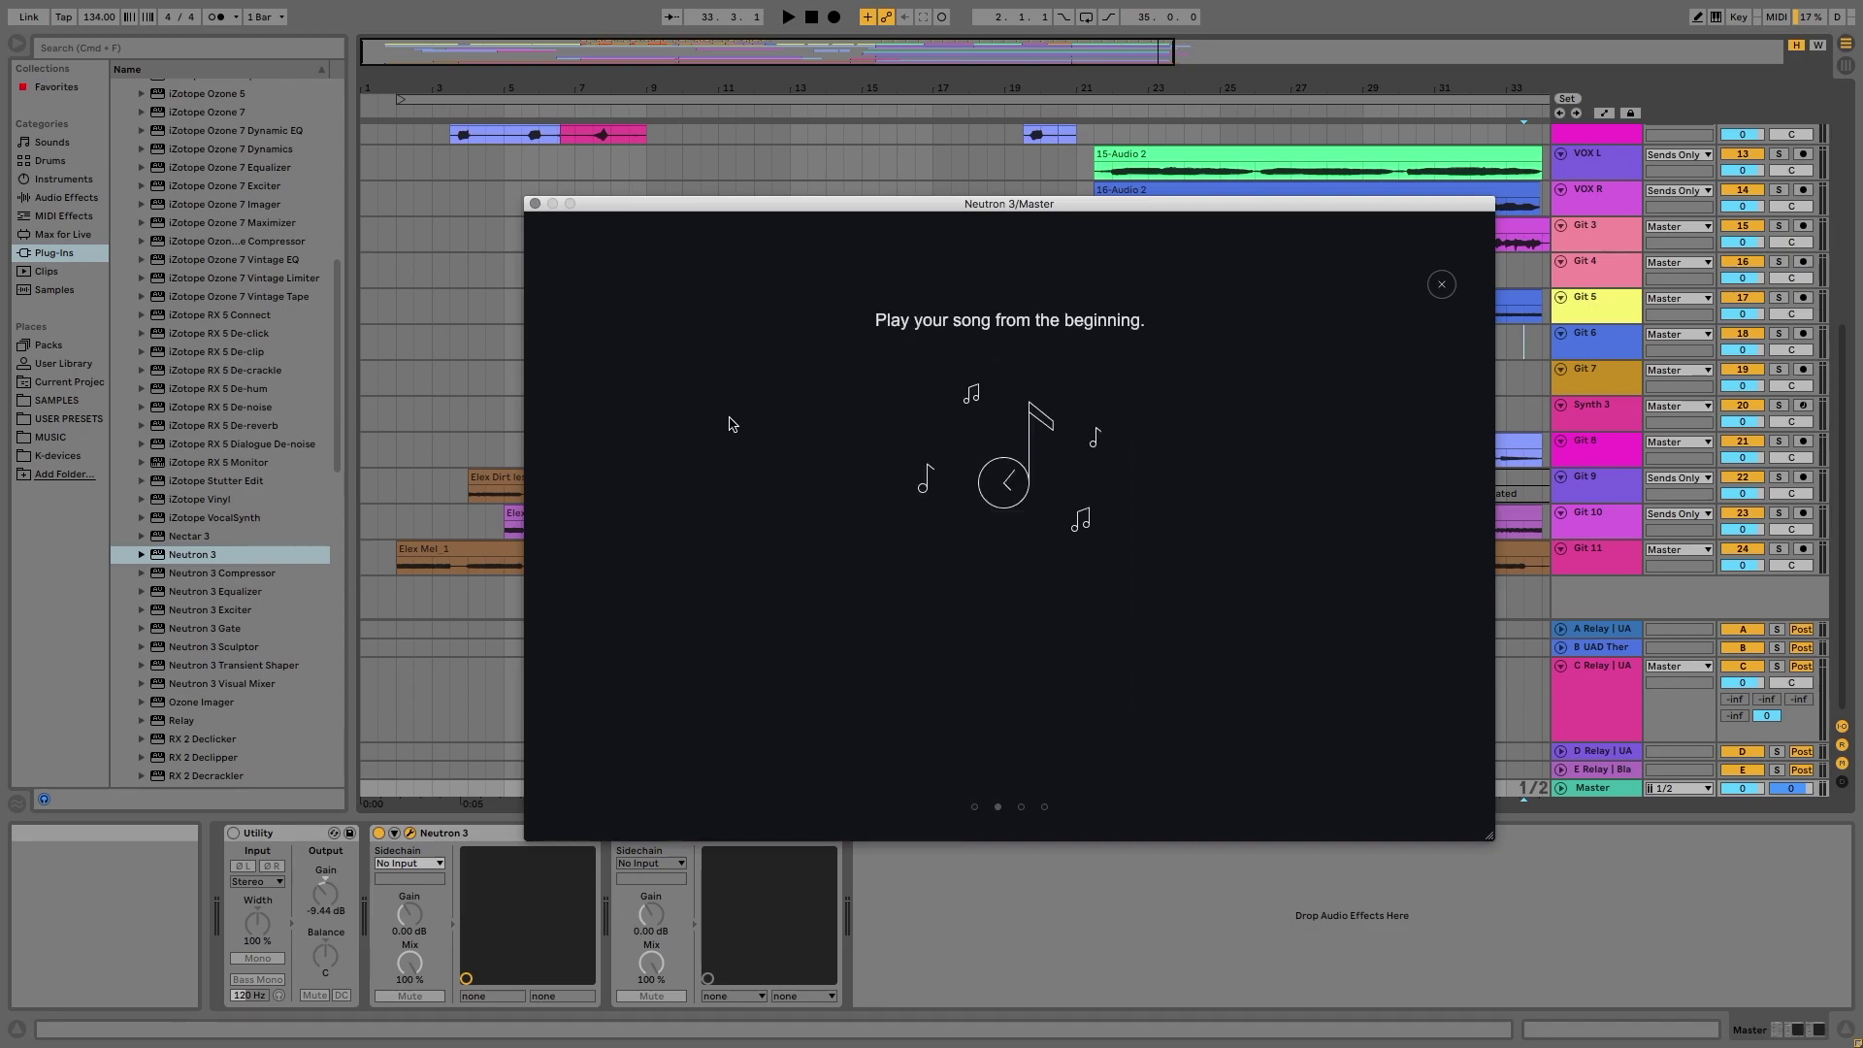
# Play the looped song section from its beginning so Balance Assistant can listen, and stop playback at the end
pyautogui.click(506, 97)
pyautogui.press('space')
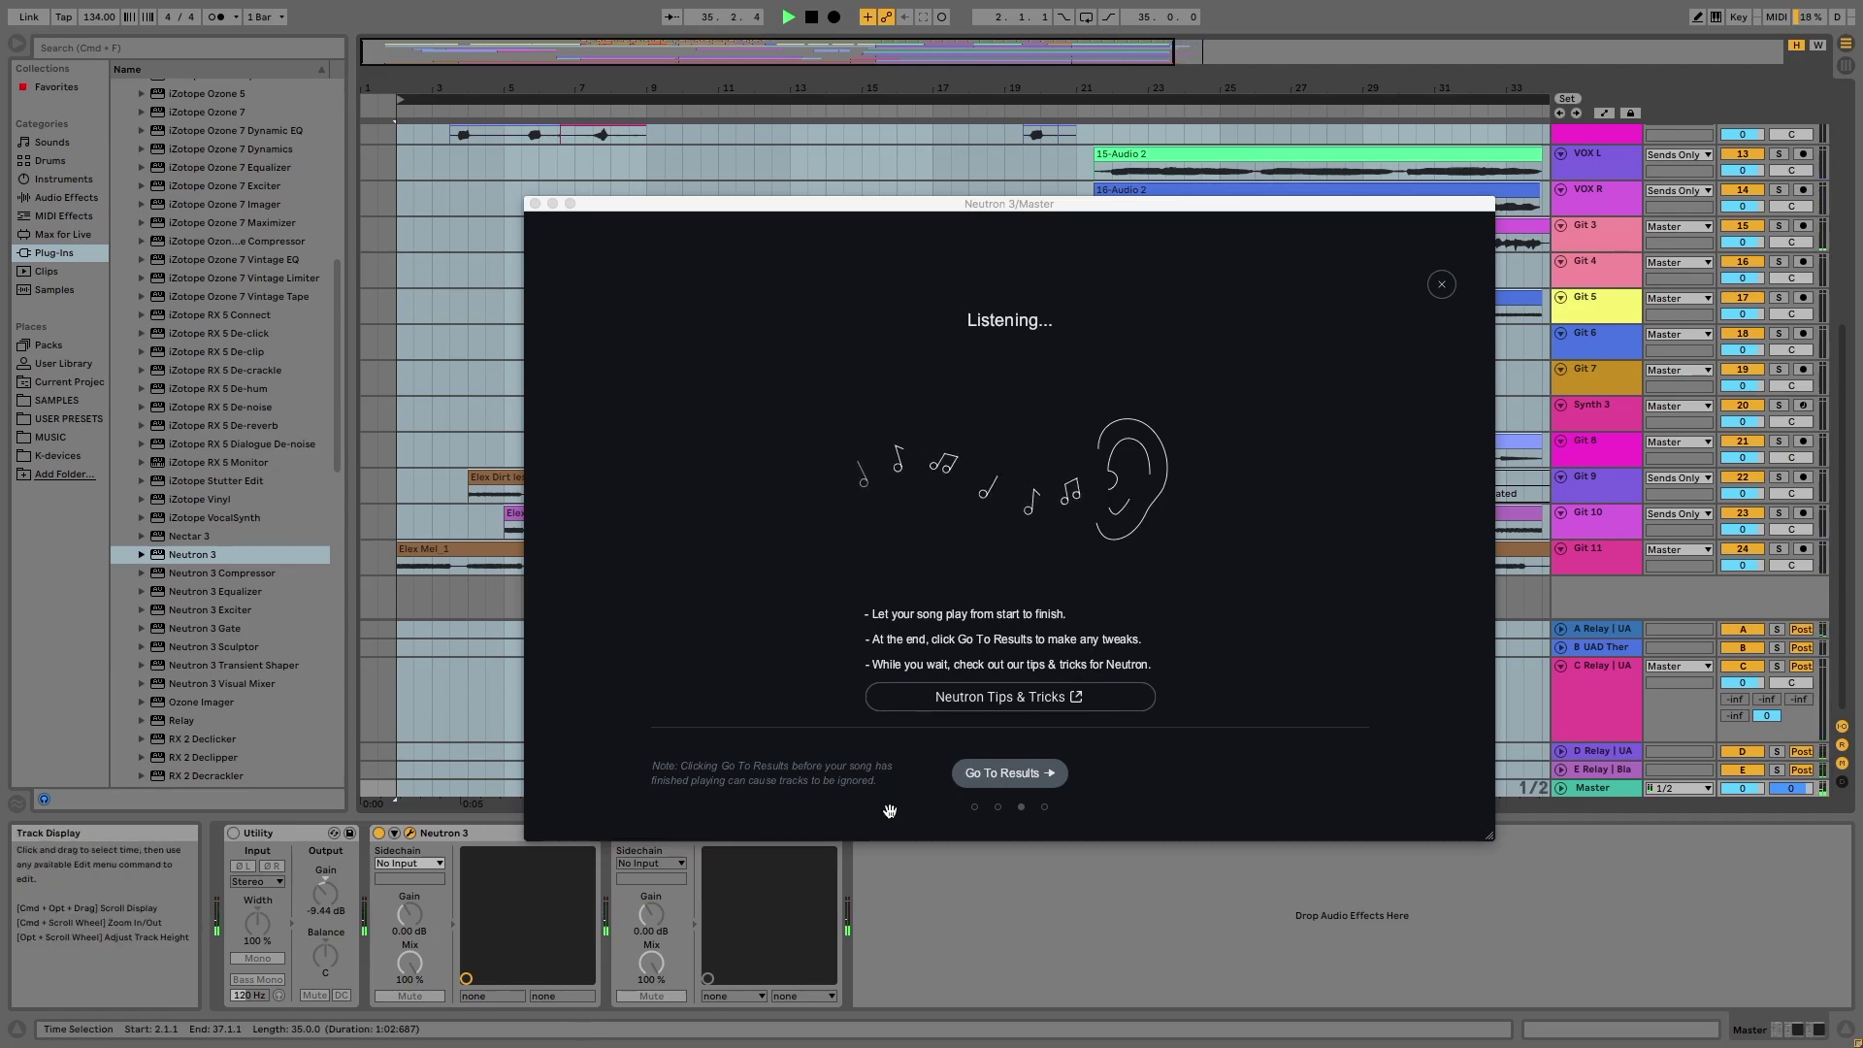
pyautogui.press('space')
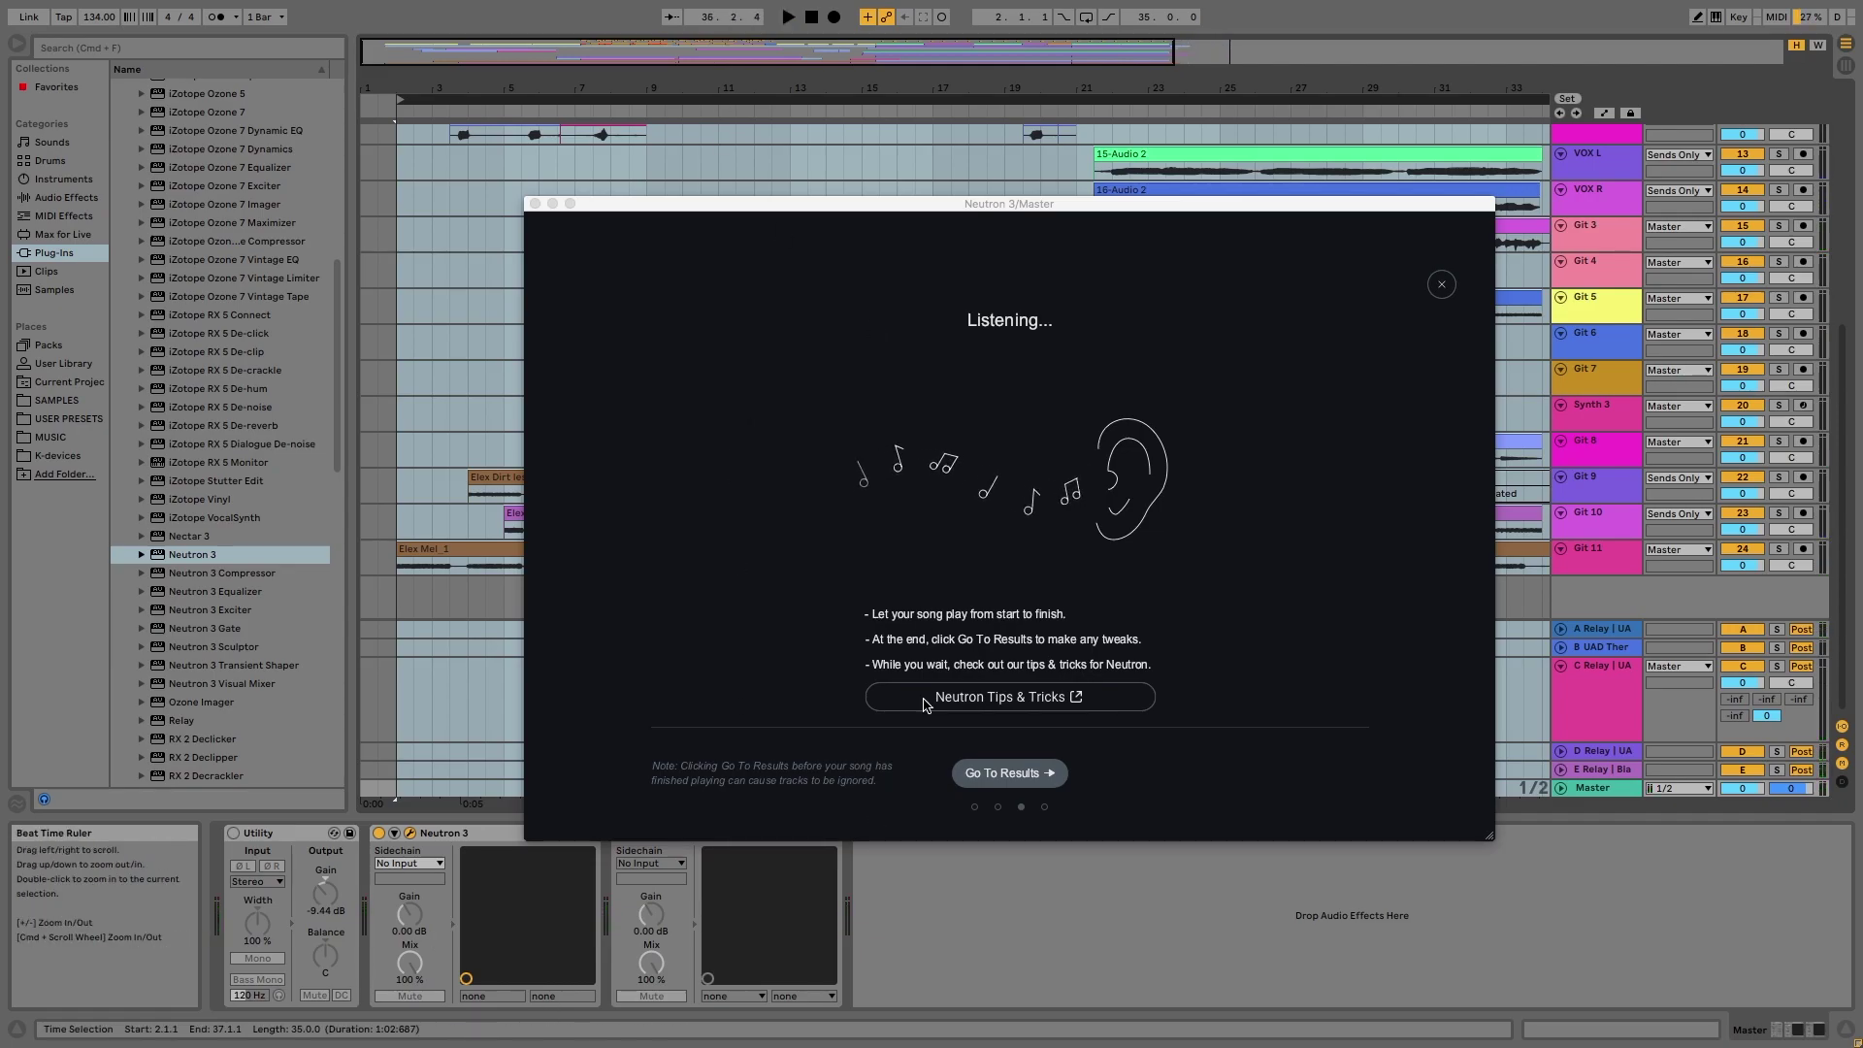
# Go to Balance Assistant's results and play the song to hear the suggested balance
pyautogui.click(1004, 772)
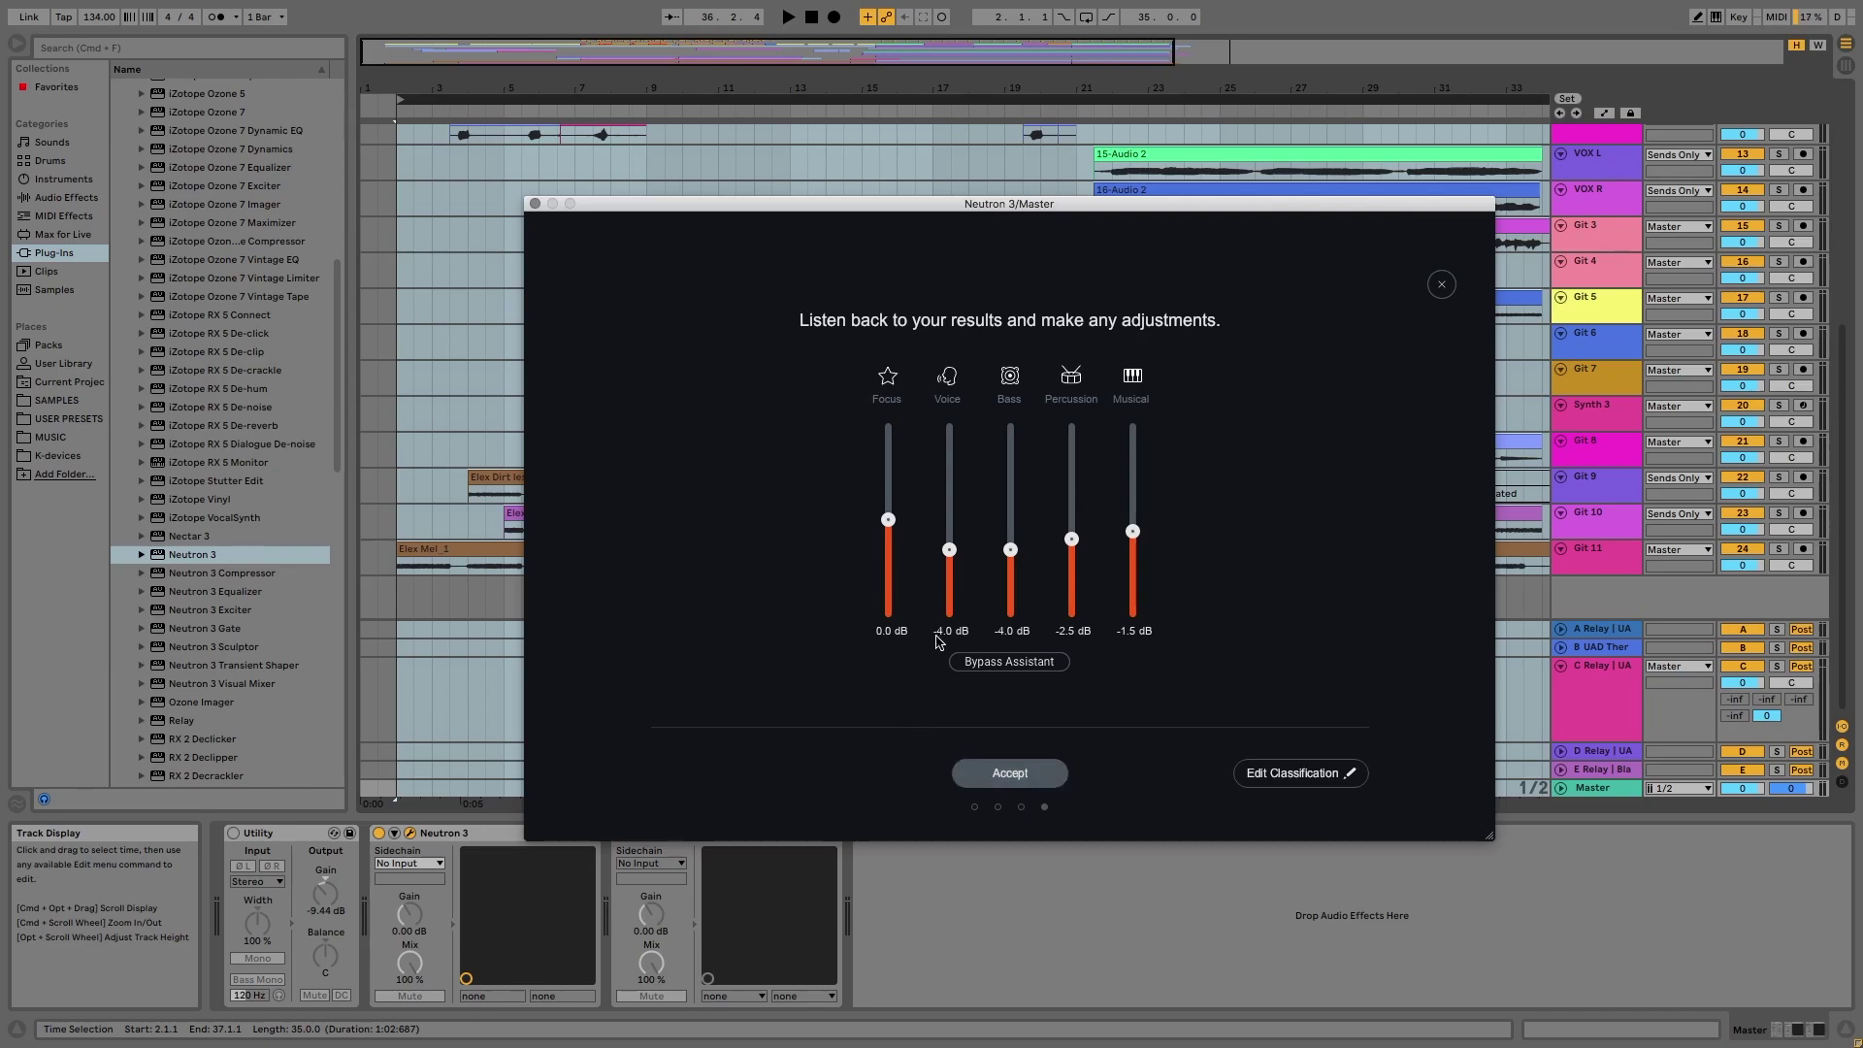
pyautogui.press('space')
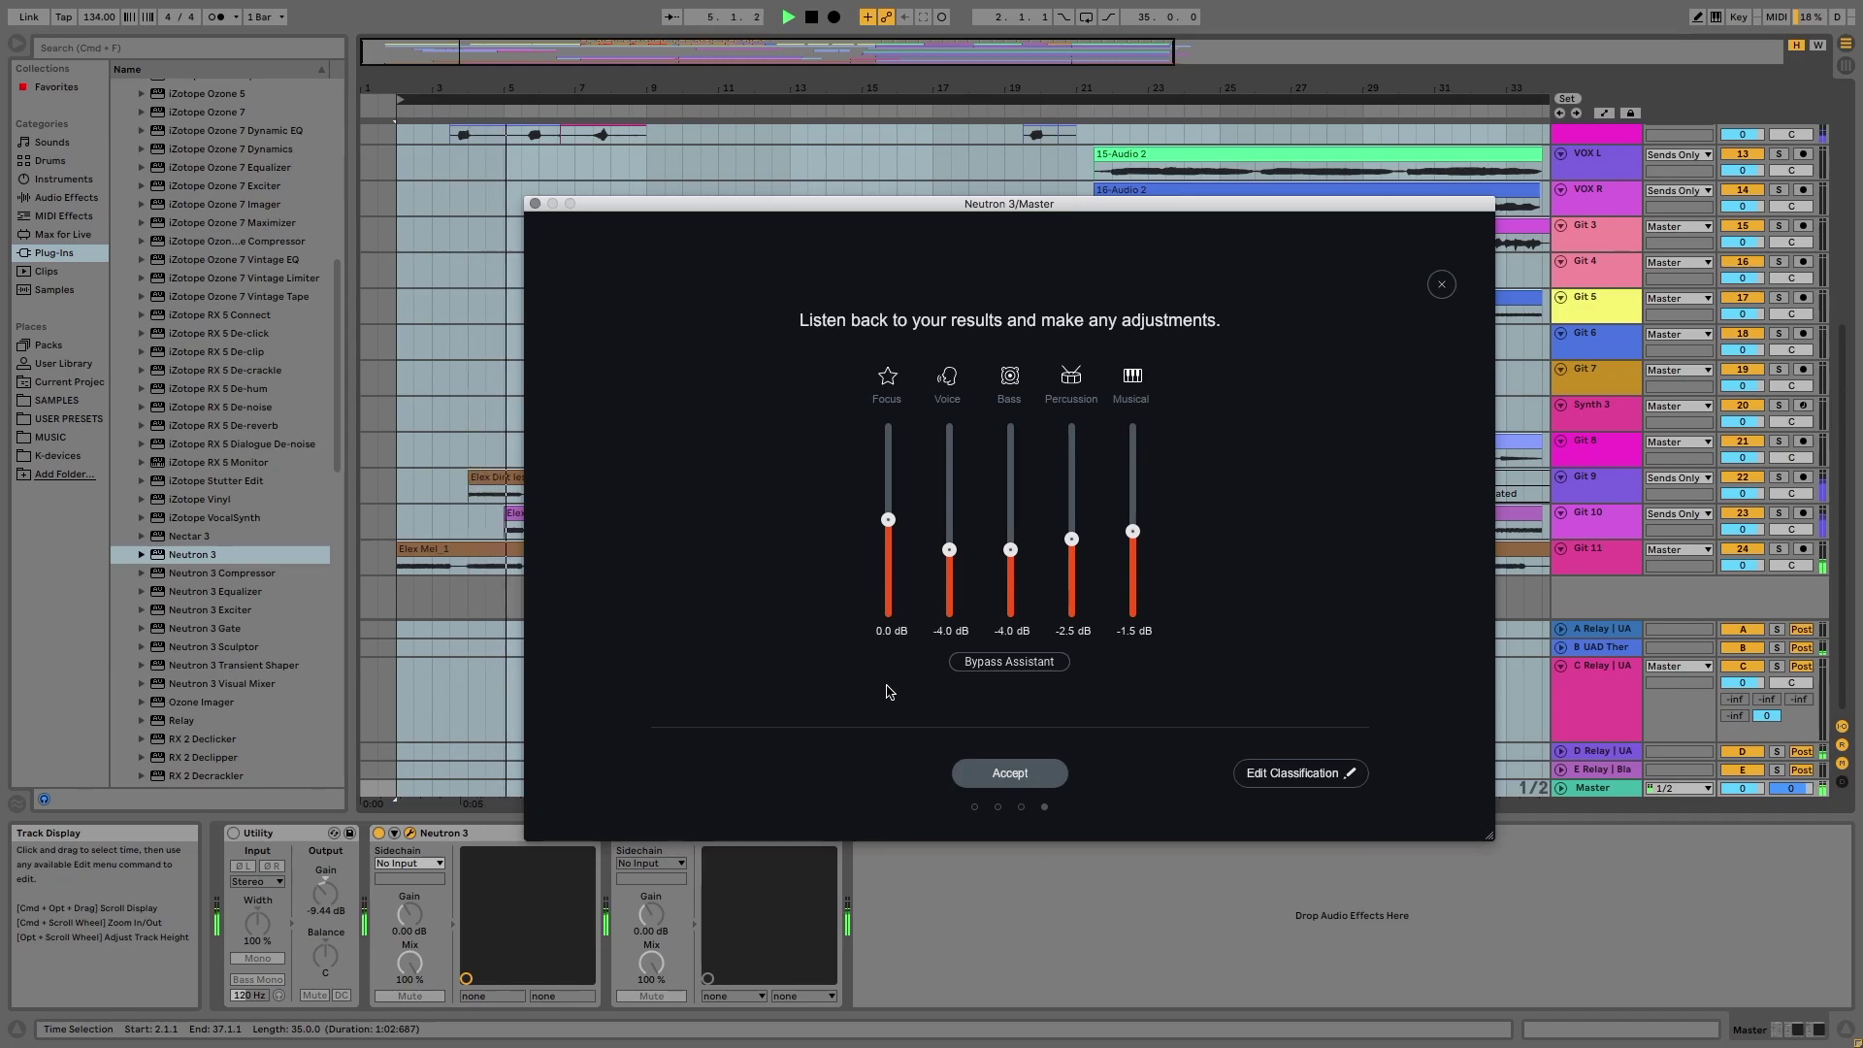
# Correct the track classification: set A-Relay to Musical, CLap to Percussion and GIT 1 to Musical
pyautogui.click(1299, 773)
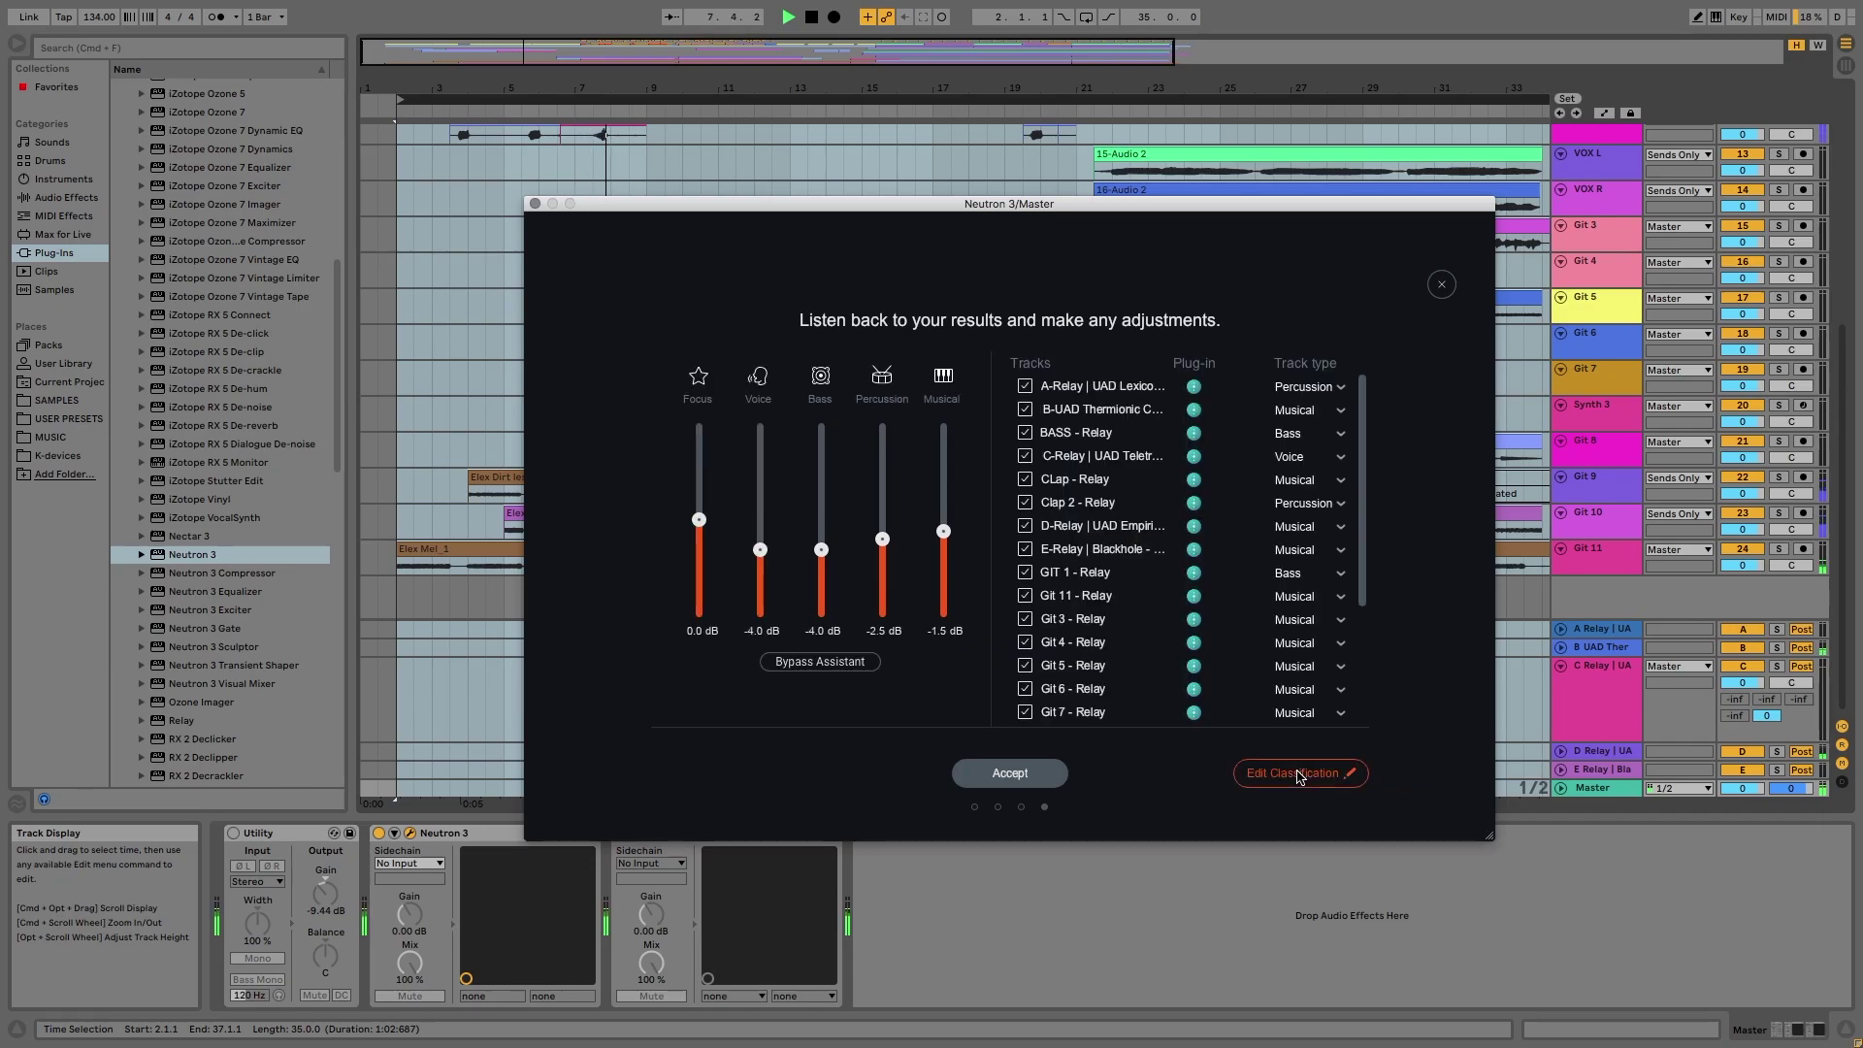
pyautogui.click(1333, 388)
pyautogui.click(1307, 503)
pyautogui.scroll(-2, 1362, 483)
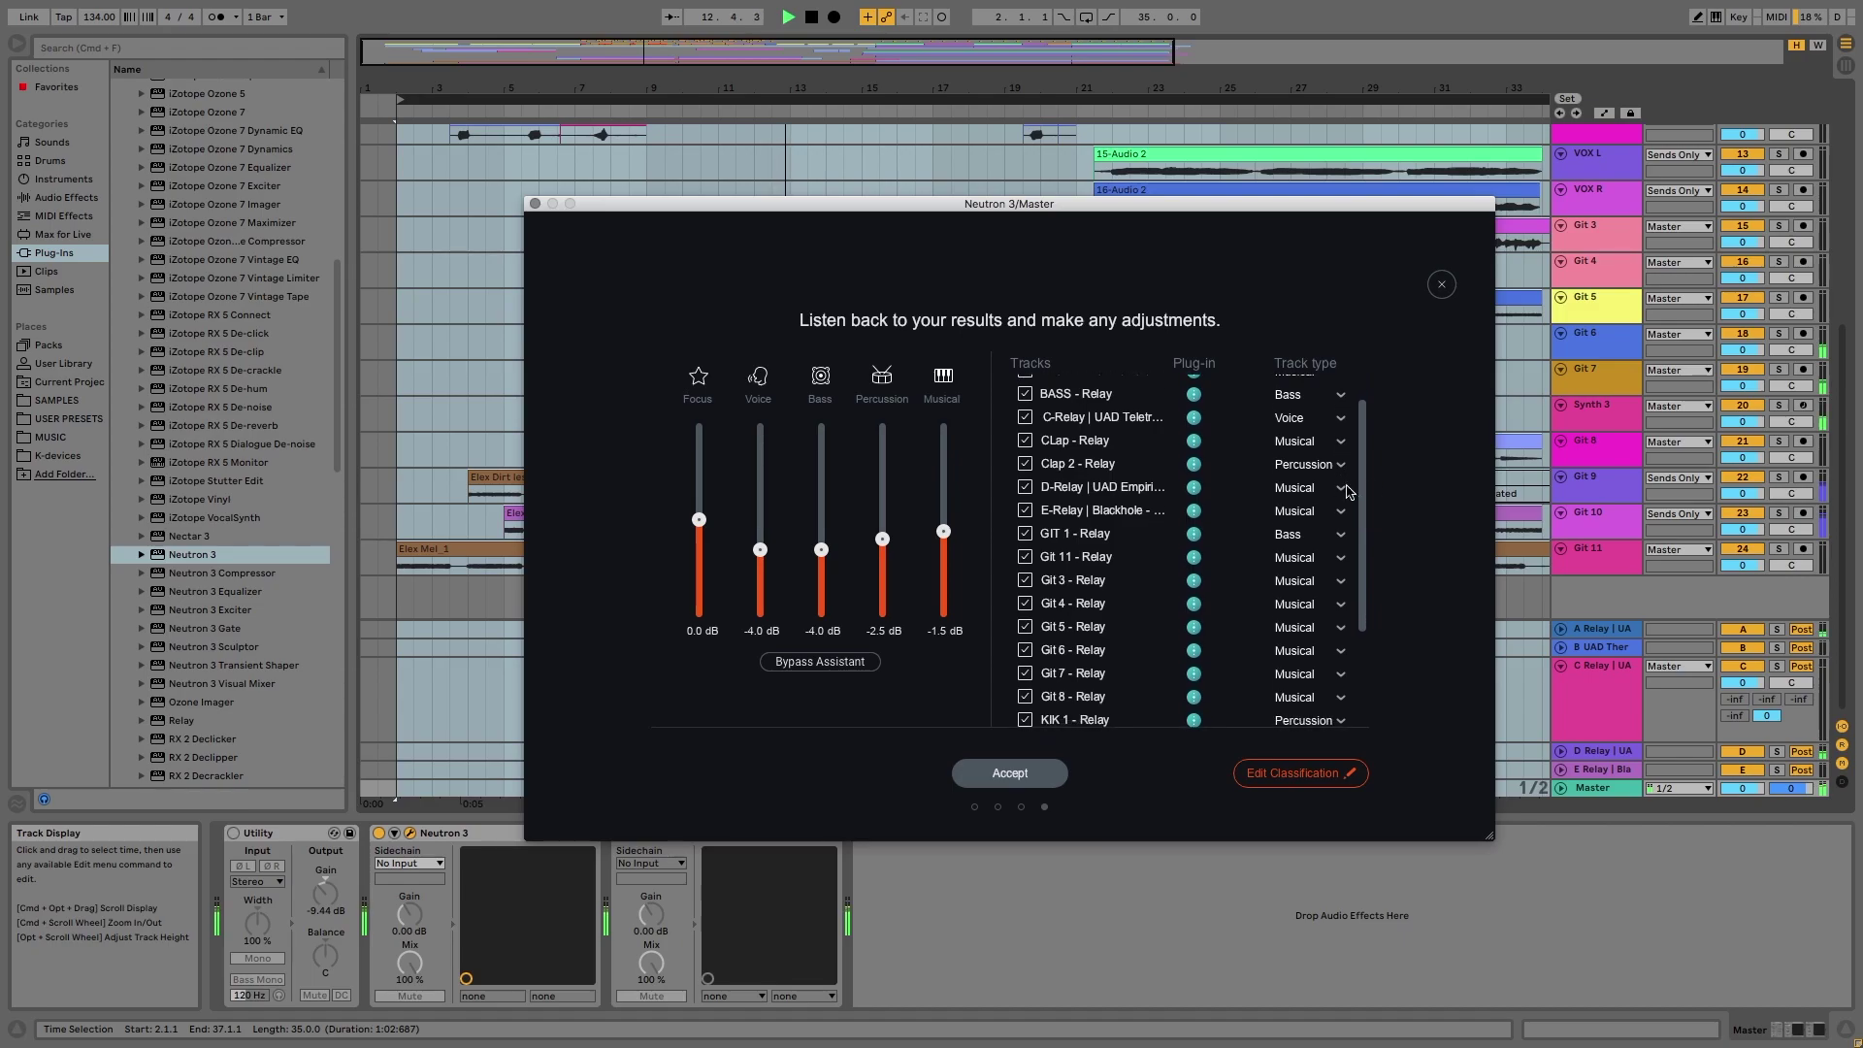
pyautogui.click(1312, 442)
pyautogui.click(1312, 533)
pyautogui.click(1344, 535)
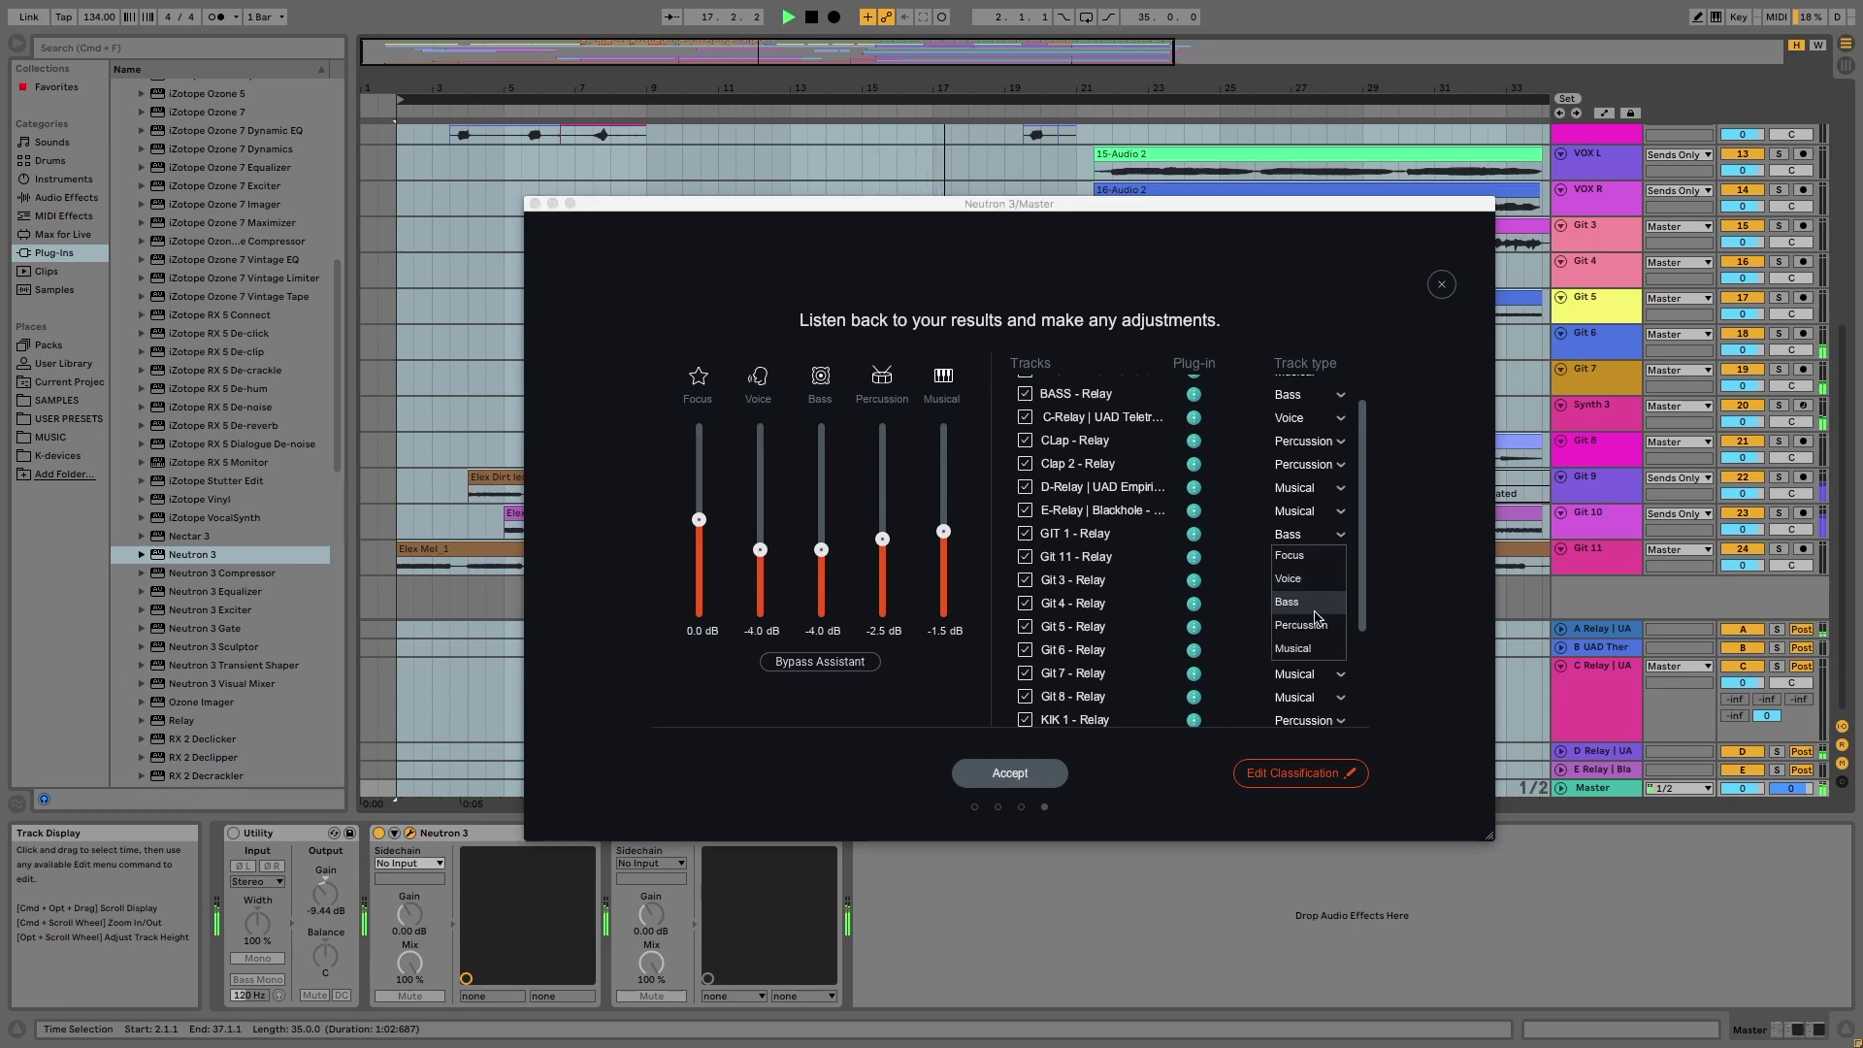
pyautogui.click(1310, 649)
pyautogui.moveTo(1362, 529); pyautogui.dragTo(1365, 454)
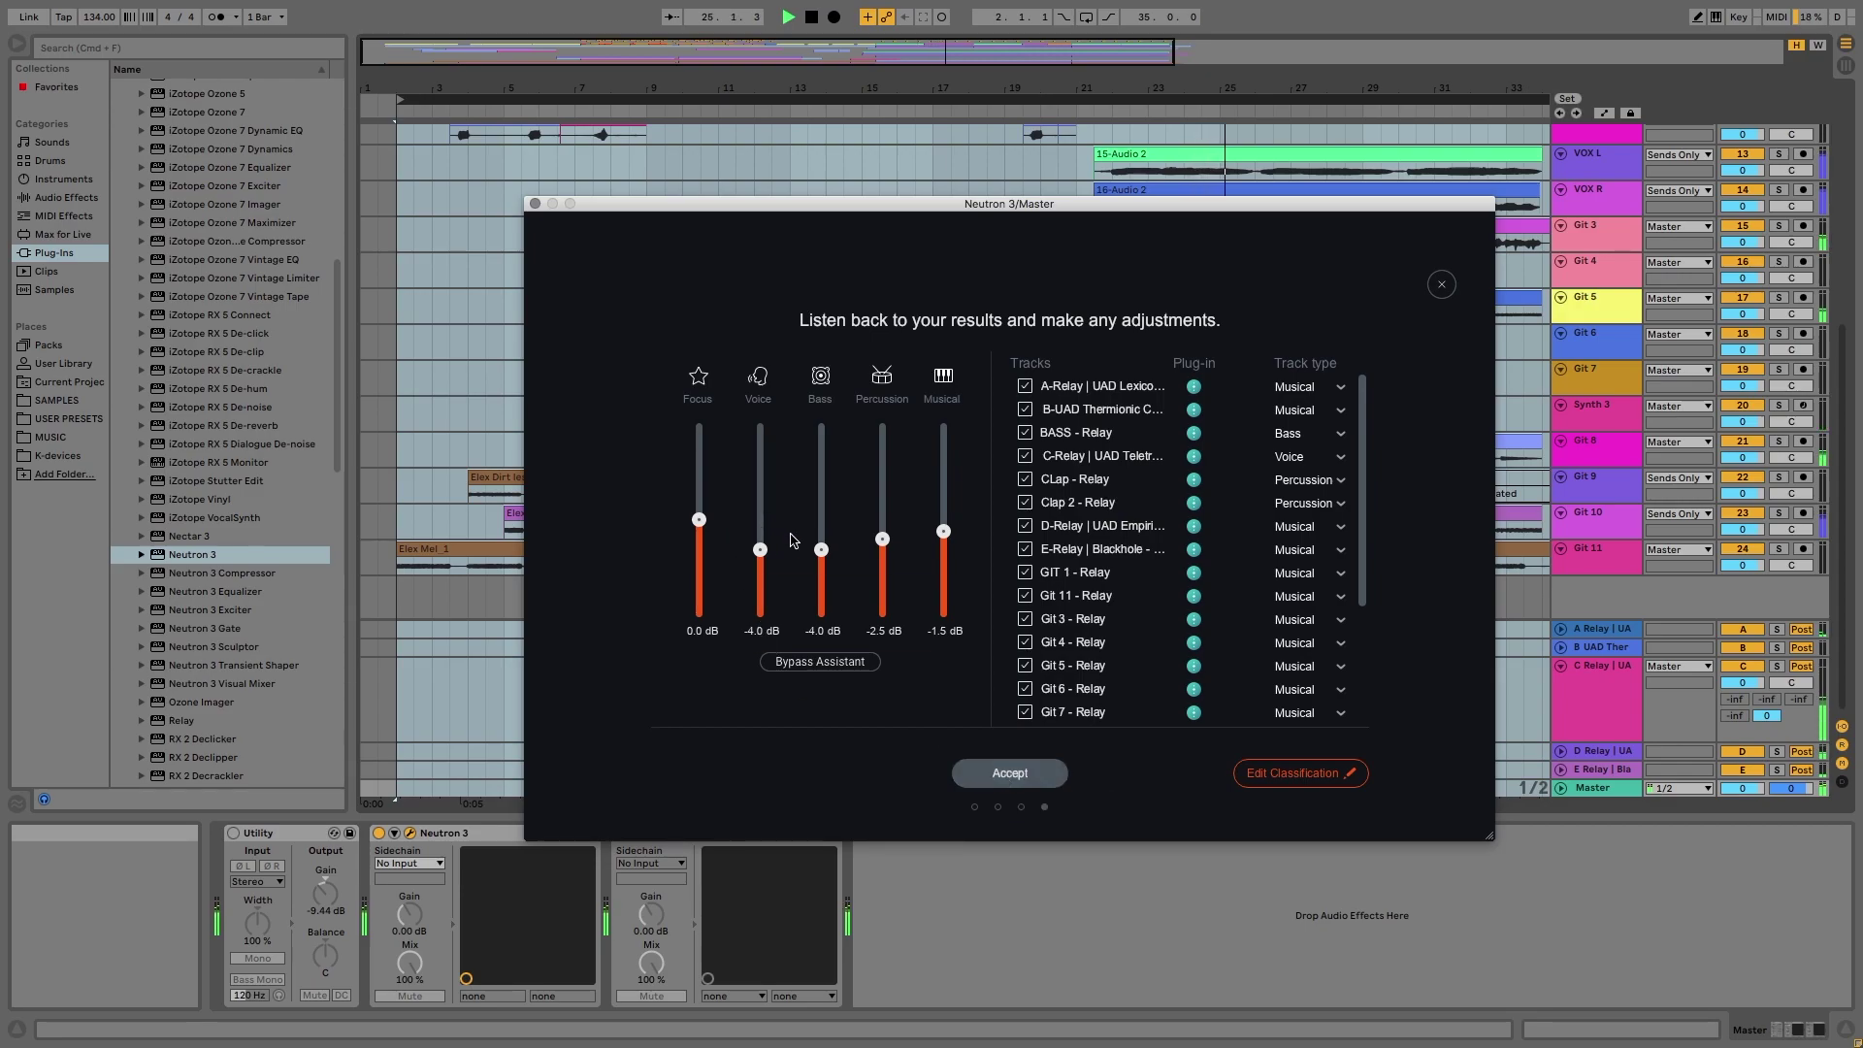
# Set the Bass group level to -3.3 dB and compare the mix with the assistant bypassed and active
pyautogui.moveTo(822, 552); pyautogui.dragTo(824, 548)
pyautogui.click(837, 662)
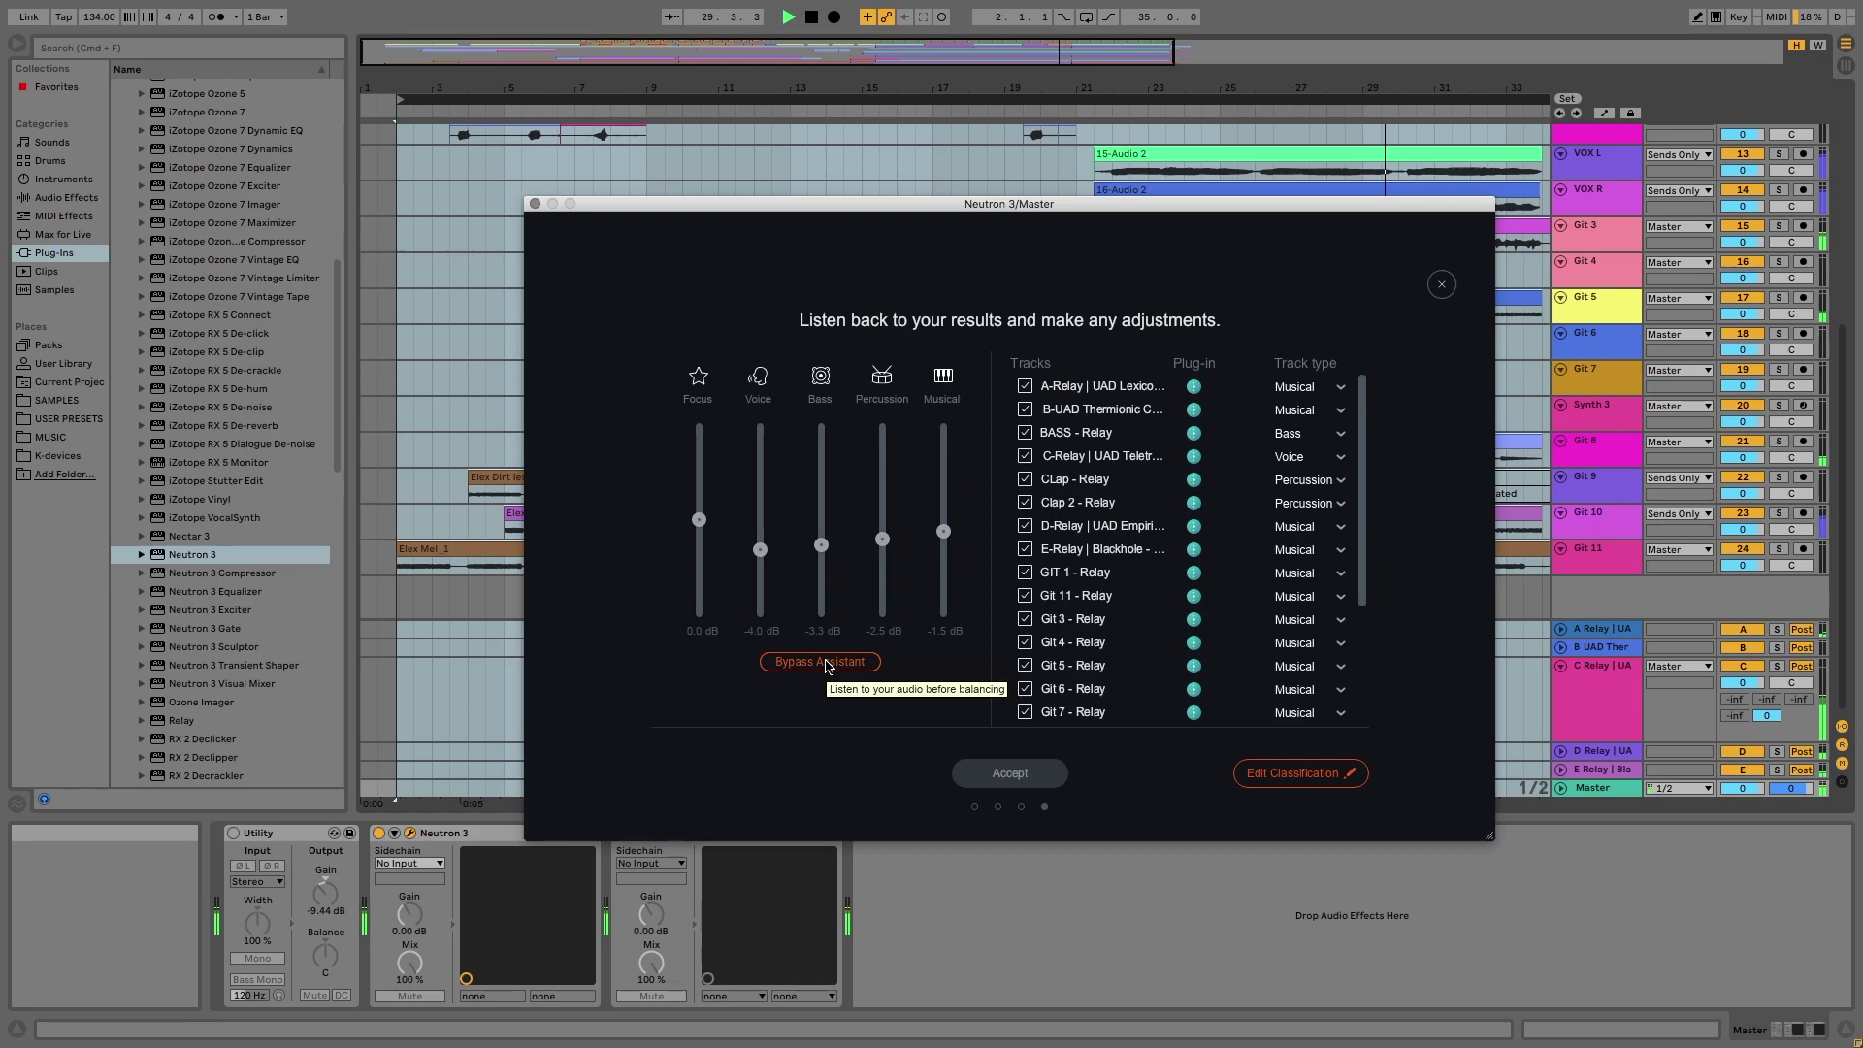
pyautogui.click(828, 664)
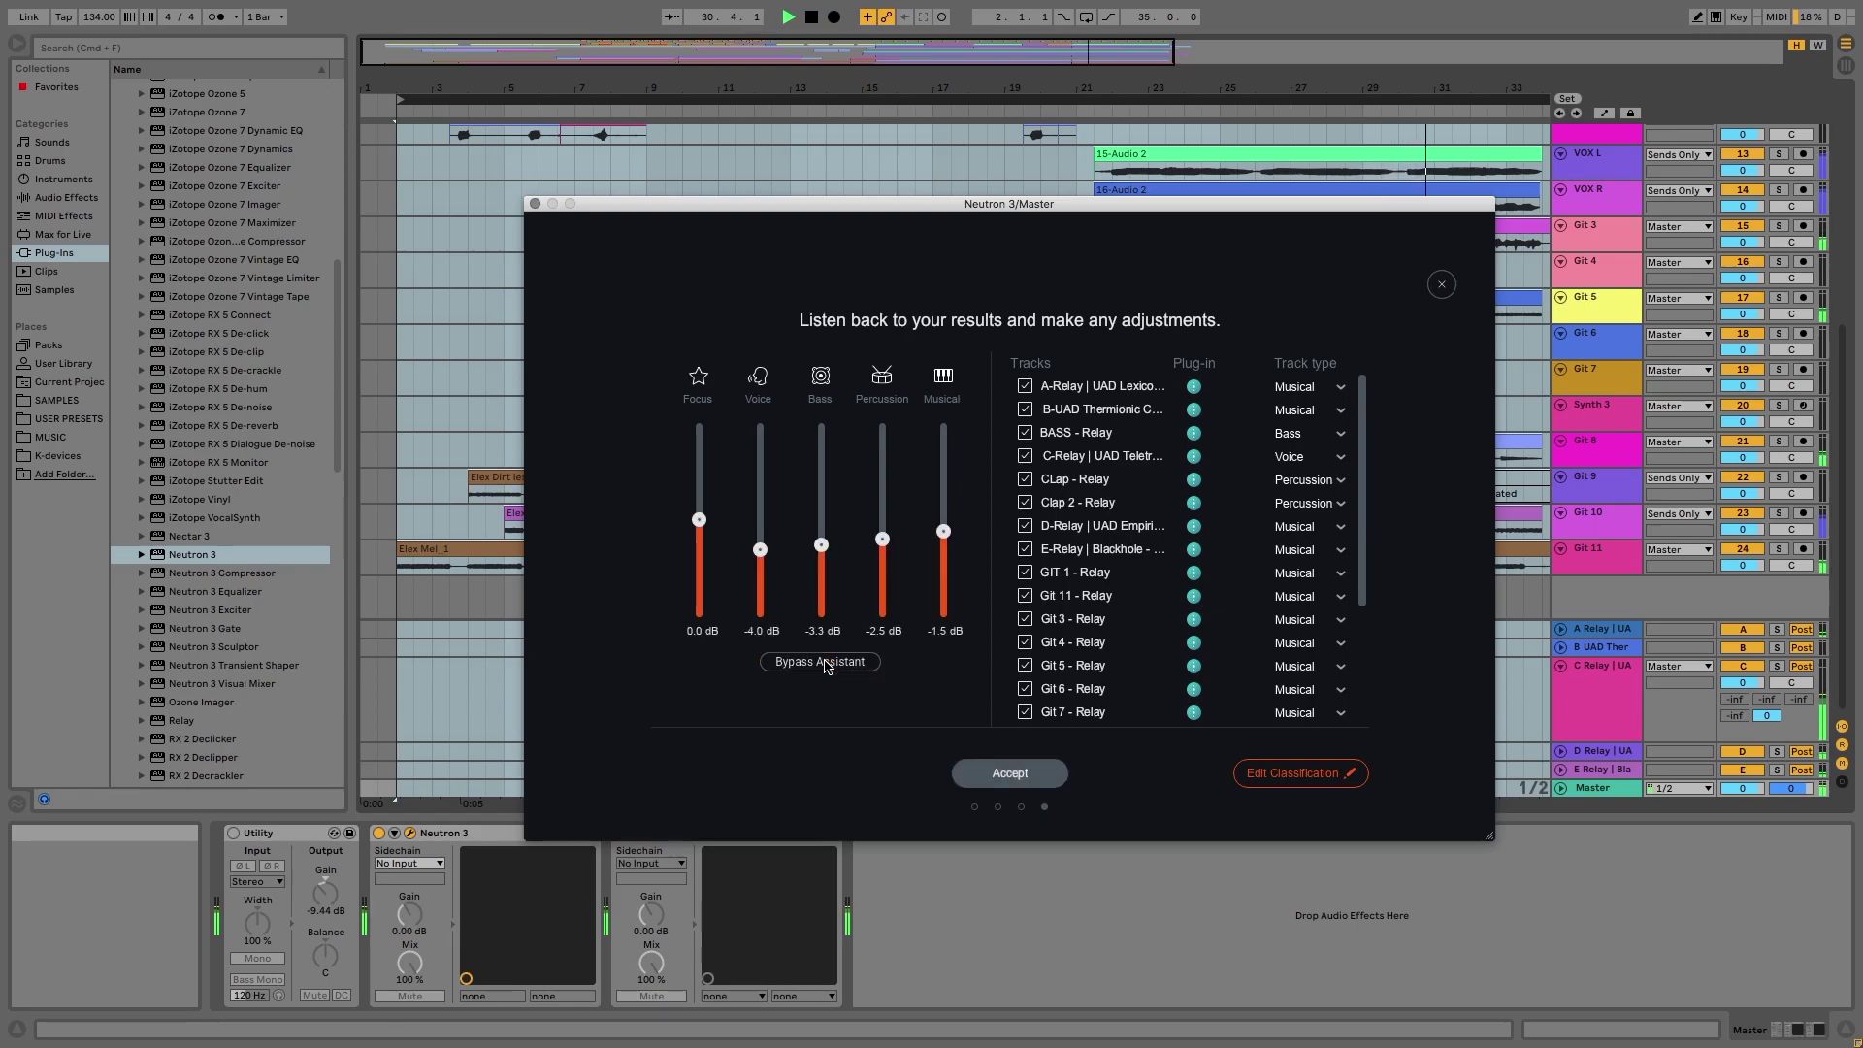
pyautogui.click(825, 663)
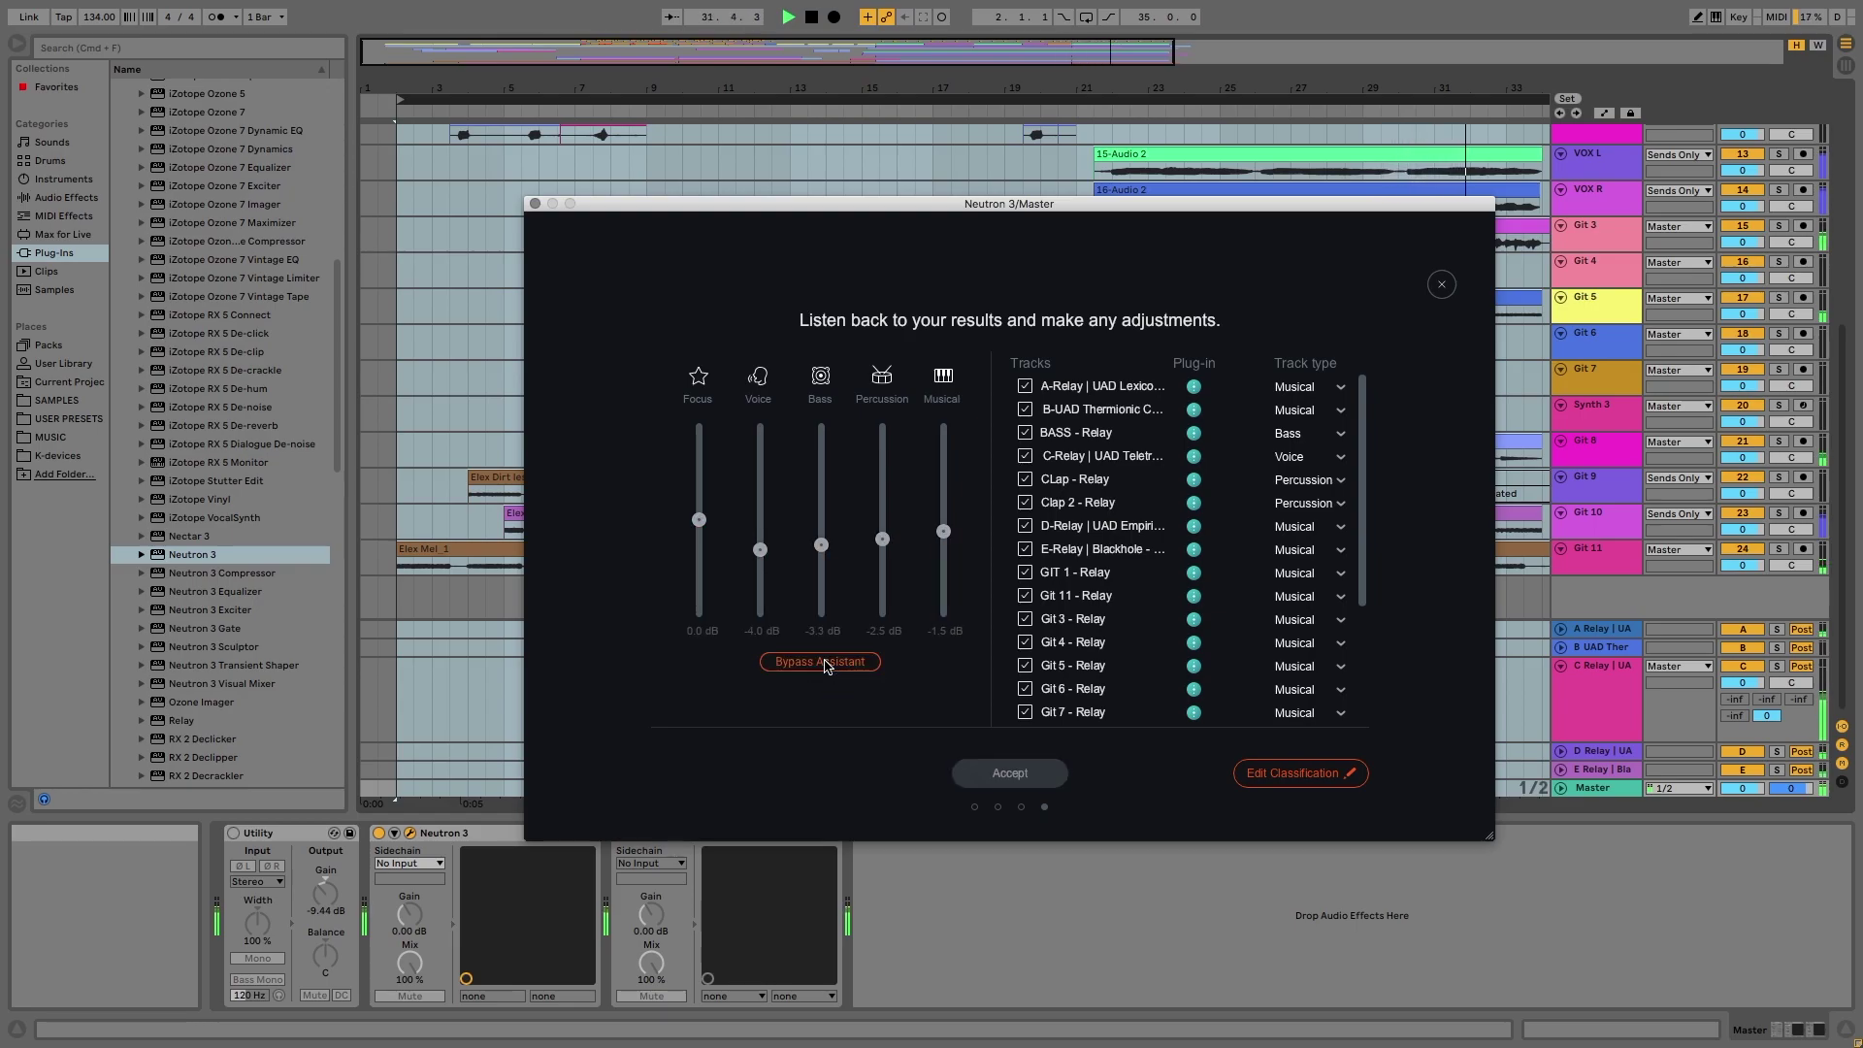
pyautogui.click(826, 663)
# Accept the Balance Assistant result and move the Neutron window out of the way
pyautogui.click(1005, 773)
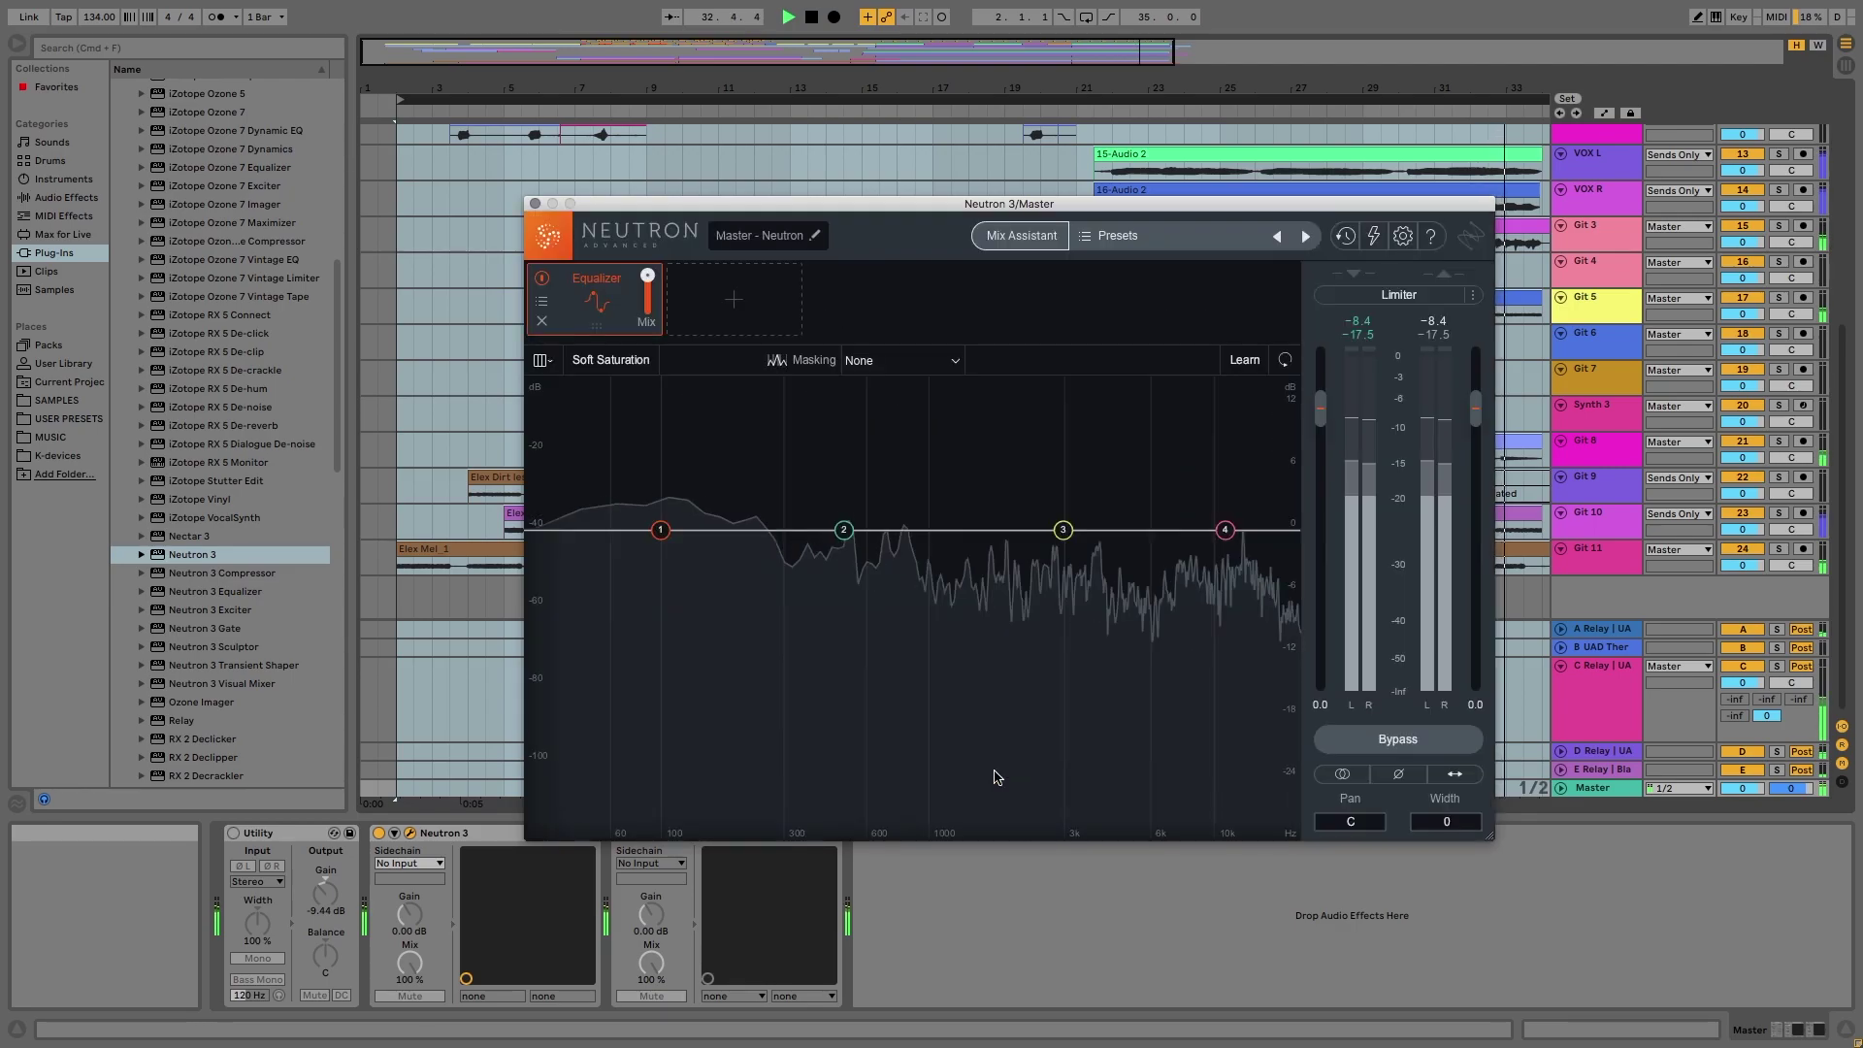
pyautogui.moveTo(790, 203); pyautogui.dragTo(356, 37)
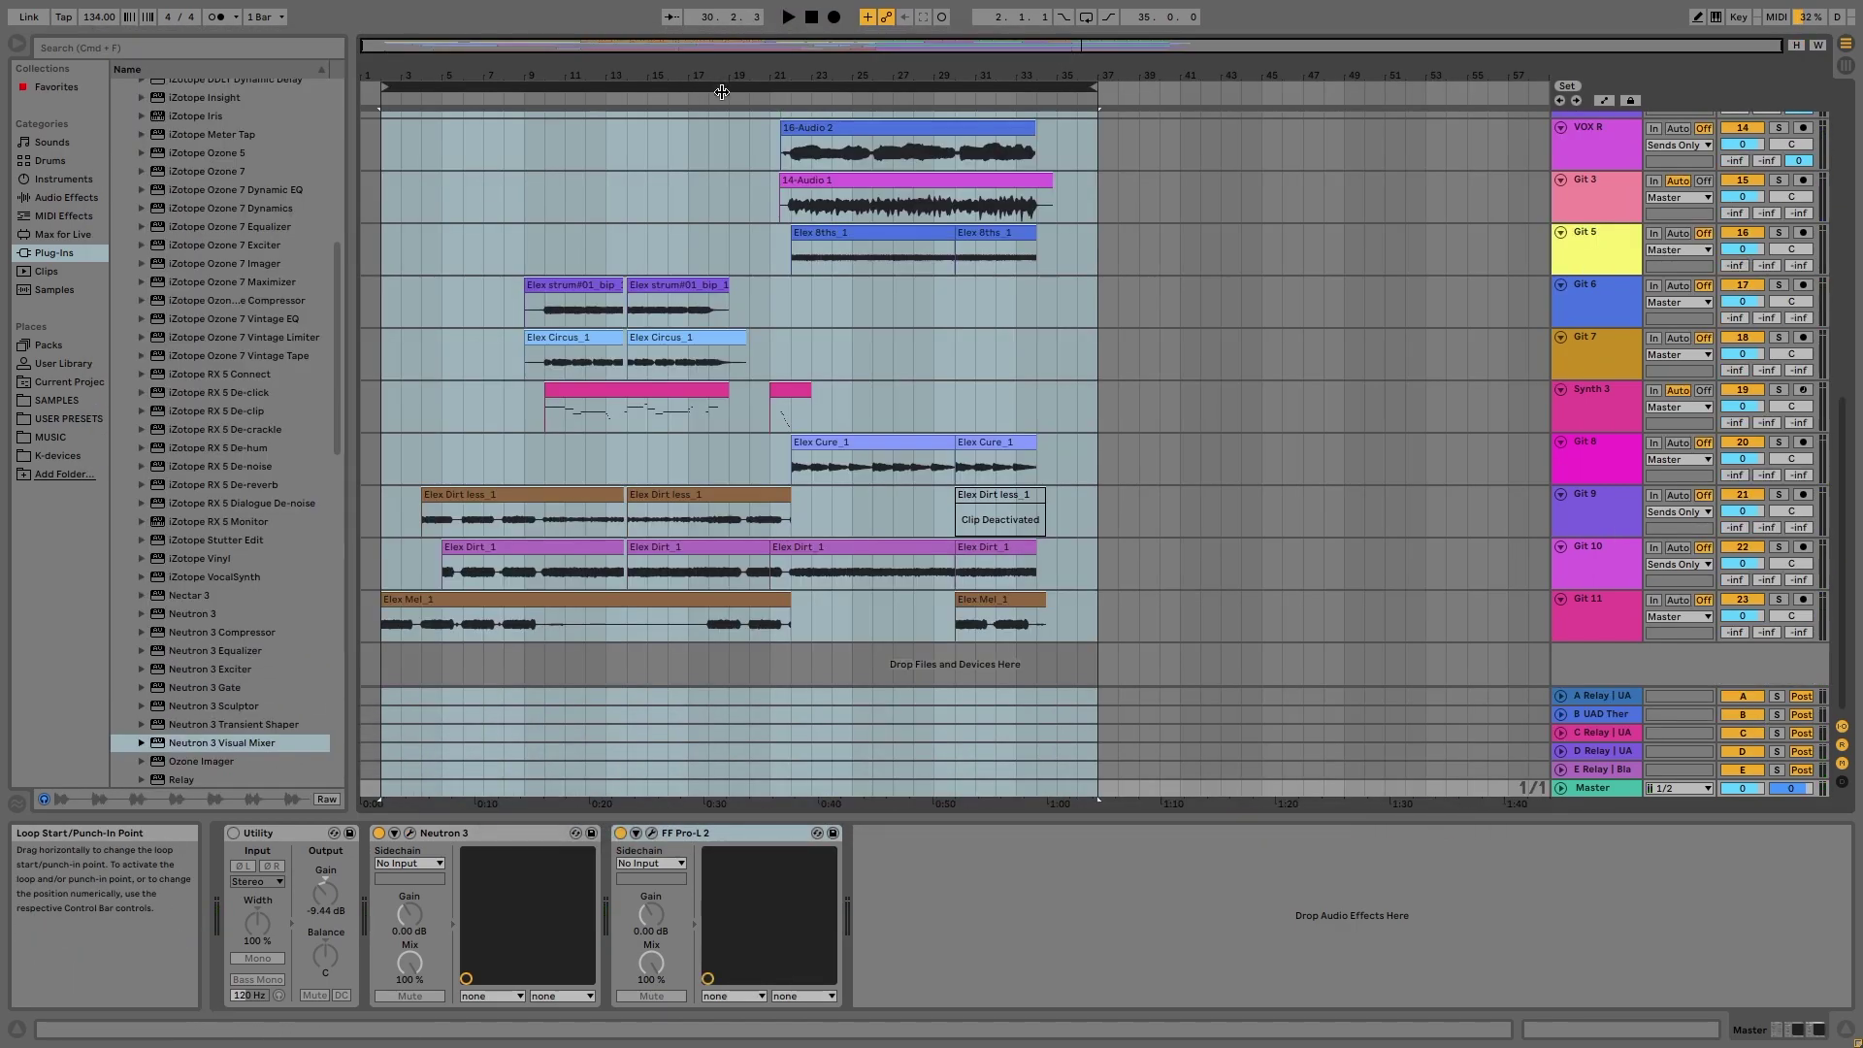
# Turn off the FF Pro-L 2 limiter on the master, play the song, and select the VOX L clip in the arrangement
pyautogui.click(620, 833)
pyautogui.press('space')
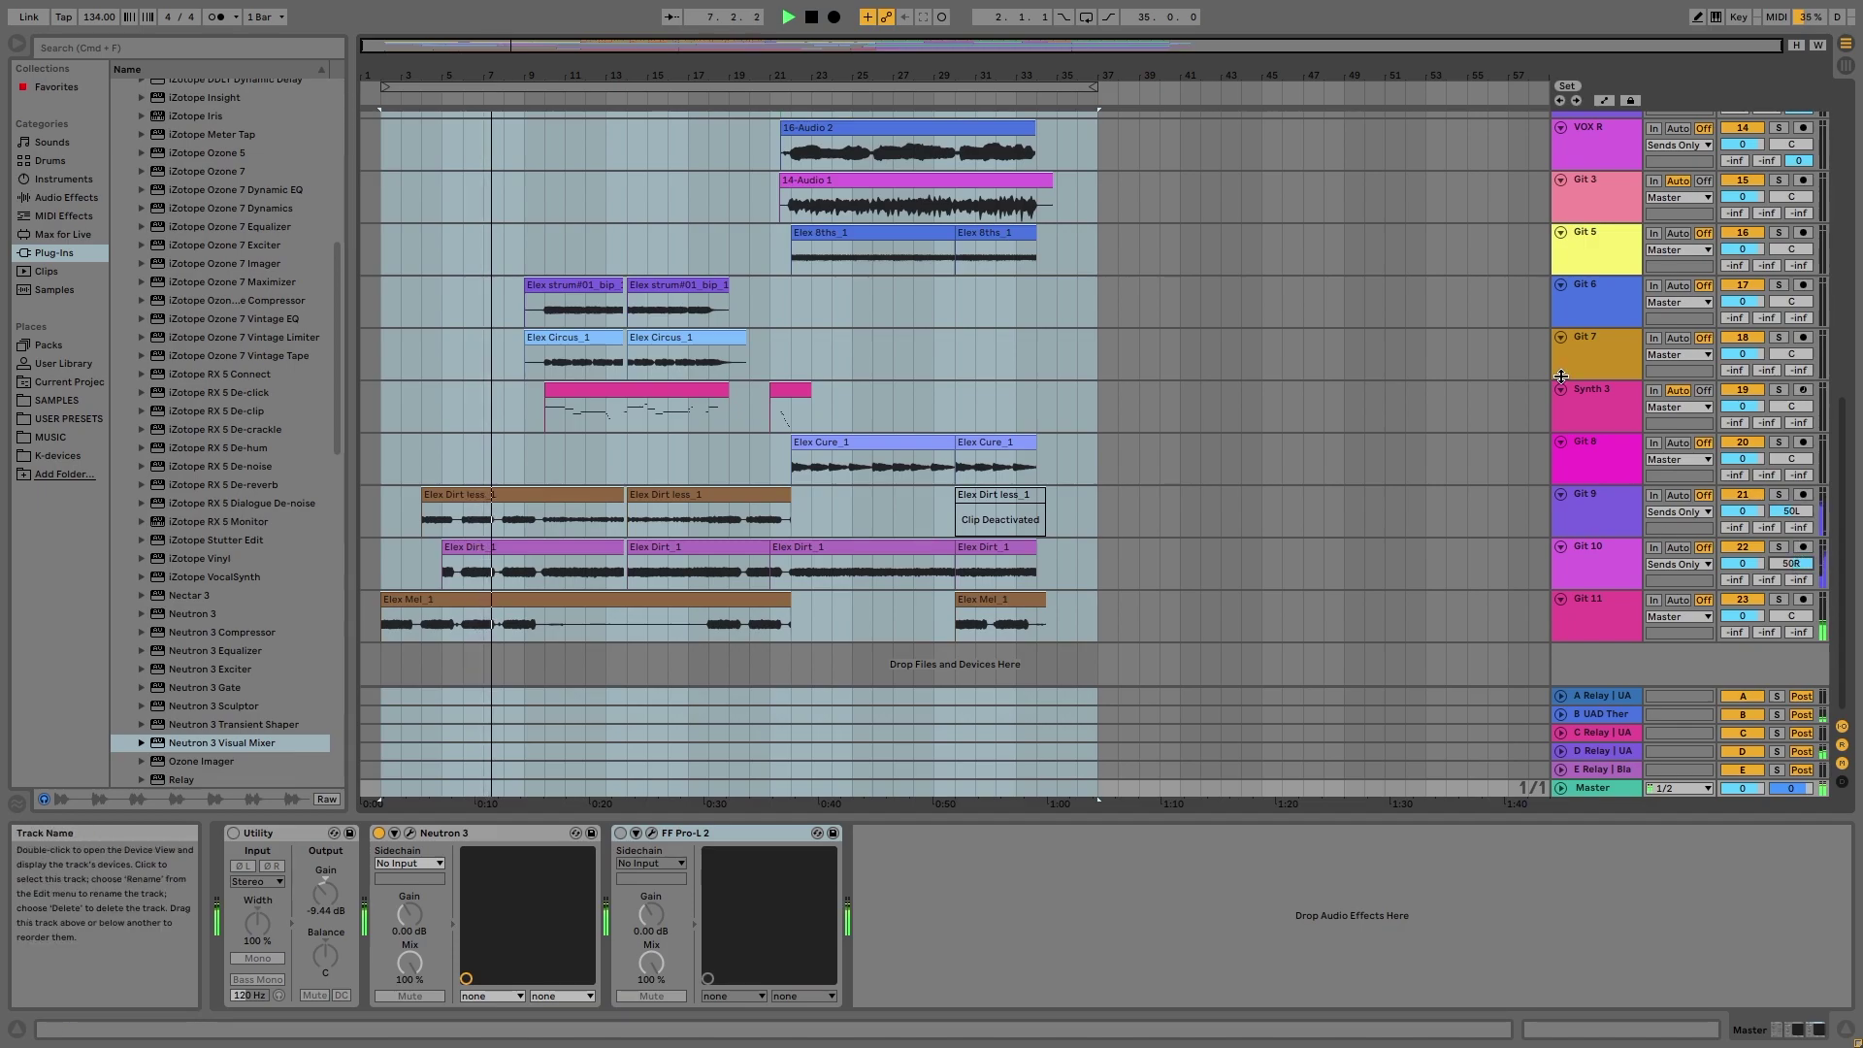
pyautogui.scroll(3, 873, 291)
pyautogui.click(821, 224)
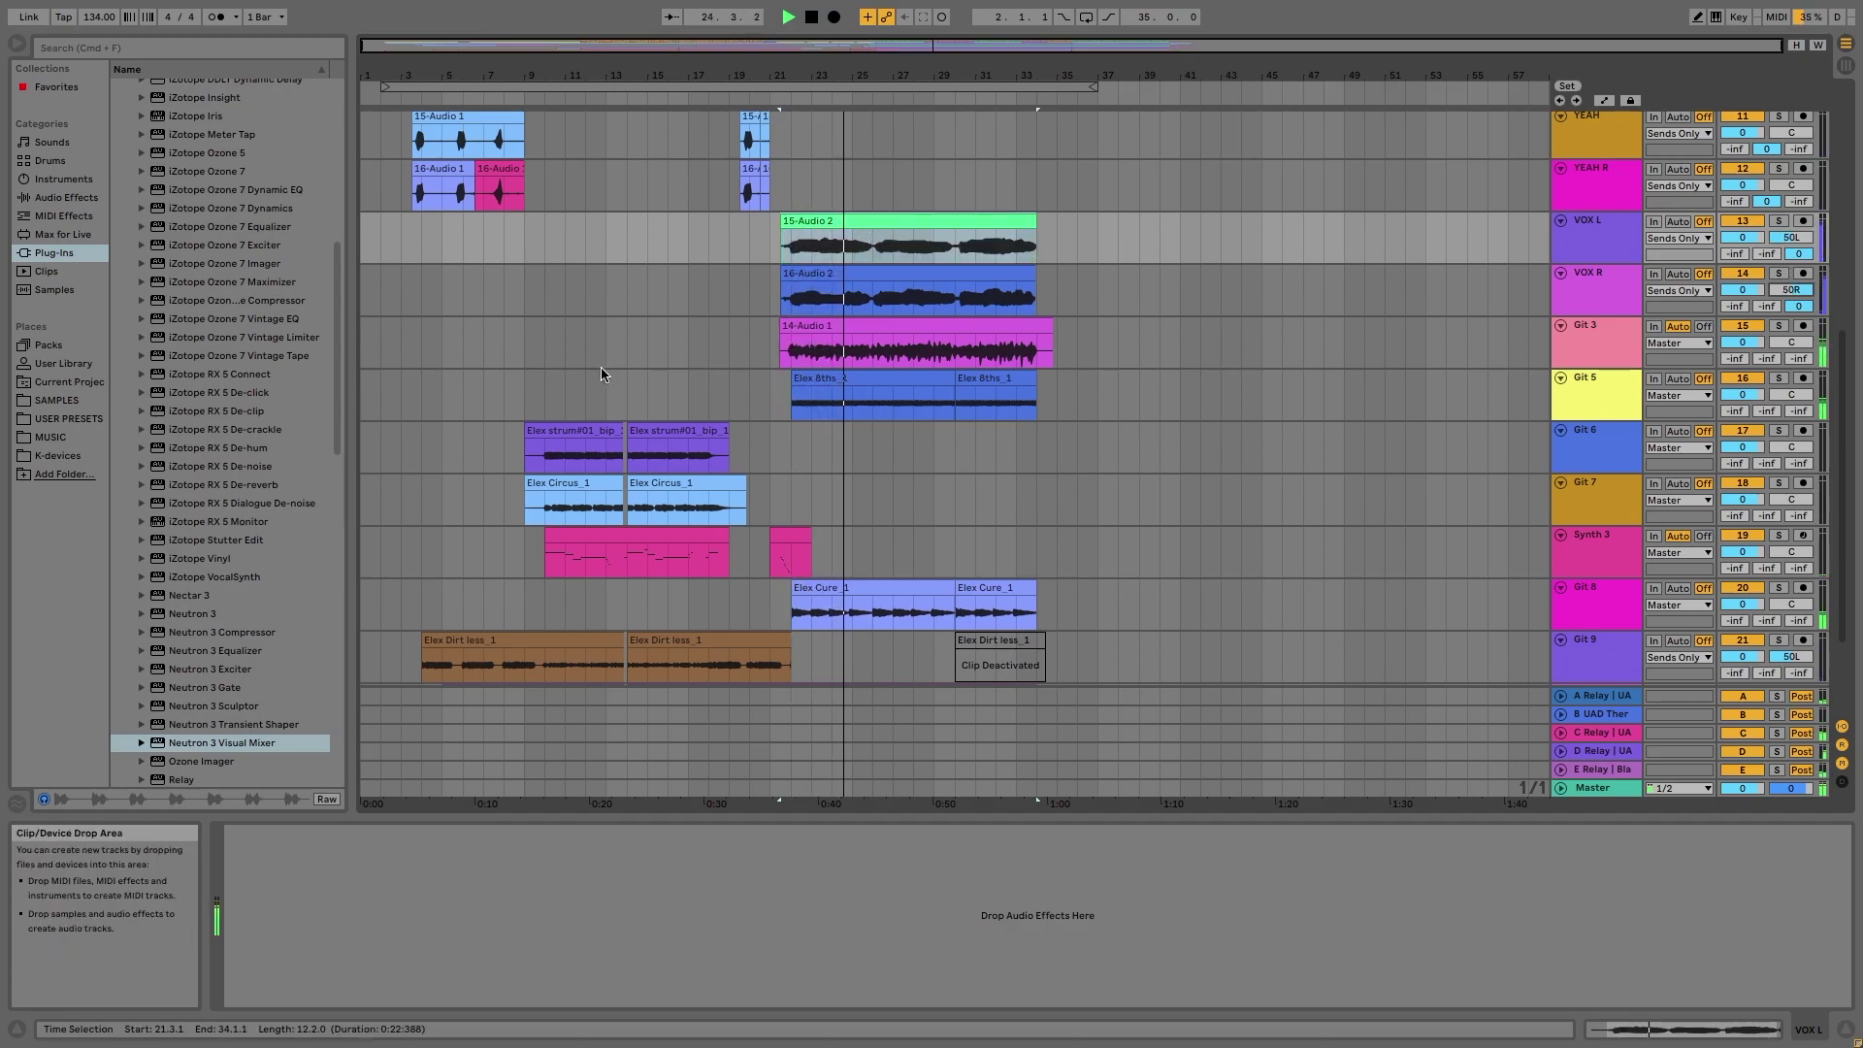
# Insert Neutron 3 Visual Mixer on the master between Neutron 3 and FF Pro-L 2, and restart playback of the whole song
pyautogui.click(1591, 788)
pyautogui.moveTo(158, 748); pyautogui.dragTo(610, 883)
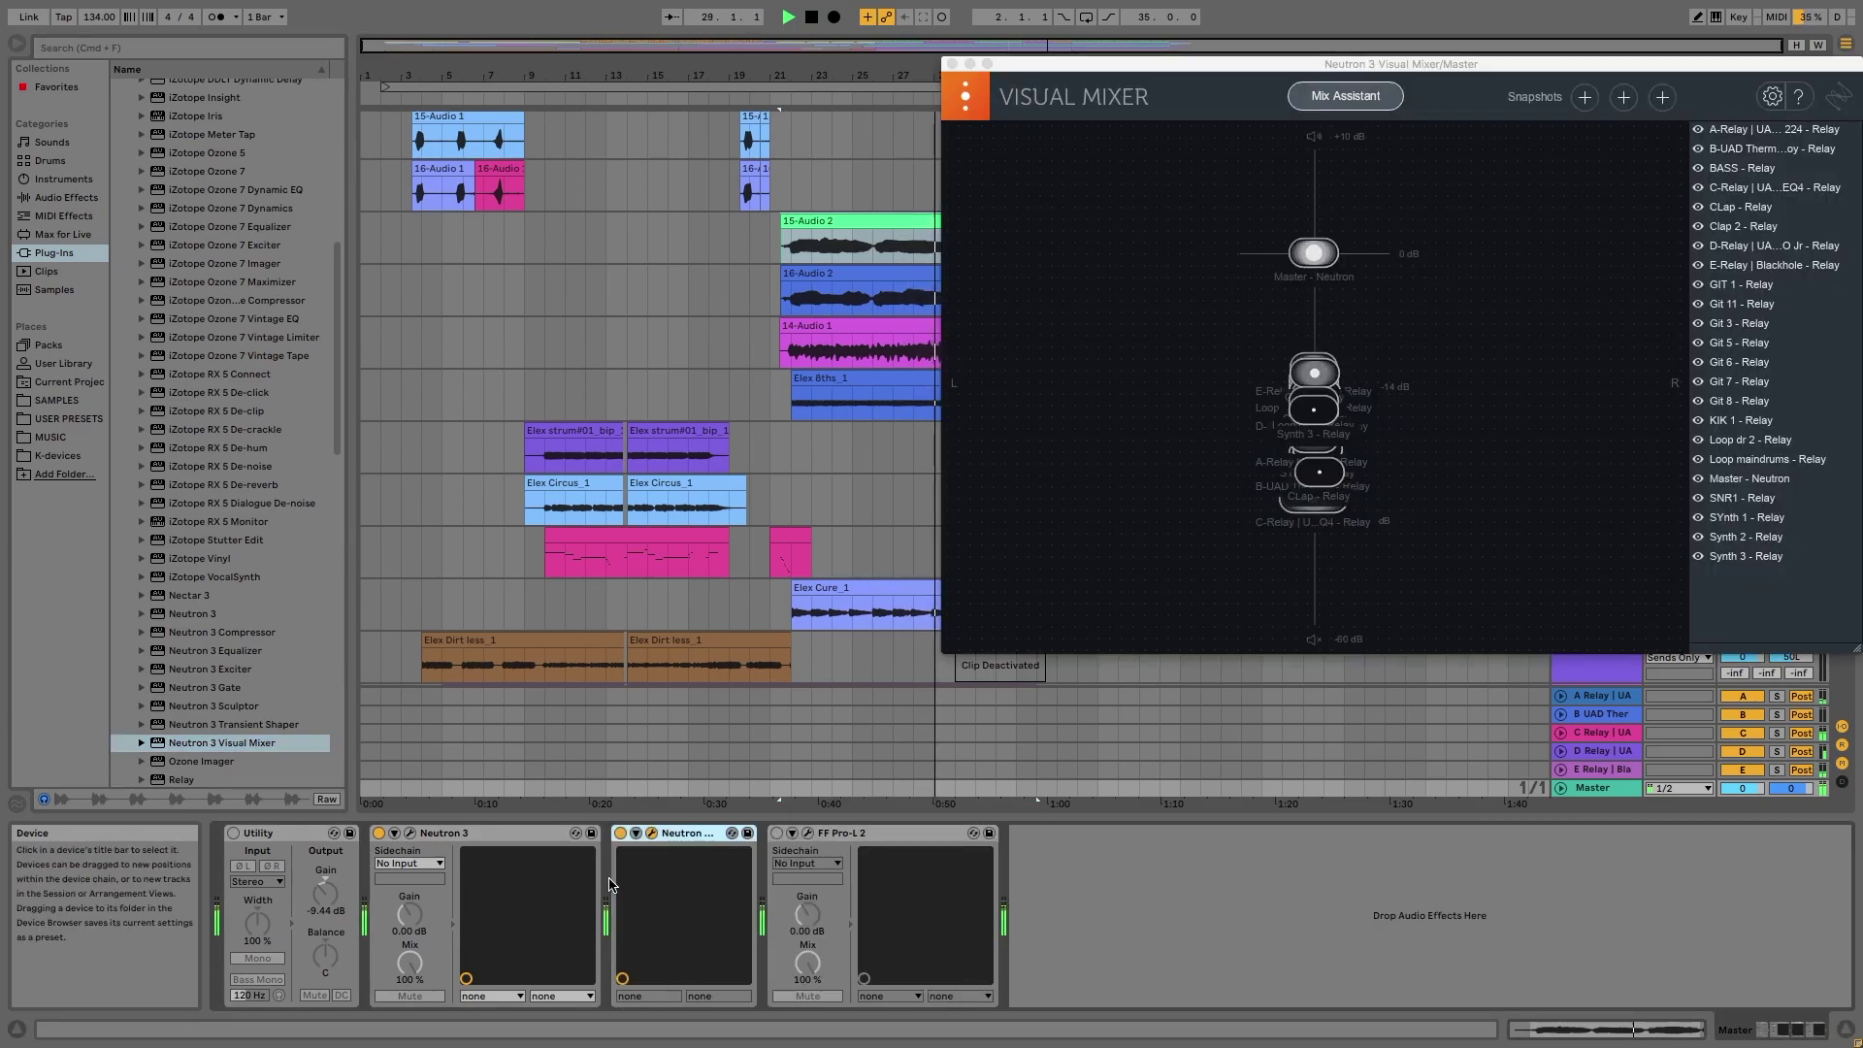
pyautogui.press('super+a')
pyautogui.press('space')
pyautogui.press('space')
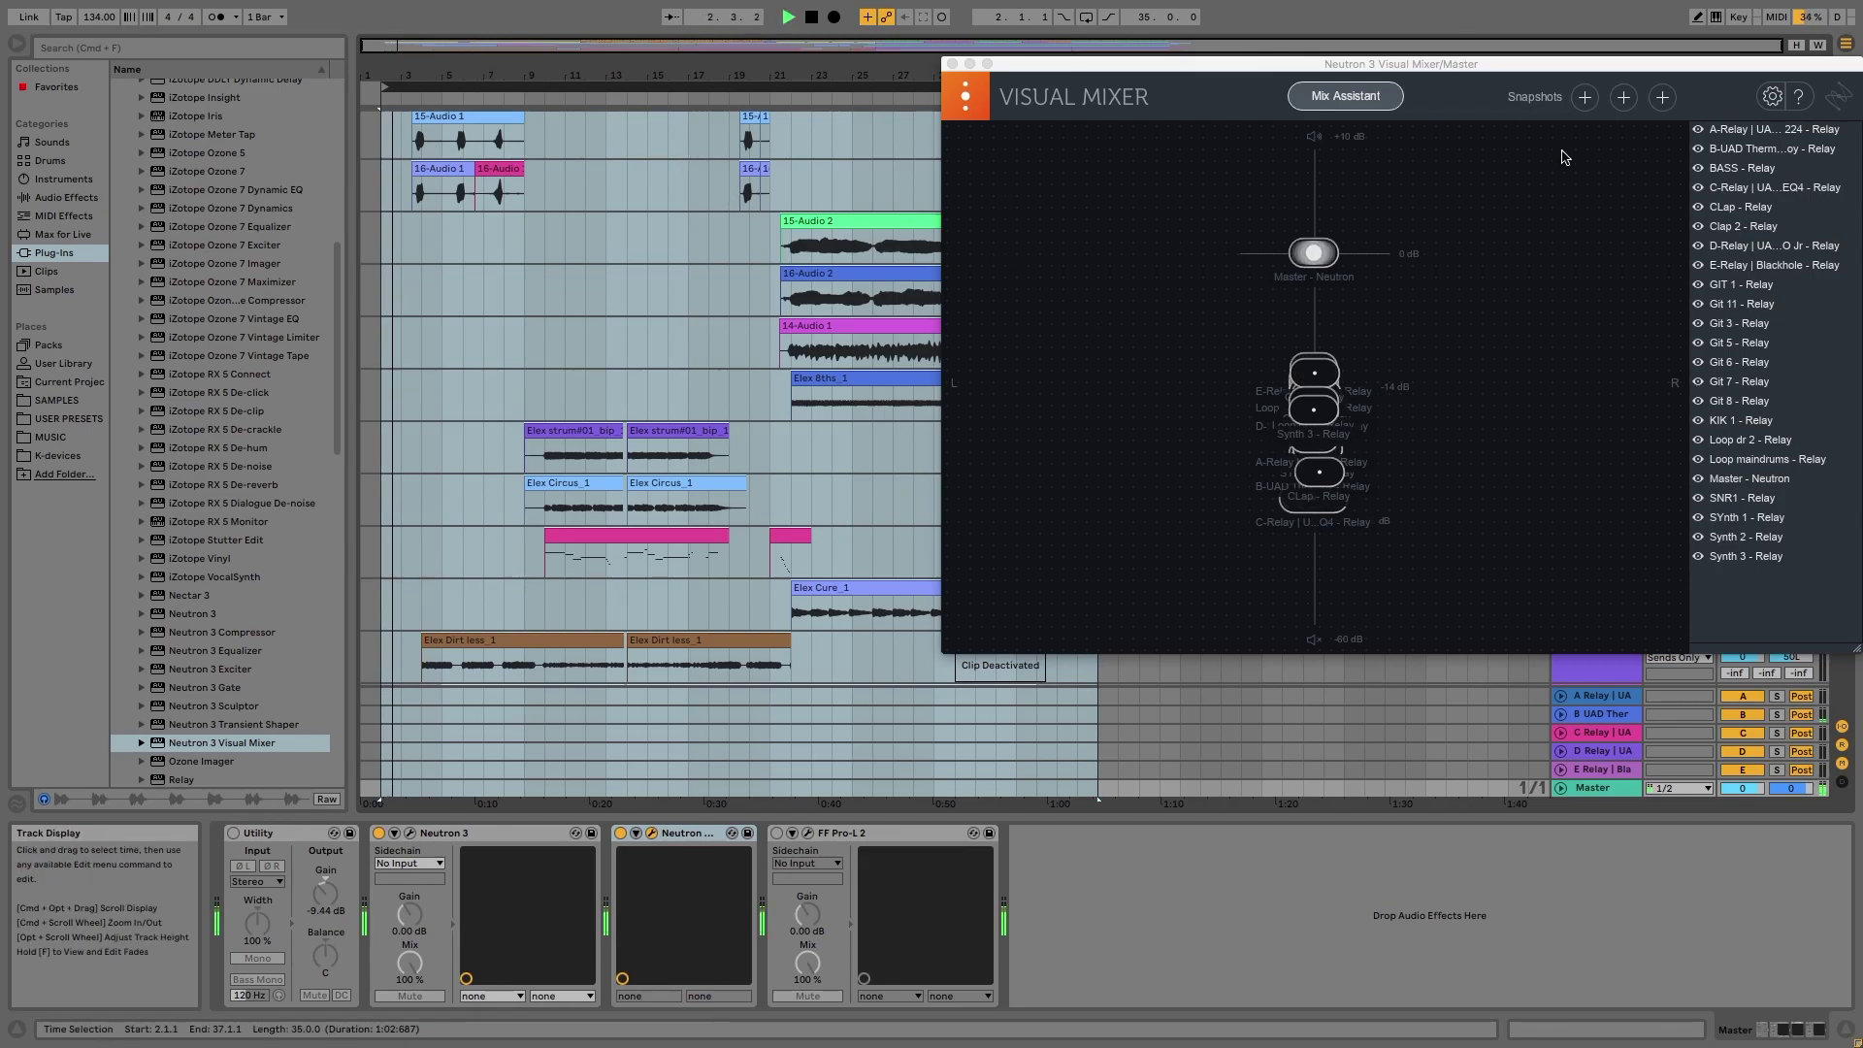
# In Visual Mixer, pan Git 3 far right at about -20.3 dB, Git 5 left, and Git 6 far left at about -26 dB
pyautogui.click(1711, 331)
pyautogui.moveTo(1318, 443); pyautogui.dragTo(1601, 428)
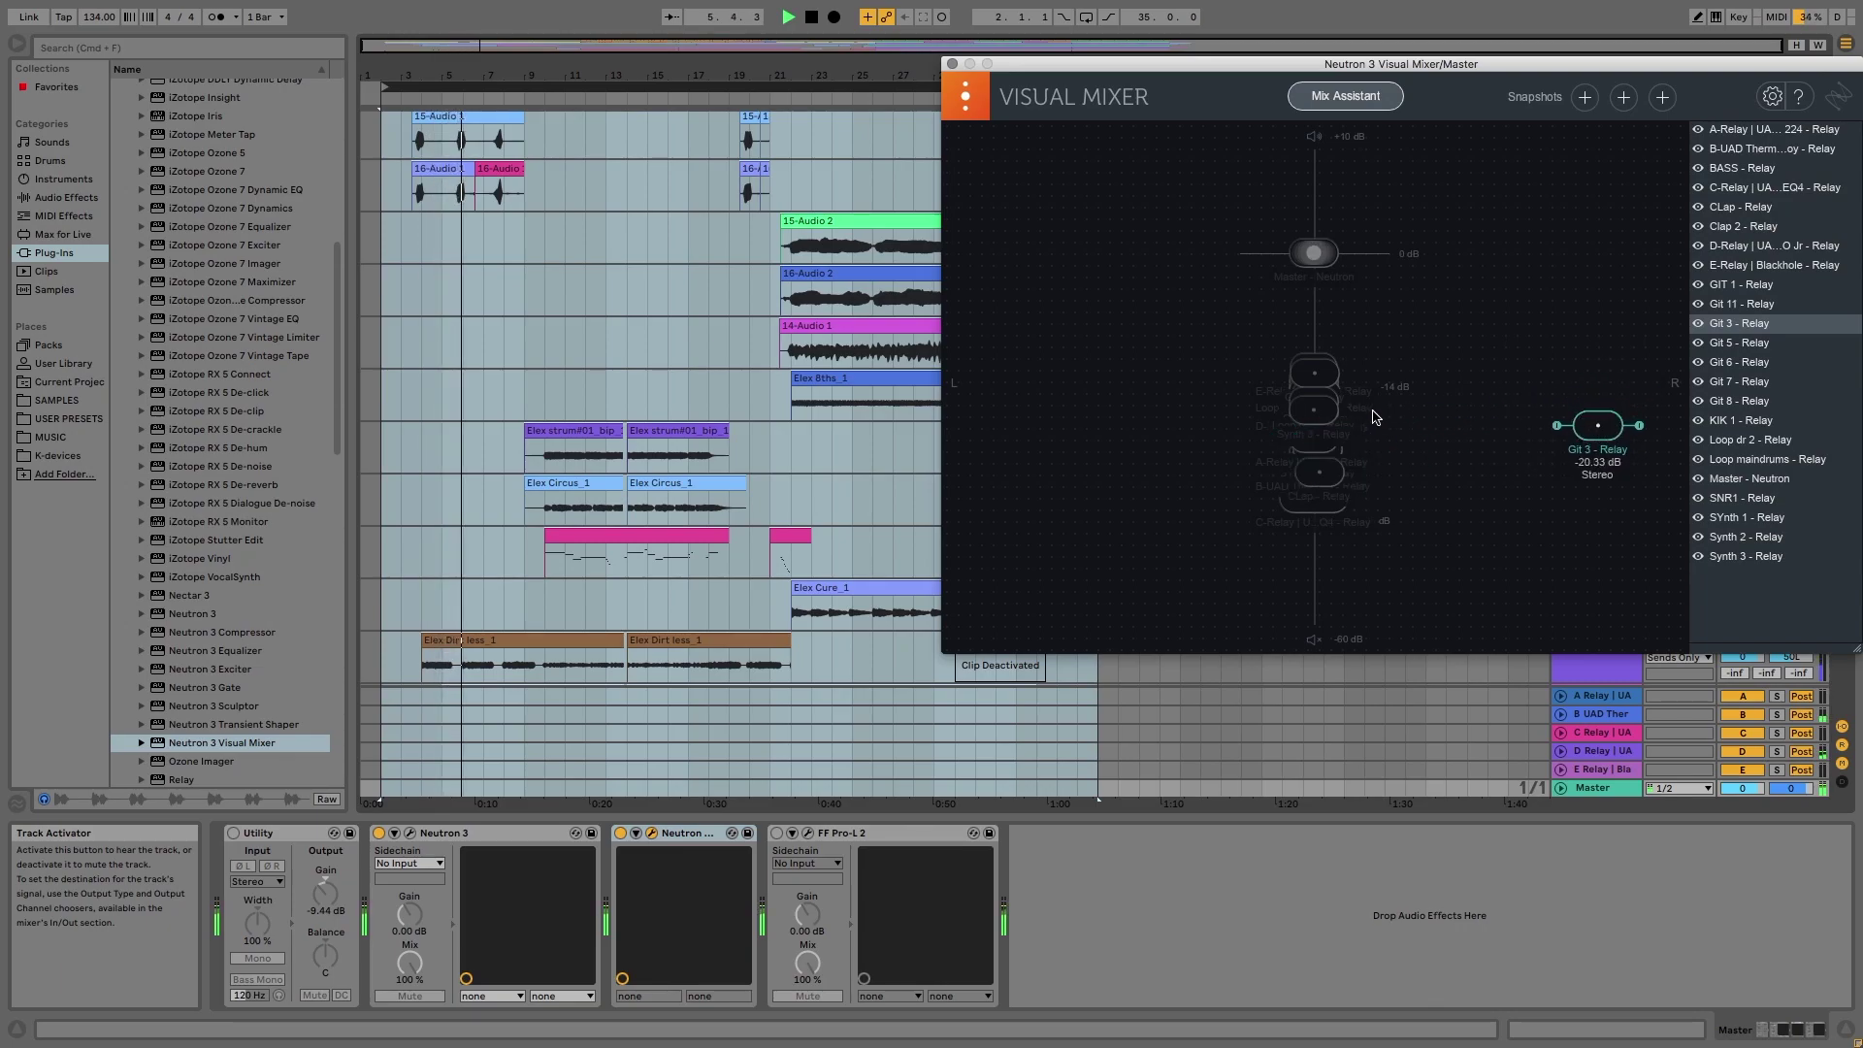
pyautogui.click(1733, 344)
pyautogui.moveTo(1320, 373); pyautogui.dragTo(1117, 380)
pyautogui.click(1740, 363)
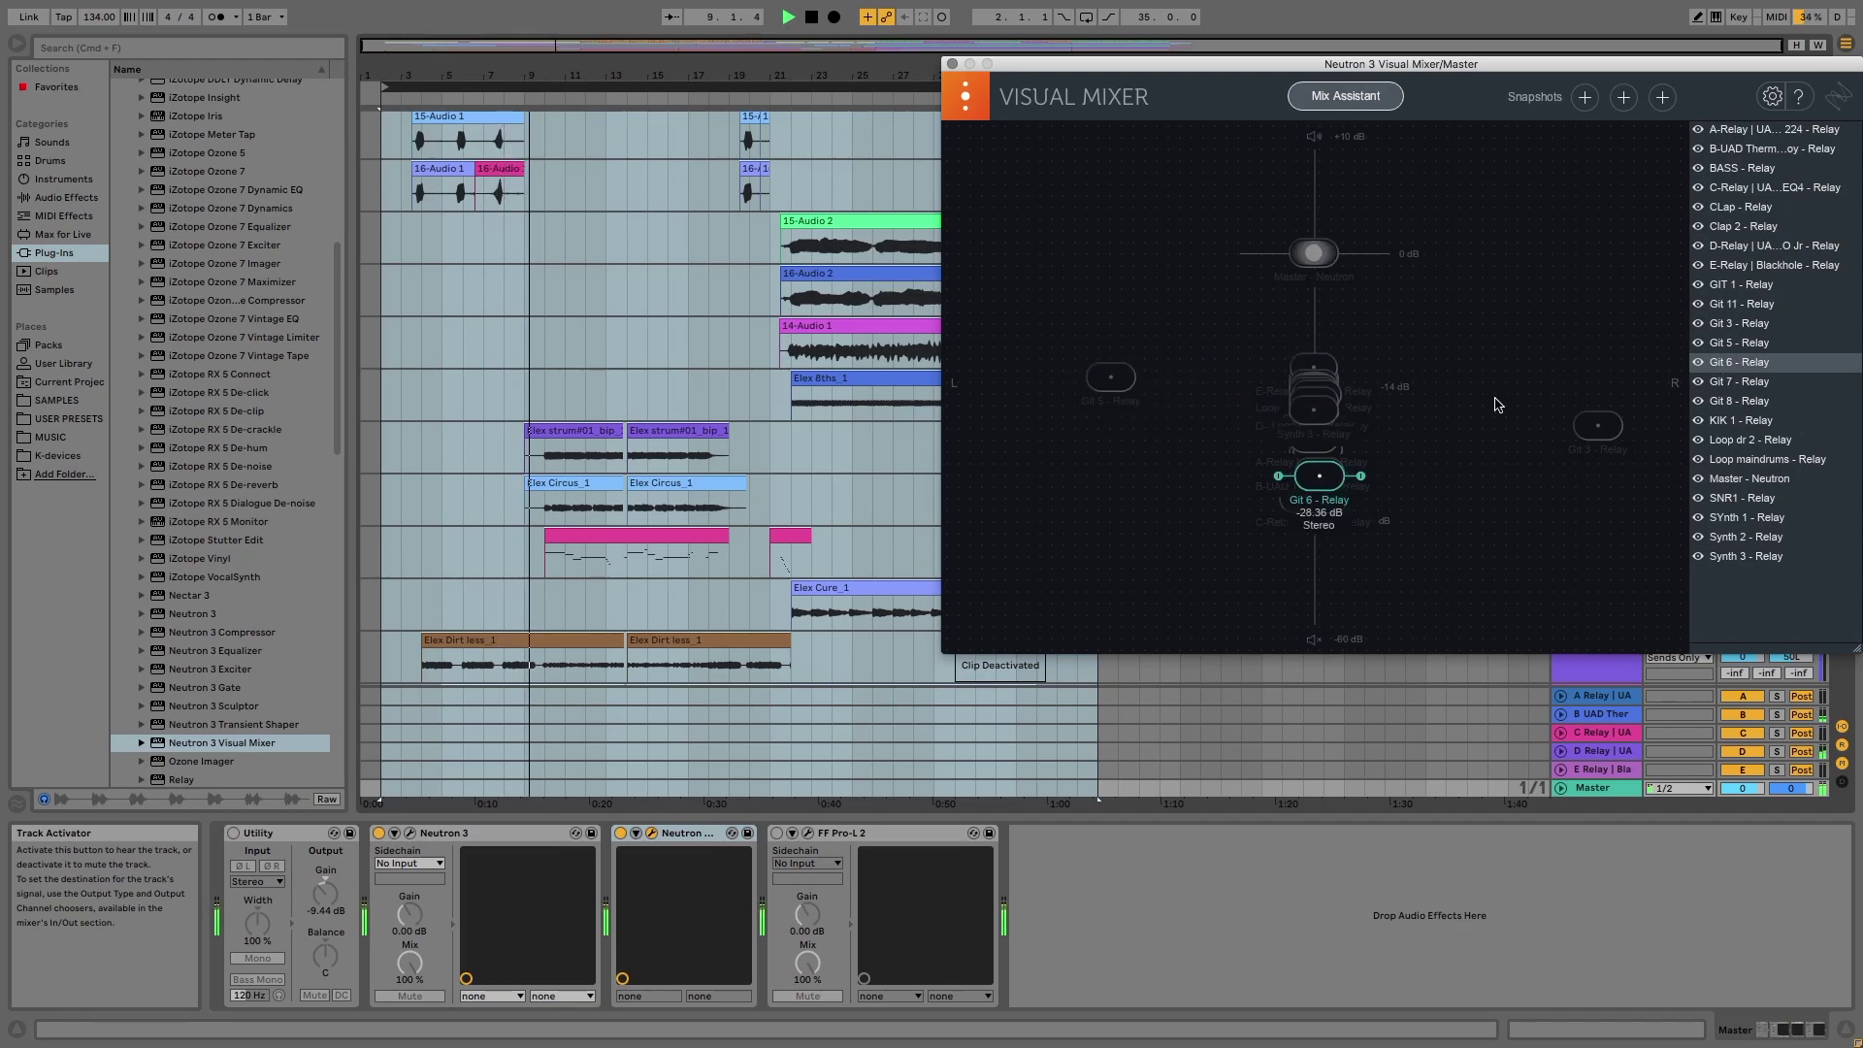
pyautogui.moveTo(1317, 475); pyautogui.dragTo(1028, 466)
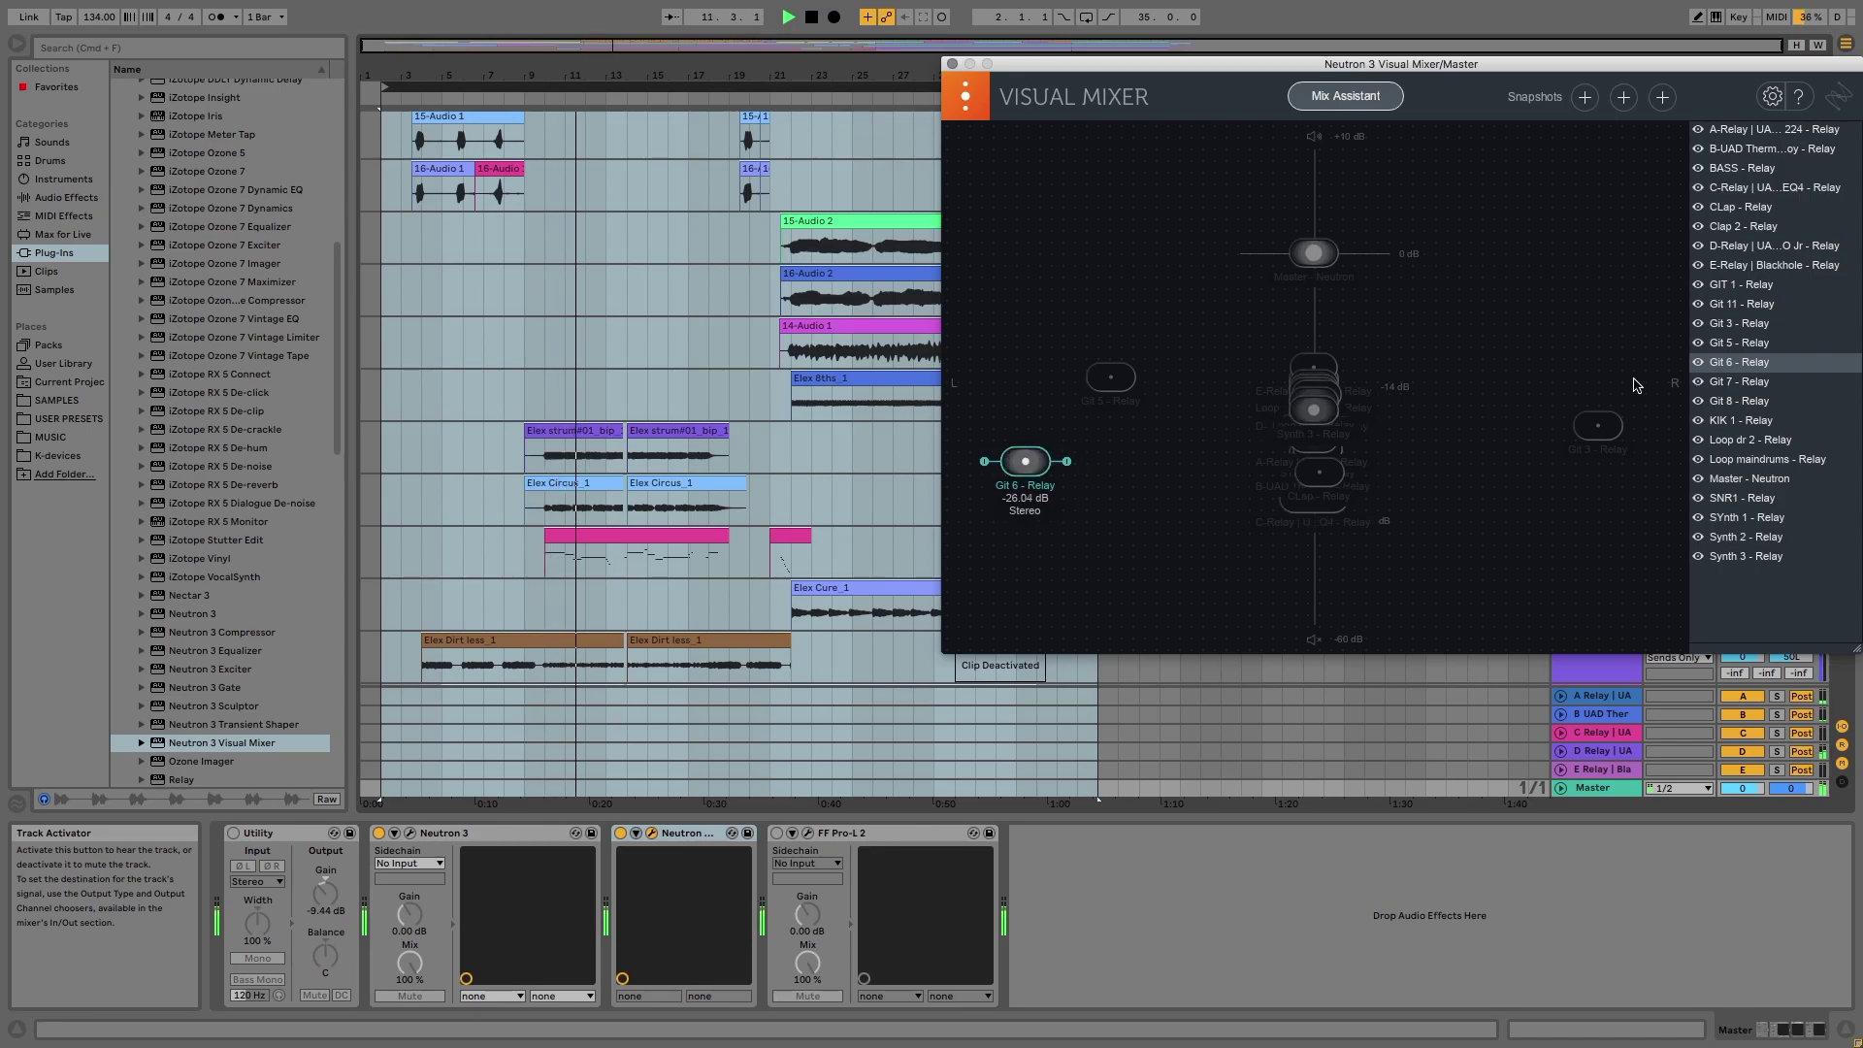
# Pan CLap slightly left, Clap 2 right at about -15.1 dB, and Git 7 right at about -24.7 dB
pyautogui.click(1731, 207)
pyautogui.moveTo(1329, 476); pyautogui.dragTo(1215, 470)
pyautogui.click(1731, 228)
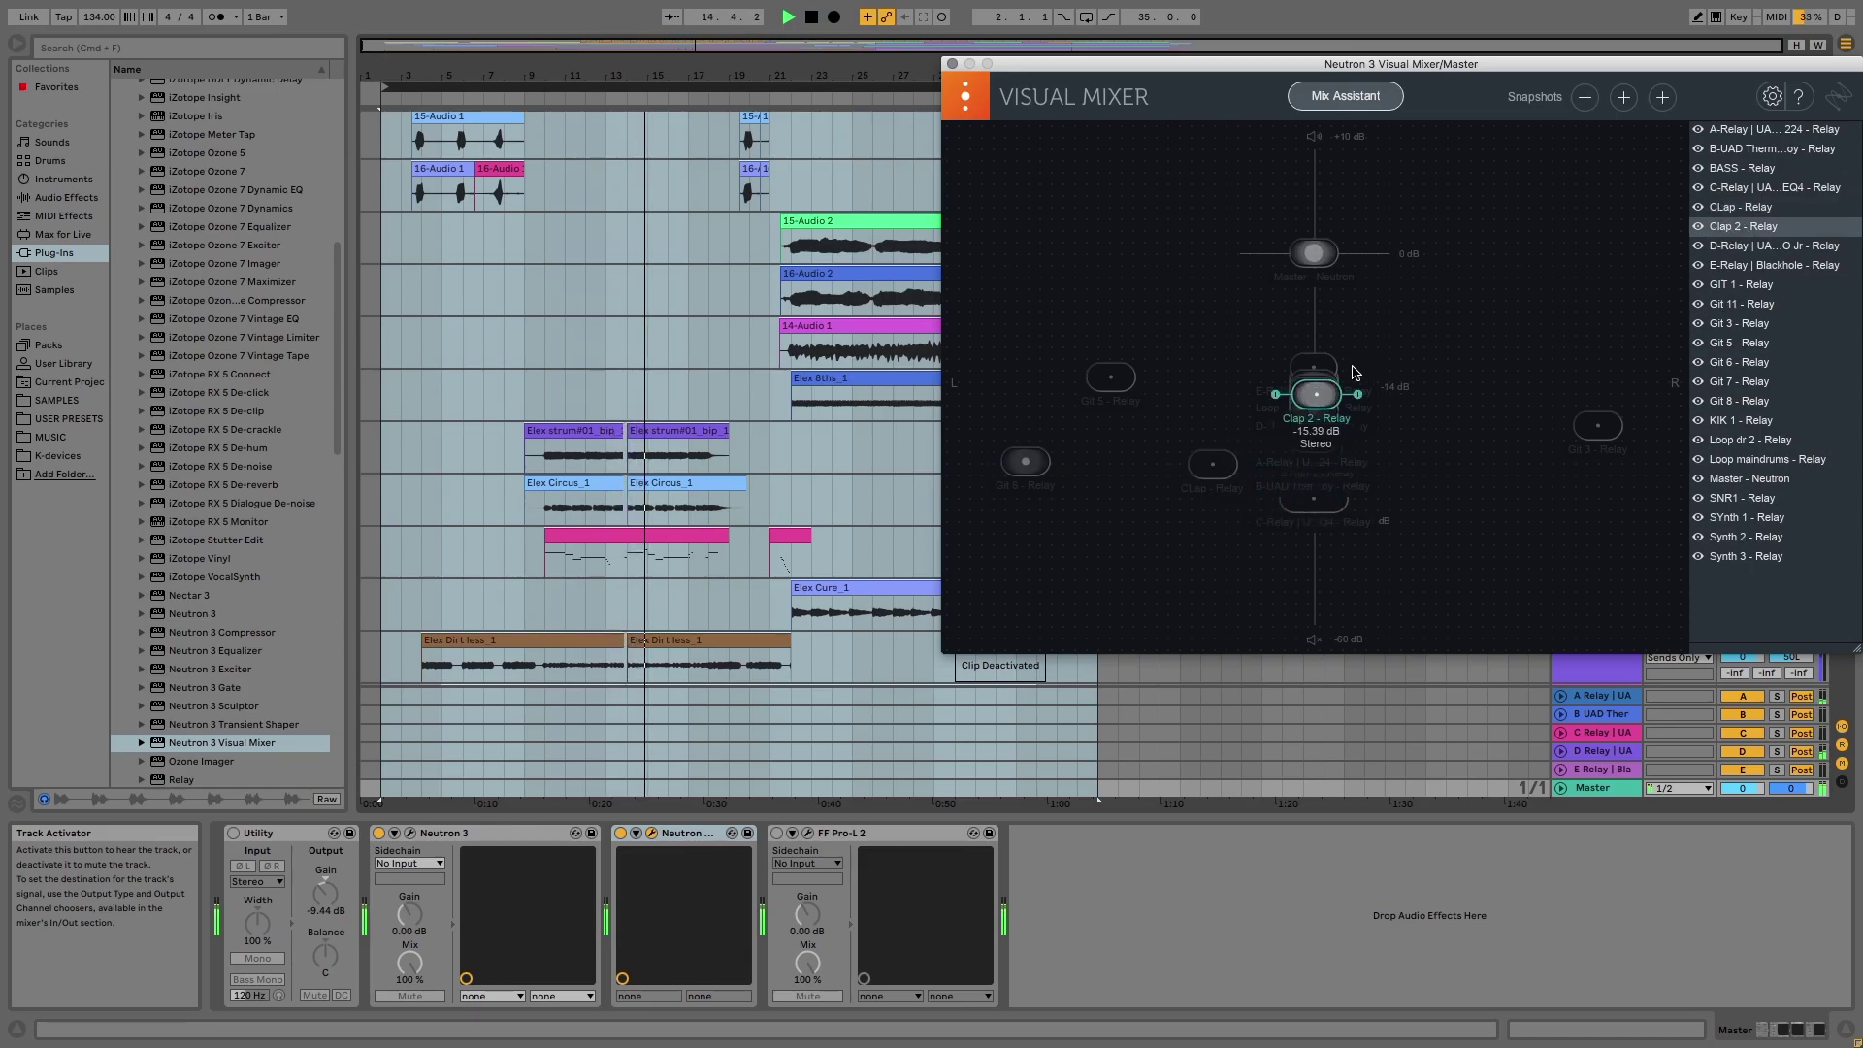
pyautogui.moveTo(1316, 398); pyautogui.dragTo(1499, 397)
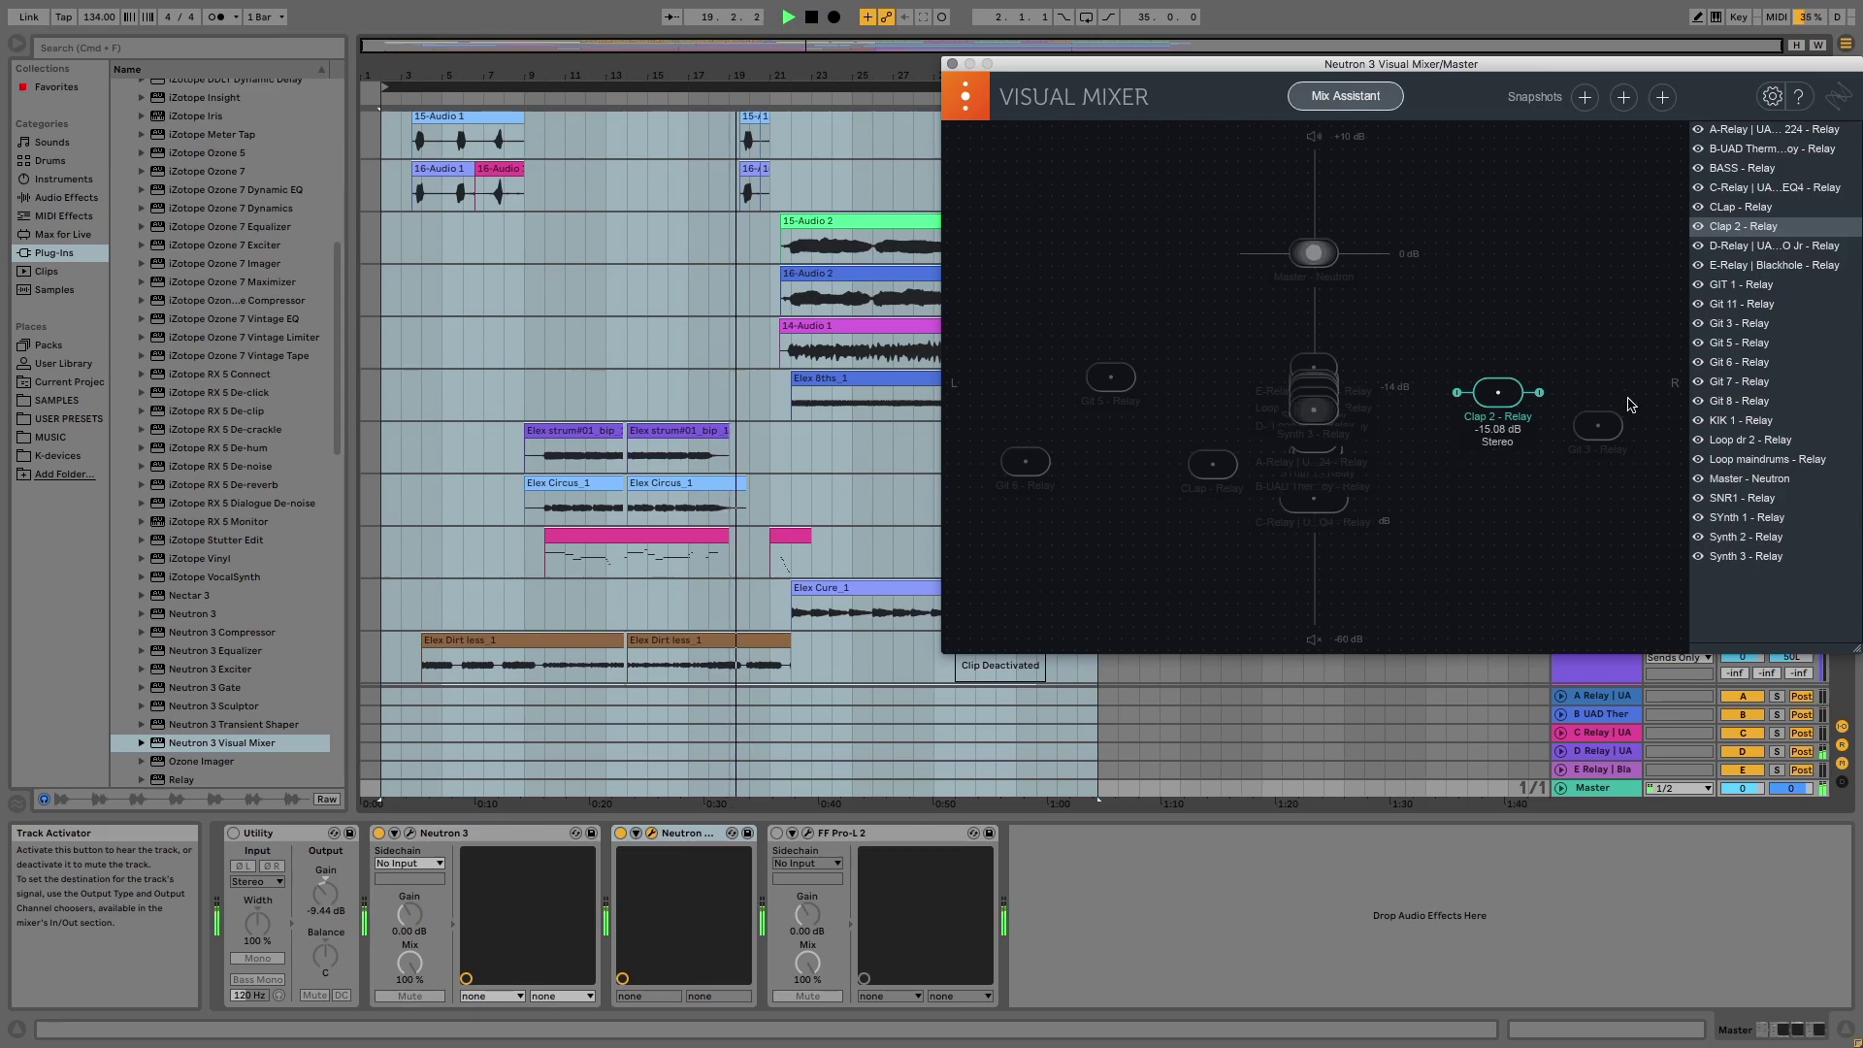
pyautogui.click(1735, 384)
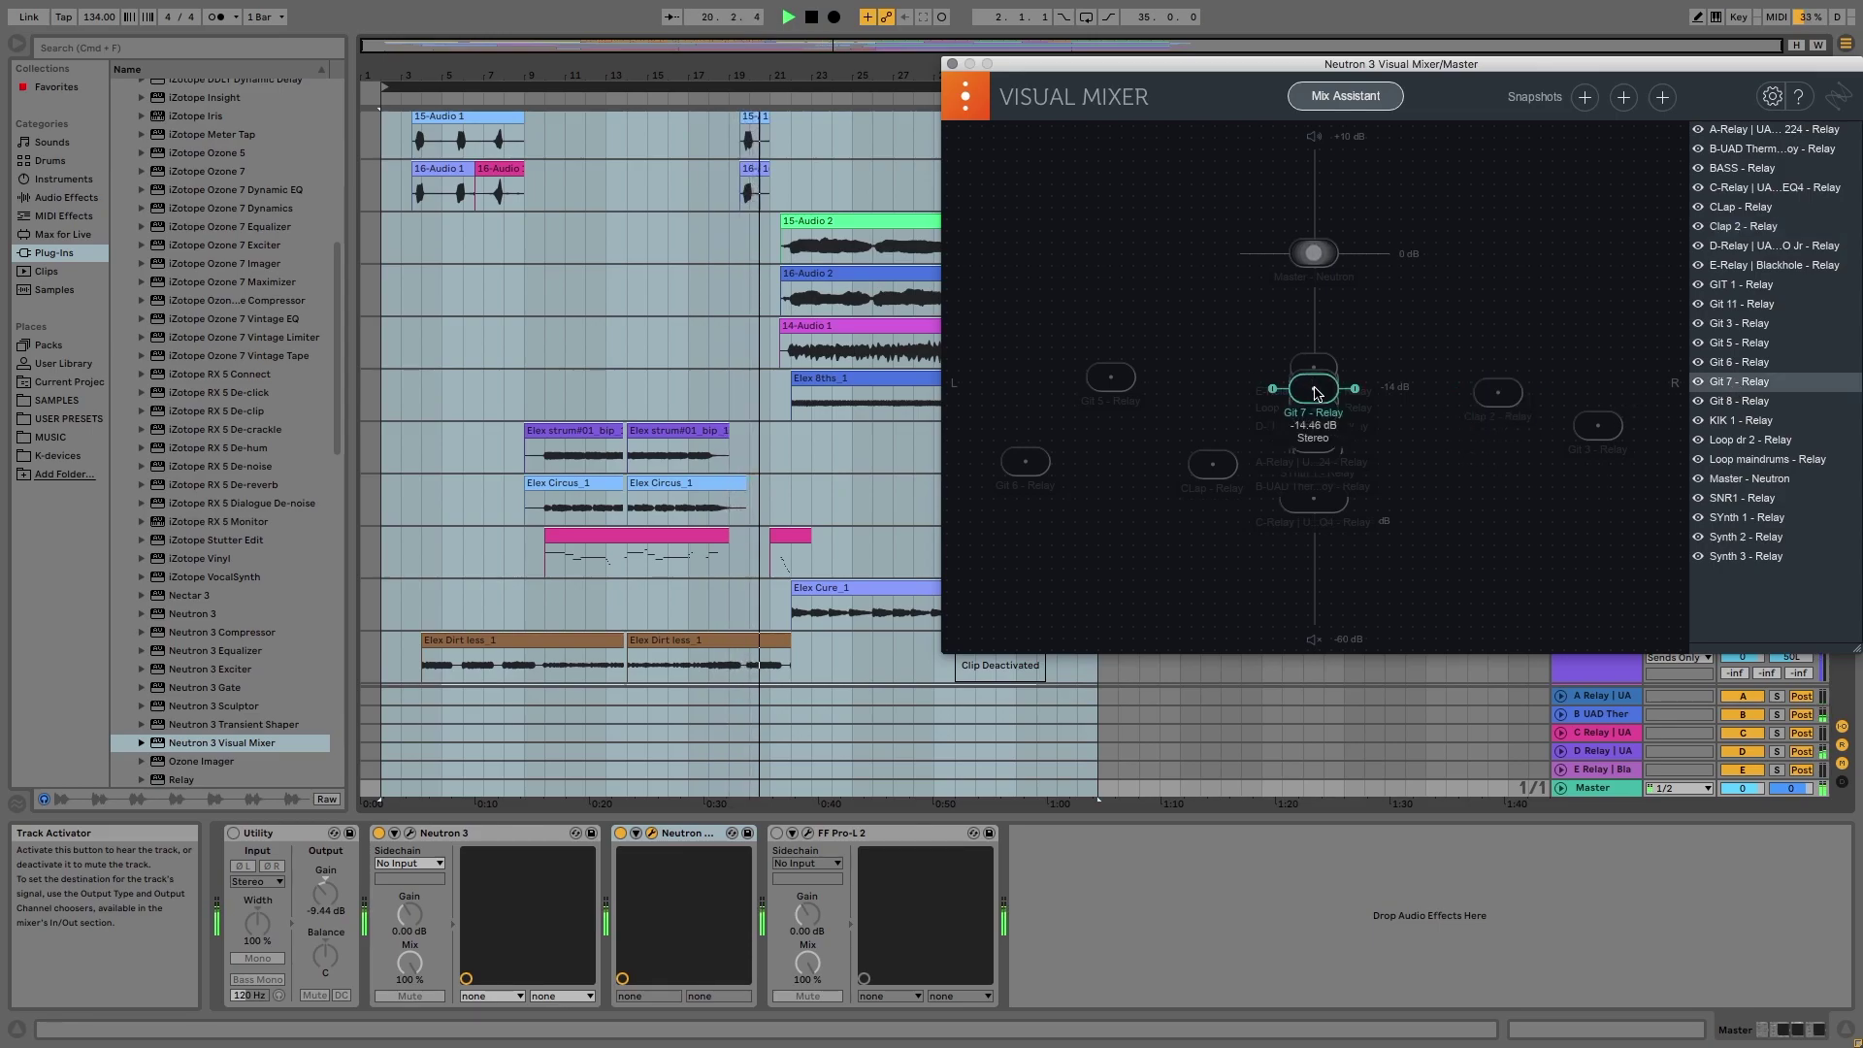
pyautogui.moveTo(1314, 391); pyautogui.dragTo(1477, 456)
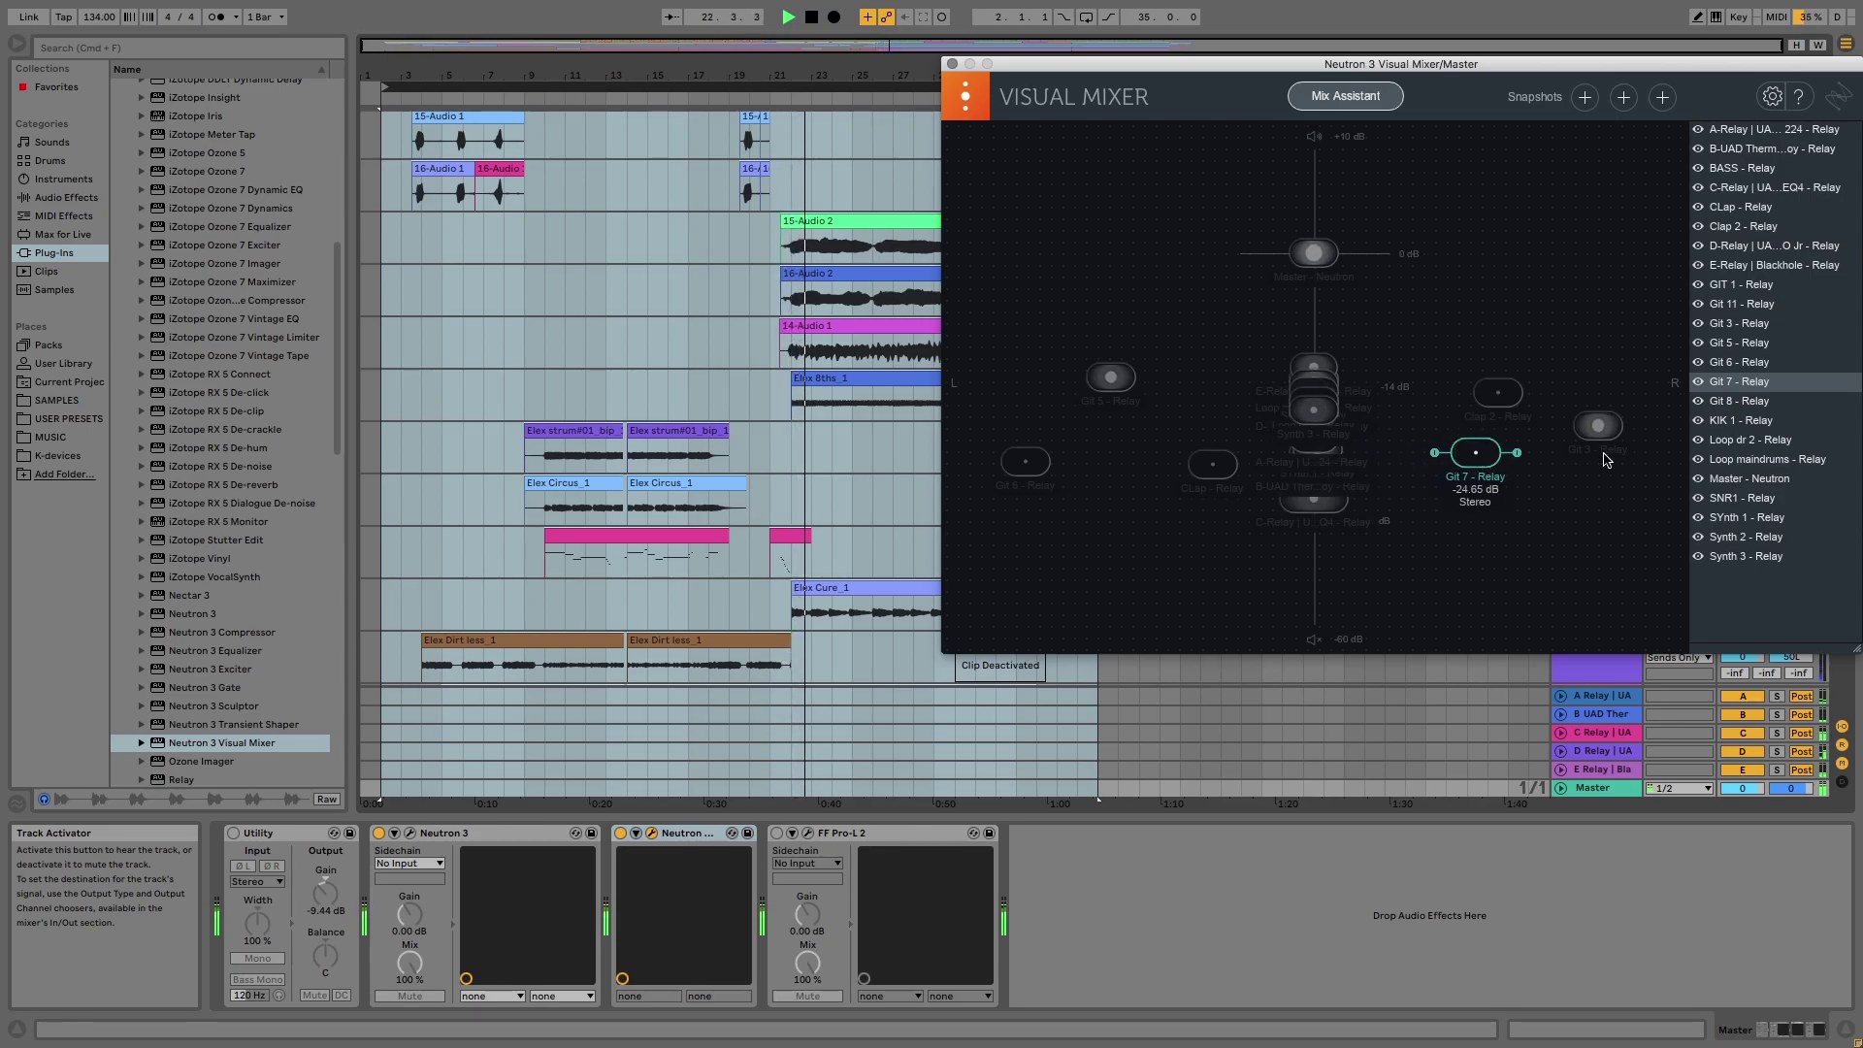
# Push Git 5 and Git 3 slightly wider and louder, and raise the E-Relay Blackhole return to about -11.3 dB
pyautogui.moveTo(1111, 381)
pyautogui.mouseDown()
pyautogui.moveTo(1087, 351)
pyautogui.moveTo(1085, 280)
pyautogui.moveTo(1092, 369)
pyautogui.mouseUp()
pyautogui.moveTo(1601, 425)
pyautogui.mouseDown()
pyautogui.moveTo(1613, 350)
pyautogui.moveTo(1615, 406)
pyautogui.mouseUp()
pyautogui.click(1321, 360)
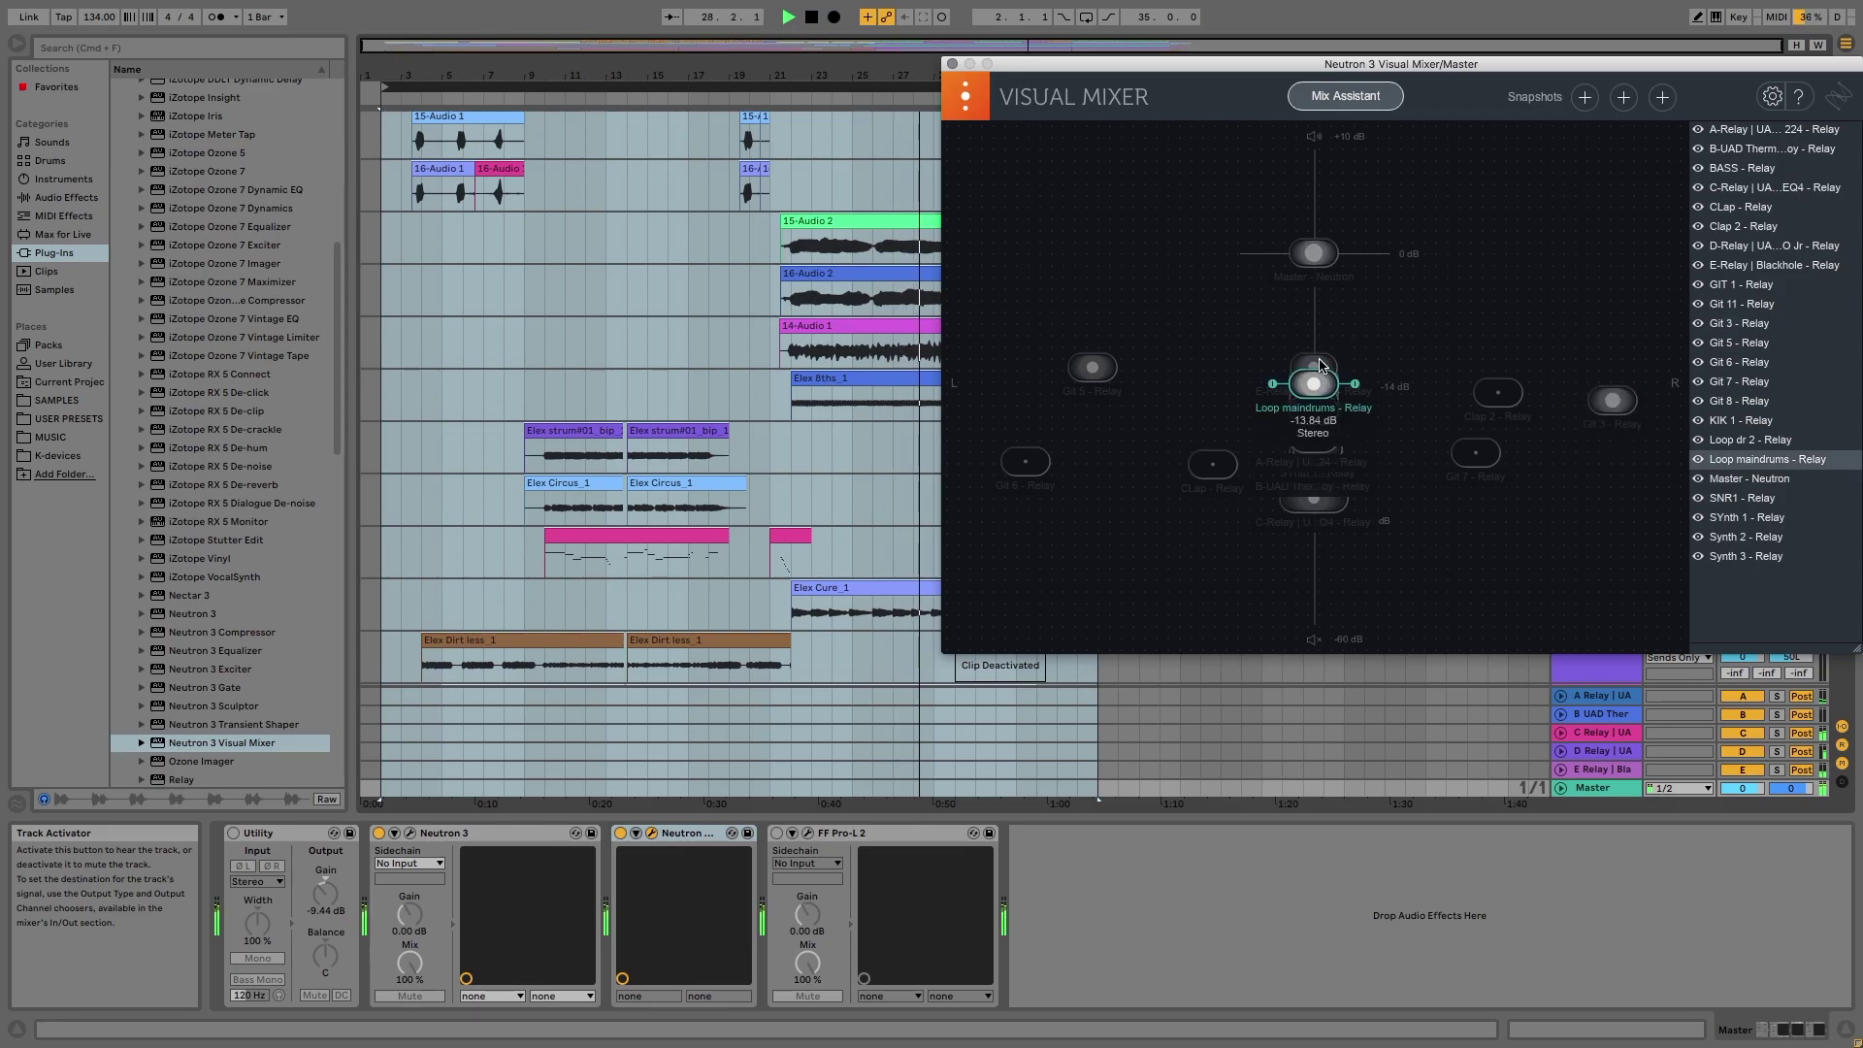
pyautogui.click(1318, 359)
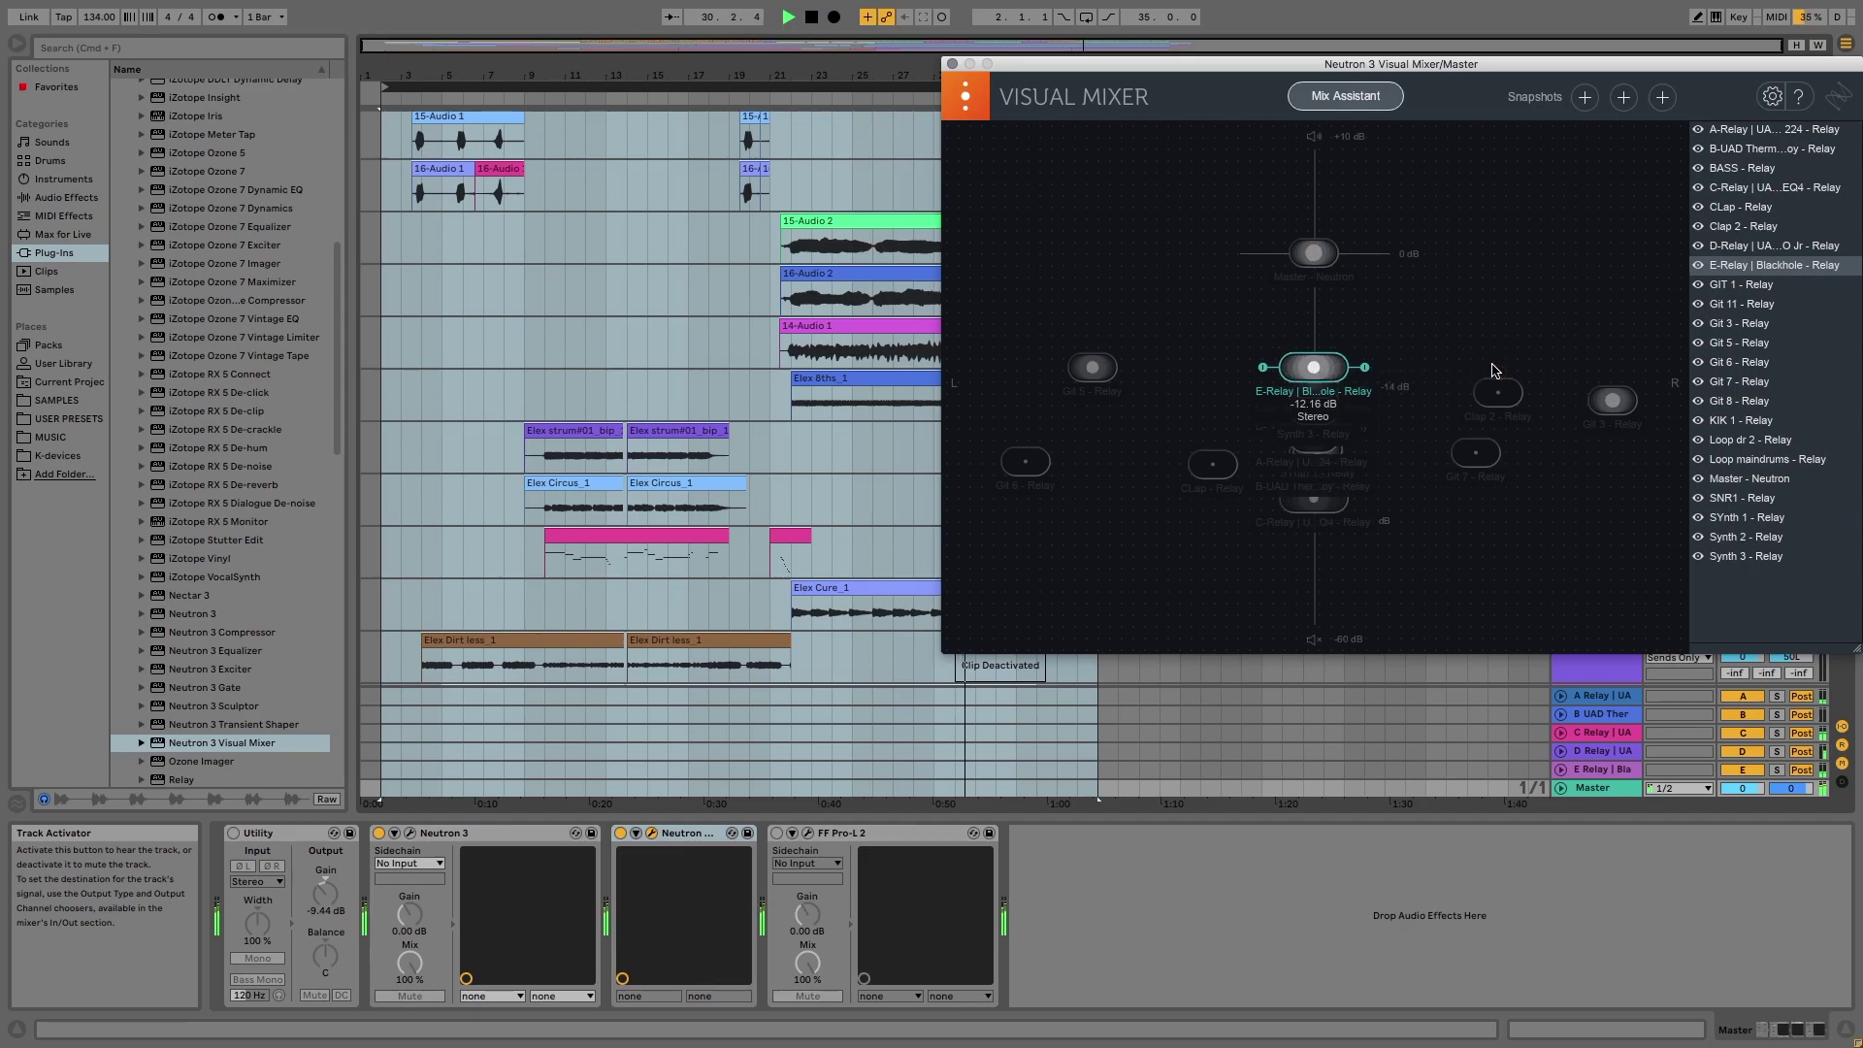
pyautogui.moveTo(1313, 370); pyautogui.dragTo(1313, 363)
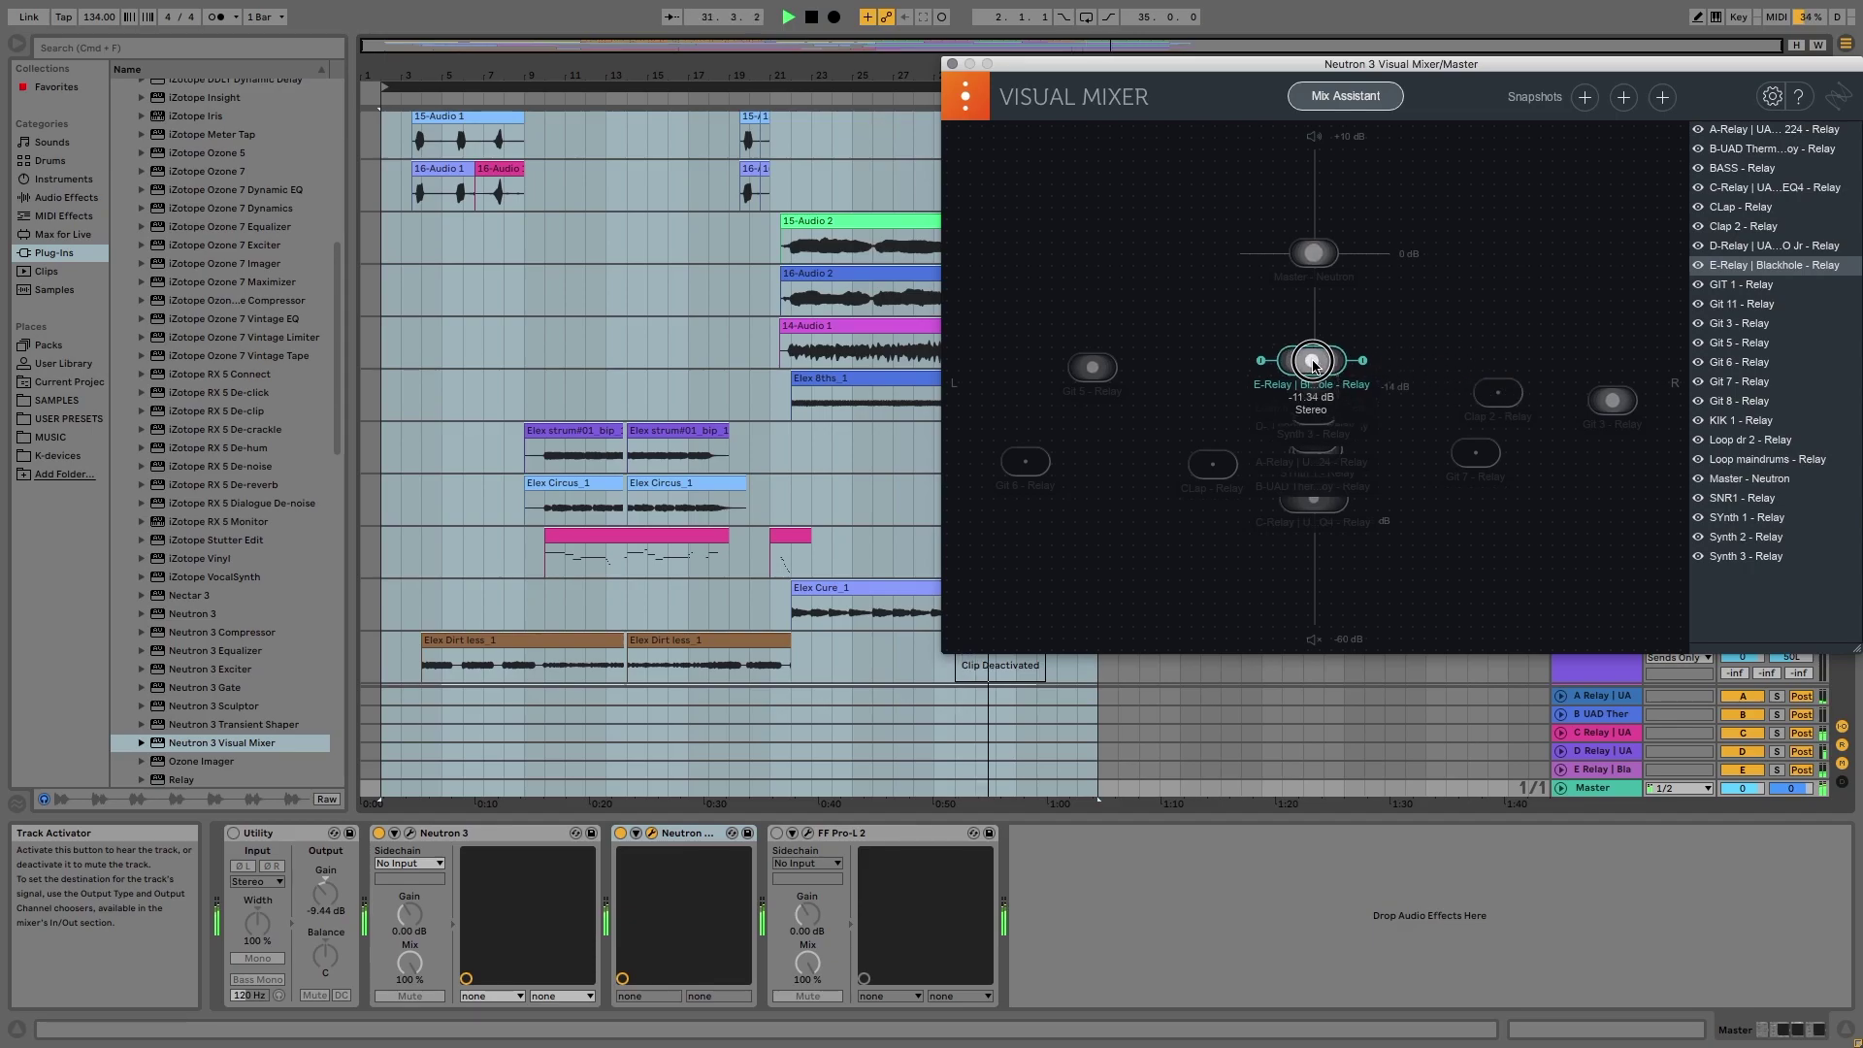
# Raise Git 6 to about -19.1 dB and the E-Relay Blackhole return to about -10.5 dB as the song loops
pyautogui.click(1746, 189)
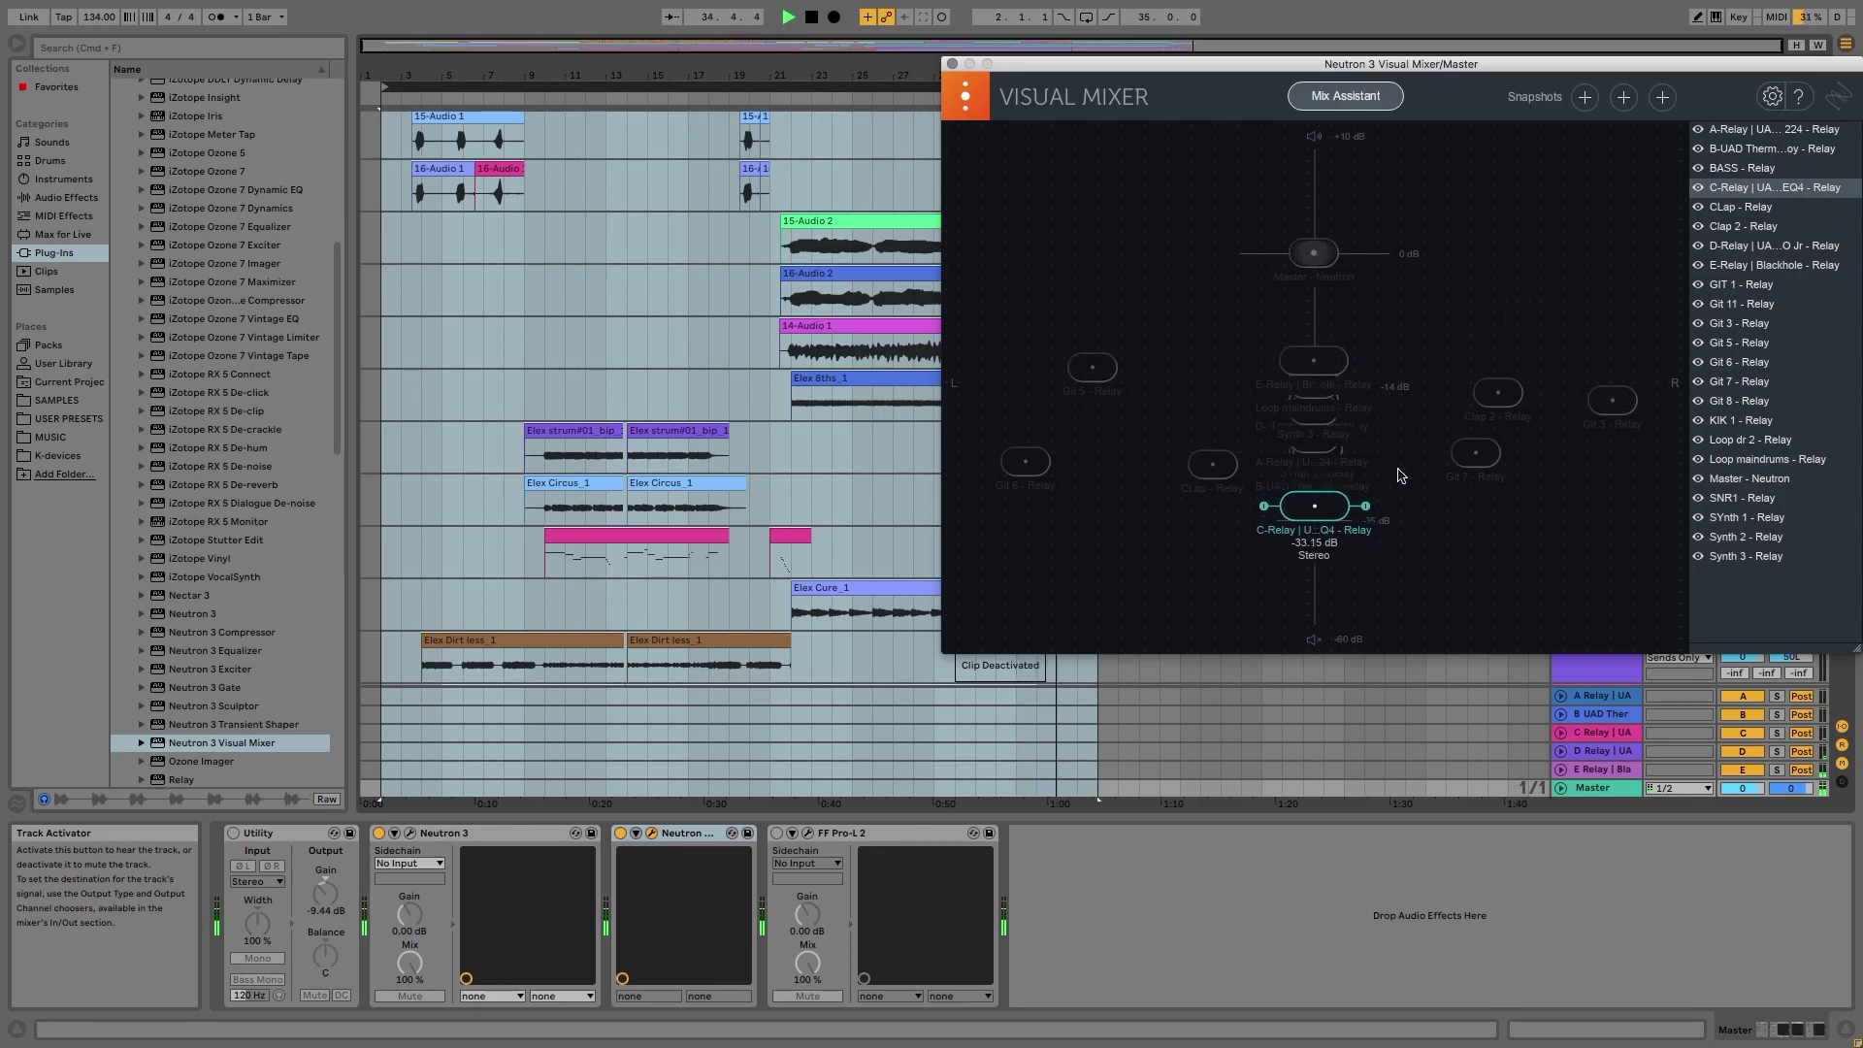
pyautogui.click(420, 88)
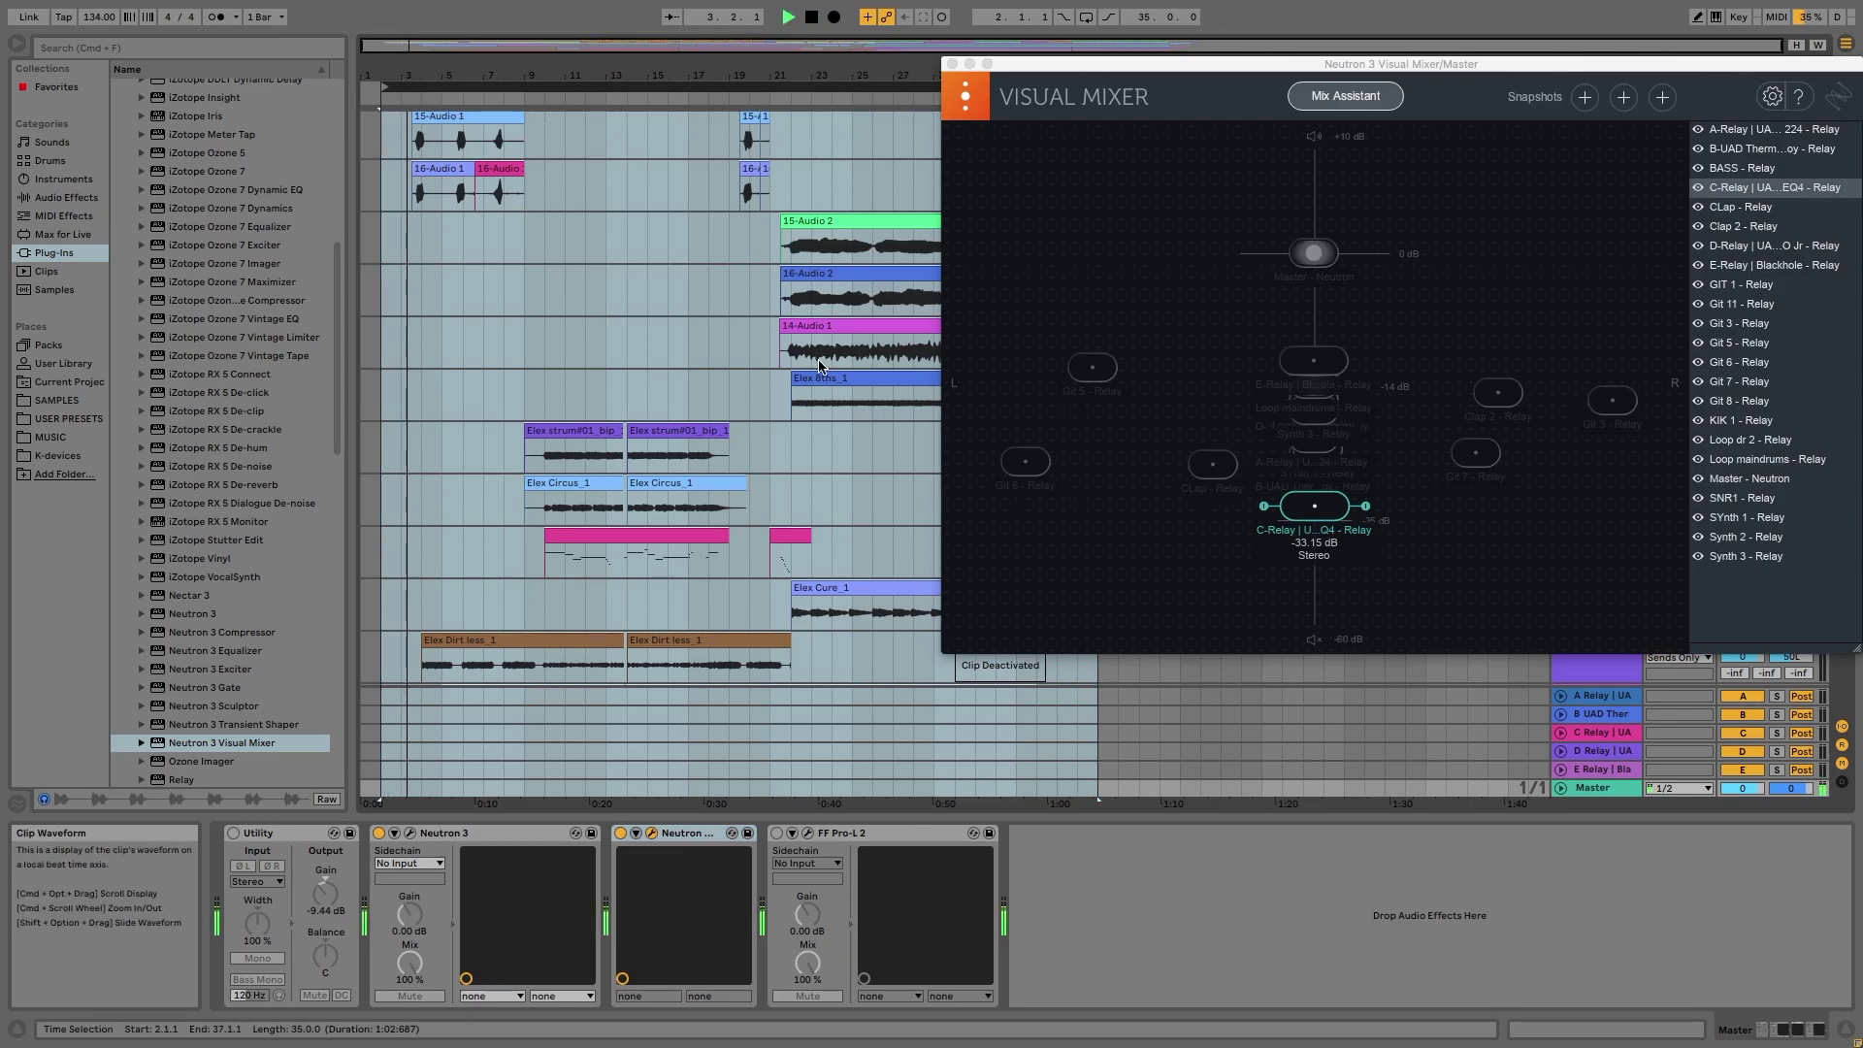
pyautogui.moveTo(1026, 461); pyautogui.dragTo(1016, 420)
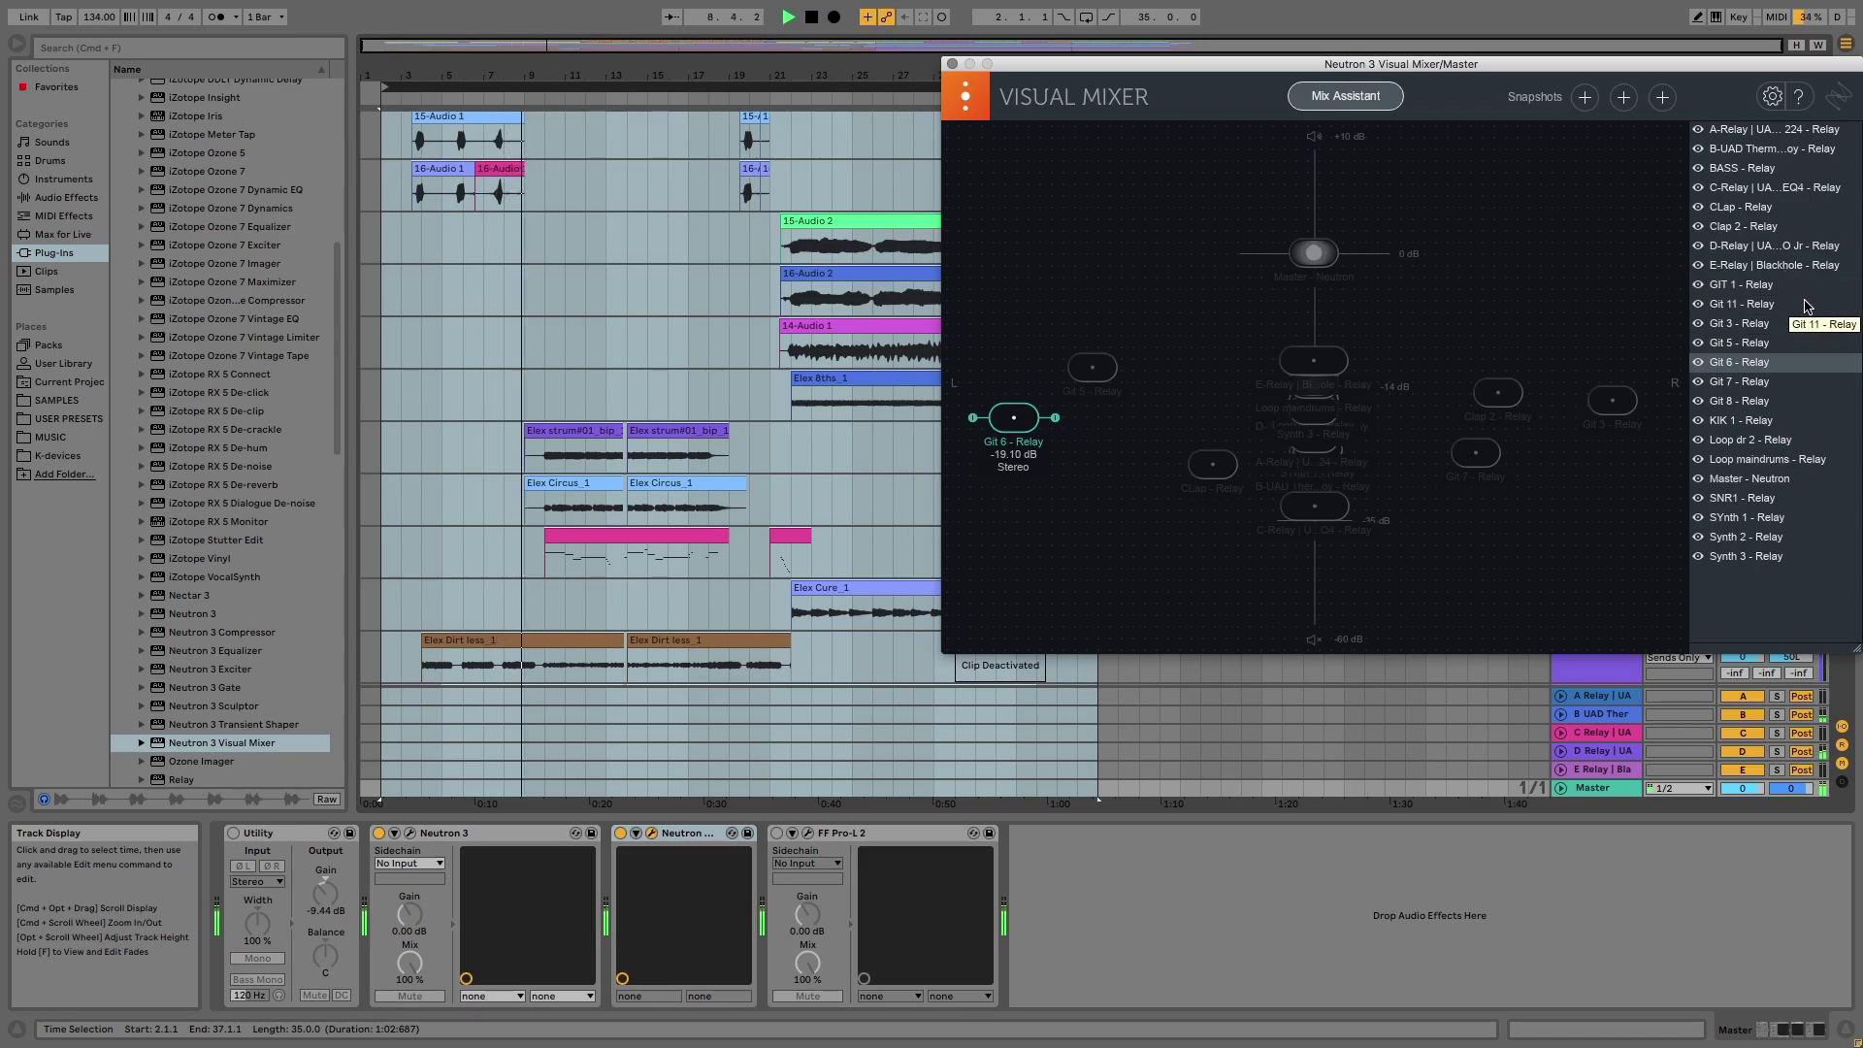
pyautogui.click(1763, 269)
pyautogui.moveTo(1317, 366); pyautogui.dragTo(1317, 358)
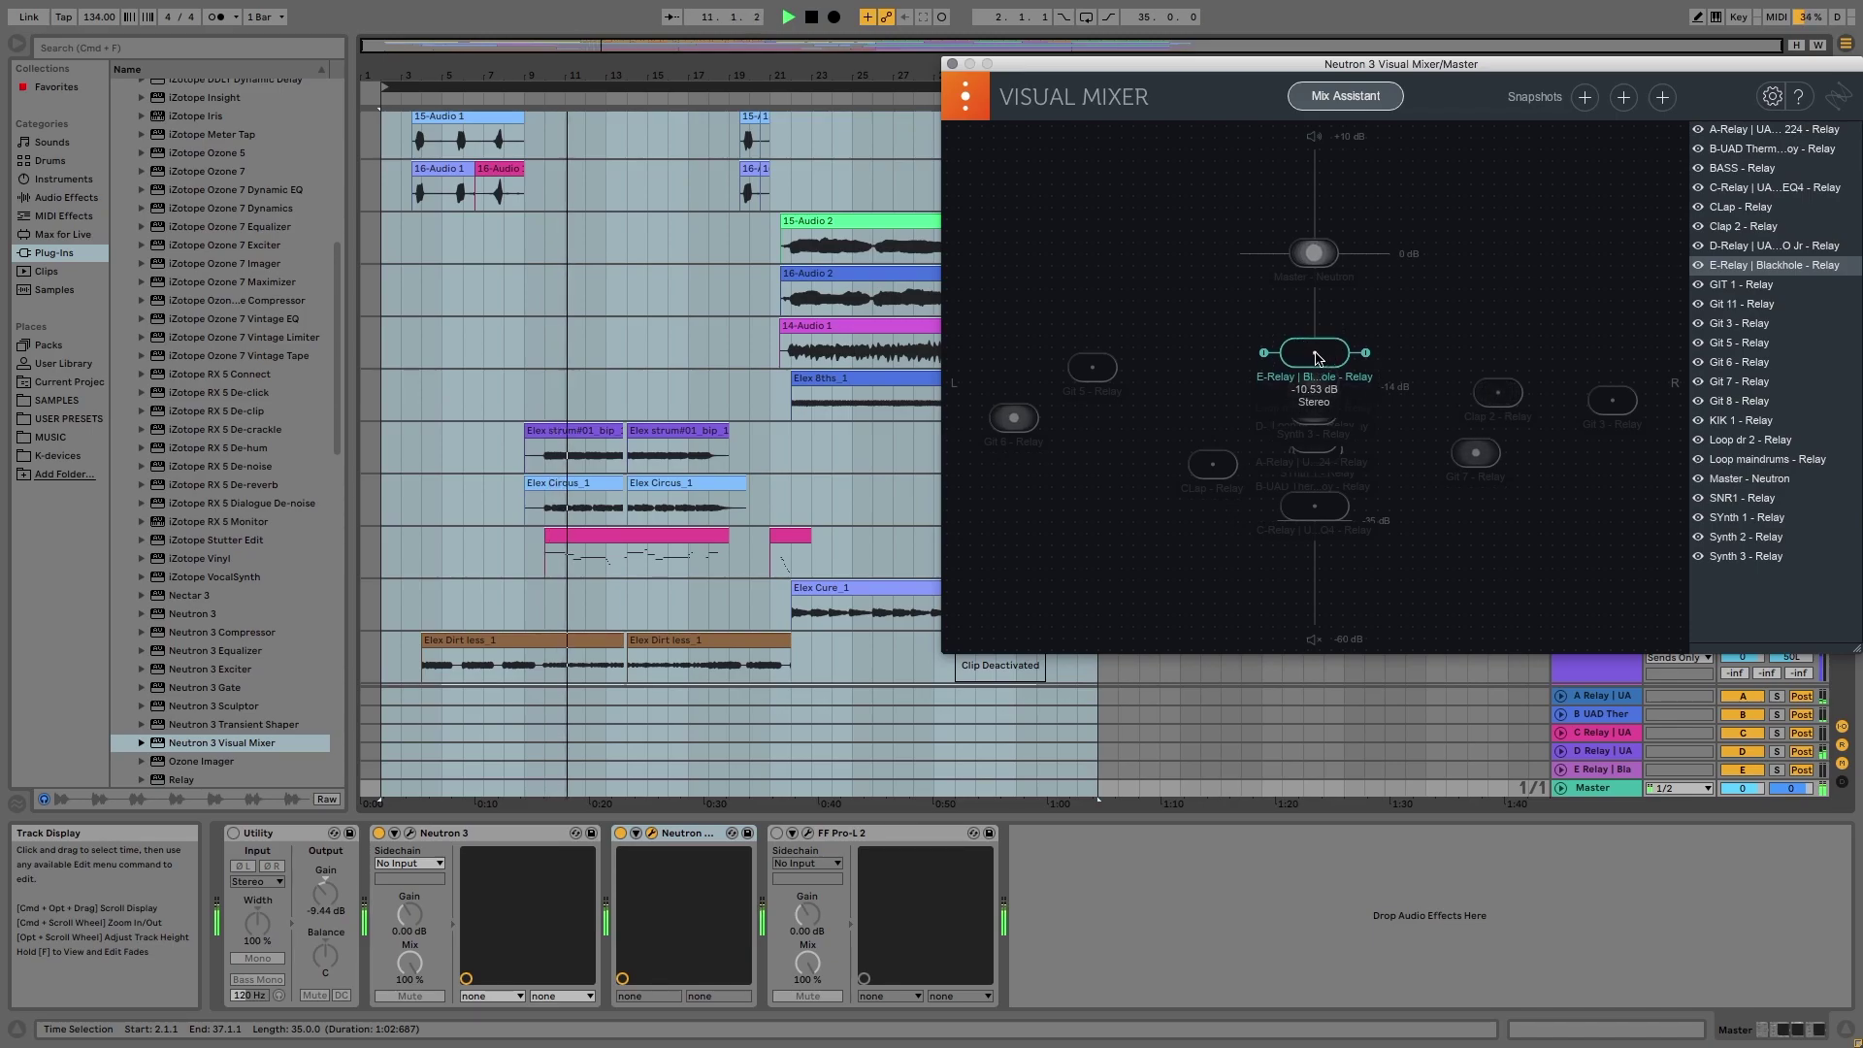
# Pan Clap 2 further right at about -17.7 dB and raise the level of Git 7
pyautogui.moveTo(1492, 401); pyautogui.dragTo(1534, 398)
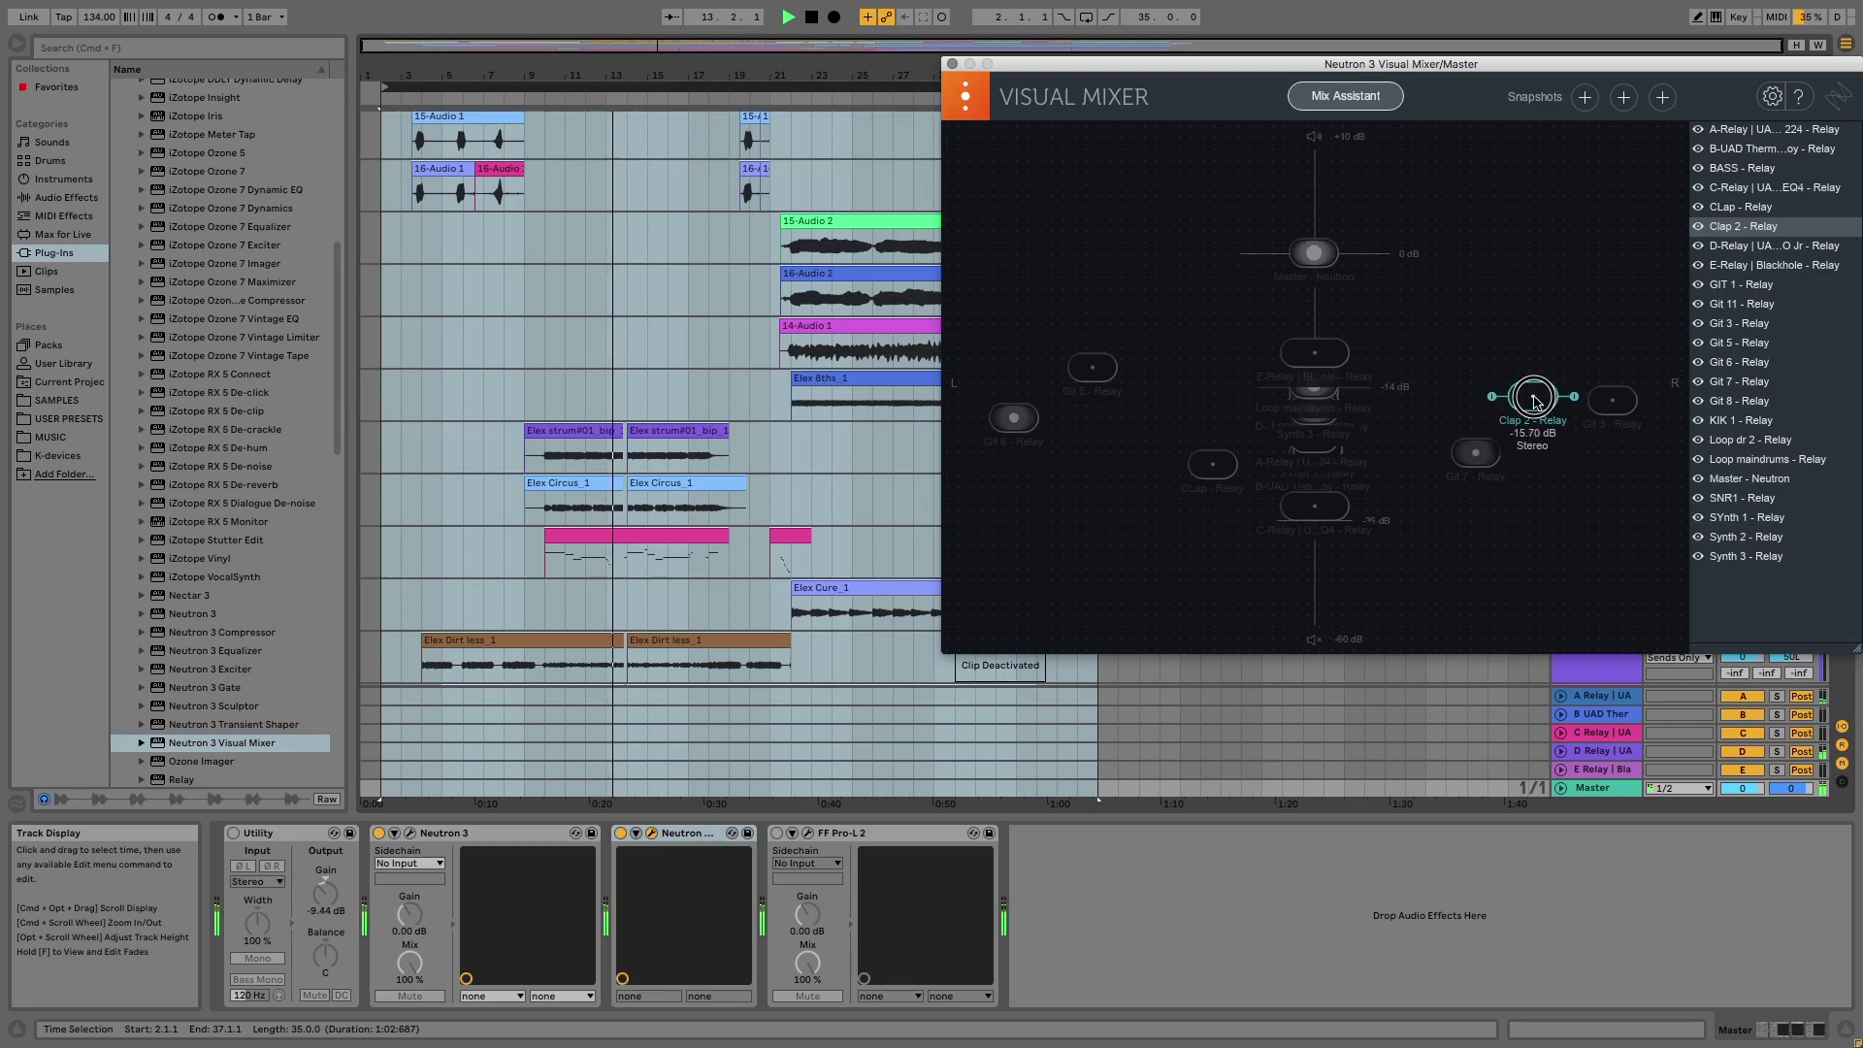
pyautogui.moveTo(1476, 453); pyautogui.dragTo(1536, 415)
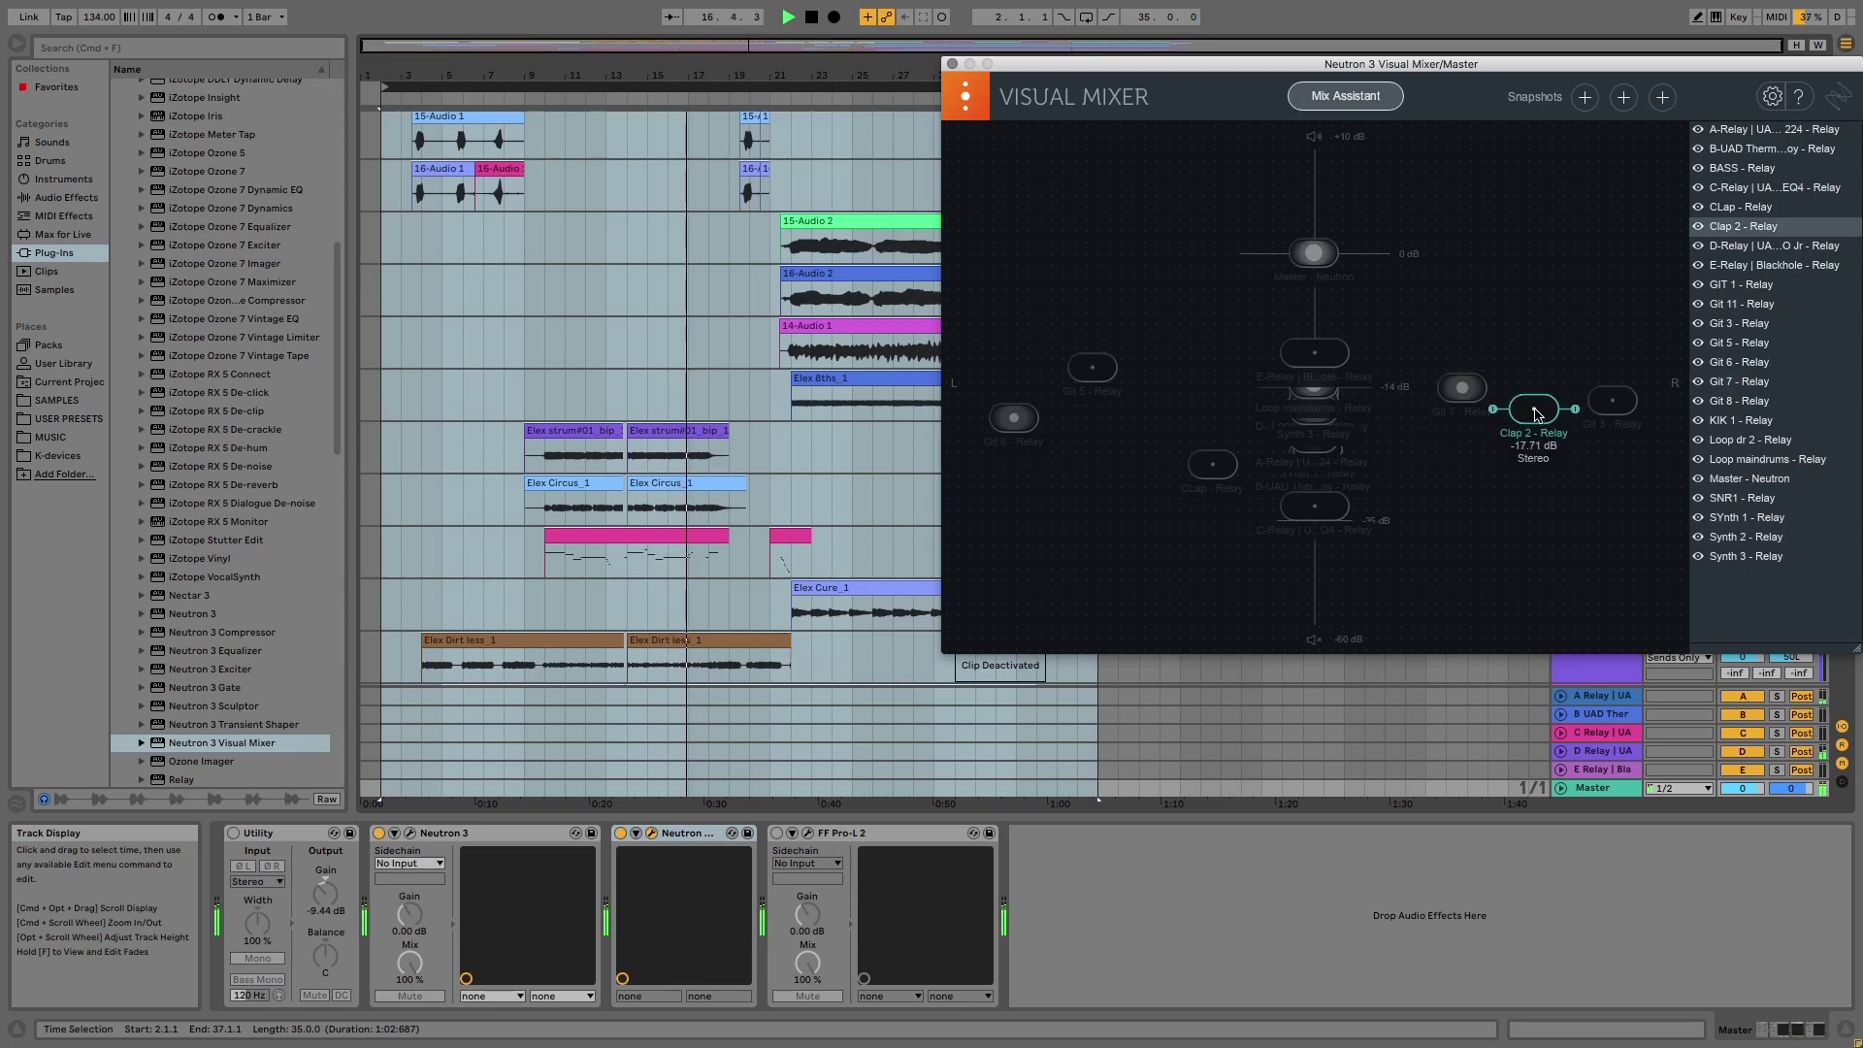
# Pan SYnth 1 to the right and Synth 2 to the left, slightly raising both levels
pyautogui.click(1733, 518)
pyautogui.moveTo(1327, 451); pyautogui.dragTo(1436, 448)
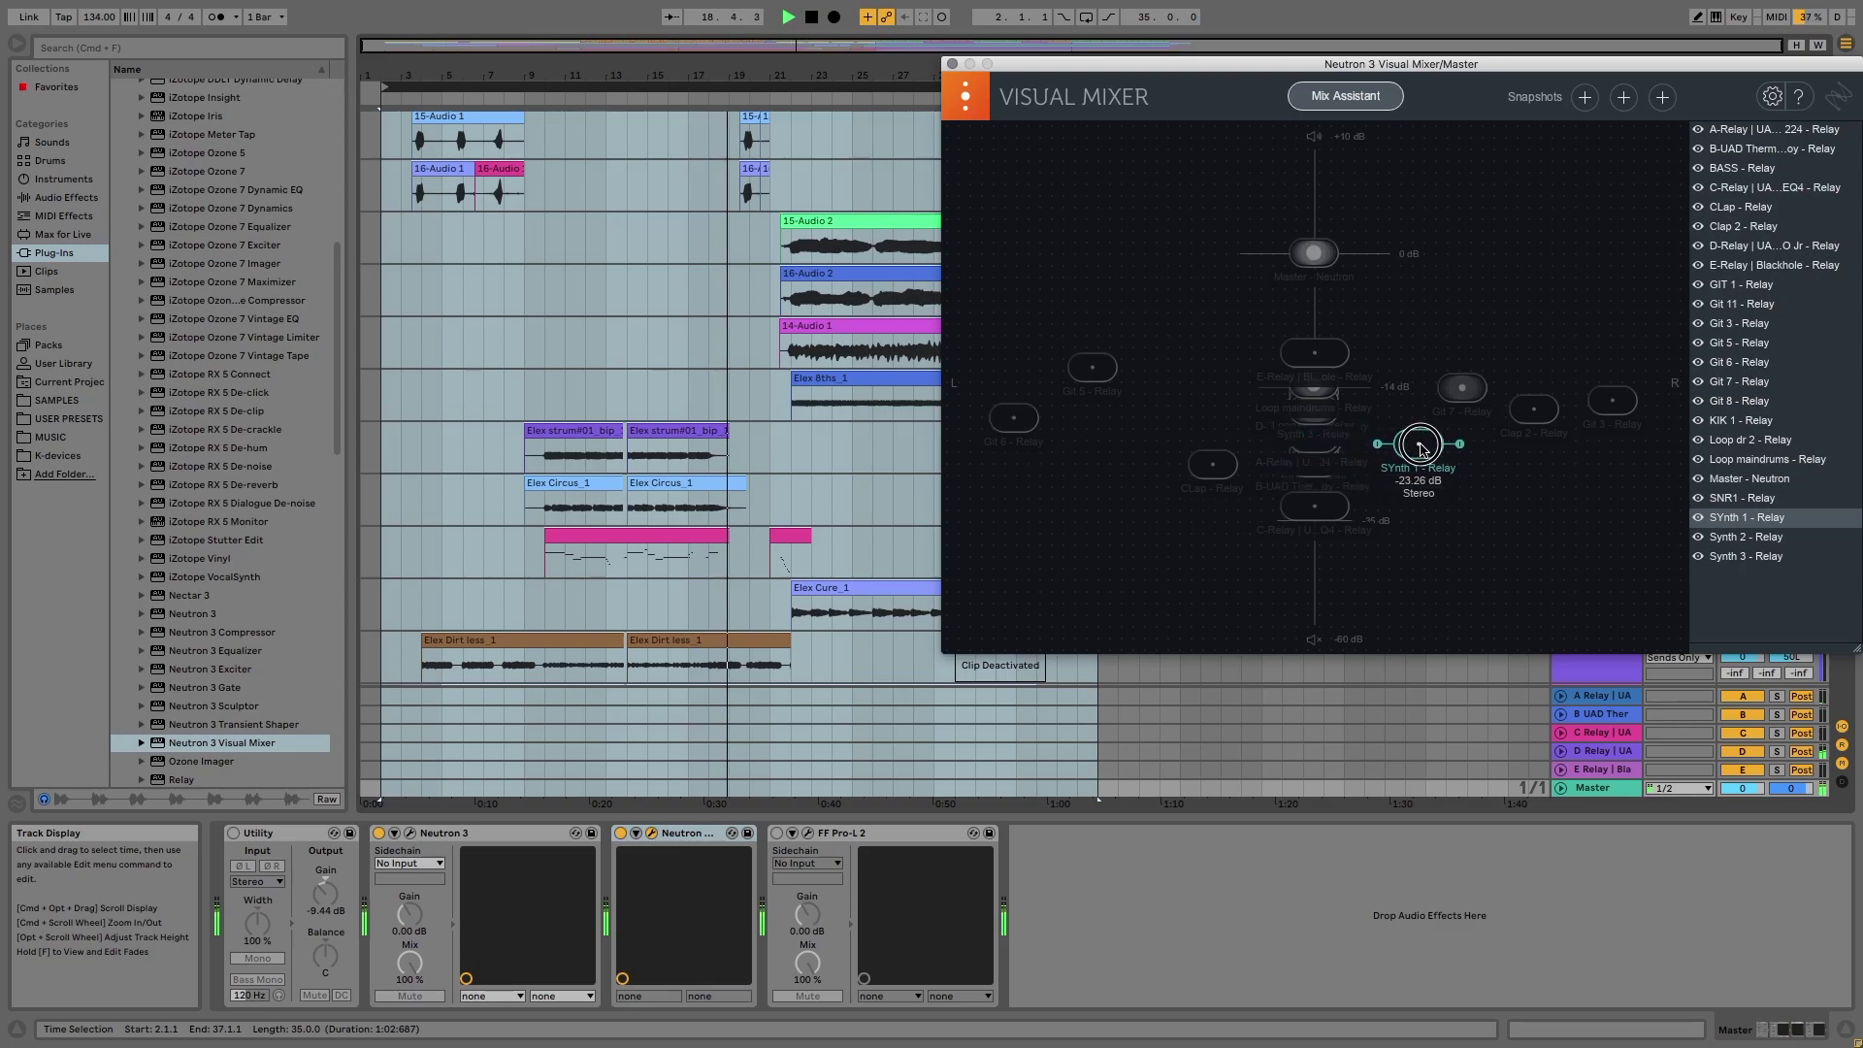
pyautogui.click(1742, 539)
pyautogui.moveTo(1316, 451); pyautogui.dragTo(1175, 433)
pyautogui.moveTo(1426, 447); pyautogui.dragTo(1447, 428)
# Raise Synth 3 to about -14.9 dB in the centre and lower Git 3 to about -17.7 dB
pyautogui.click(1743, 556)
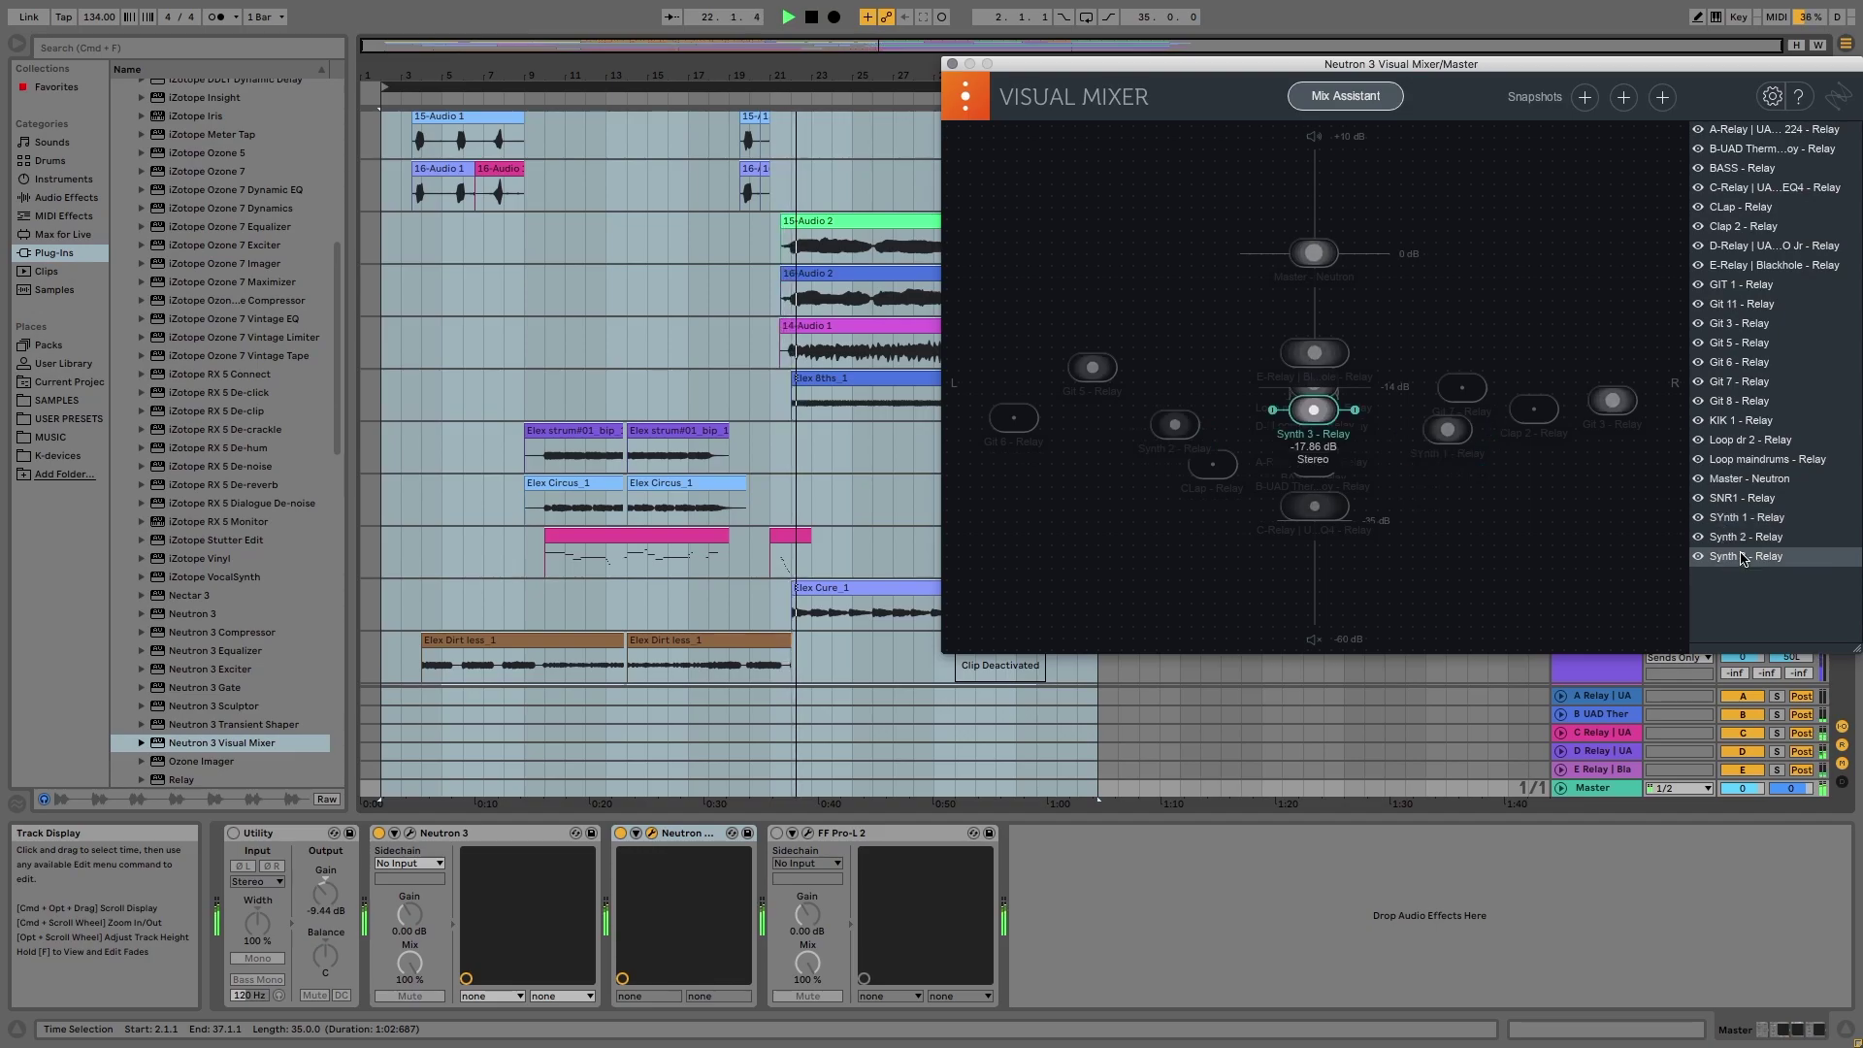
pyautogui.moveTo(1316, 411); pyautogui.dragTo(1318, 393)
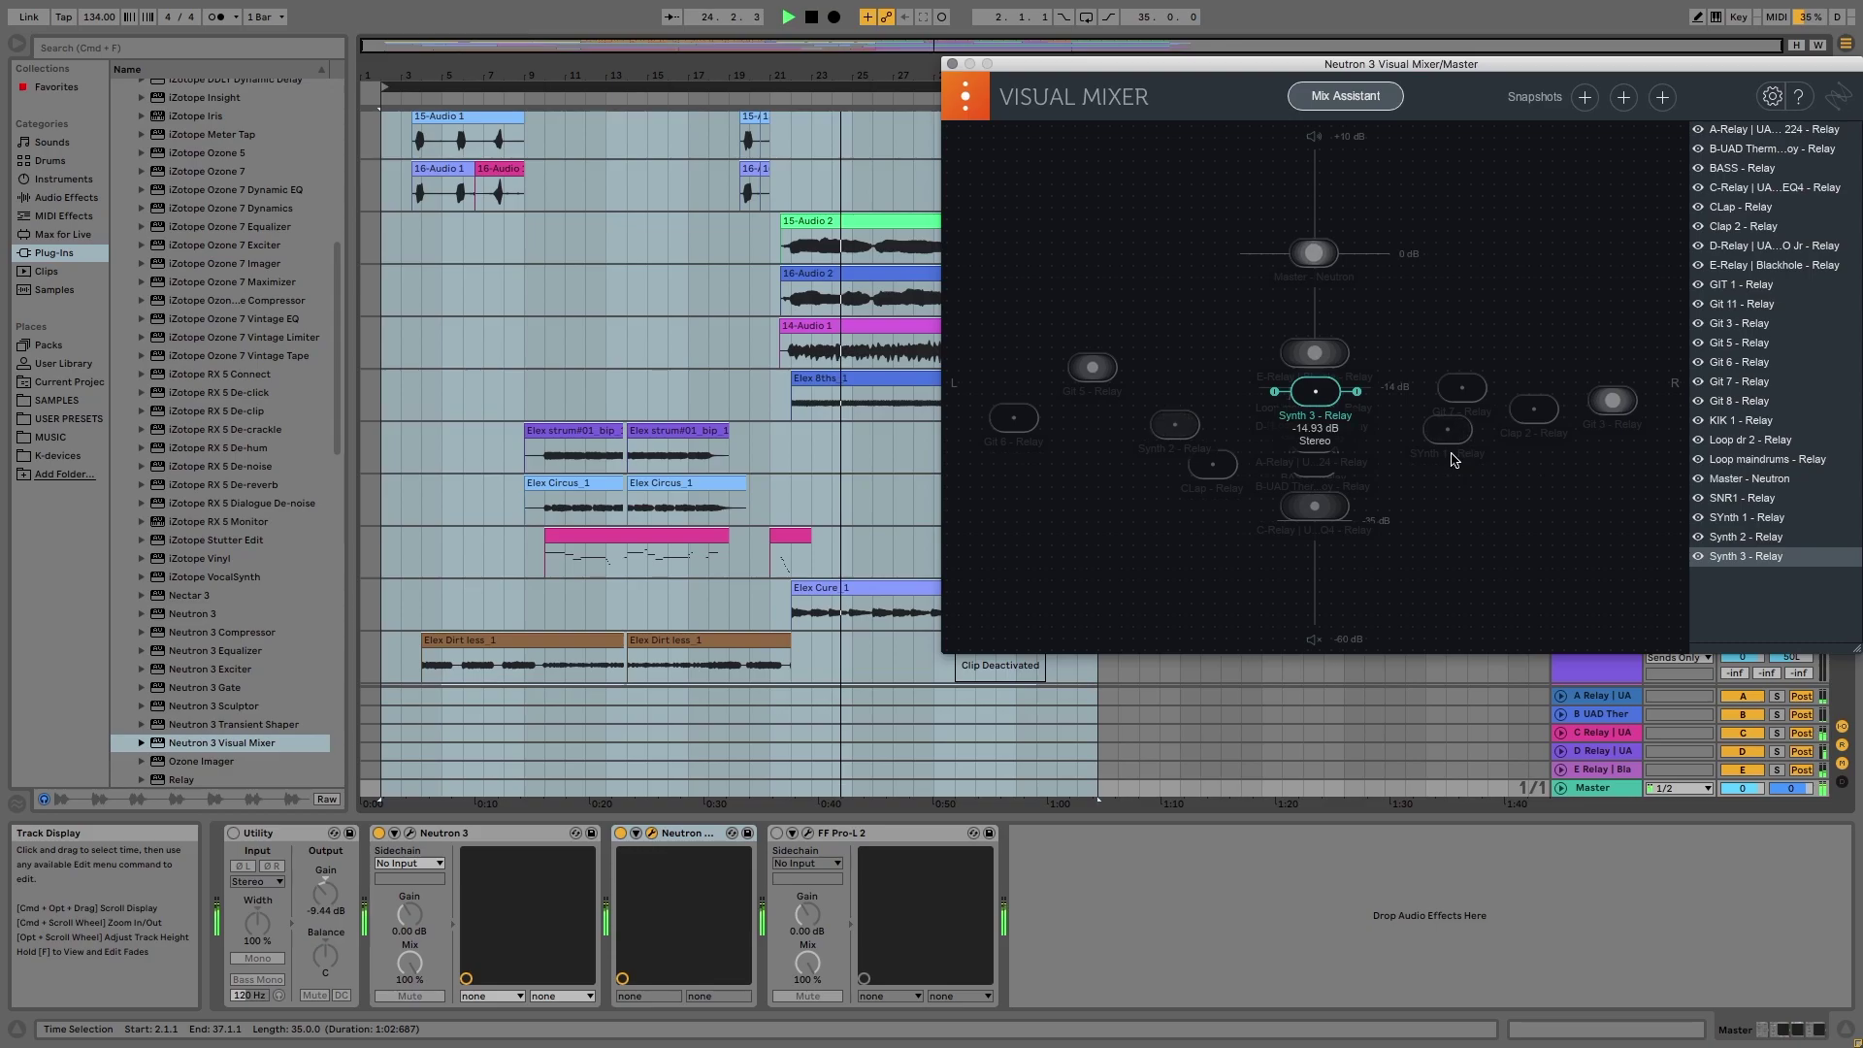
pyautogui.moveTo(1618, 407); pyautogui.dragTo(1615, 415)
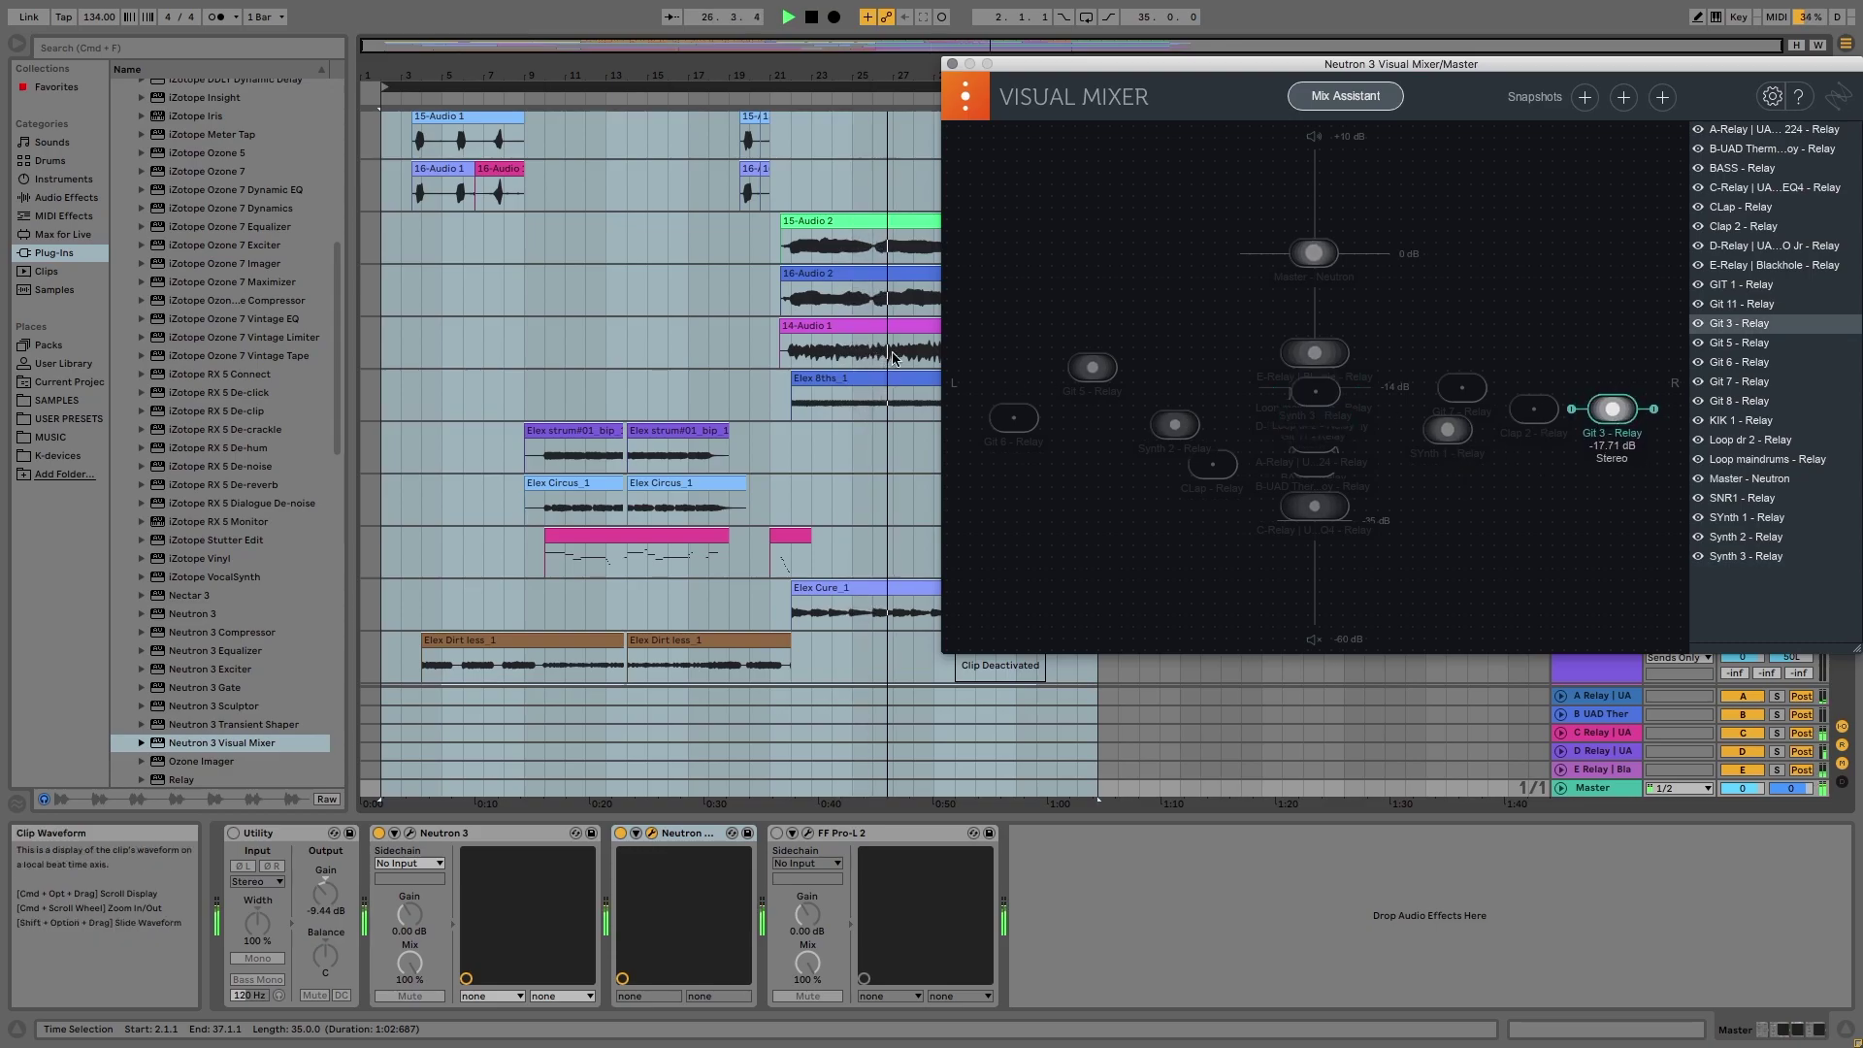
# Lower Git 5 to about -13.2 dB and Git 3 to about -18.9 dB in the Visual Mixer
pyautogui.moveTo(1089, 368); pyautogui.dragTo(1093, 383)
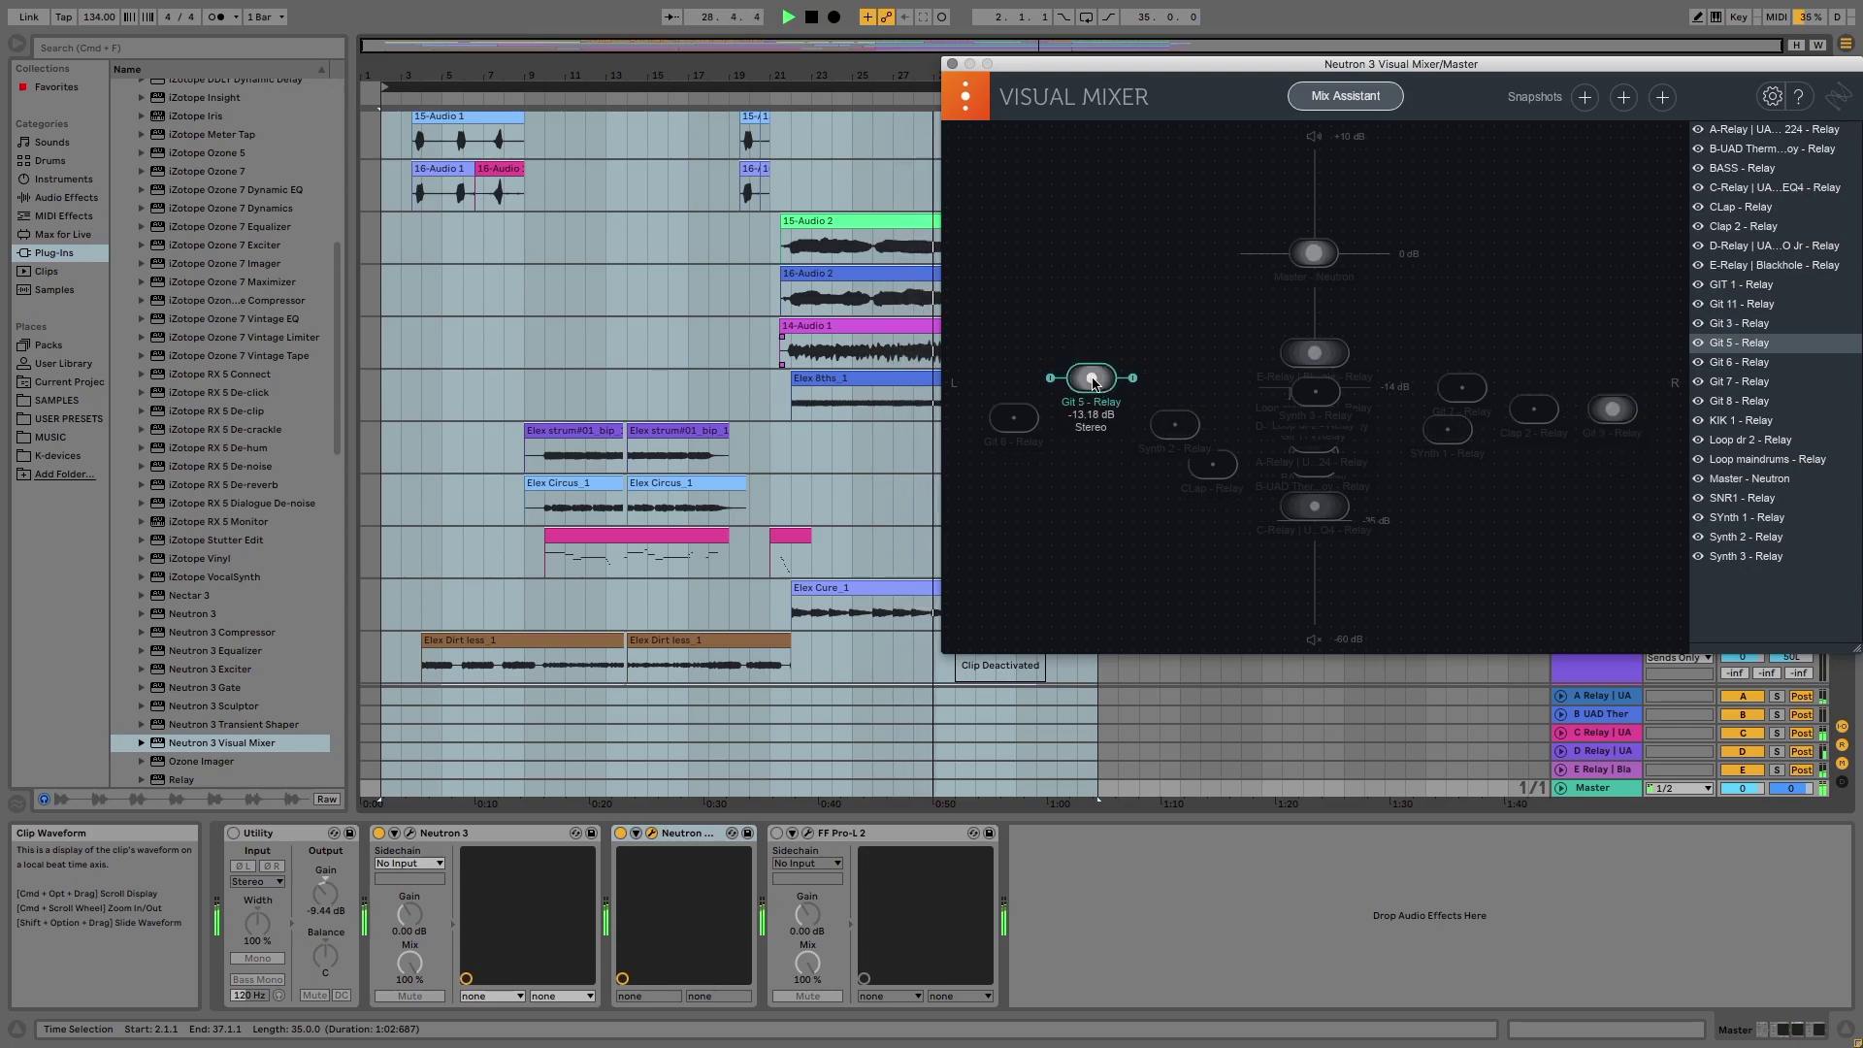
pyautogui.moveTo(1614, 412); pyautogui.dragTo(1618, 414)
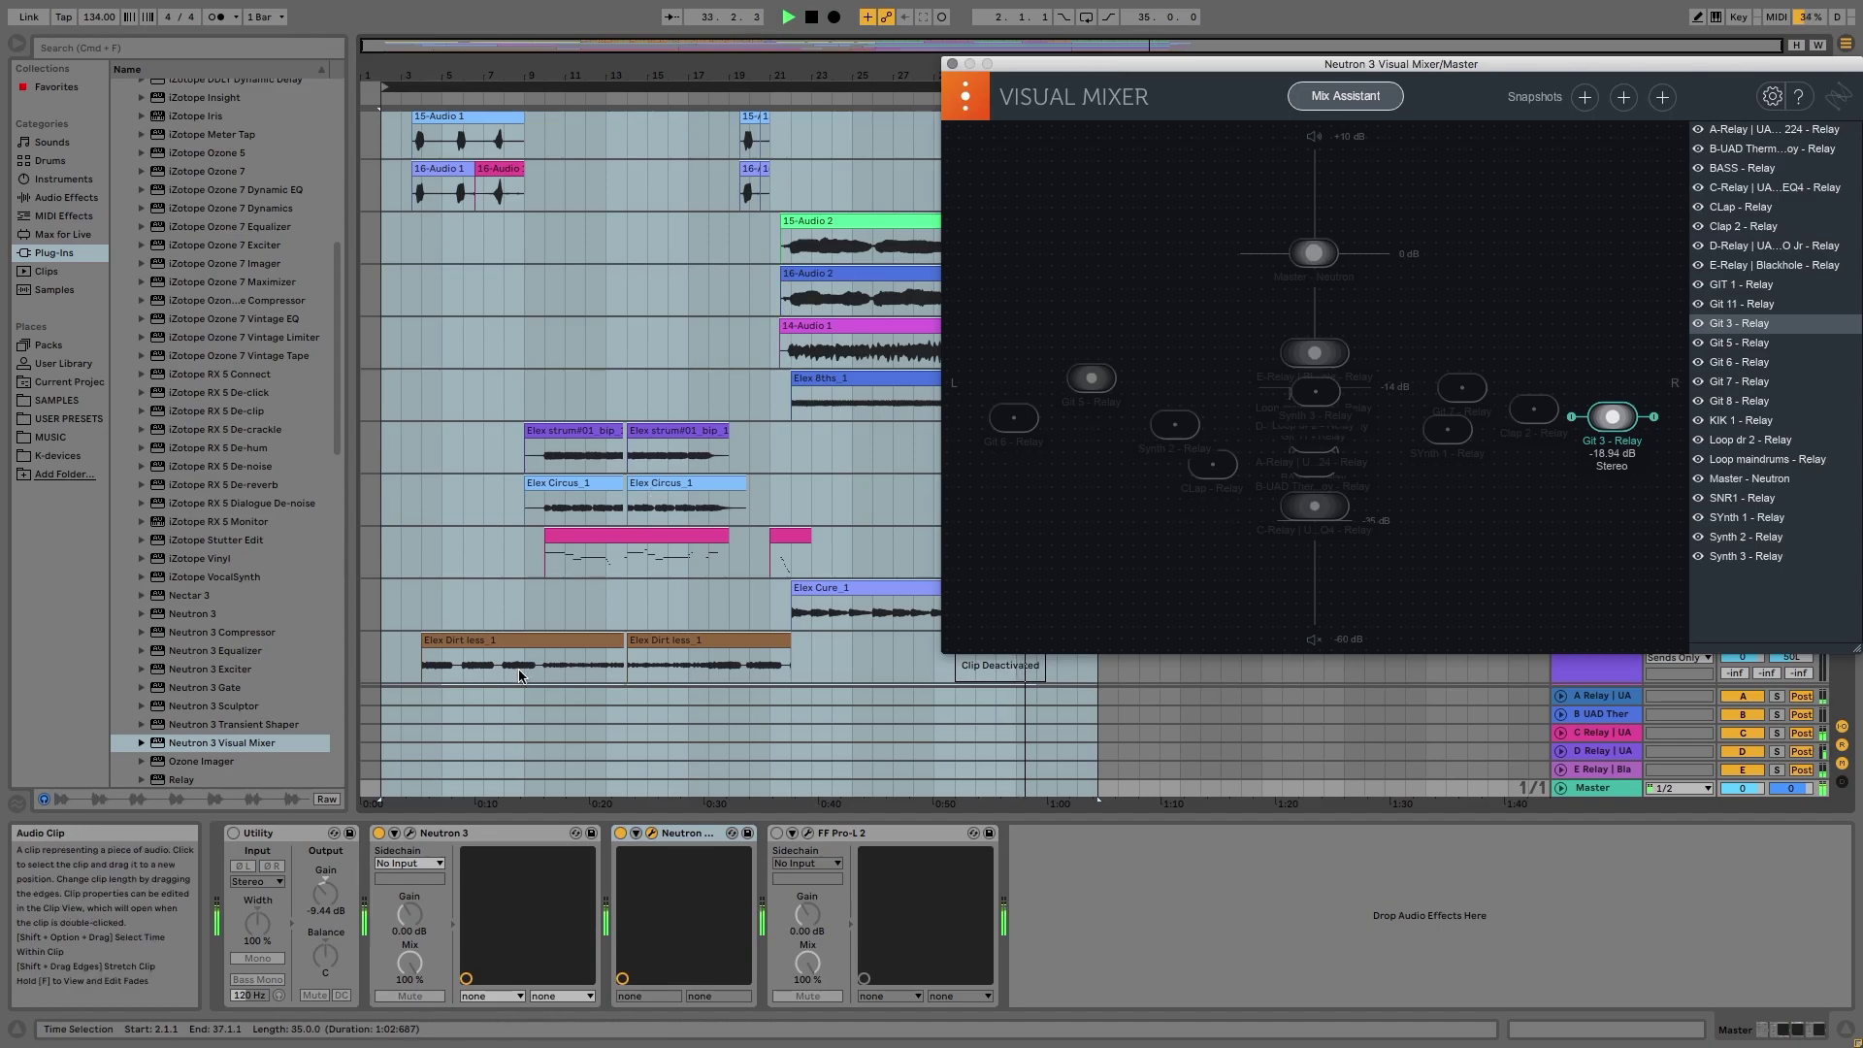
# Load the Pop Mix Bus preset from the Mix Bus category into Neutron 3 on the master
pyautogui.click(409, 838)
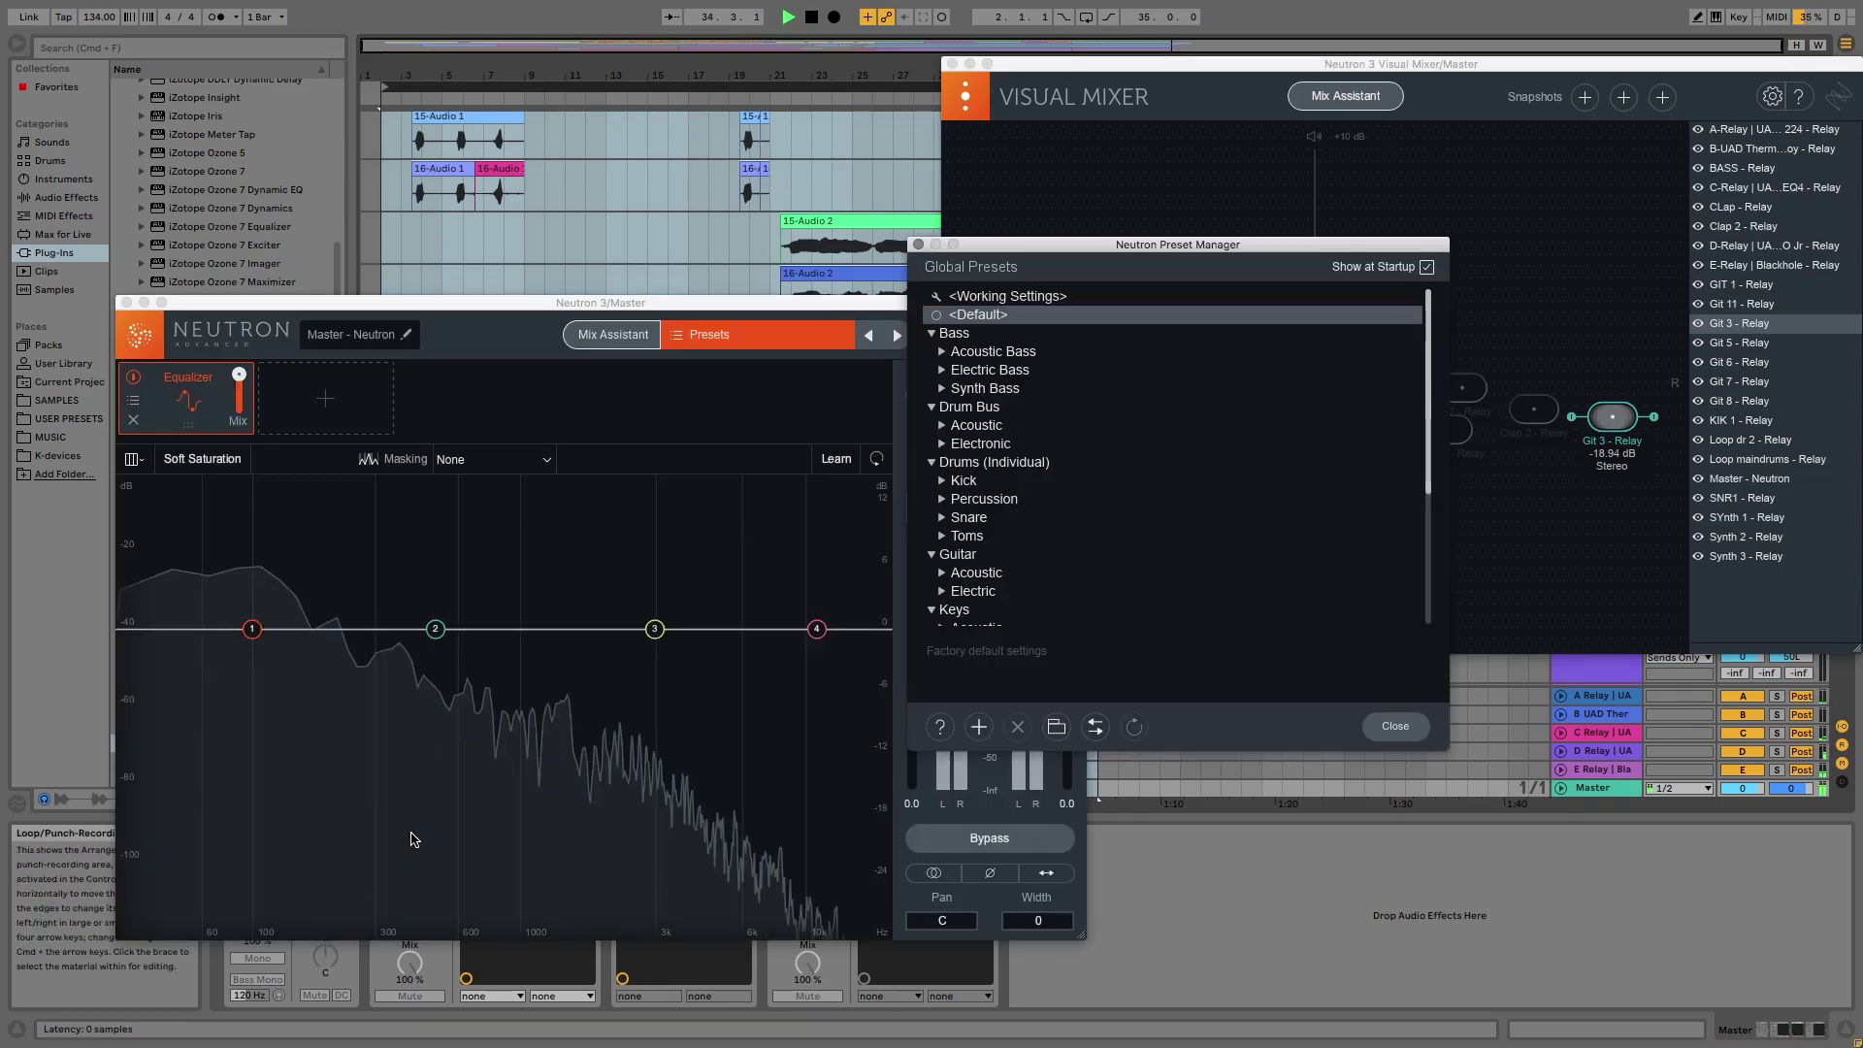
pyautogui.moveTo(486, 280); pyautogui.dragTo(365, 19)
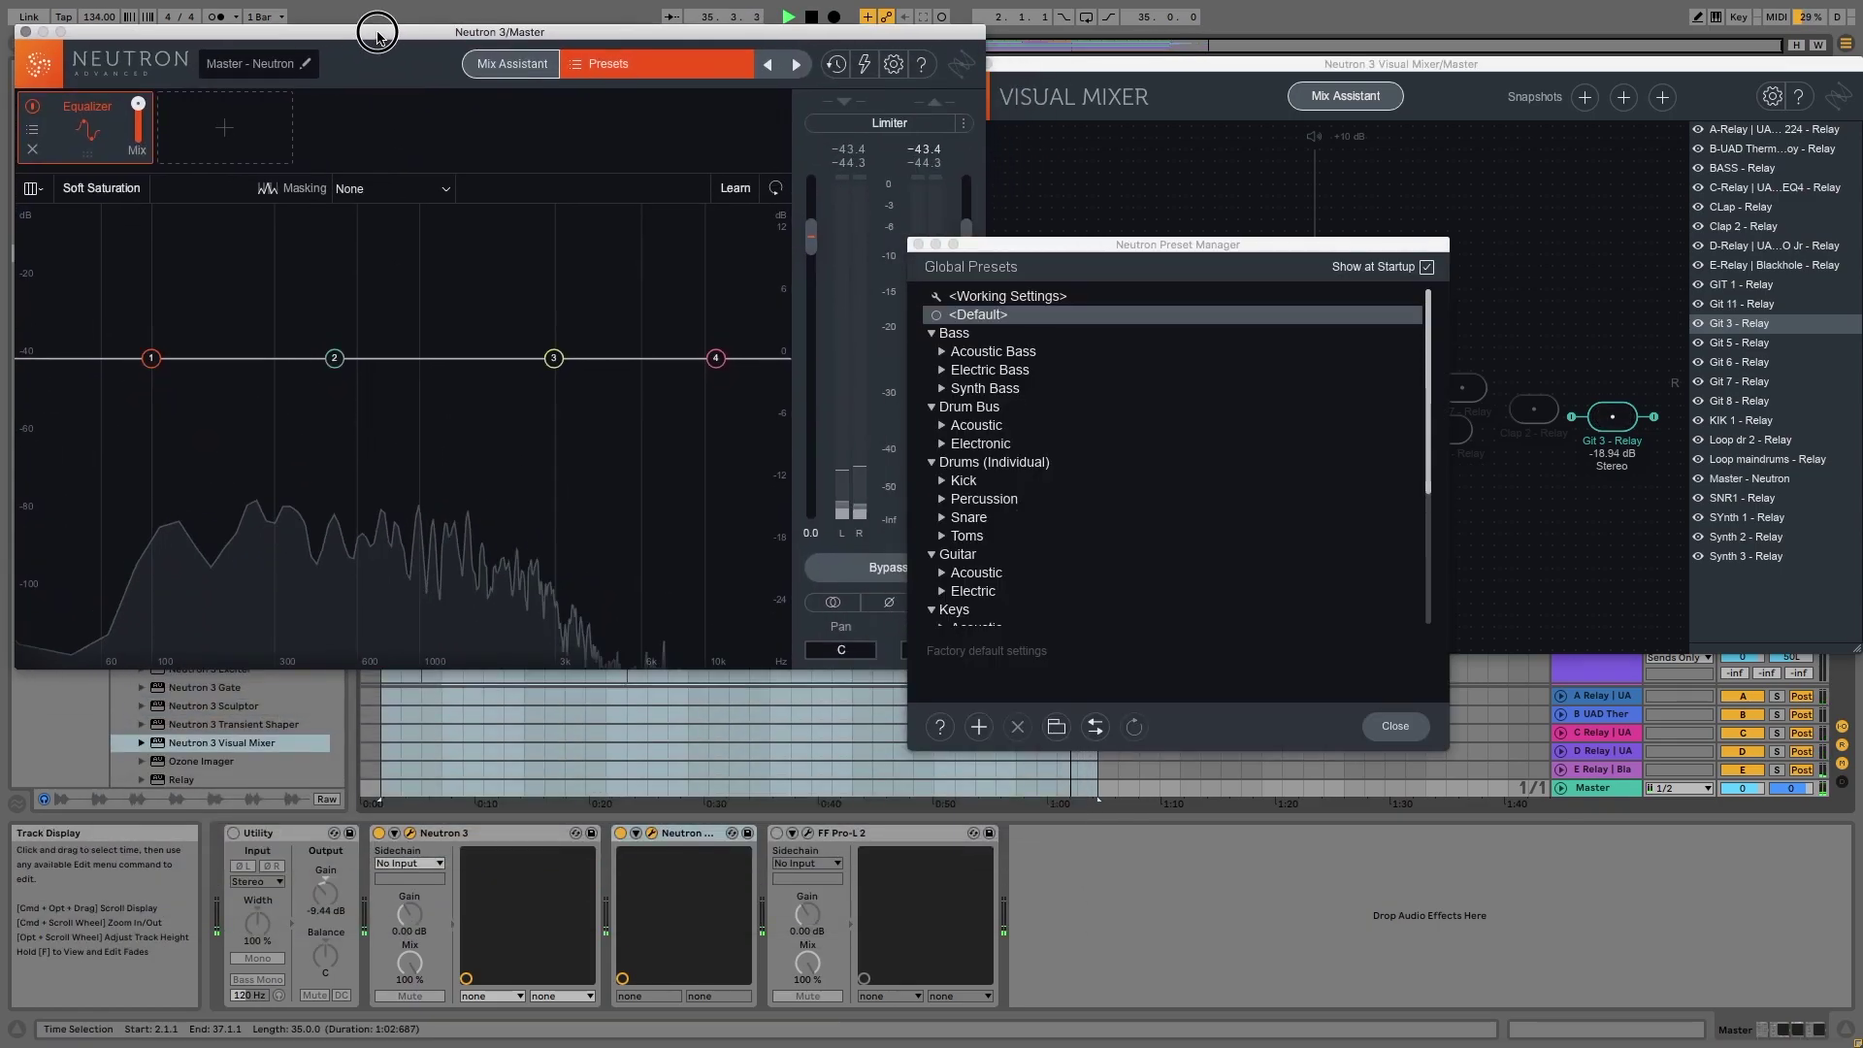
pyautogui.scroll(-6, 1094, 372)
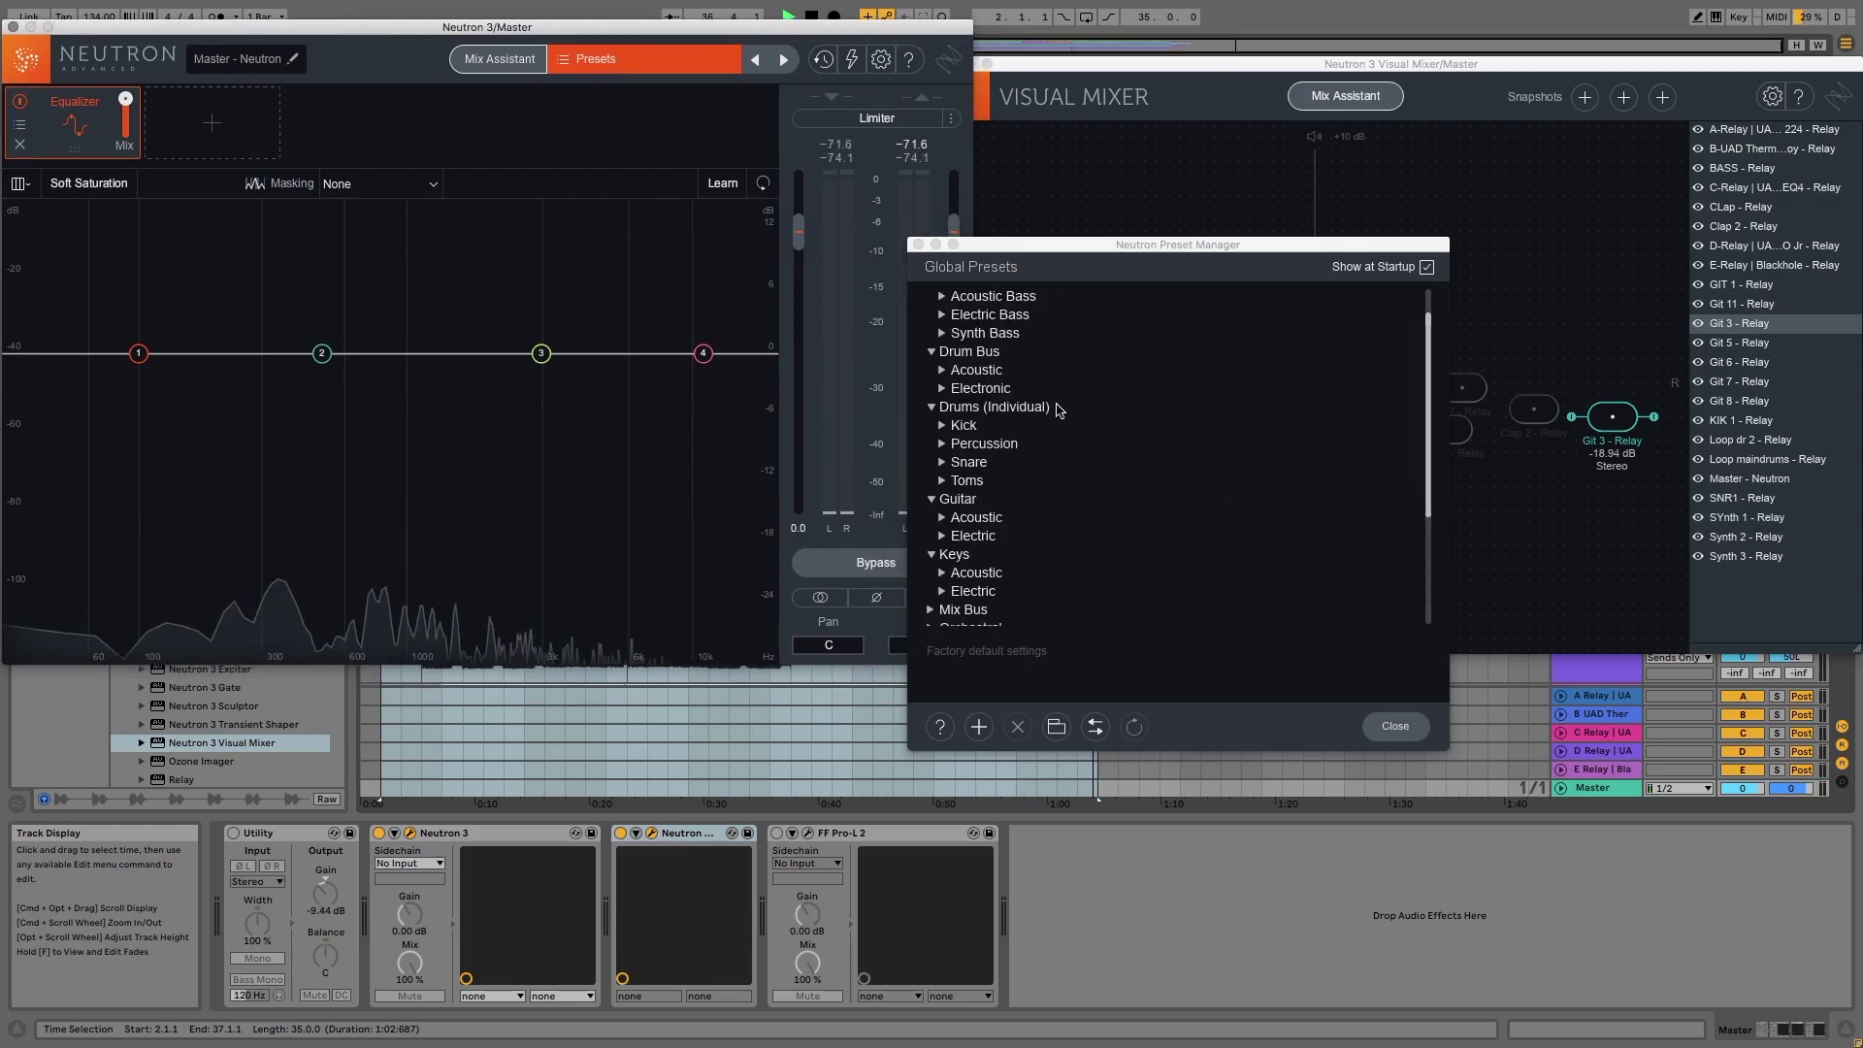
pyautogui.click(930, 444)
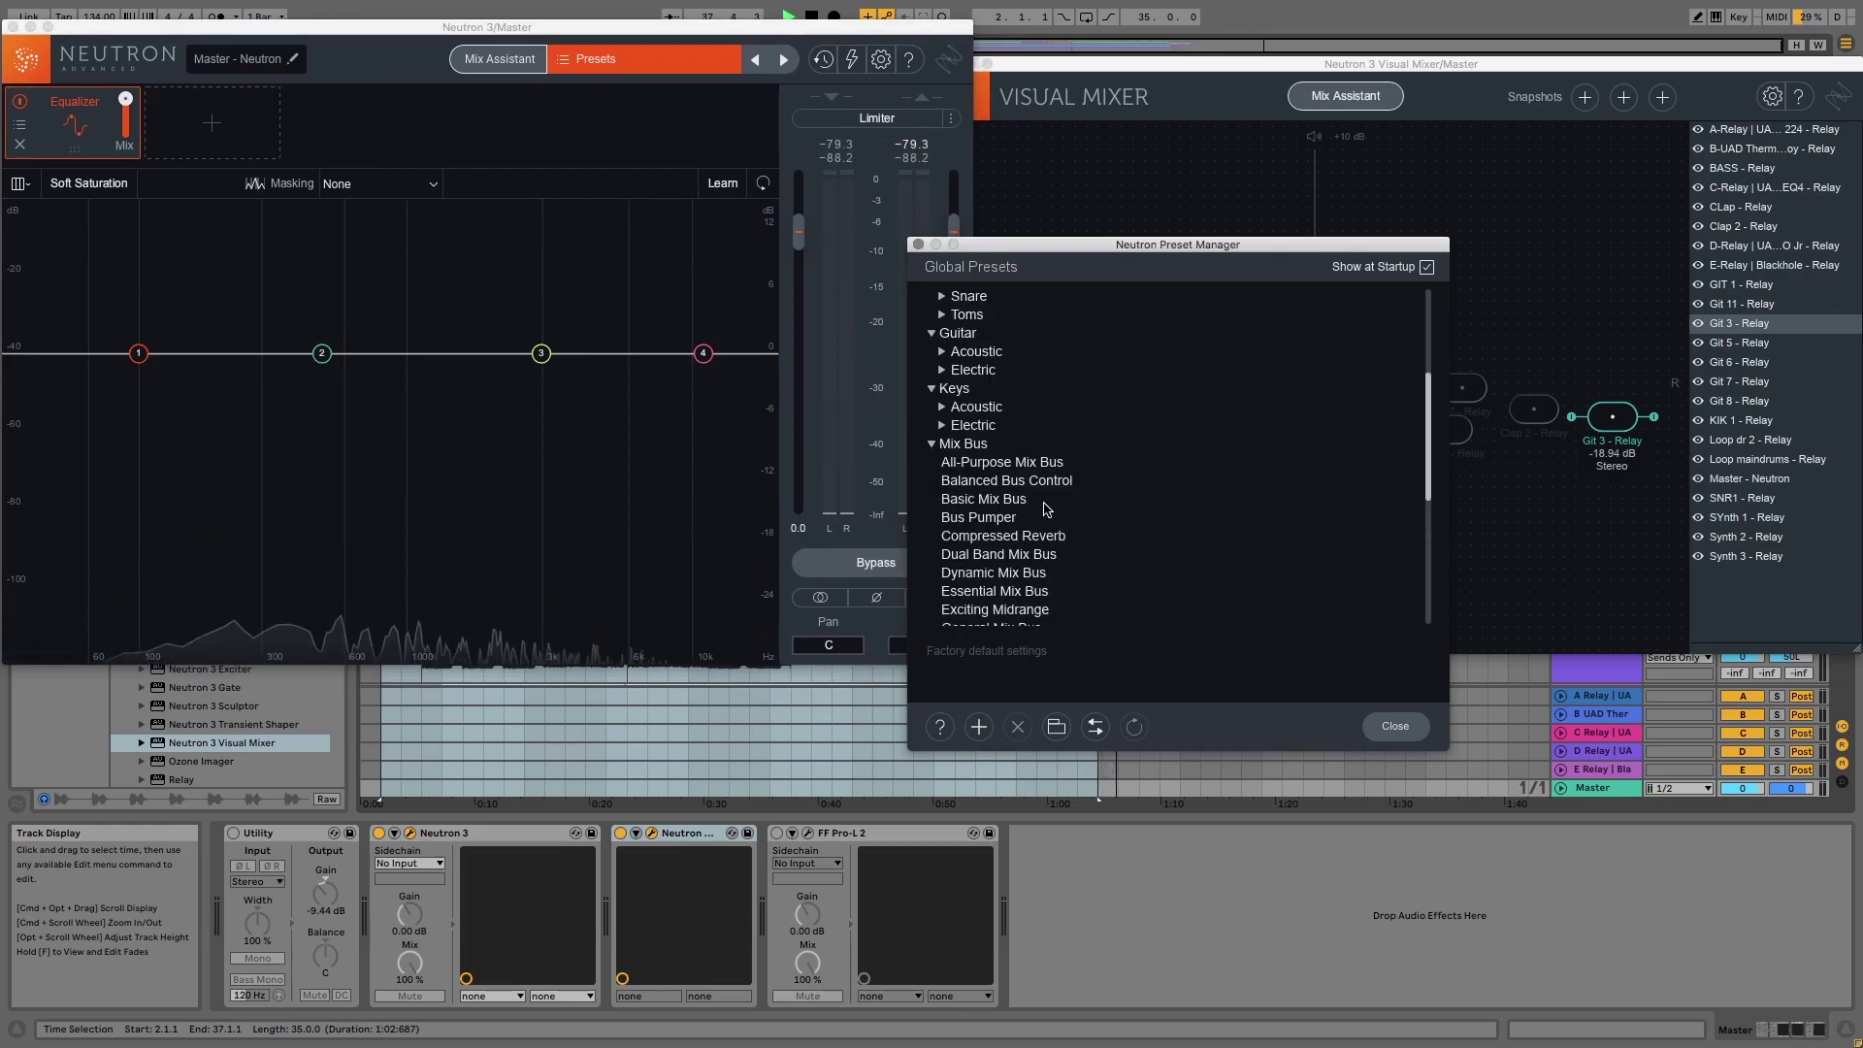
pyautogui.scroll(-5, 956, 494)
pyautogui.click(973, 537)
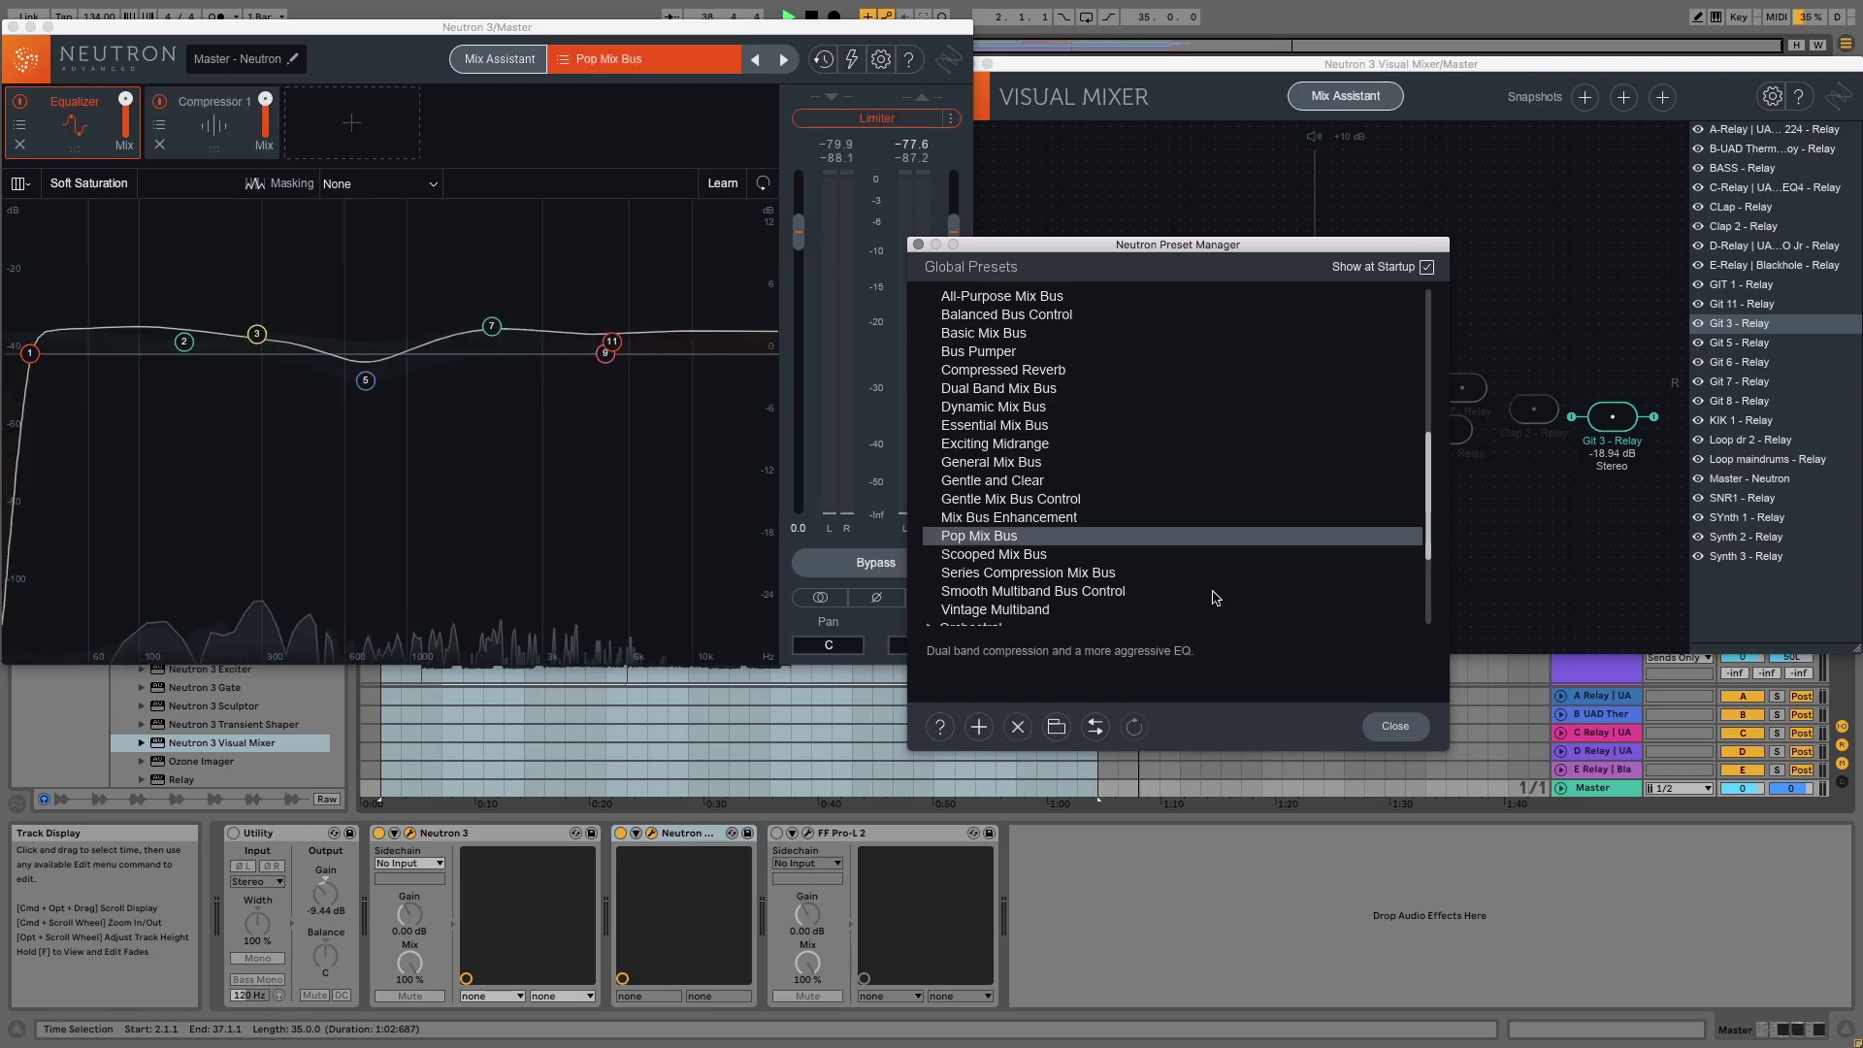
pyautogui.click(1392, 730)
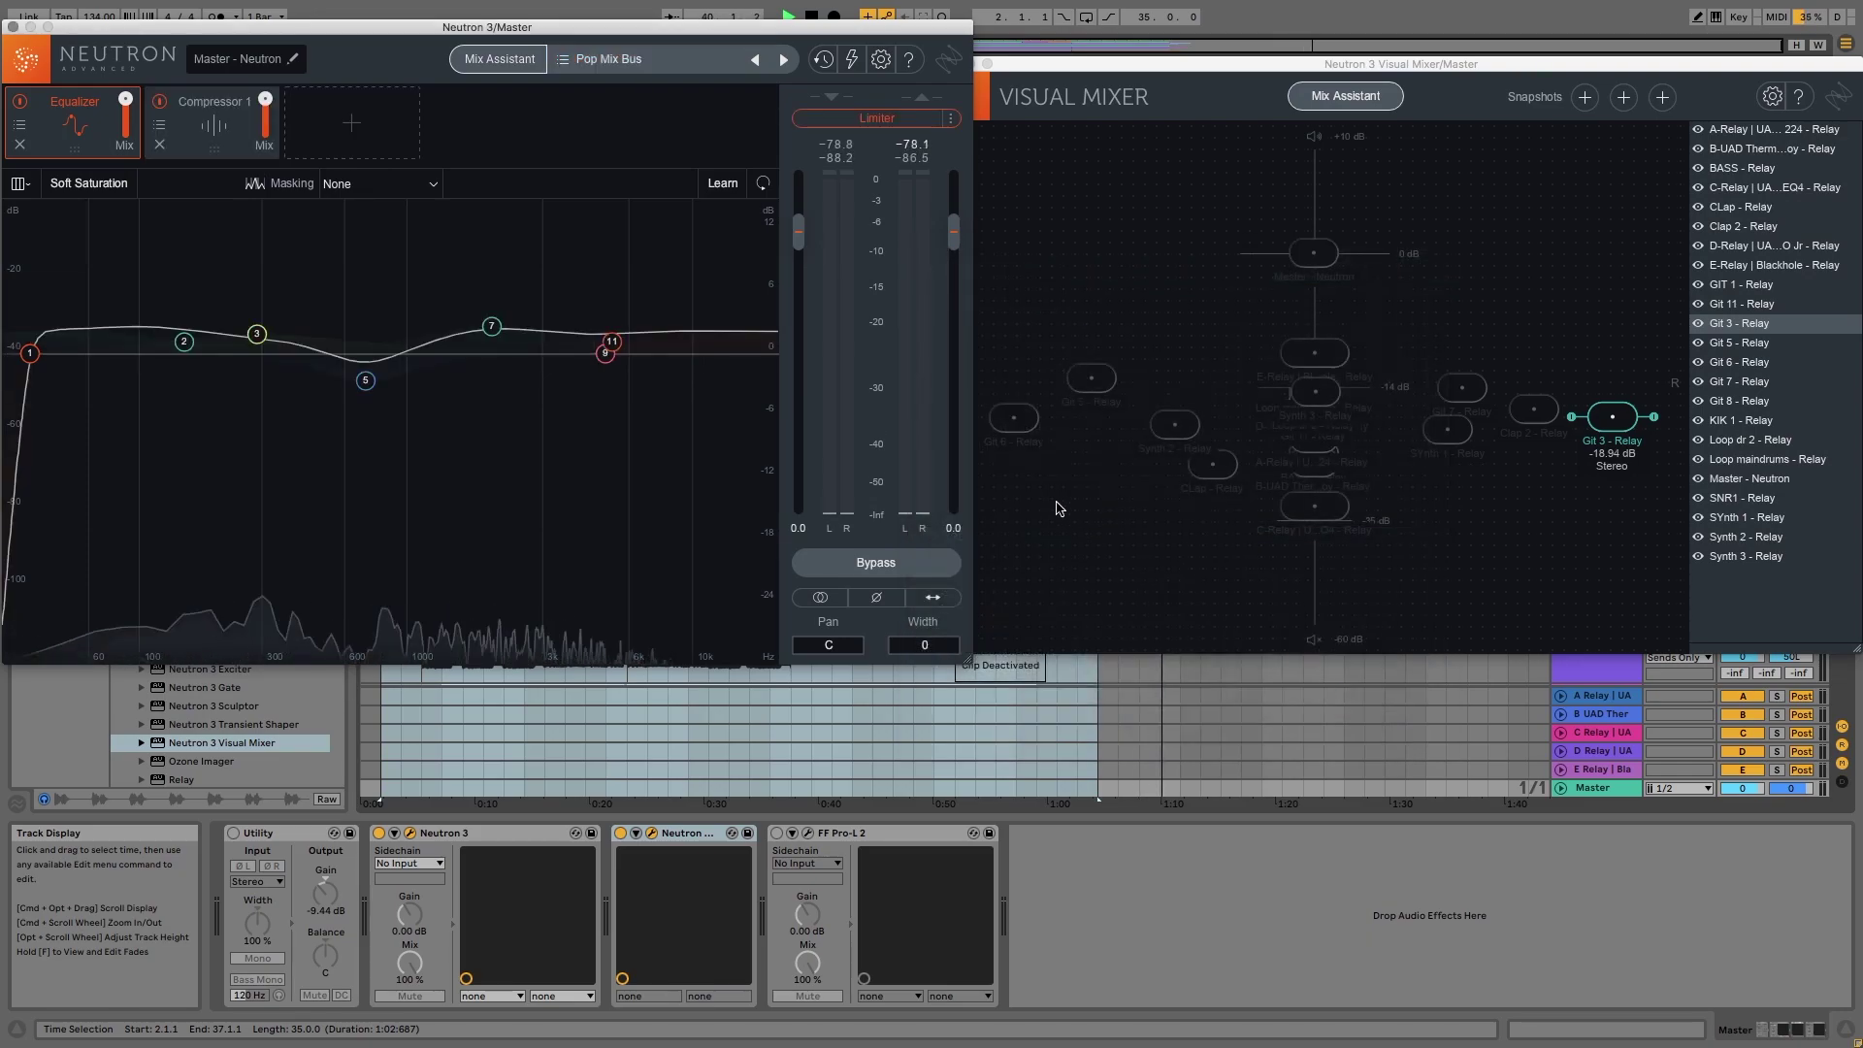
# Play the song and soften the master EQ: node 2 to 0.8 dB, node 7 to 2.0 dB, node 5 to -1.9 dB
pyautogui.press('space')
pyautogui.moveTo(419, 29); pyautogui.dragTo(792, 75)
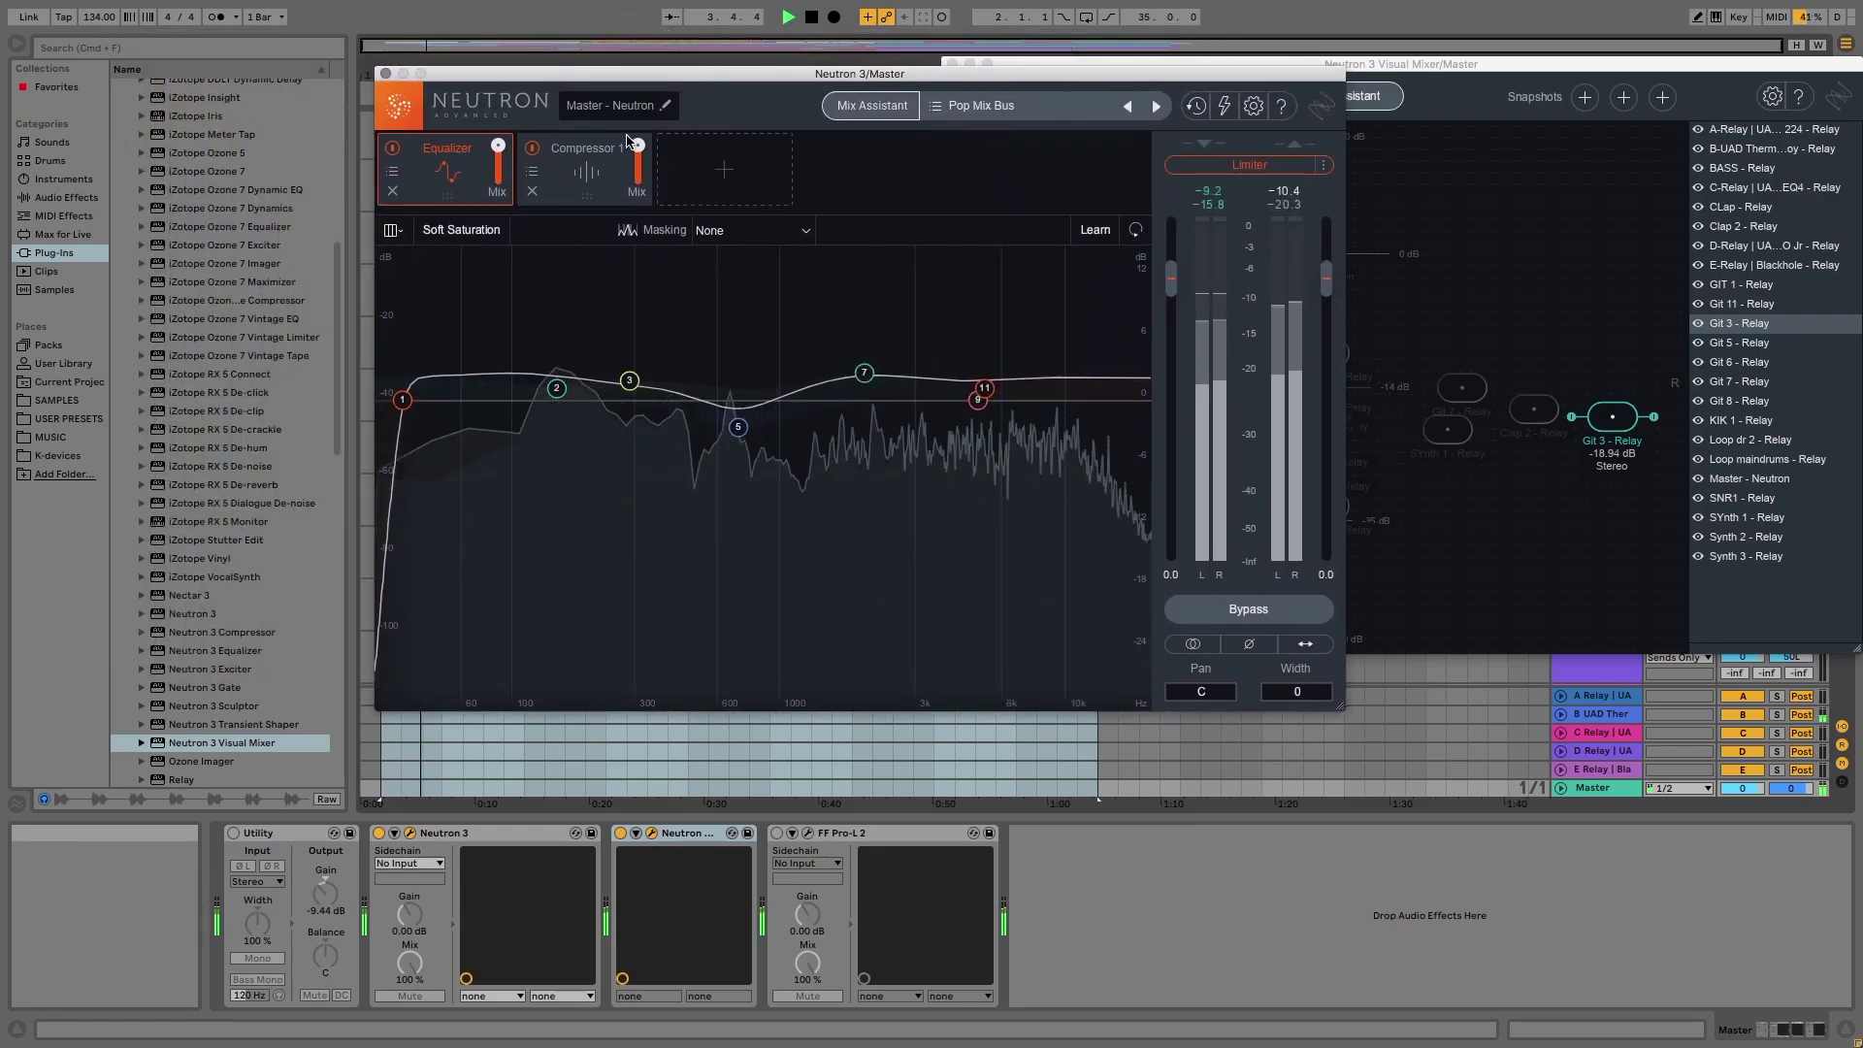
pyautogui.click(559, 390)
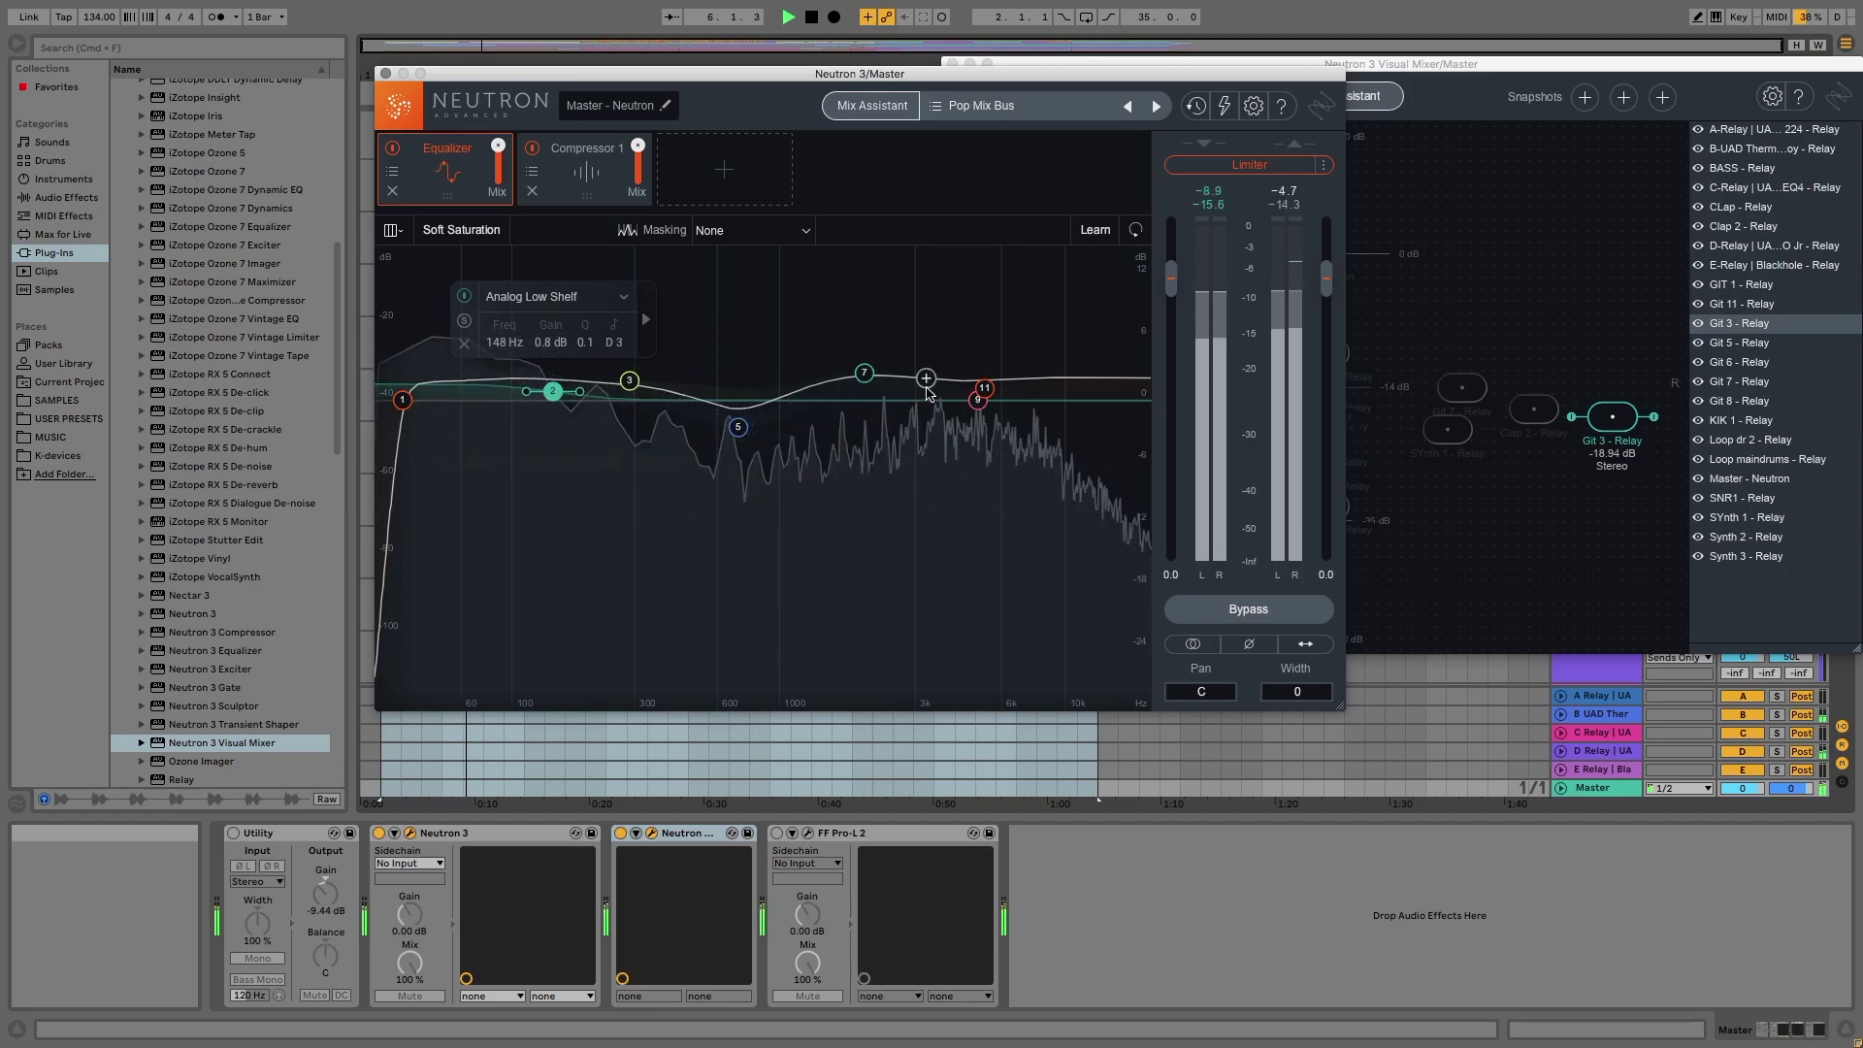
pyautogui.click(862, 376)
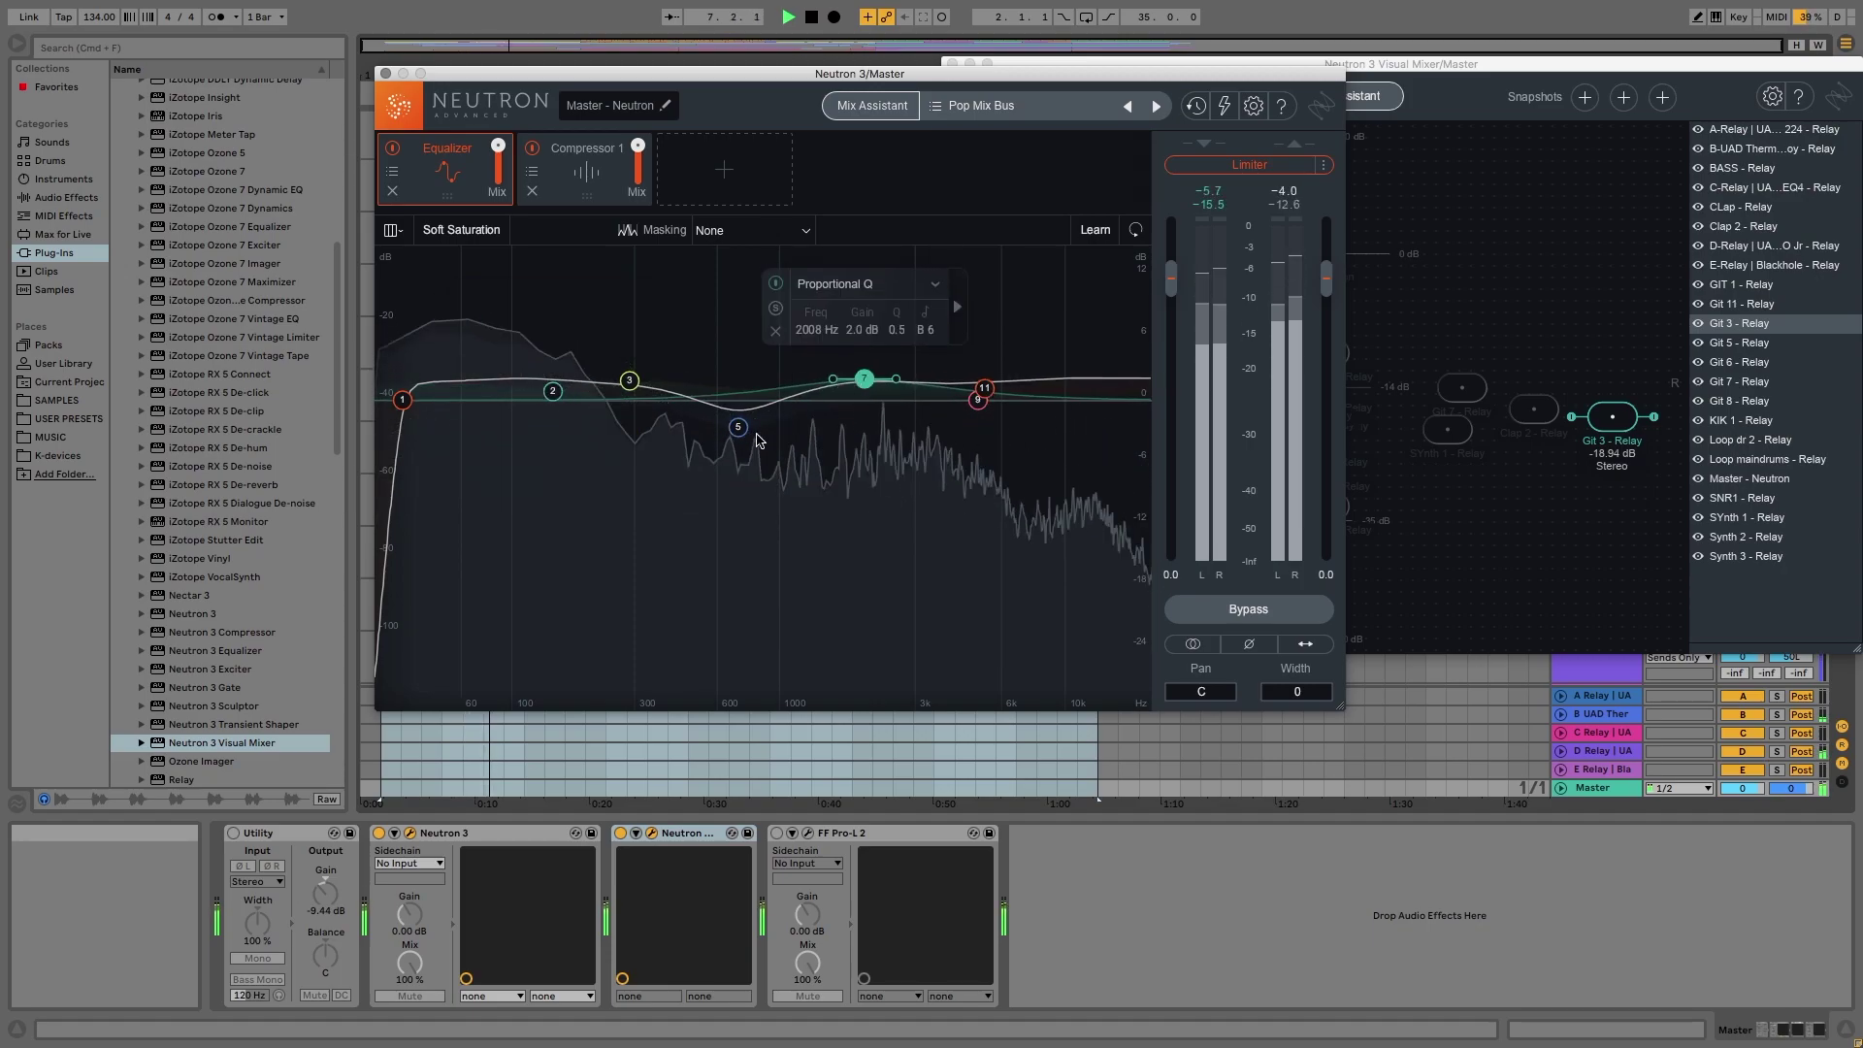
pyautogui.click(740, 427)
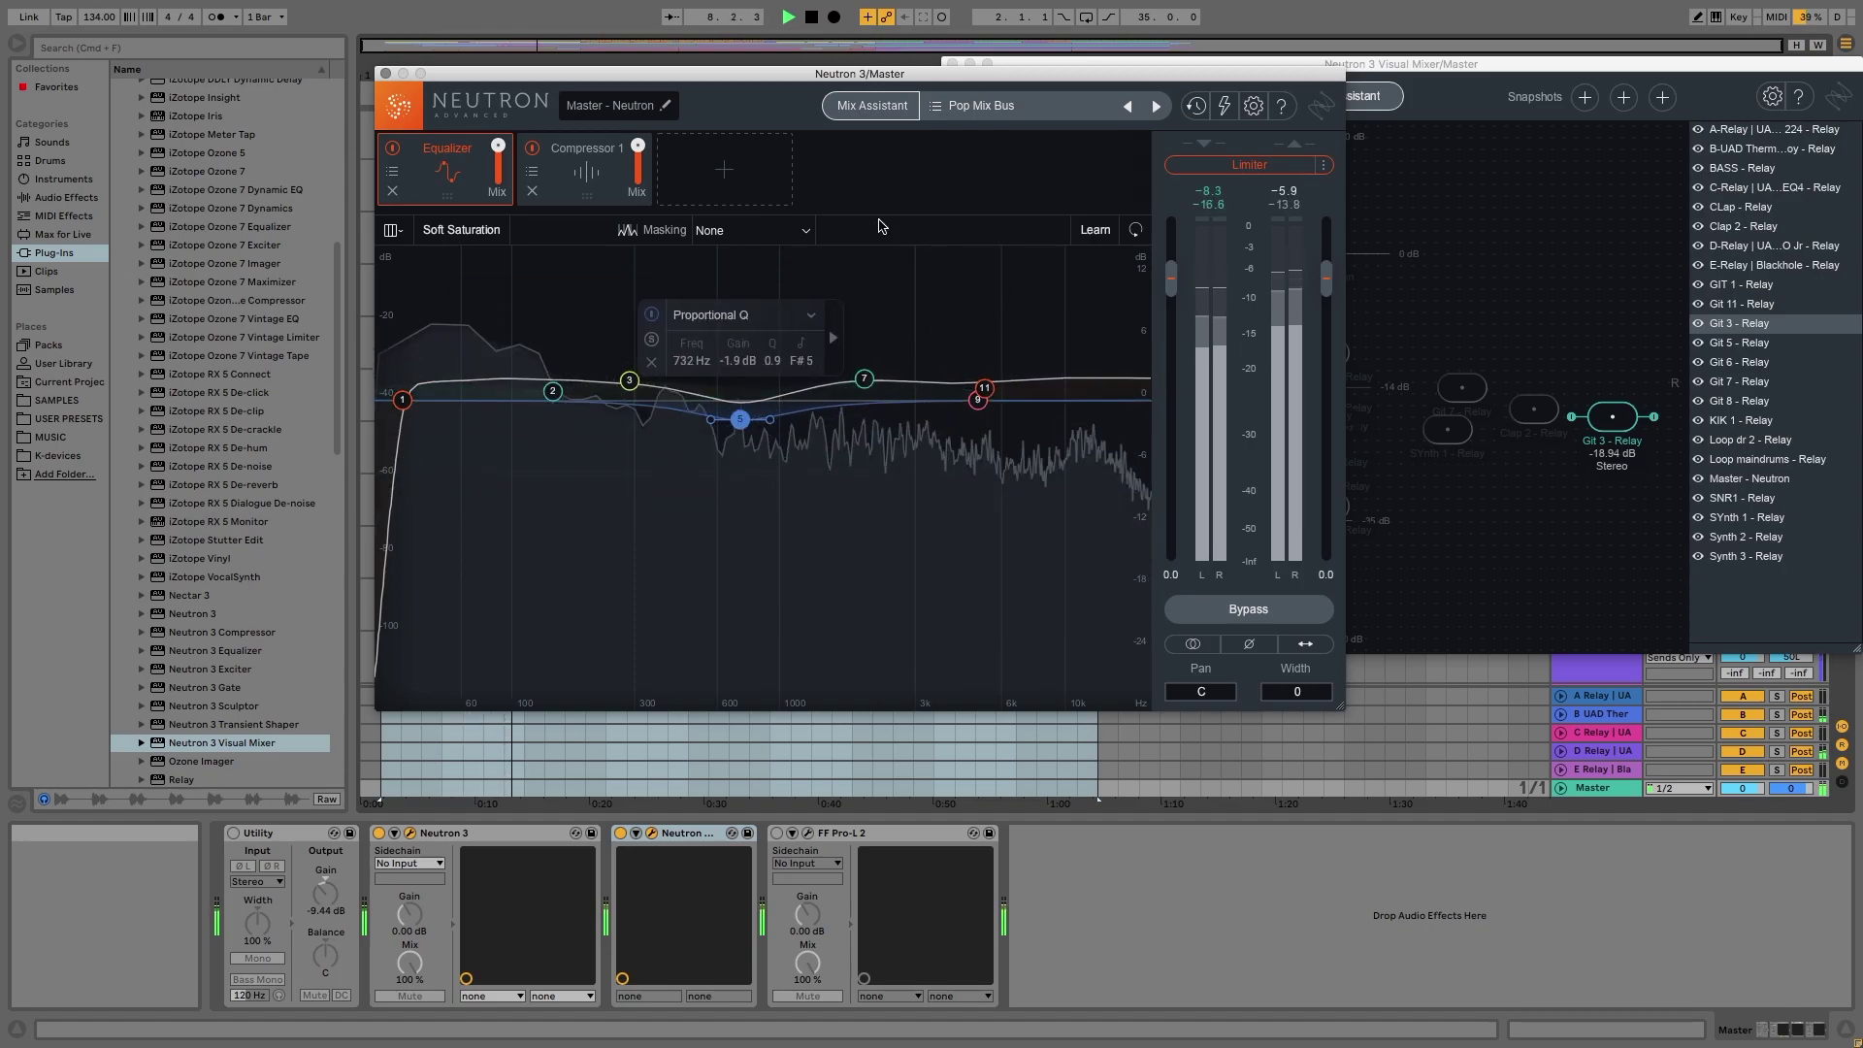
# Examine the low-band and high-band settings of Compressor 1 on the master
pyautogui.click(579, 189)
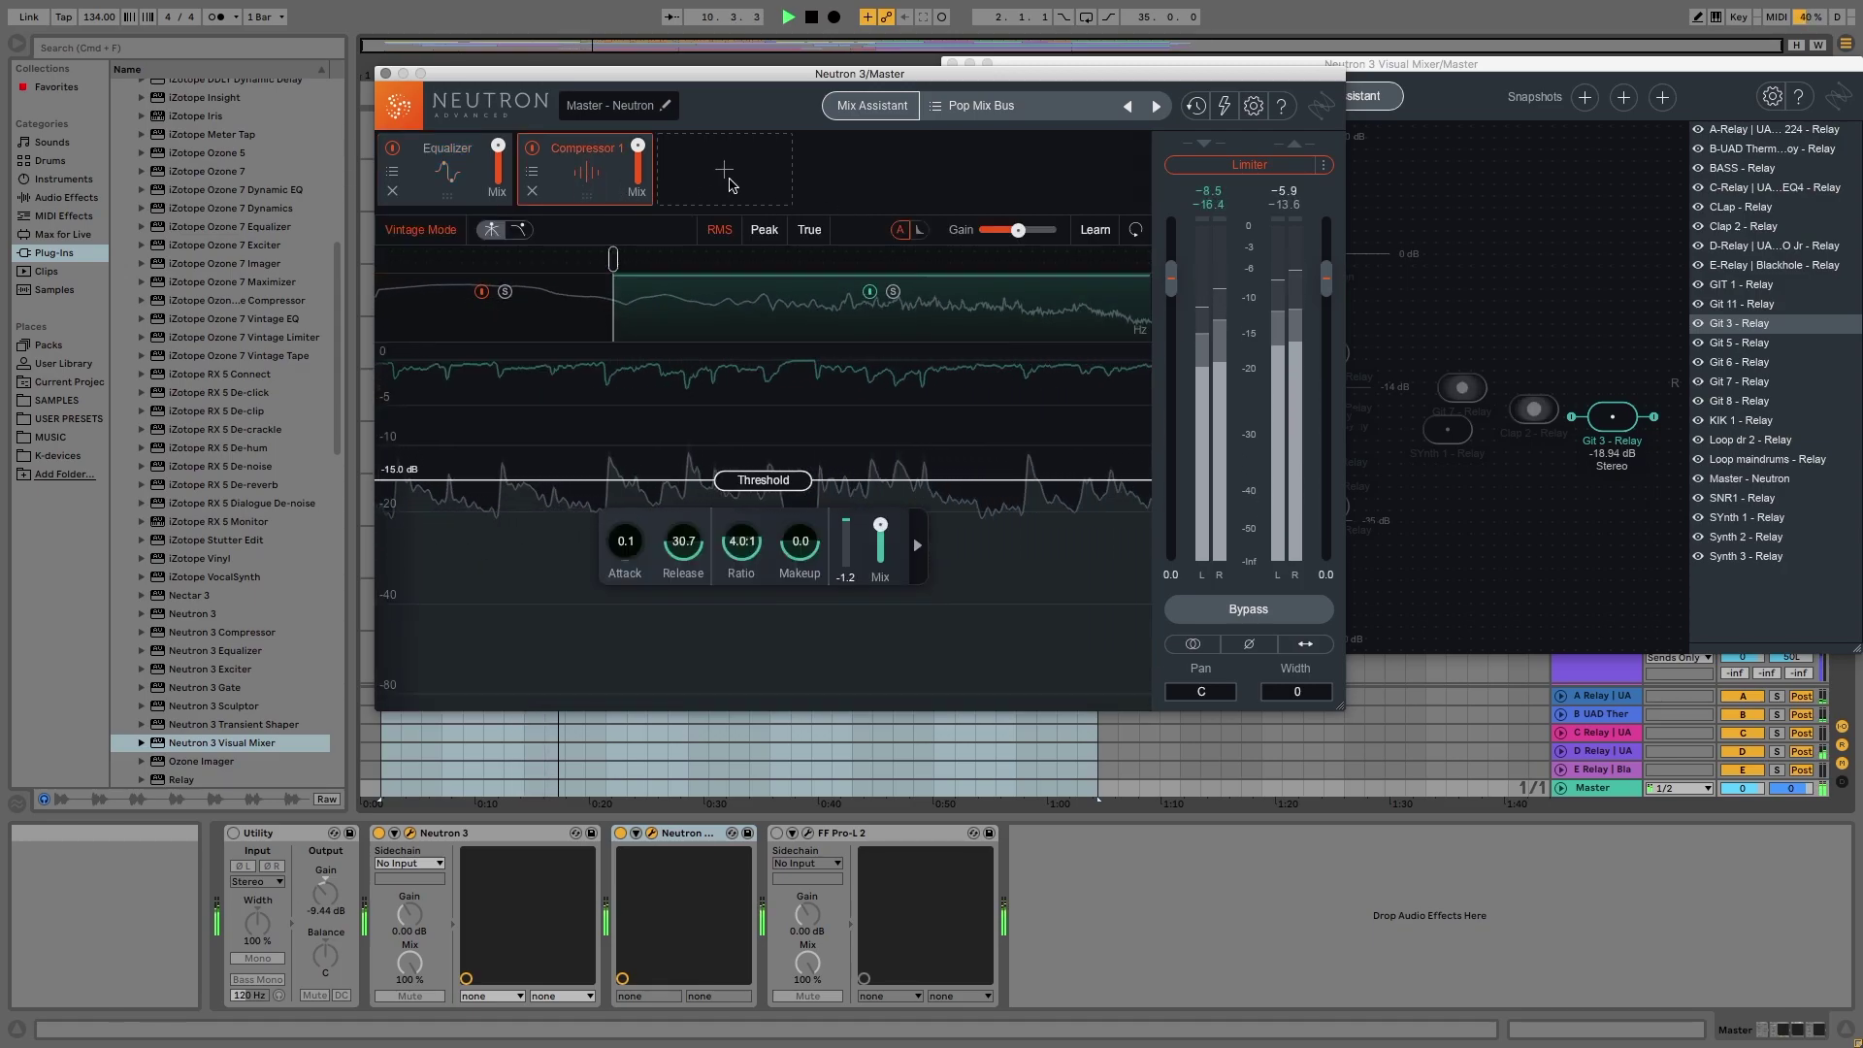
pyautogui.click(582, 320)
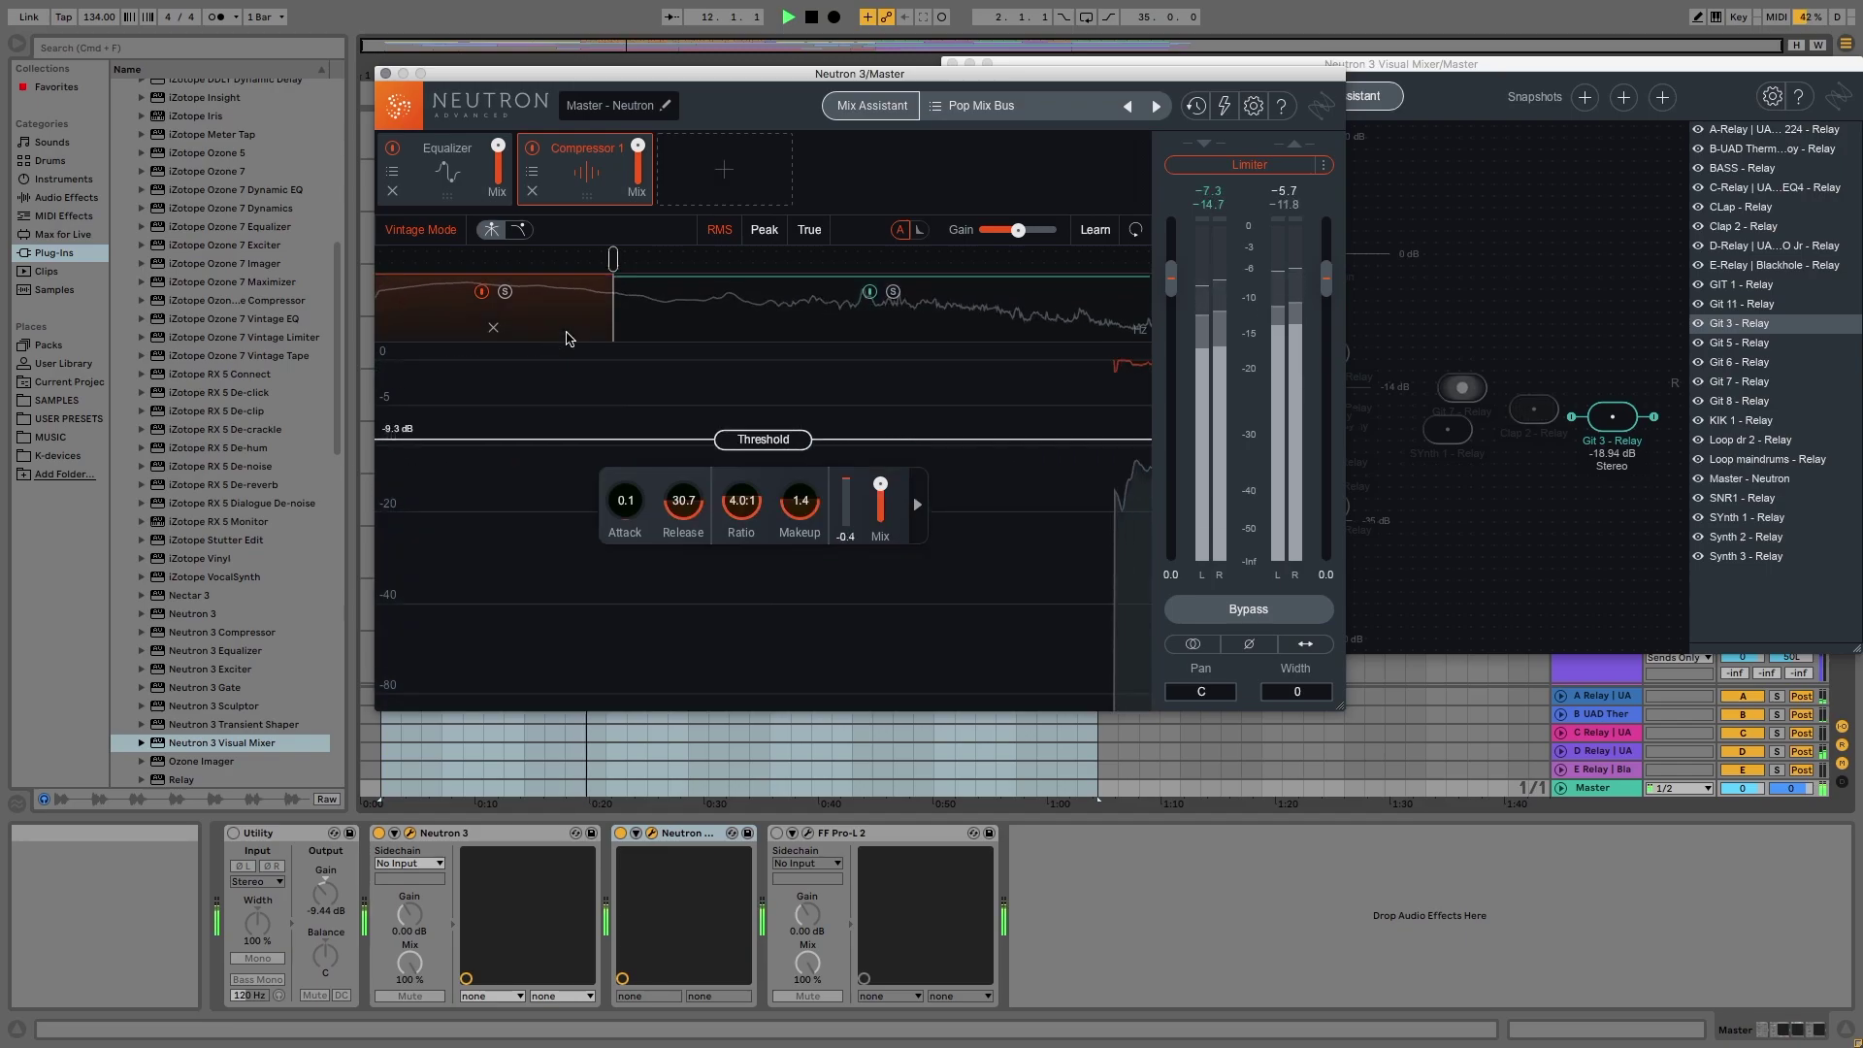
pyautogui.click(707, 317)
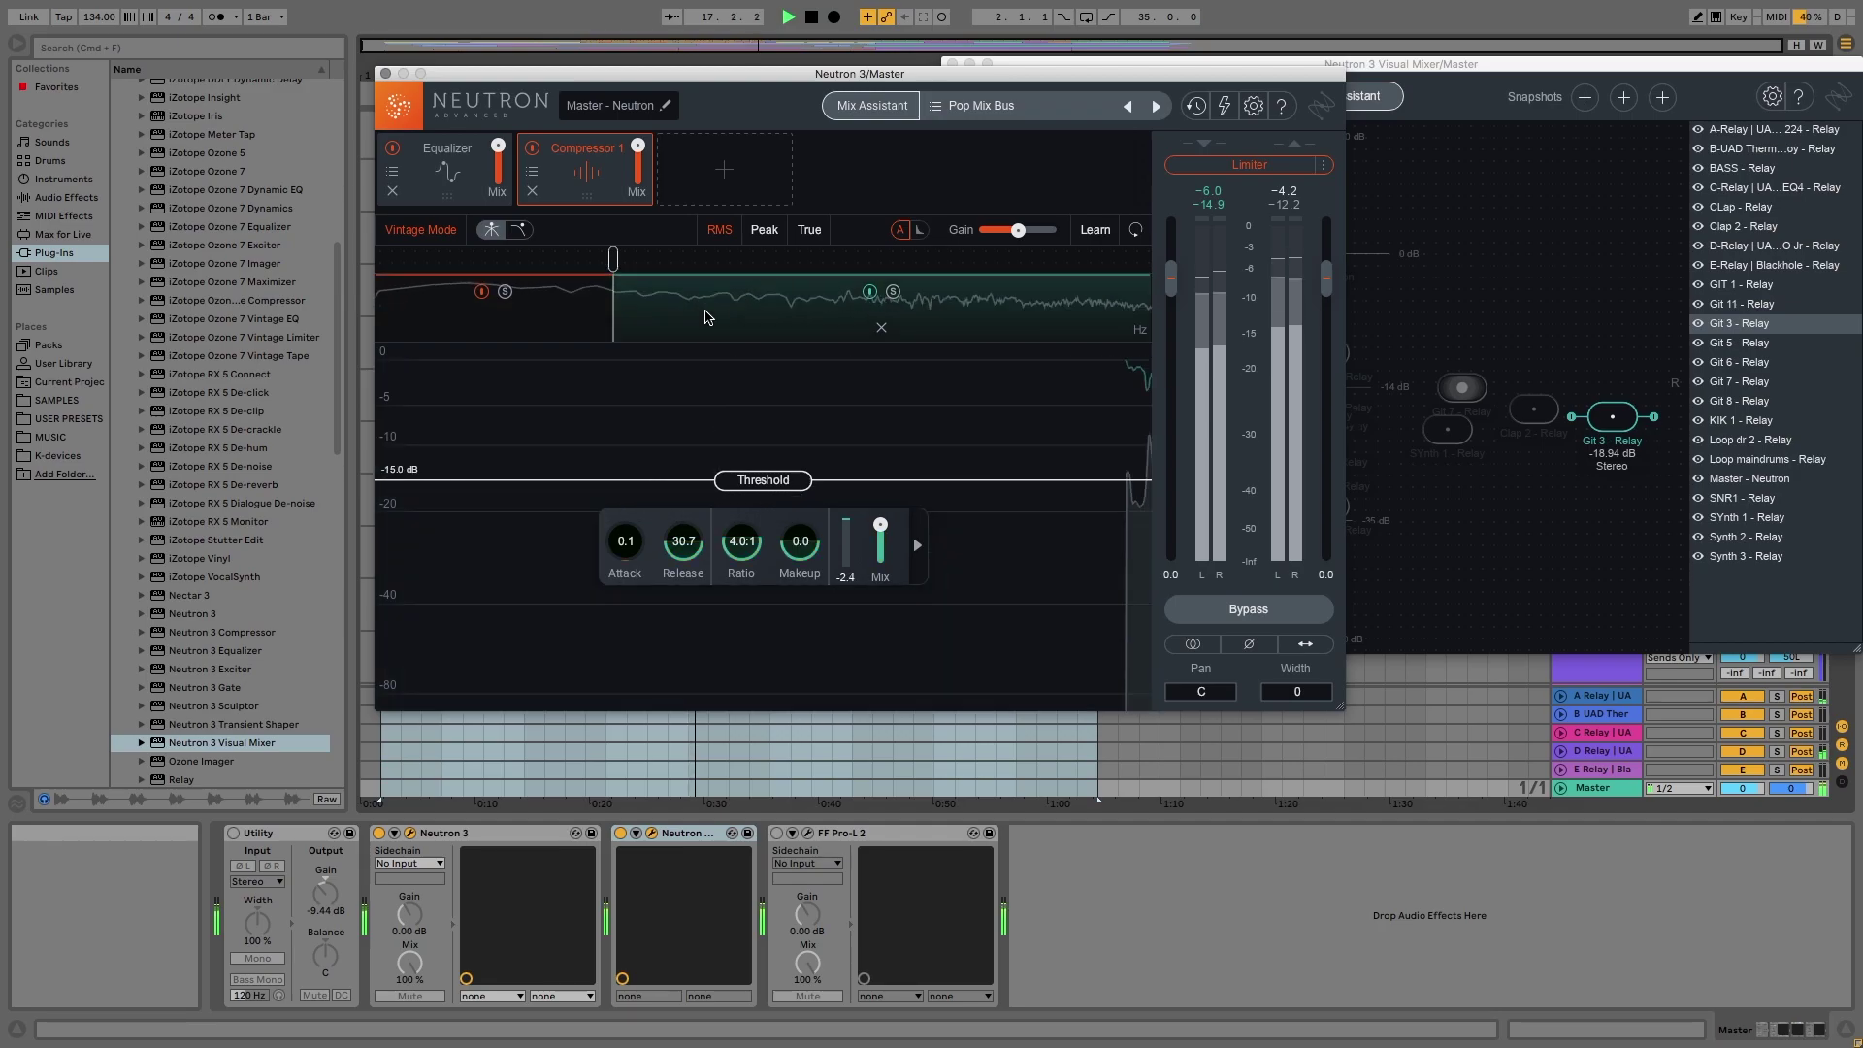
# Add a Sculptor module to the master's Neutron 3 chain with the all-purpose Add Polish target
pyautogui.click(724, 170)
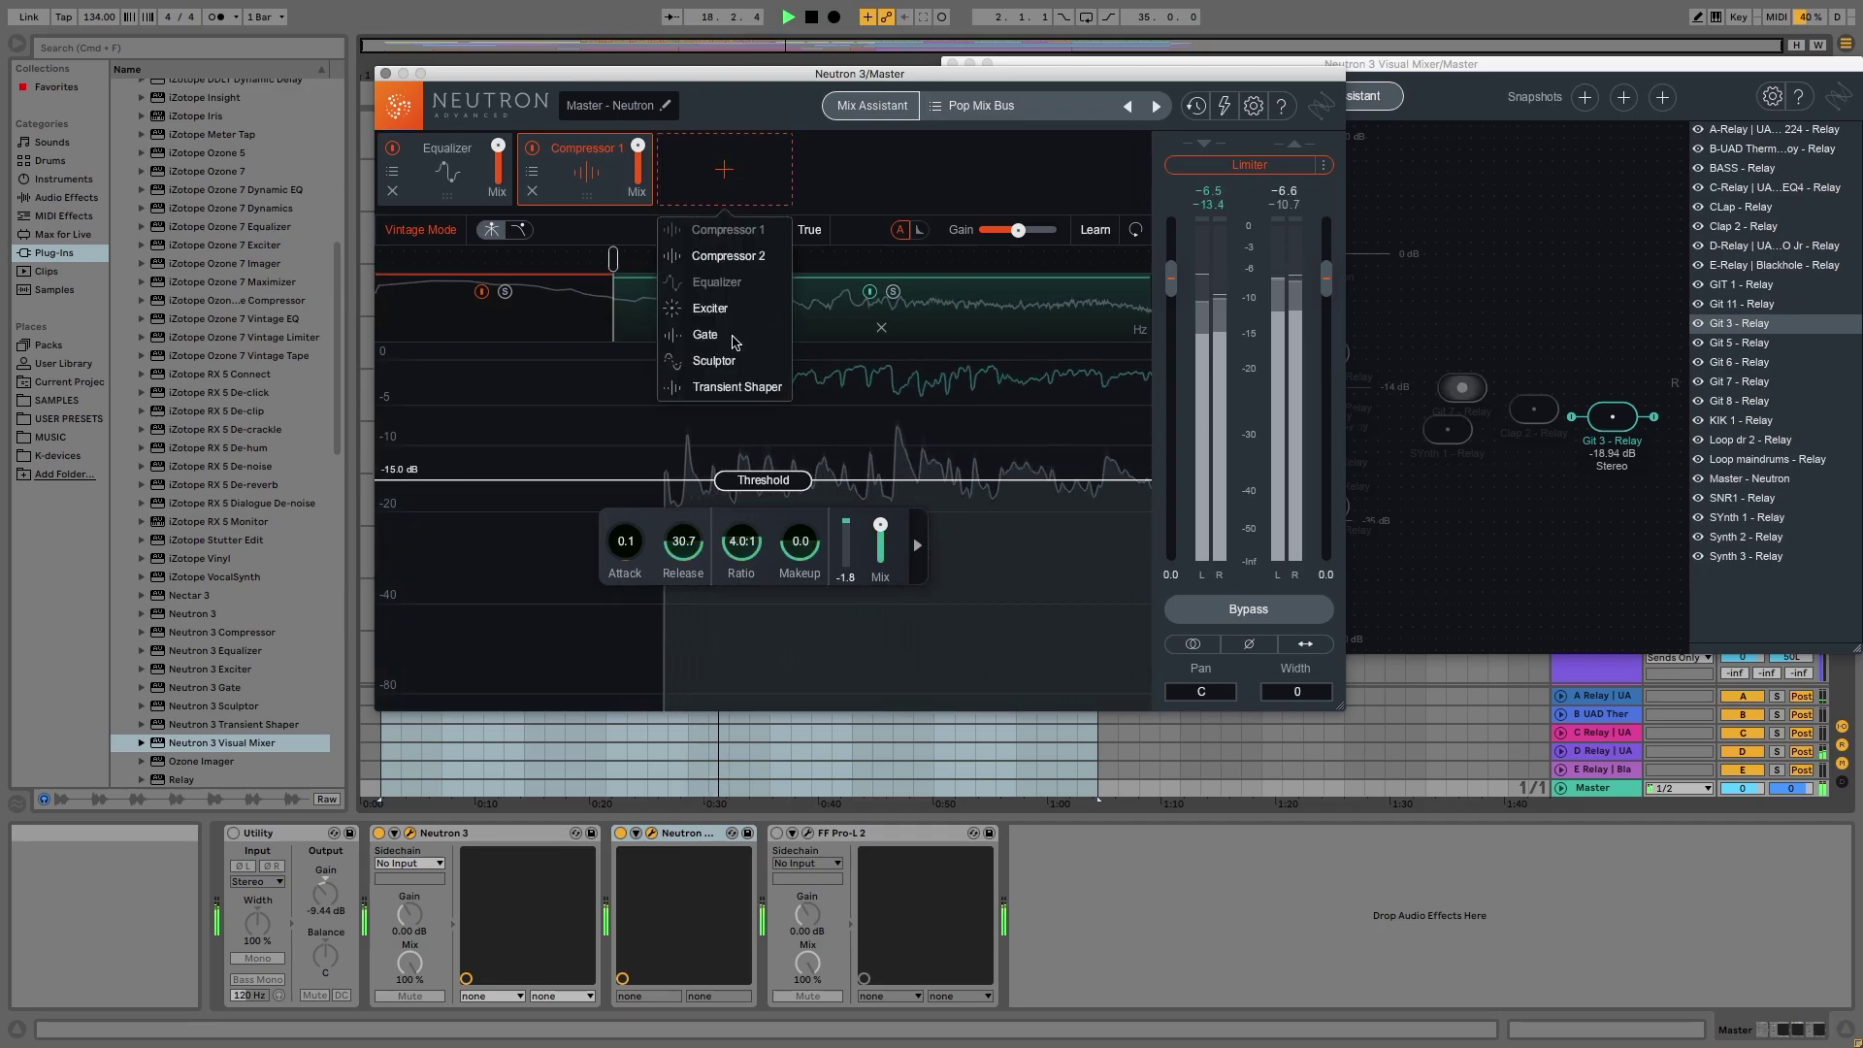
pyautogui.click(714, 360)
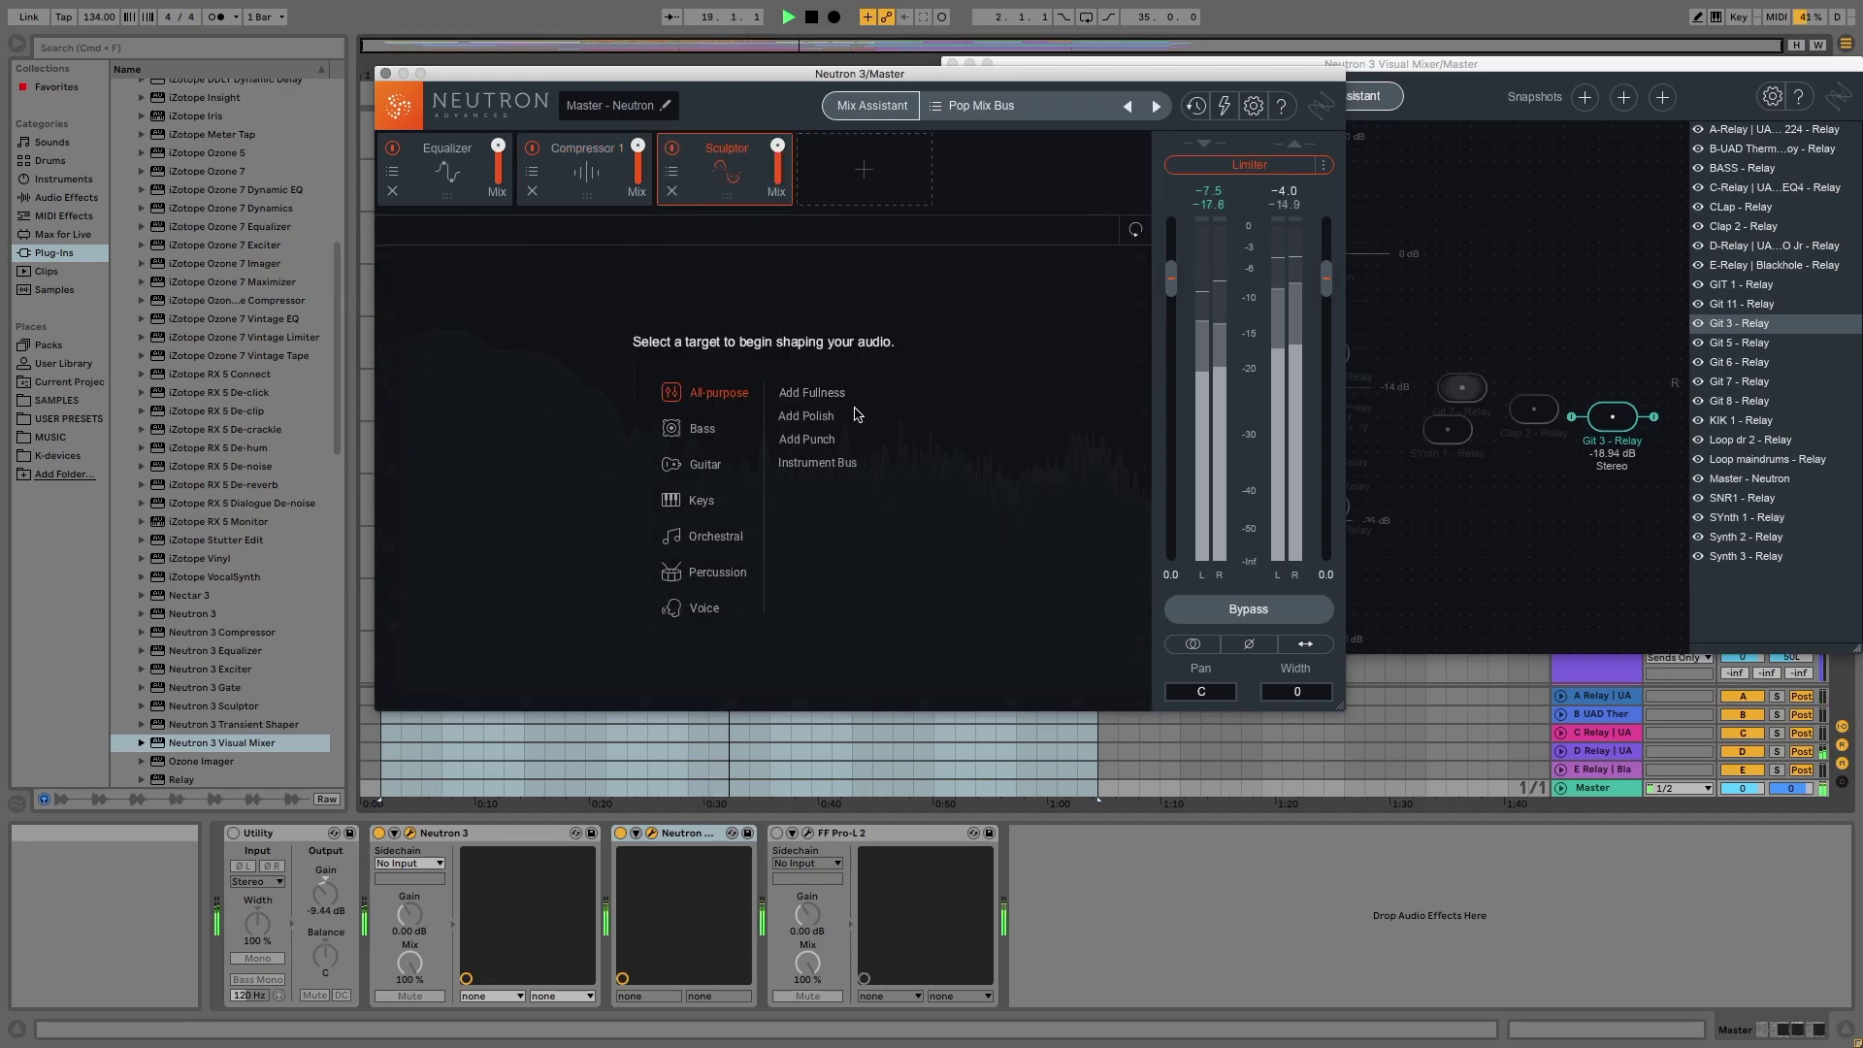
pyautogui.click(806, 416)
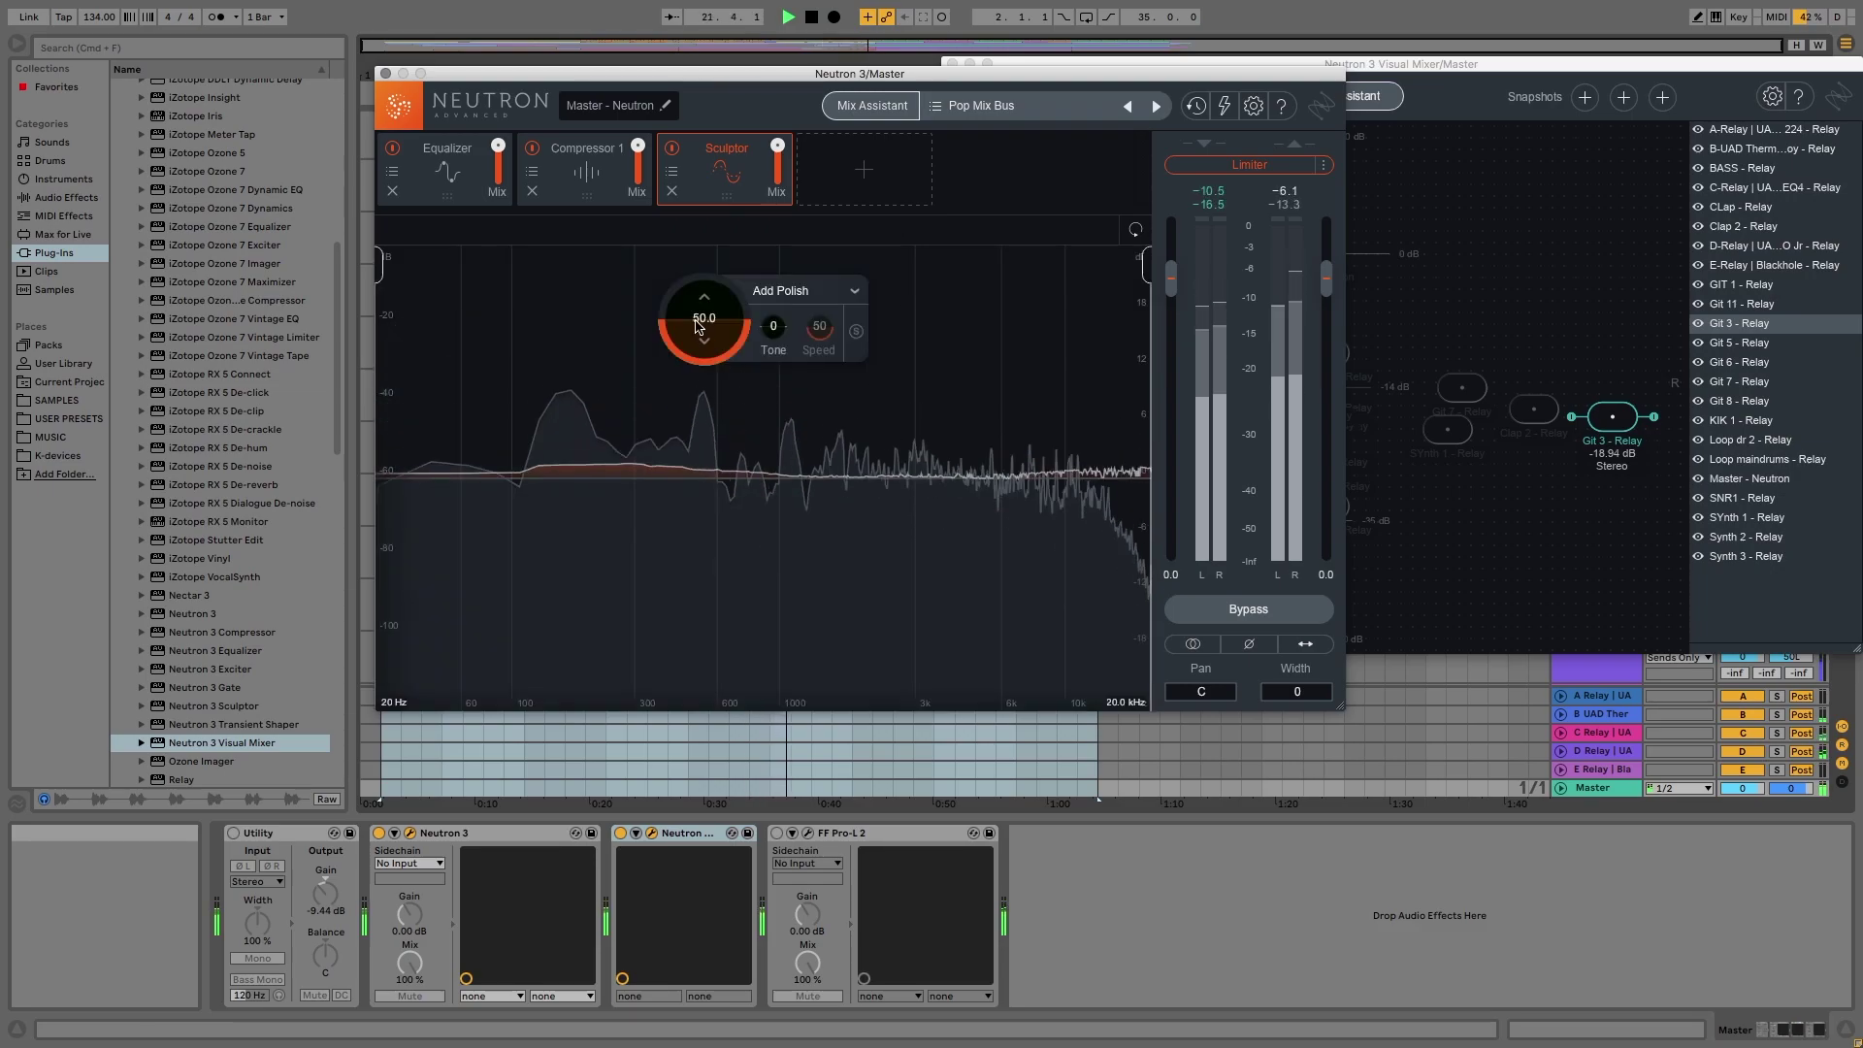
# Set the Sculptor amount to 62.0, comparing the sound with the module bypassed and active
pyautogui.click(672, 149)
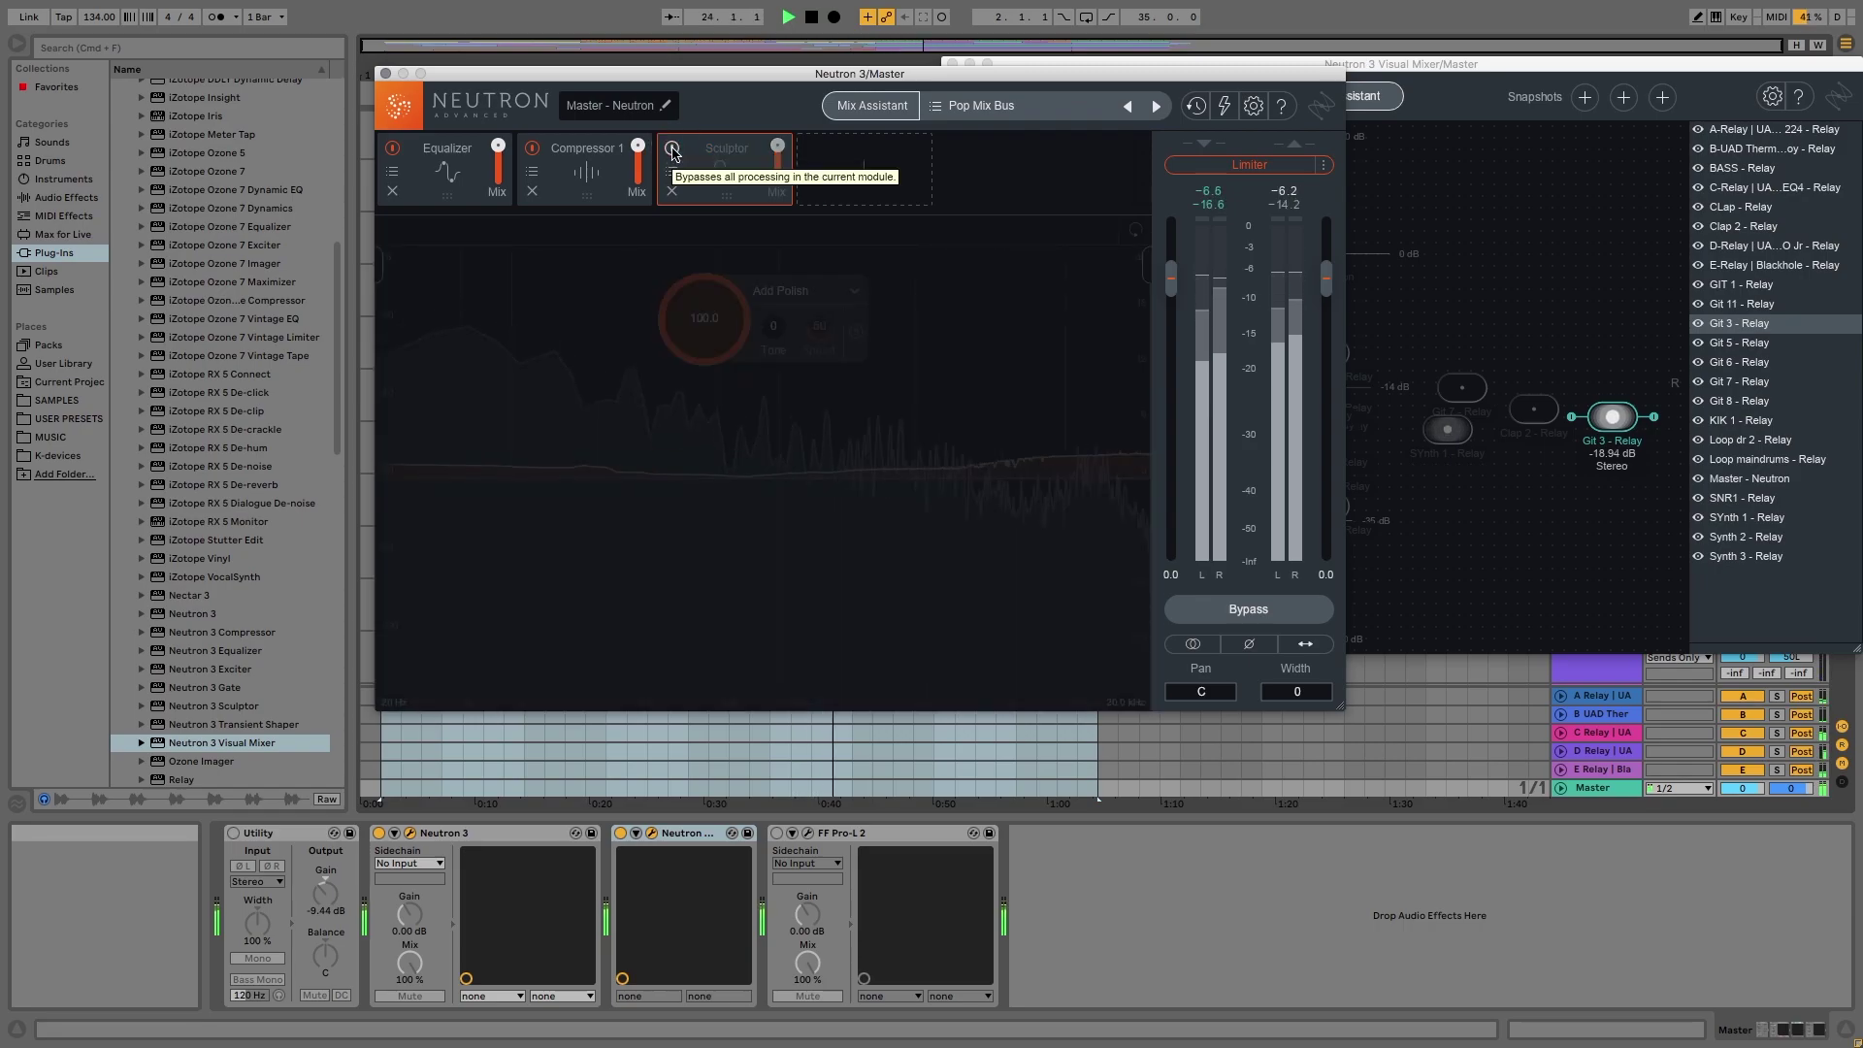
pyautogui.click(672, 148)
pyautogui.moveTo(706, 316); pyautogui.dragTo(709, 326)
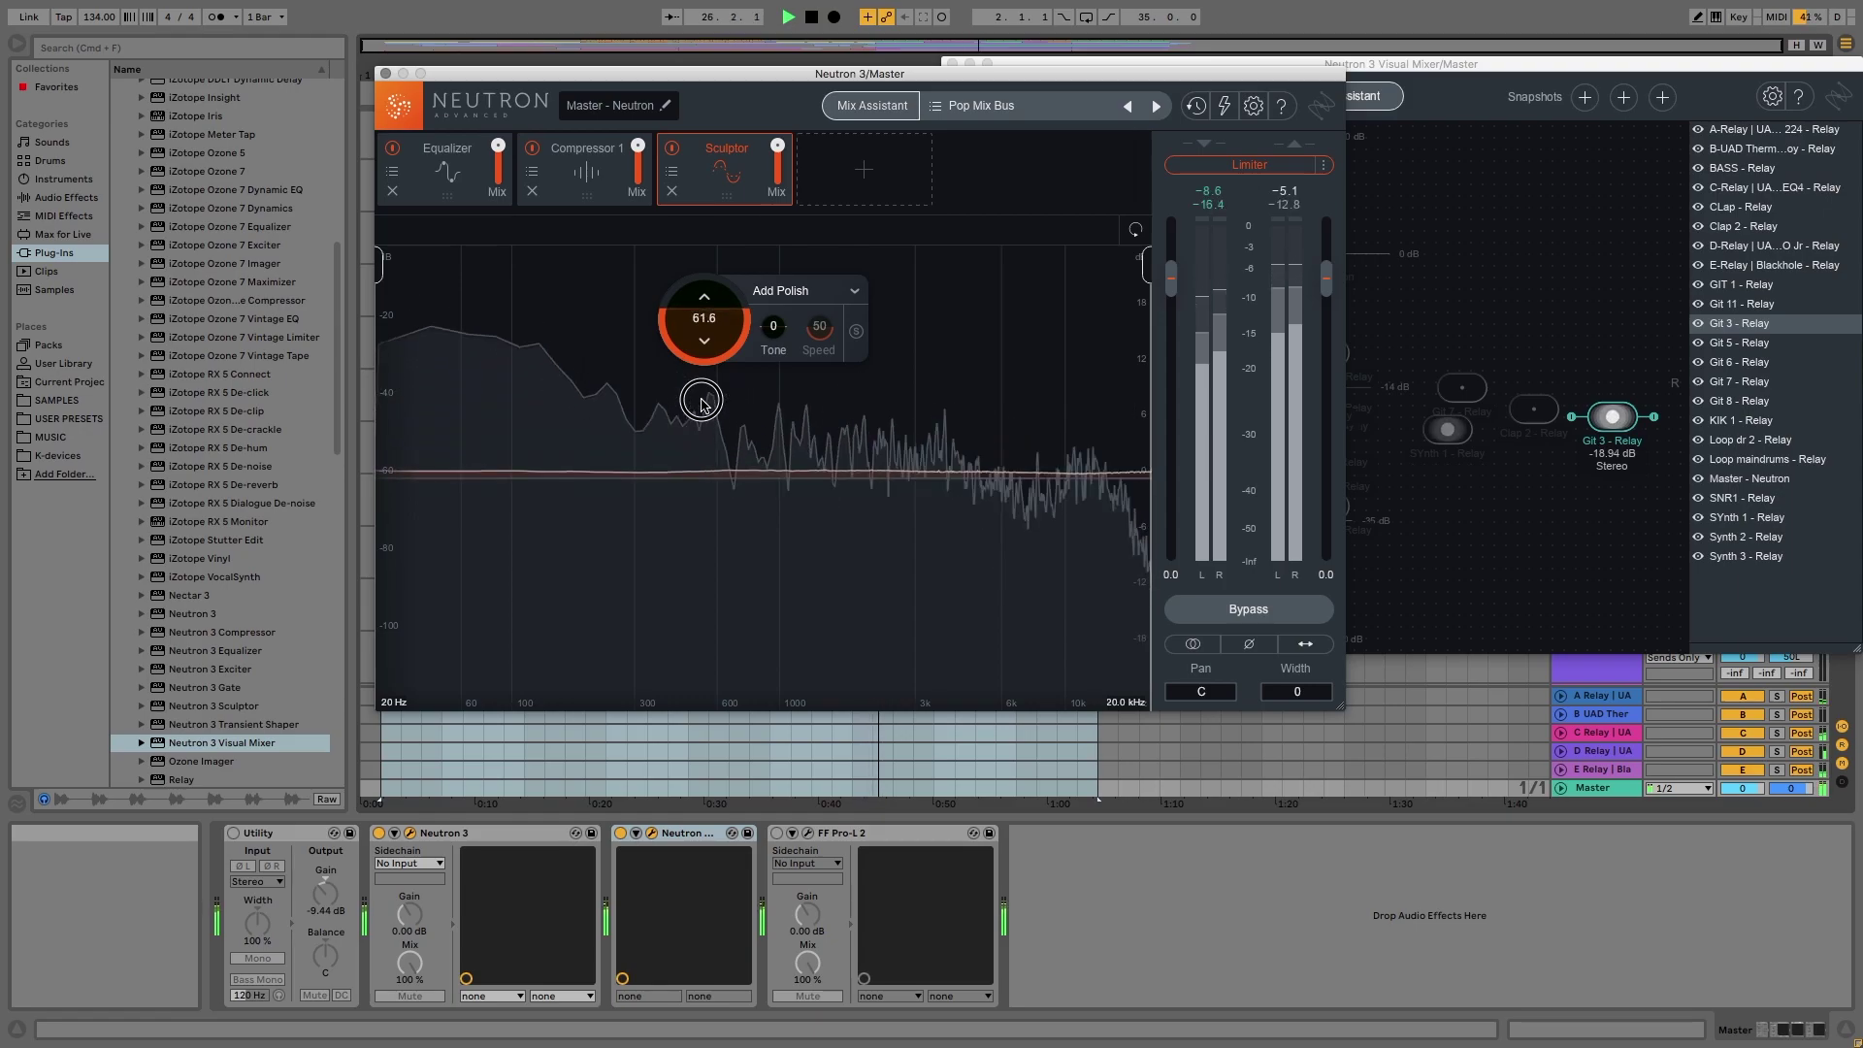
pyautogui.click(672, 150)
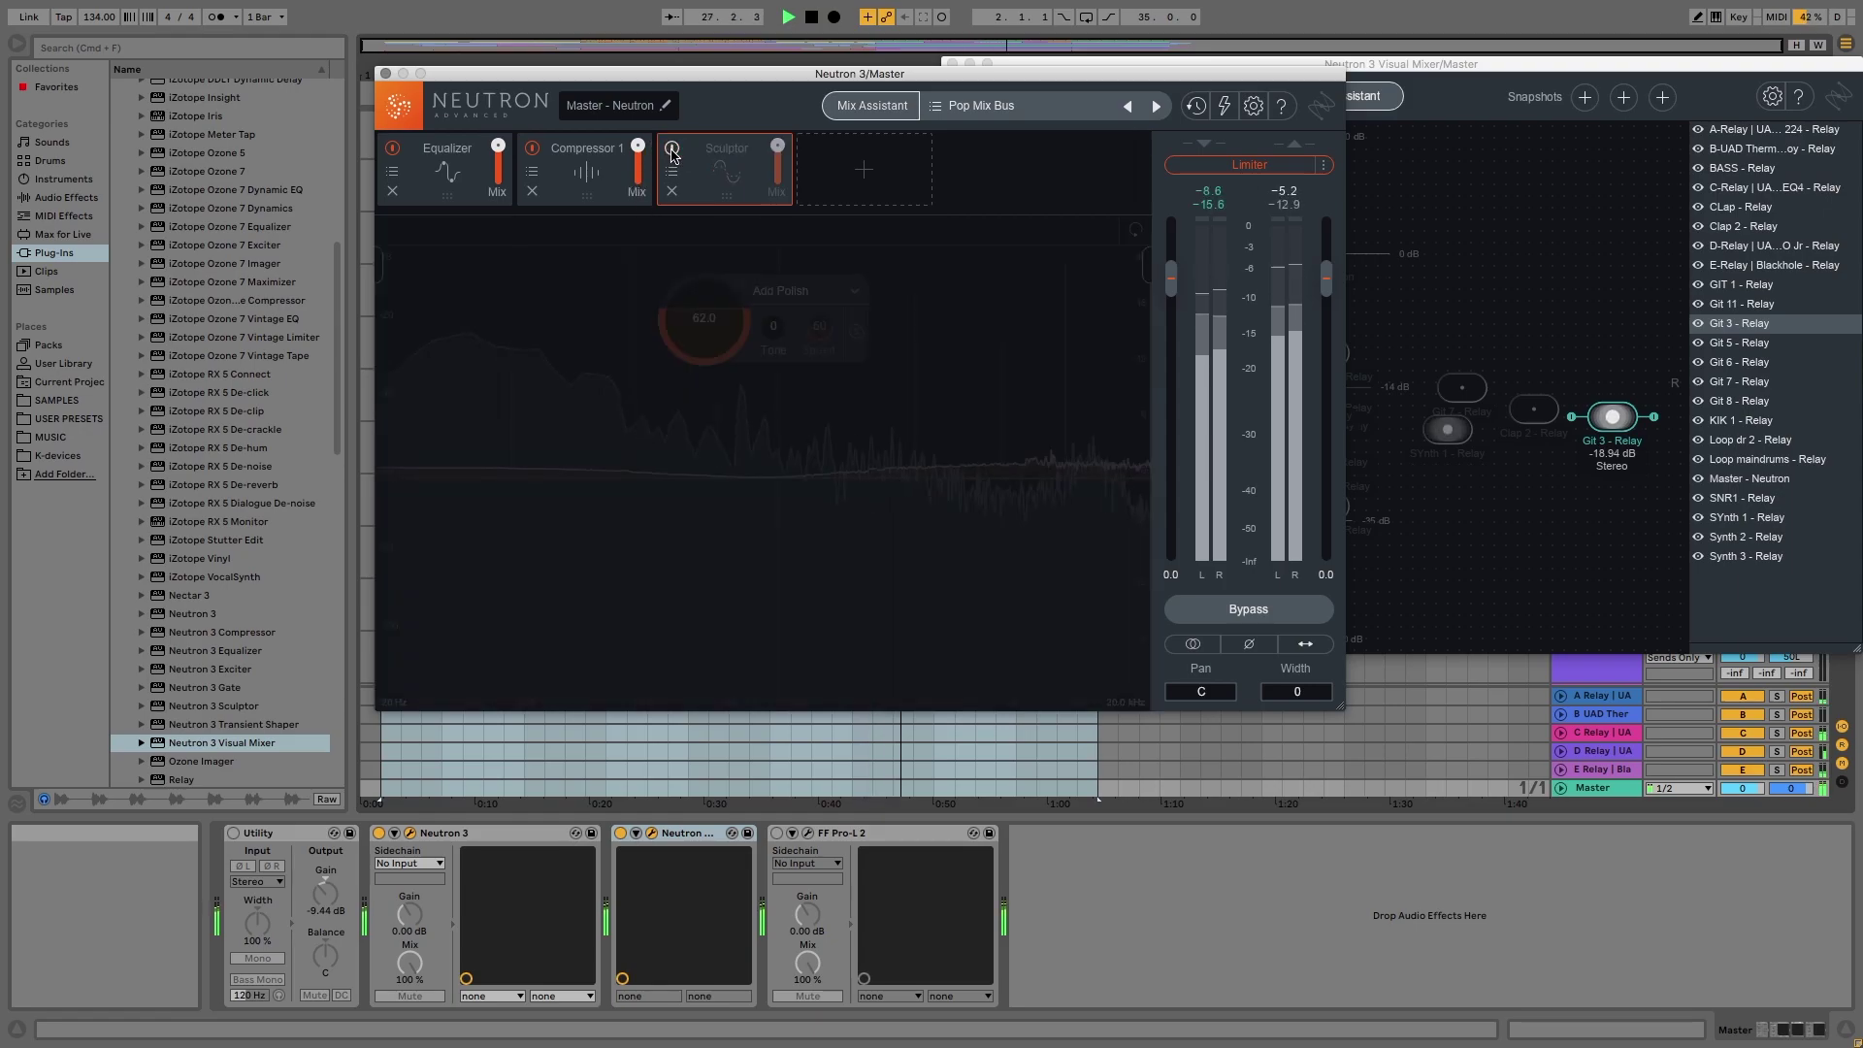
pyautogui.click(671, 149)
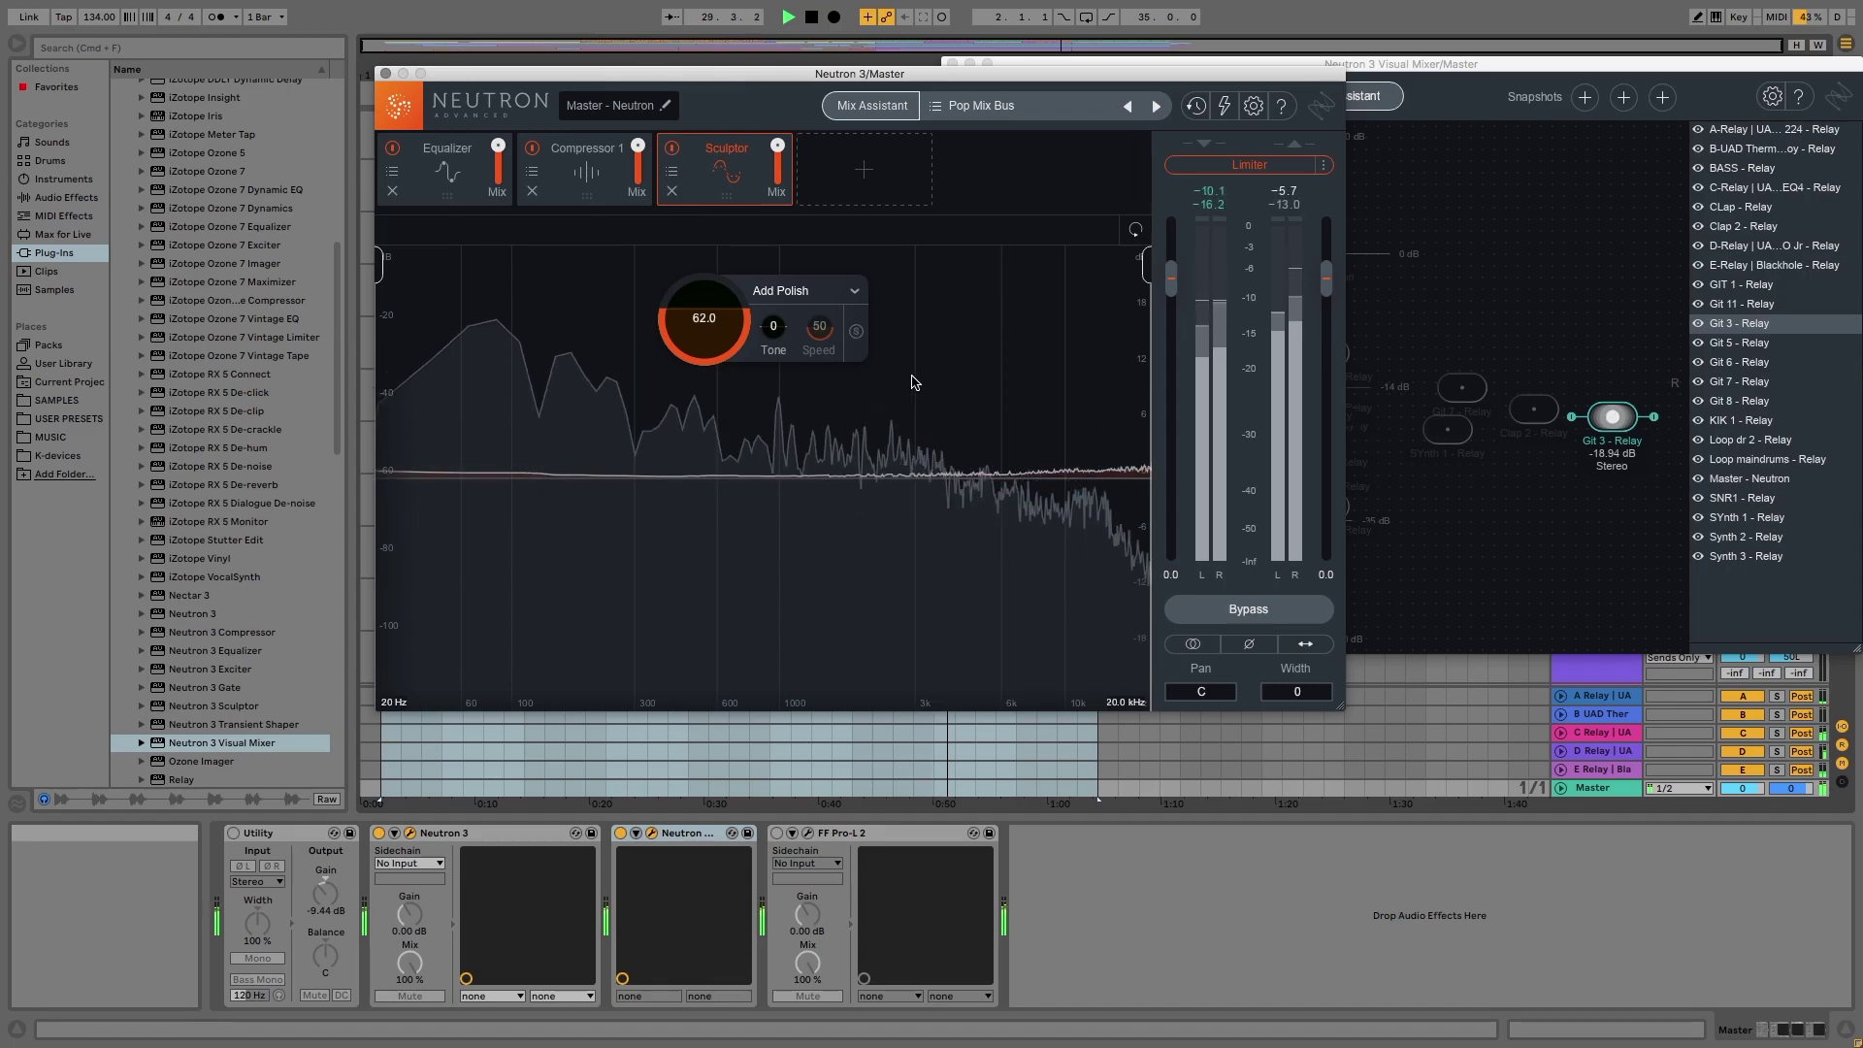
# Compare the playing mix with the whole master Neutron 3 chain bypassed and active, keeping the Visual Mixer in view
pyautogui.click(1242, 615)
pyautogui.click(1244, 615)
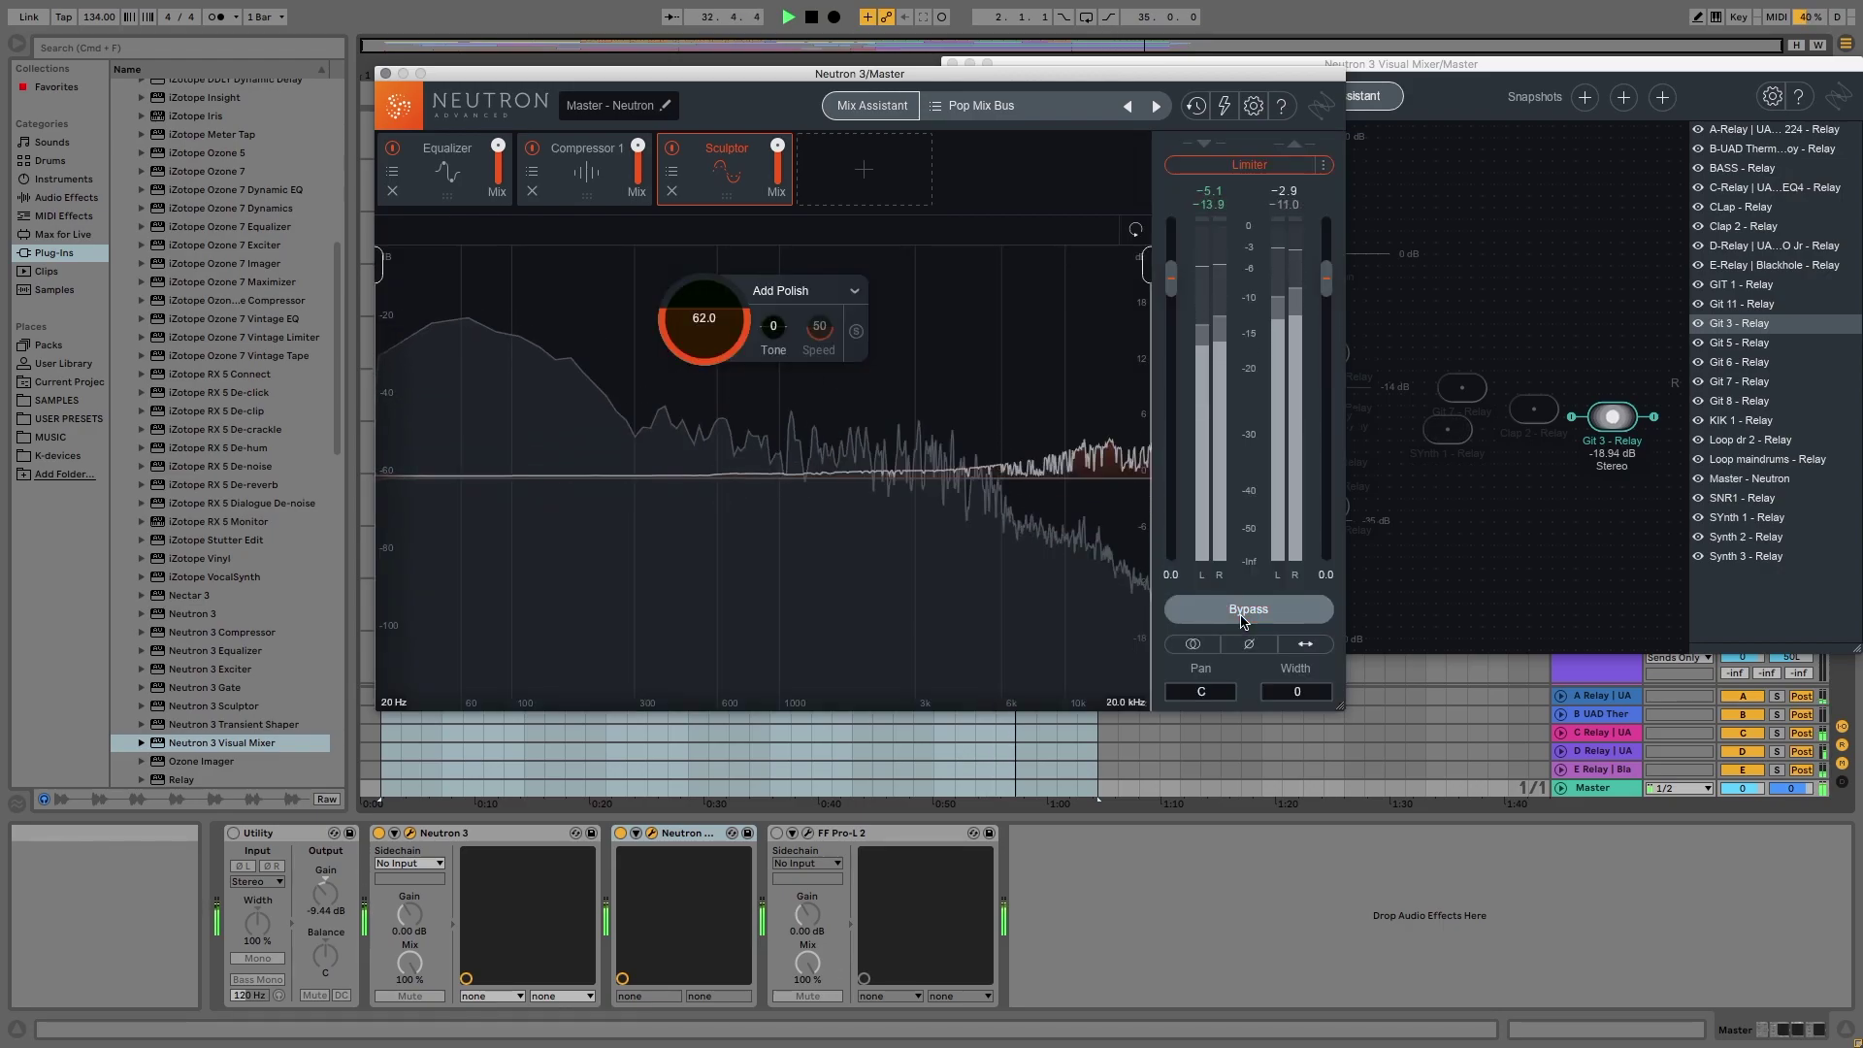
pyautogui.click(1244, 613)
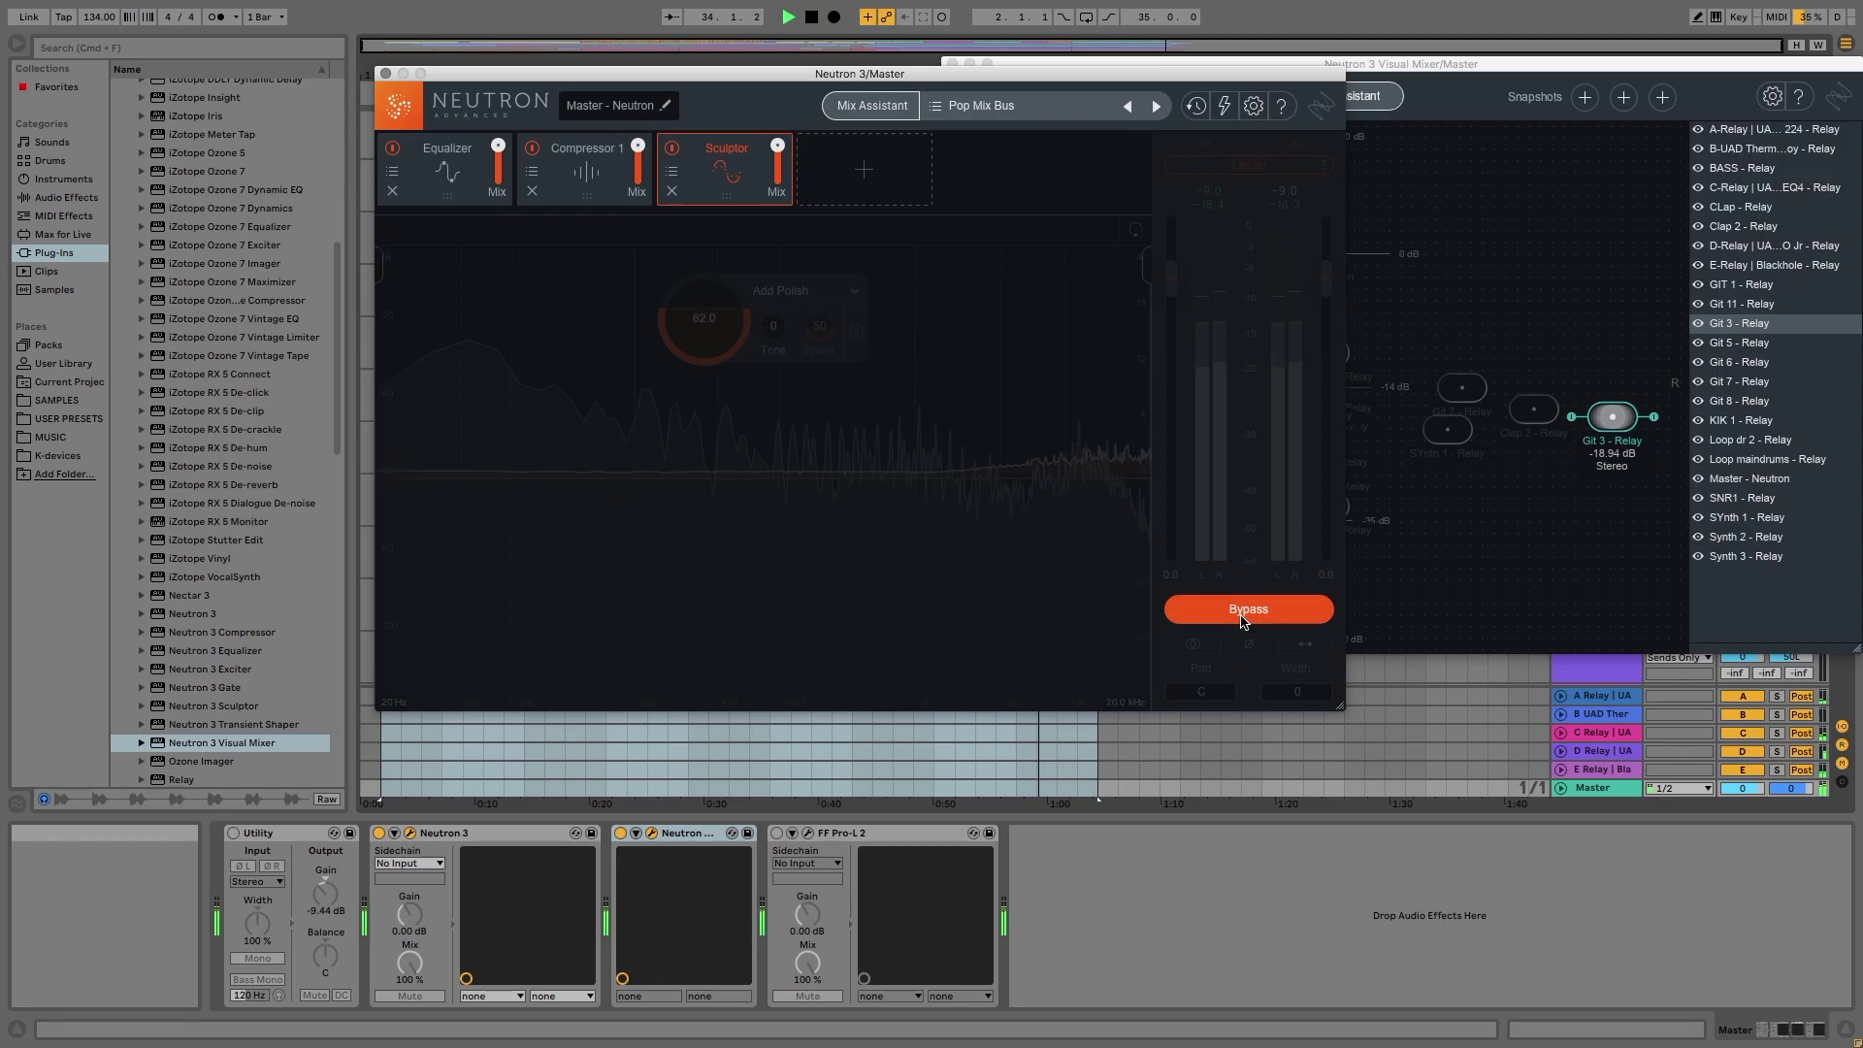
pyautogui.click(1243, 615)
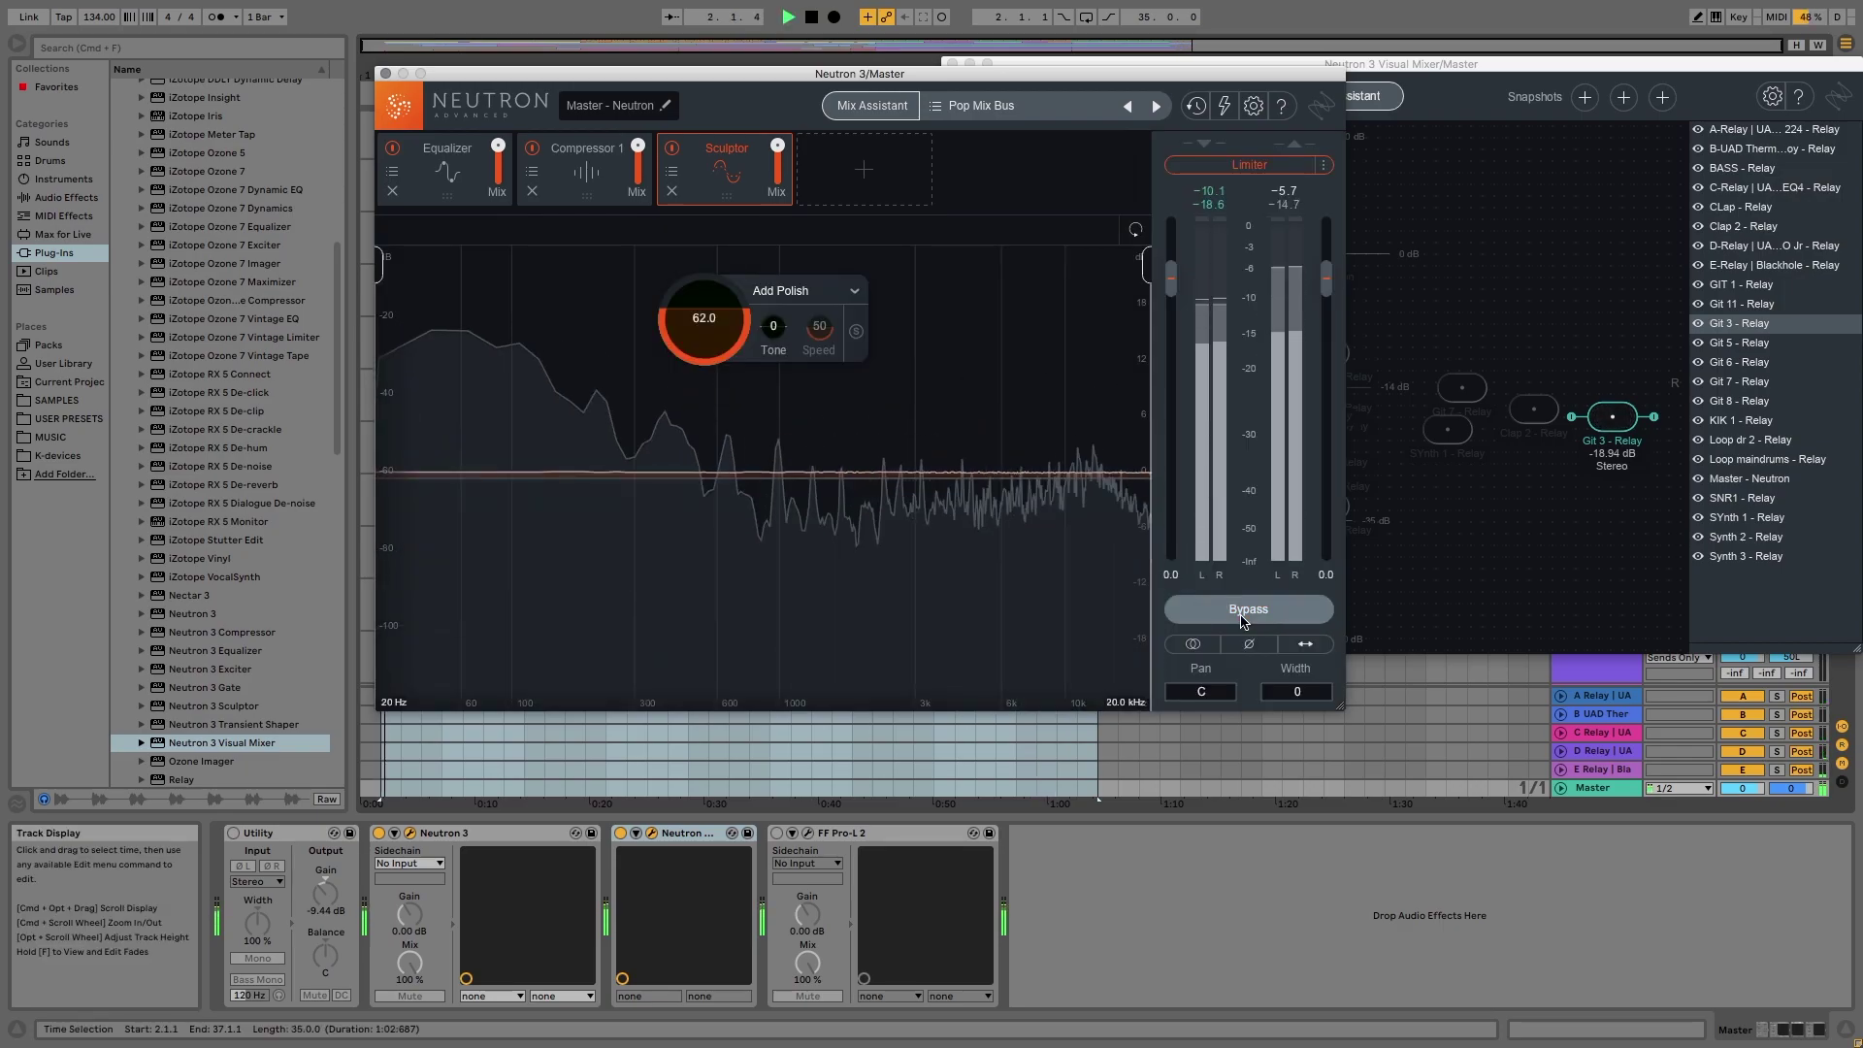
pyautogui.click(1244, 615)
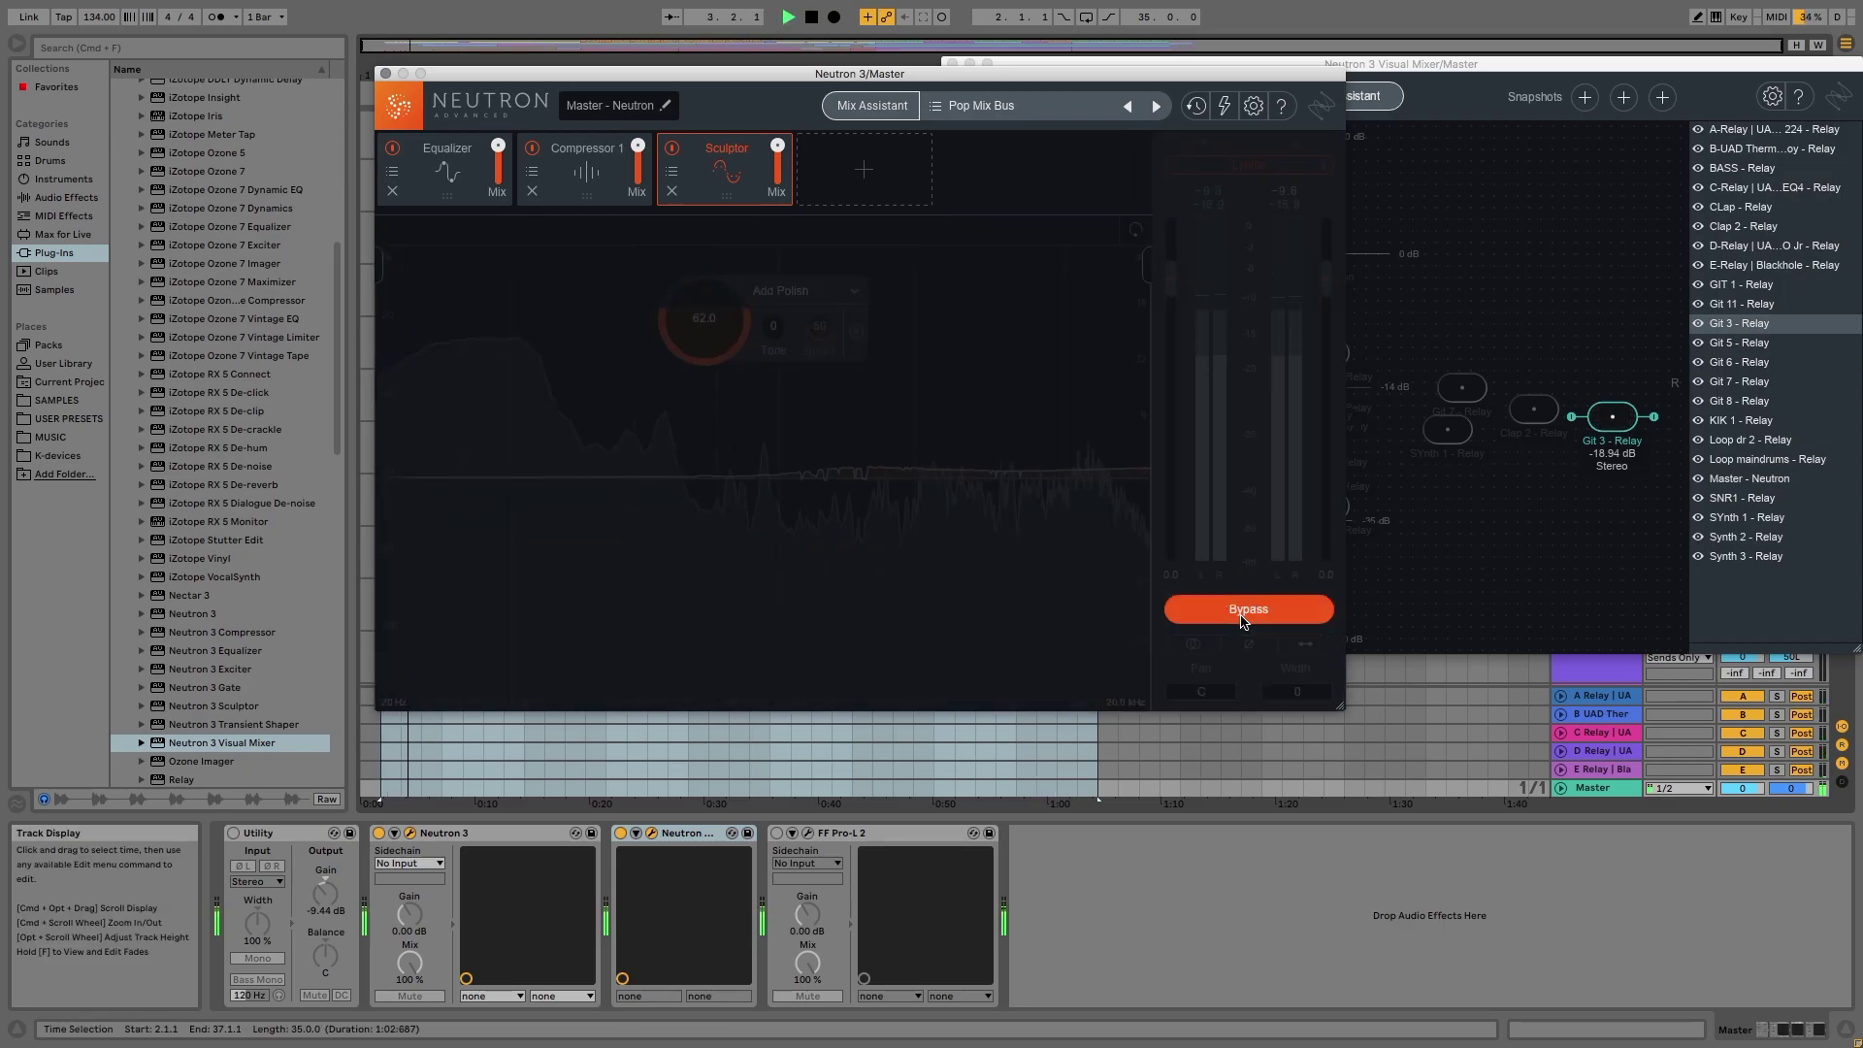
pyautogui.click(1244, 615)
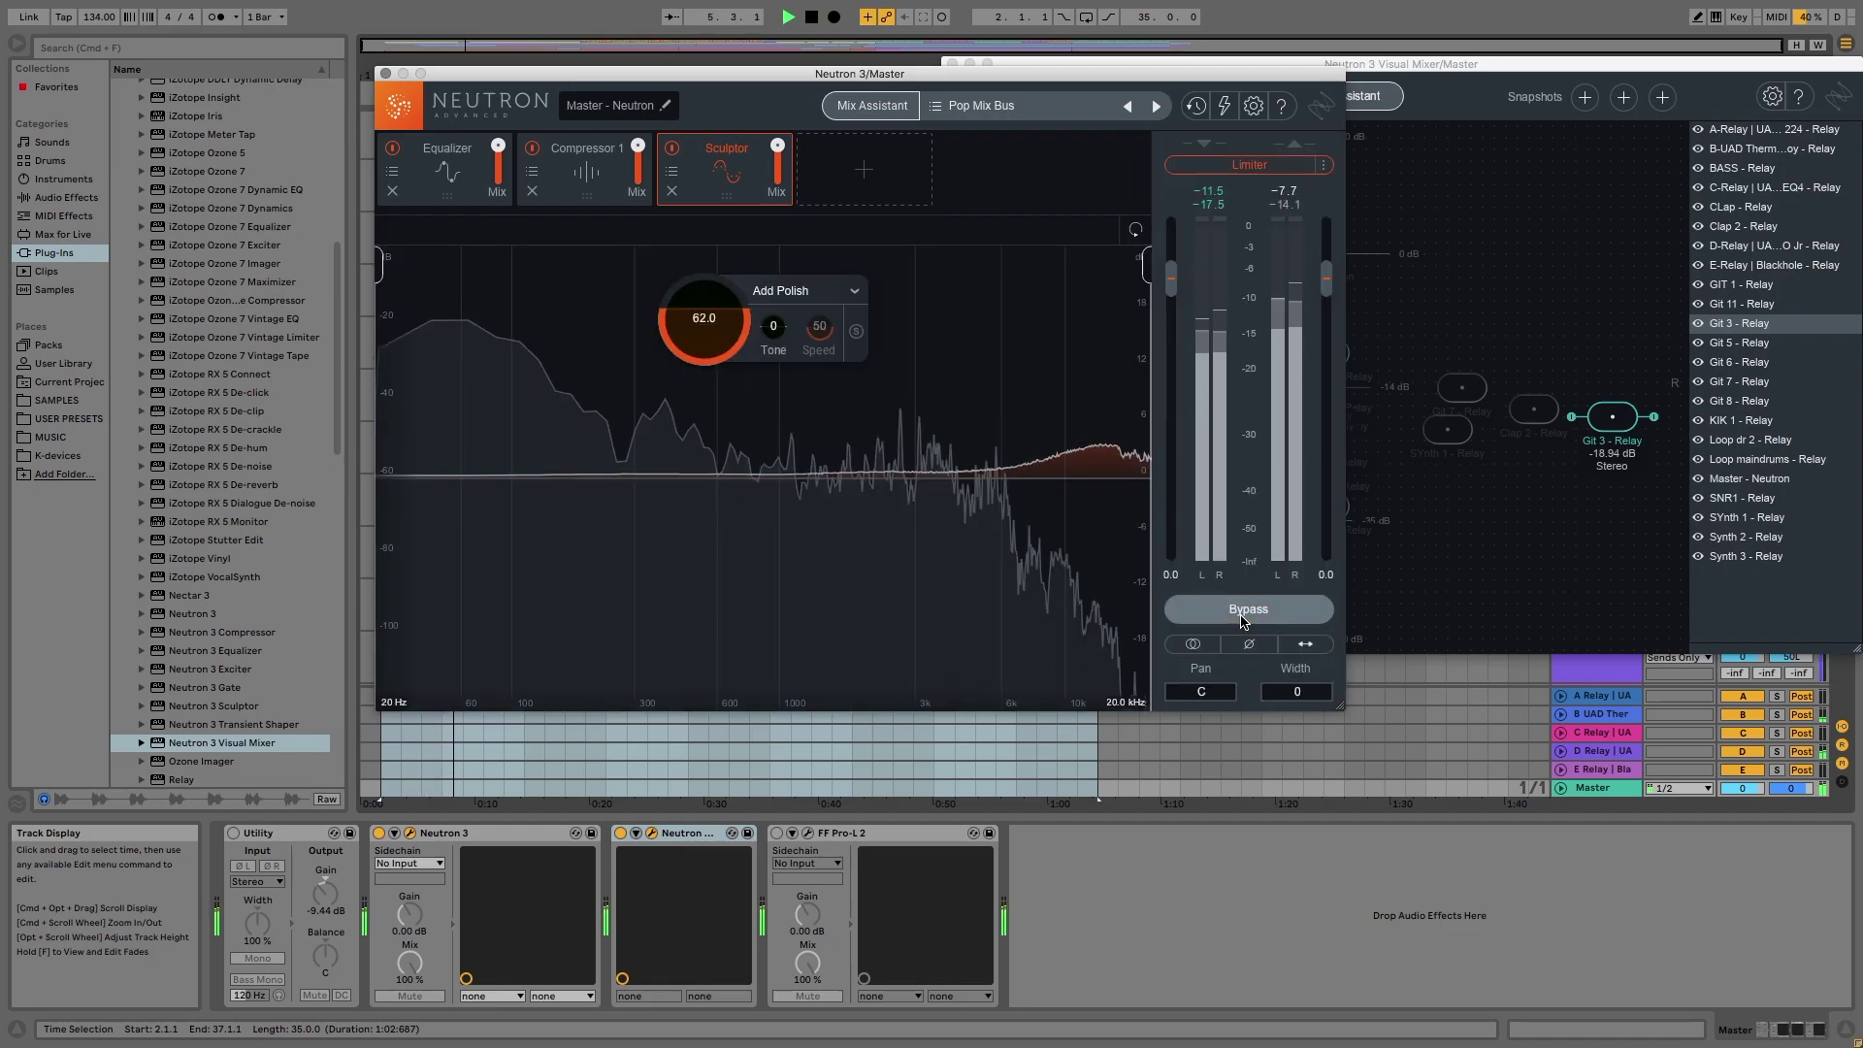
pyautogui.moveTo(686, 73); pyautogui.dragTo(310, 44)
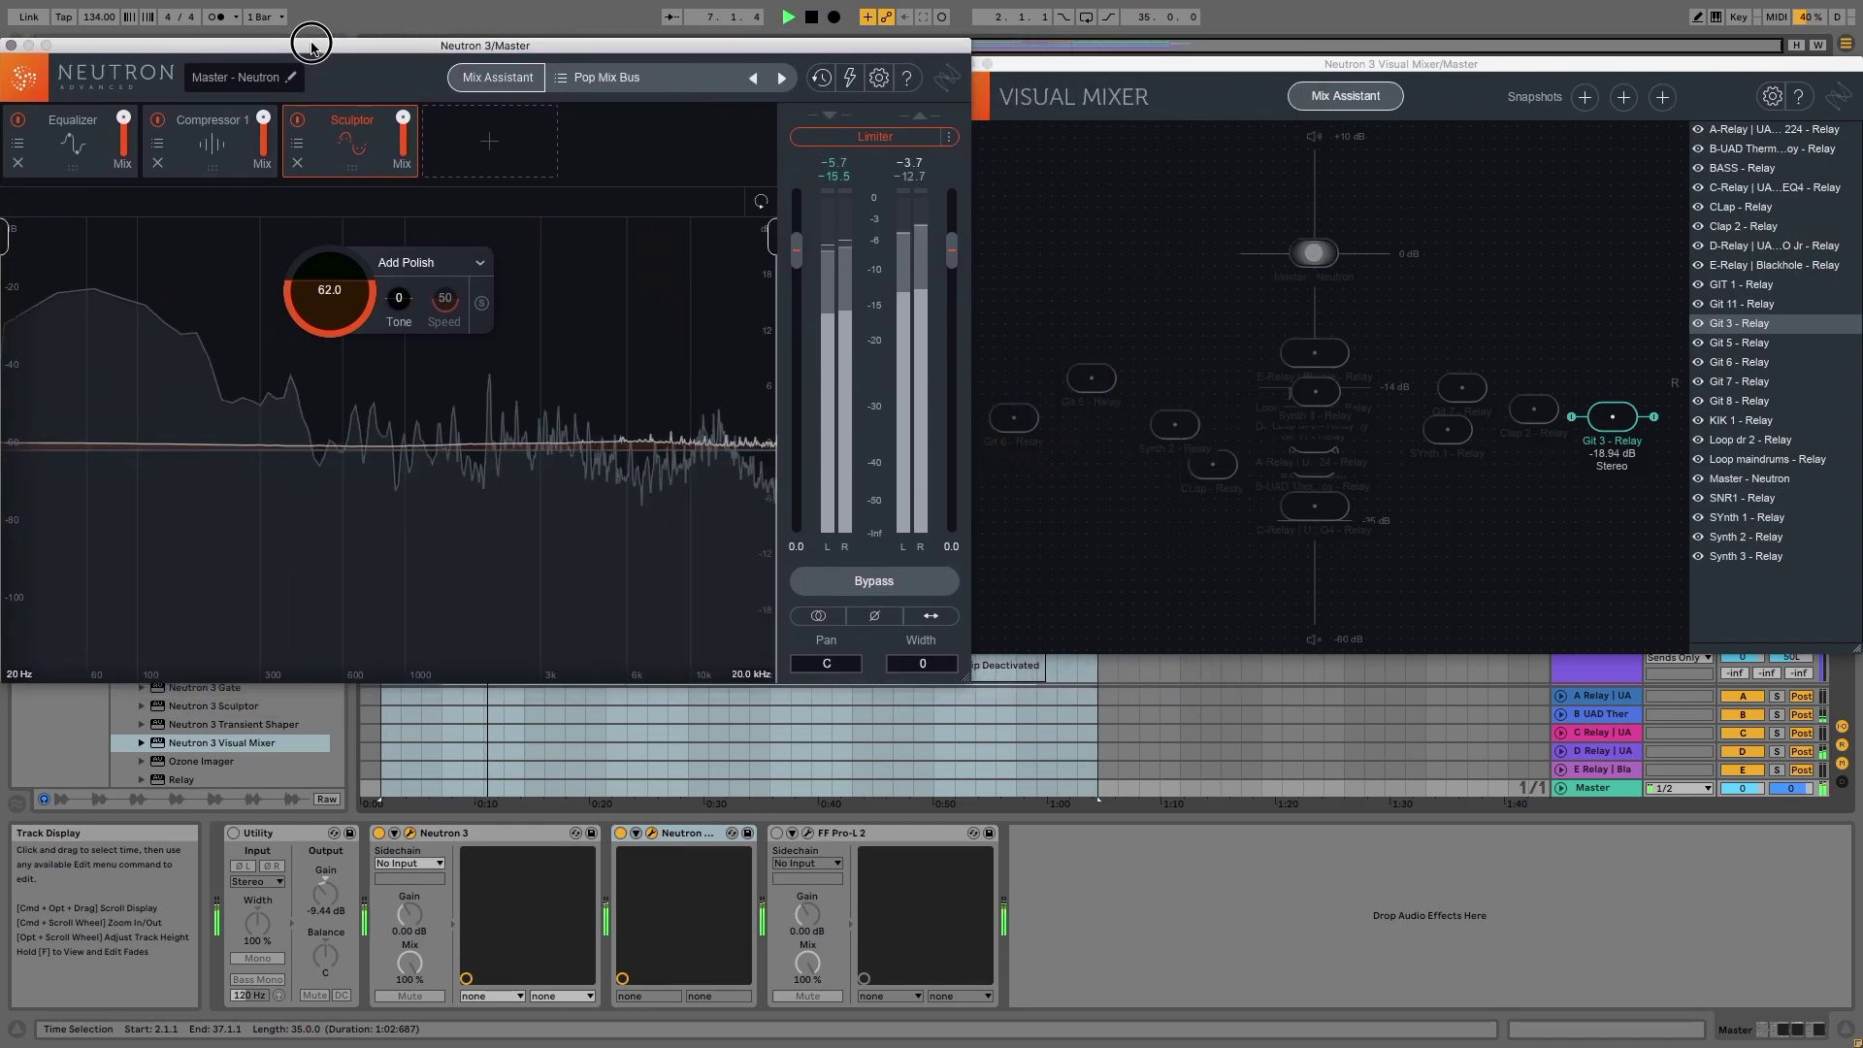
pyautogui.click(878, 581)
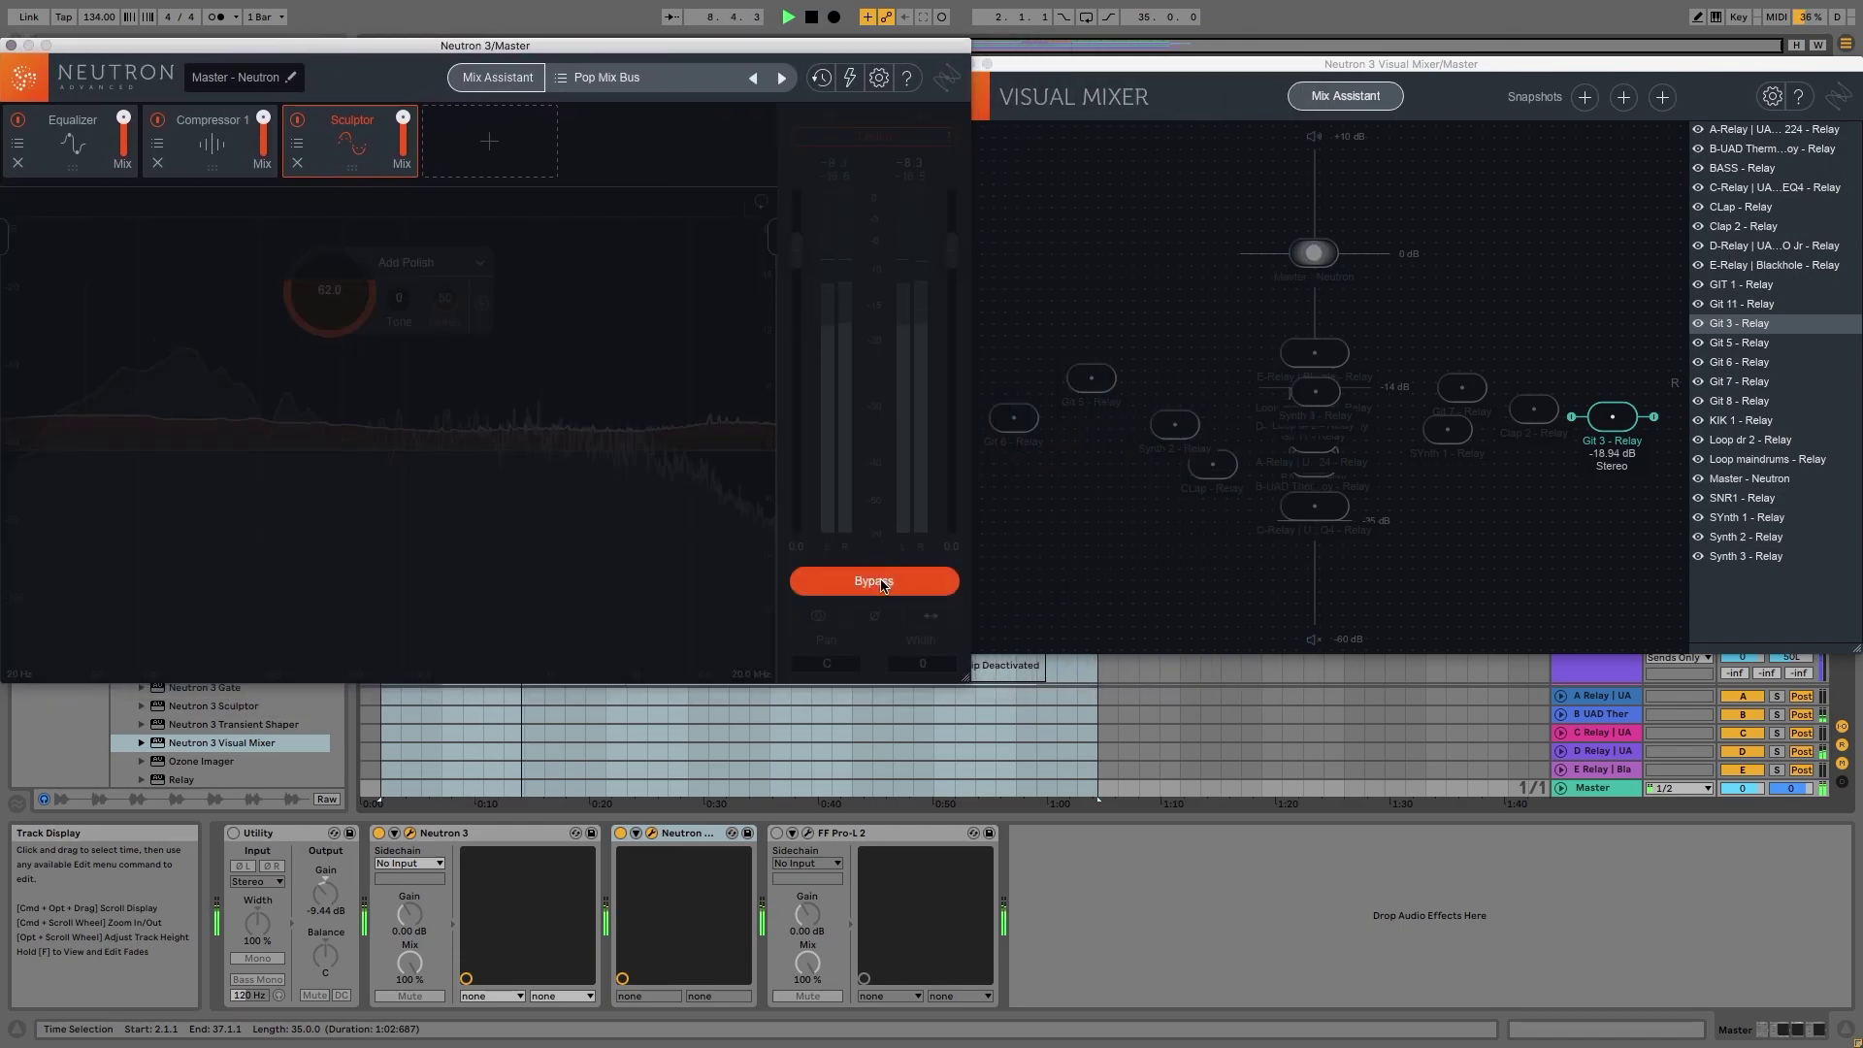
pyautogui.click(881, 582)
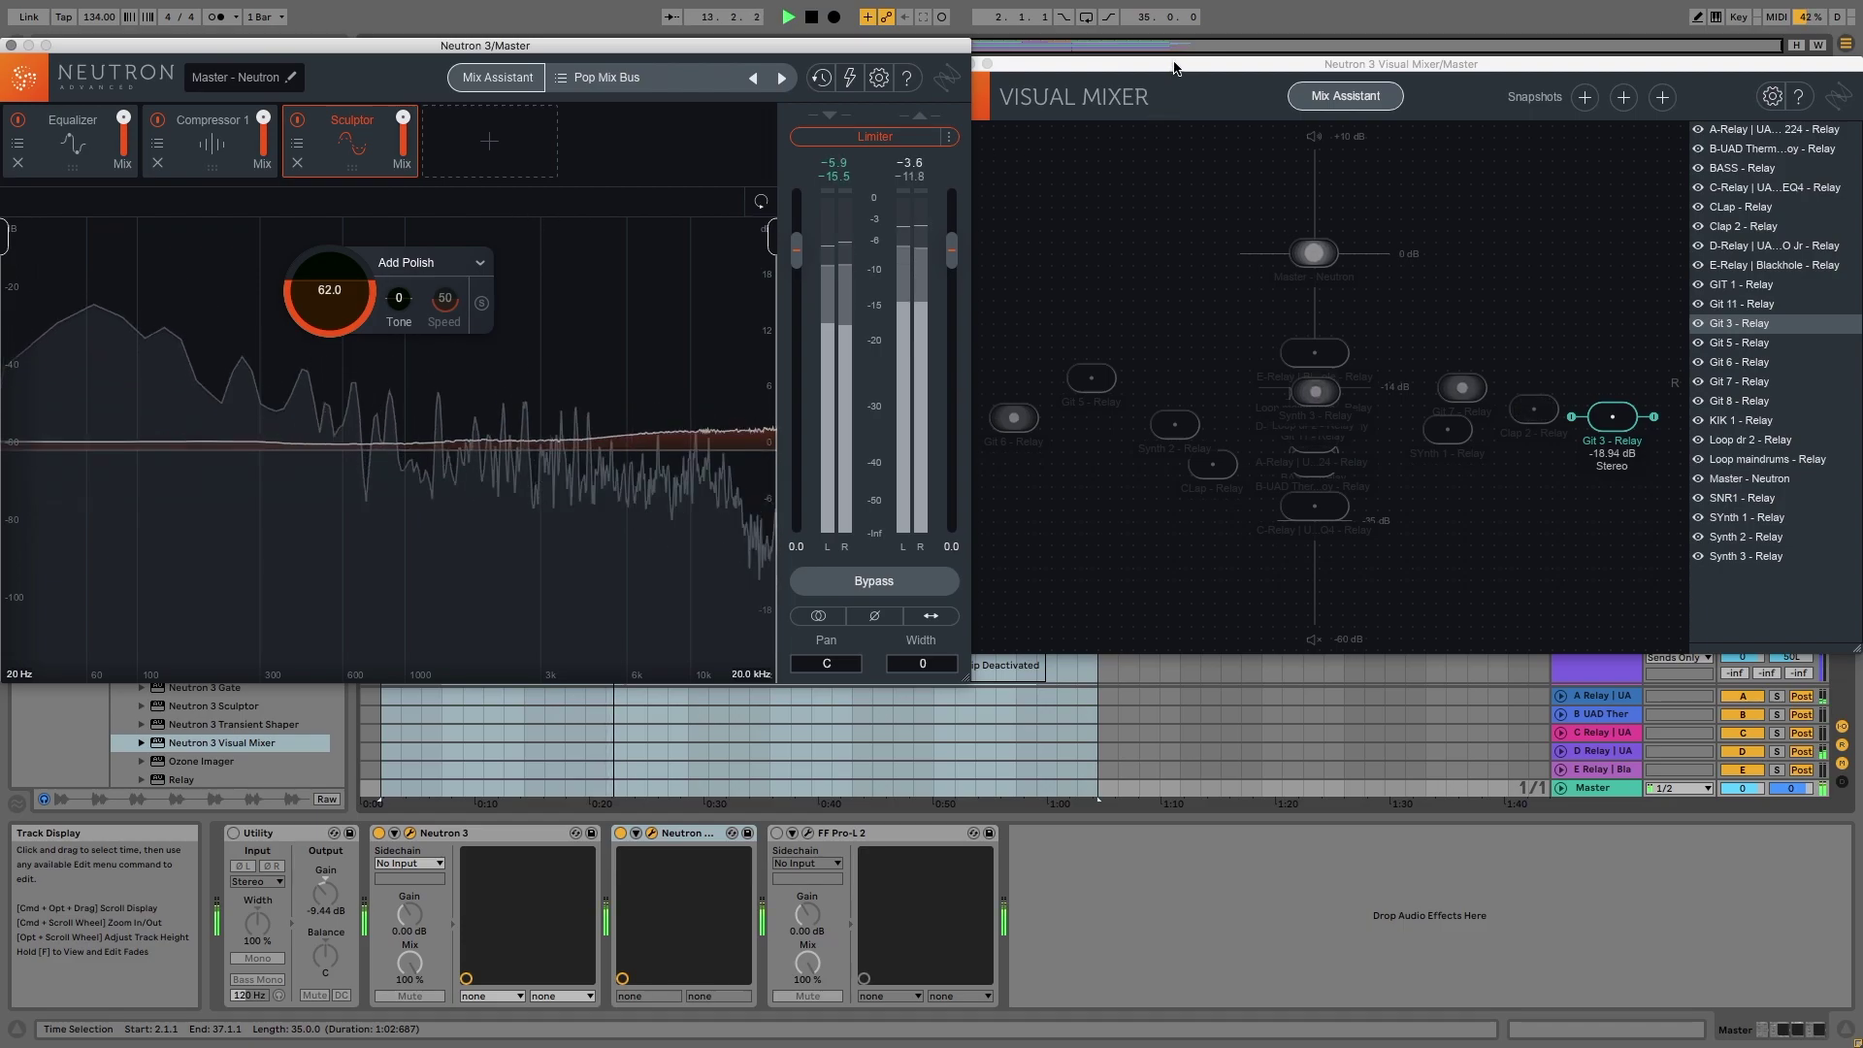
# Pan Clap 2 closer to the centre at about -13.8 dB and compare the mix with the master Neutron 3 bypassed
pyautogui.moveTo(1174, 68); pyautogui.dragTo(1146, 59)
pyautogui.moveTo(1497, 398); pyautogui.dragTo(1371, 378)
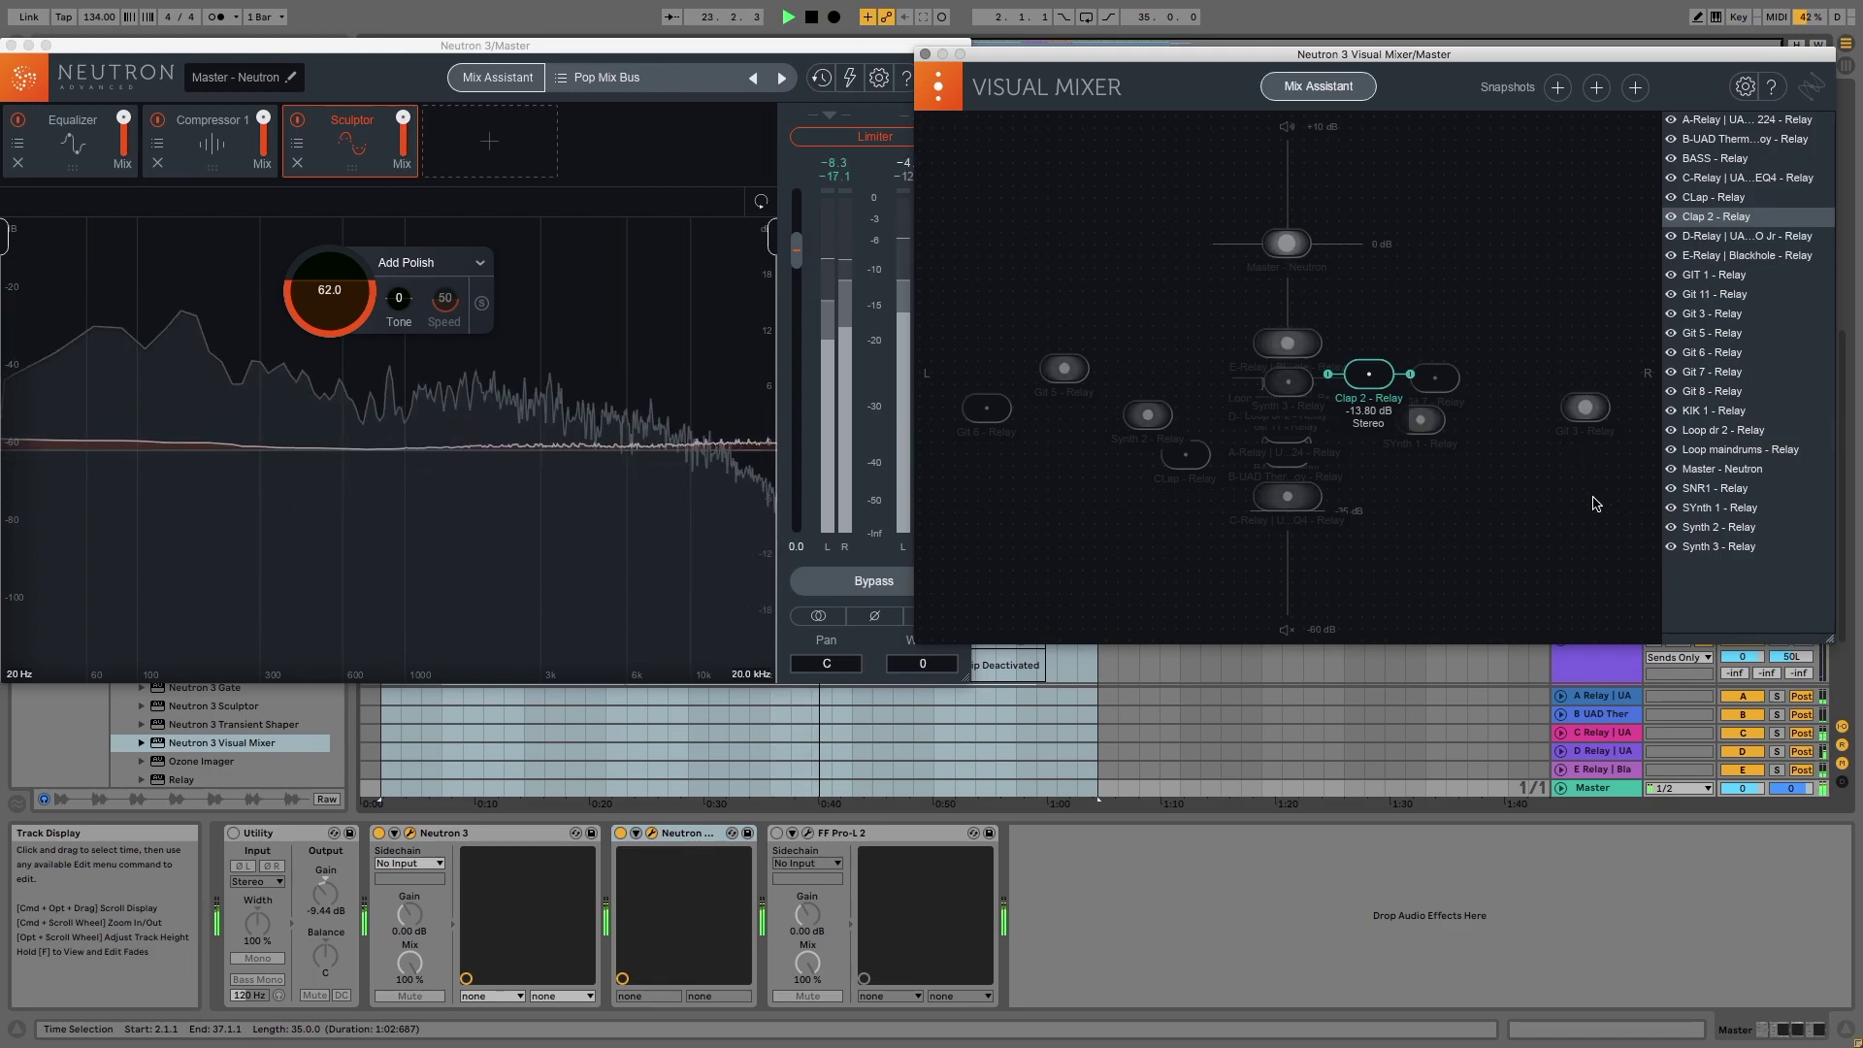
pyautogui.click(874, 581)
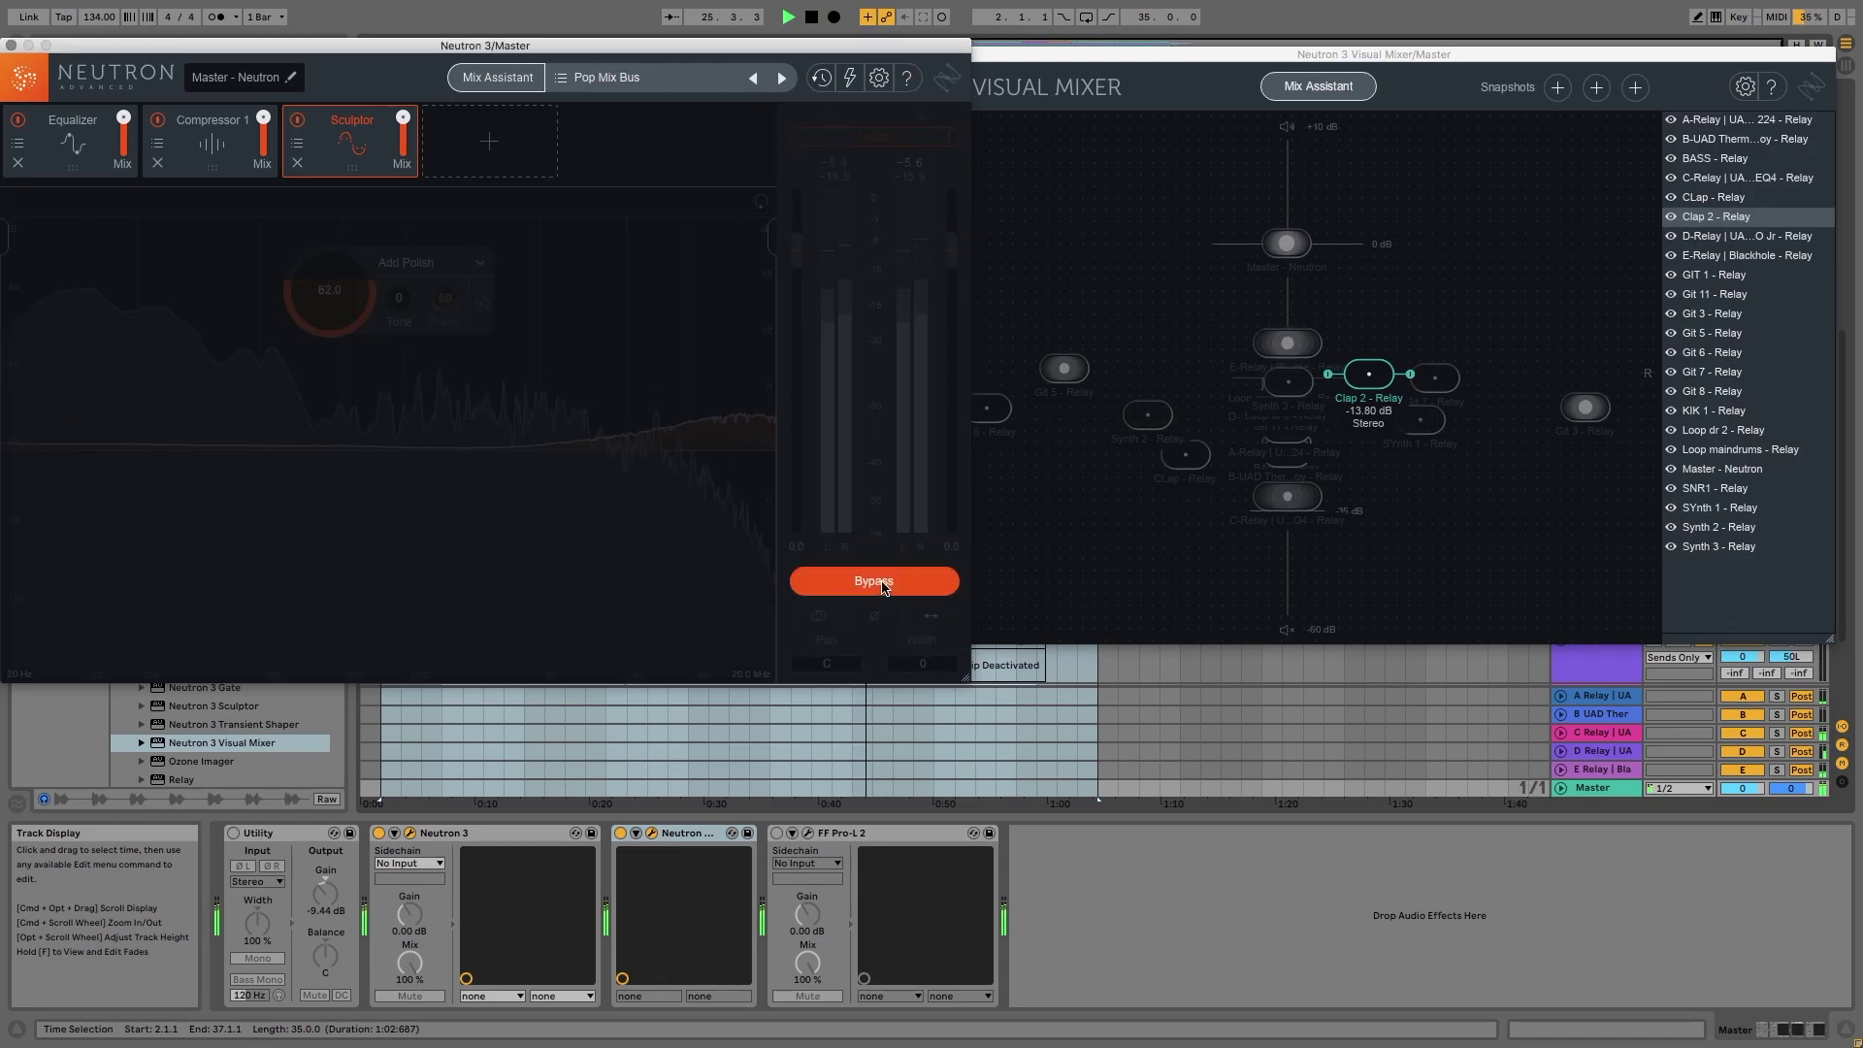
pyautogui.click(873, 581)
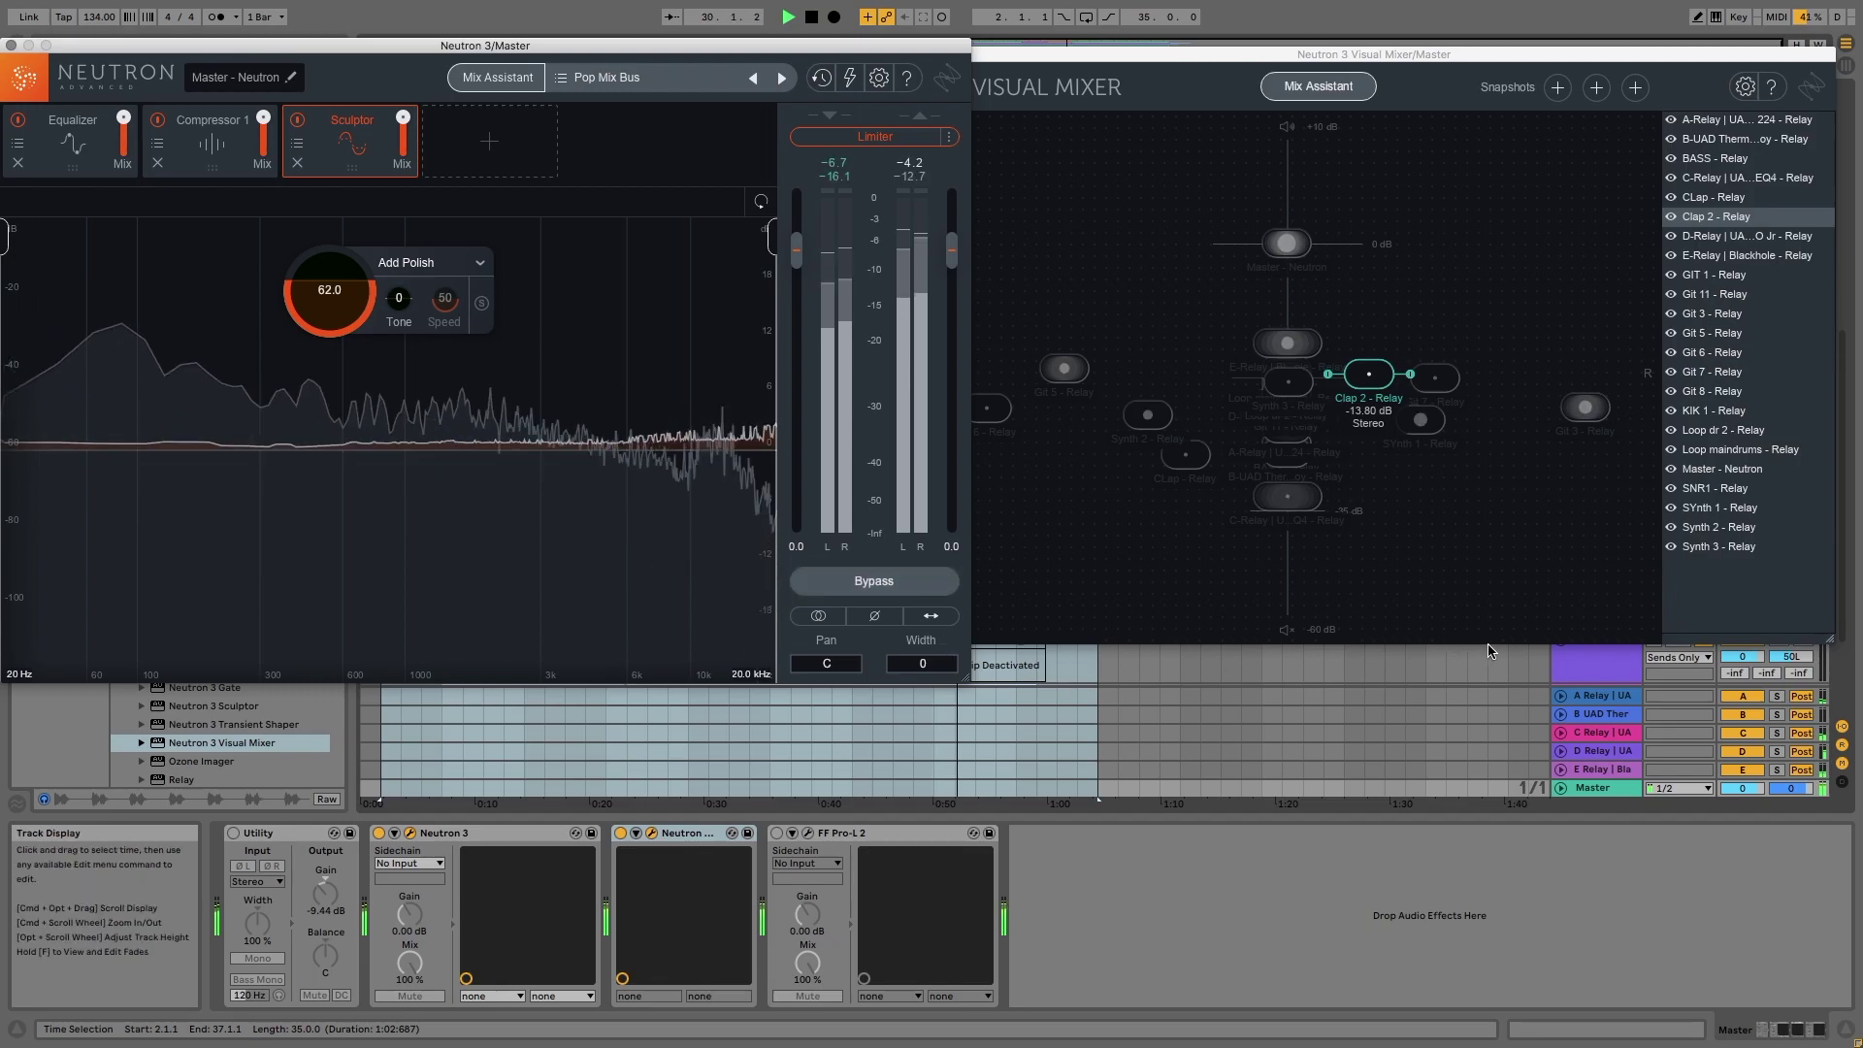
# Raise the Relay gain on the E-Relay Blackhole return to about -8.3 dB and close its plug-in window
pyautogui.click(1594, 771)
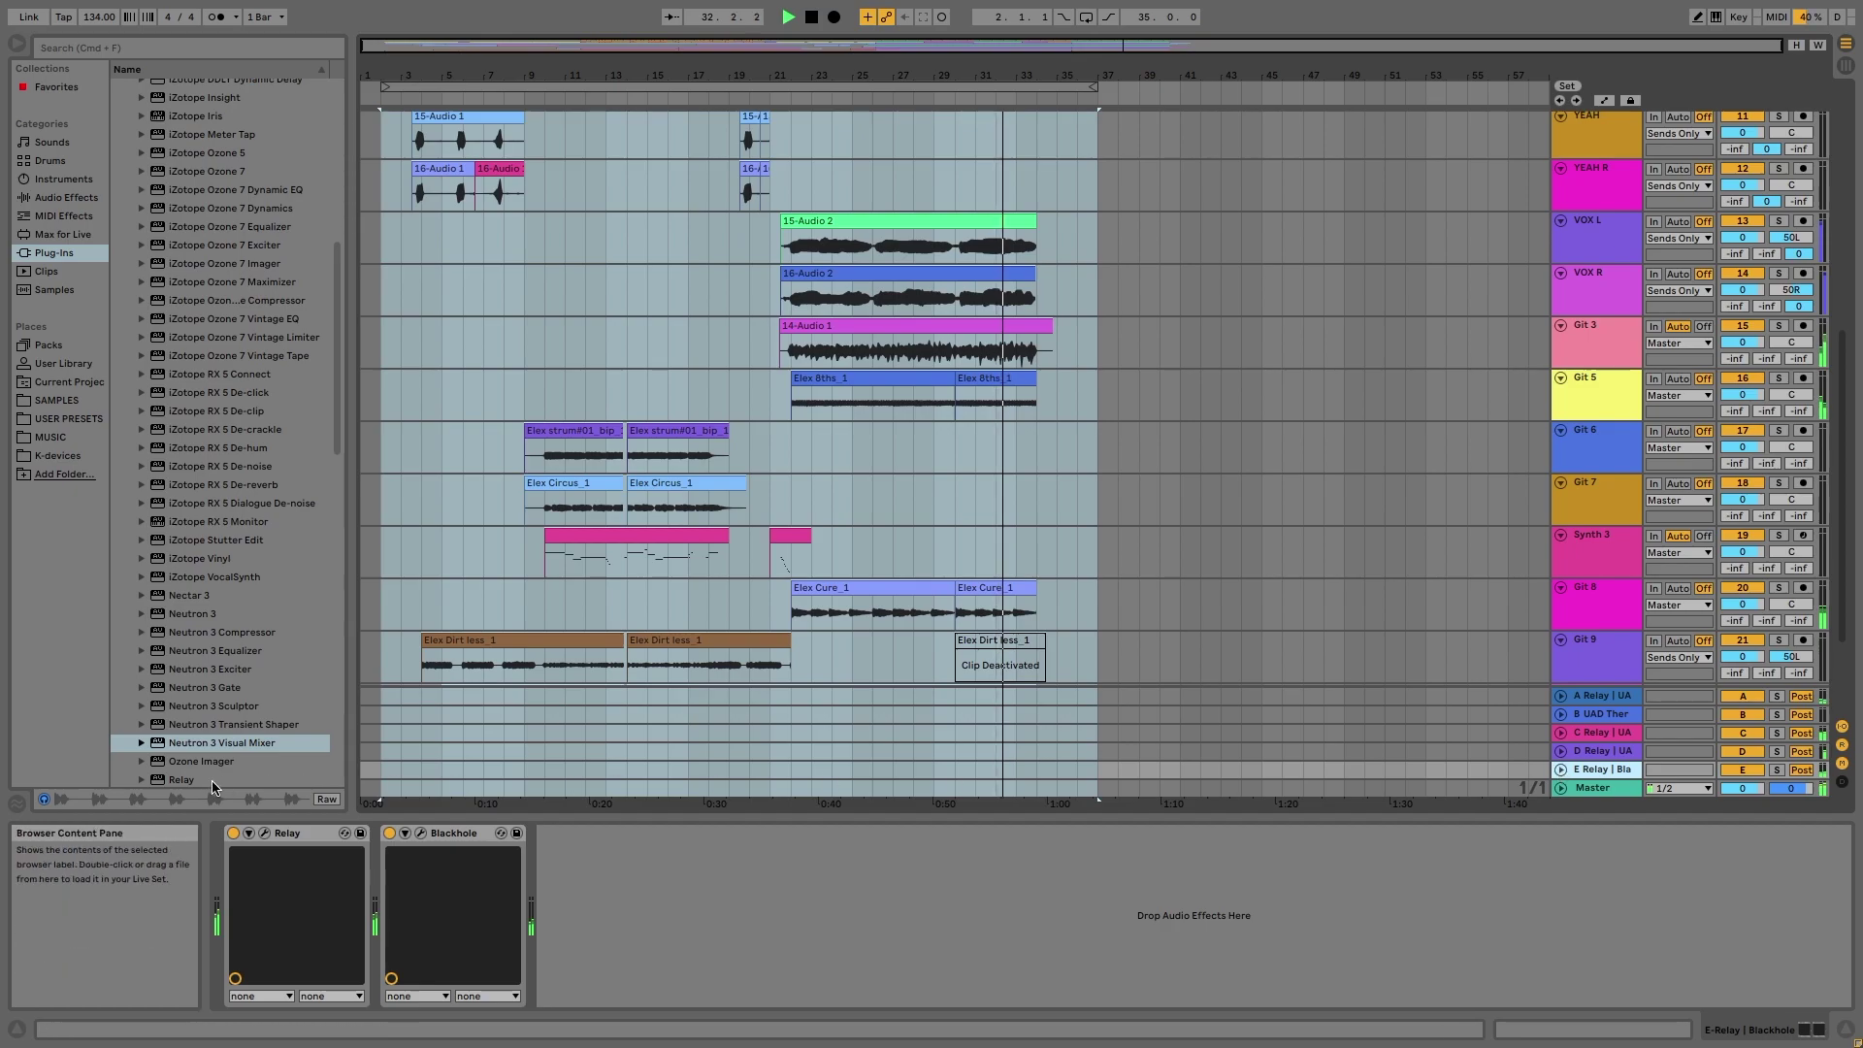
pyautogui.click(264, 832)
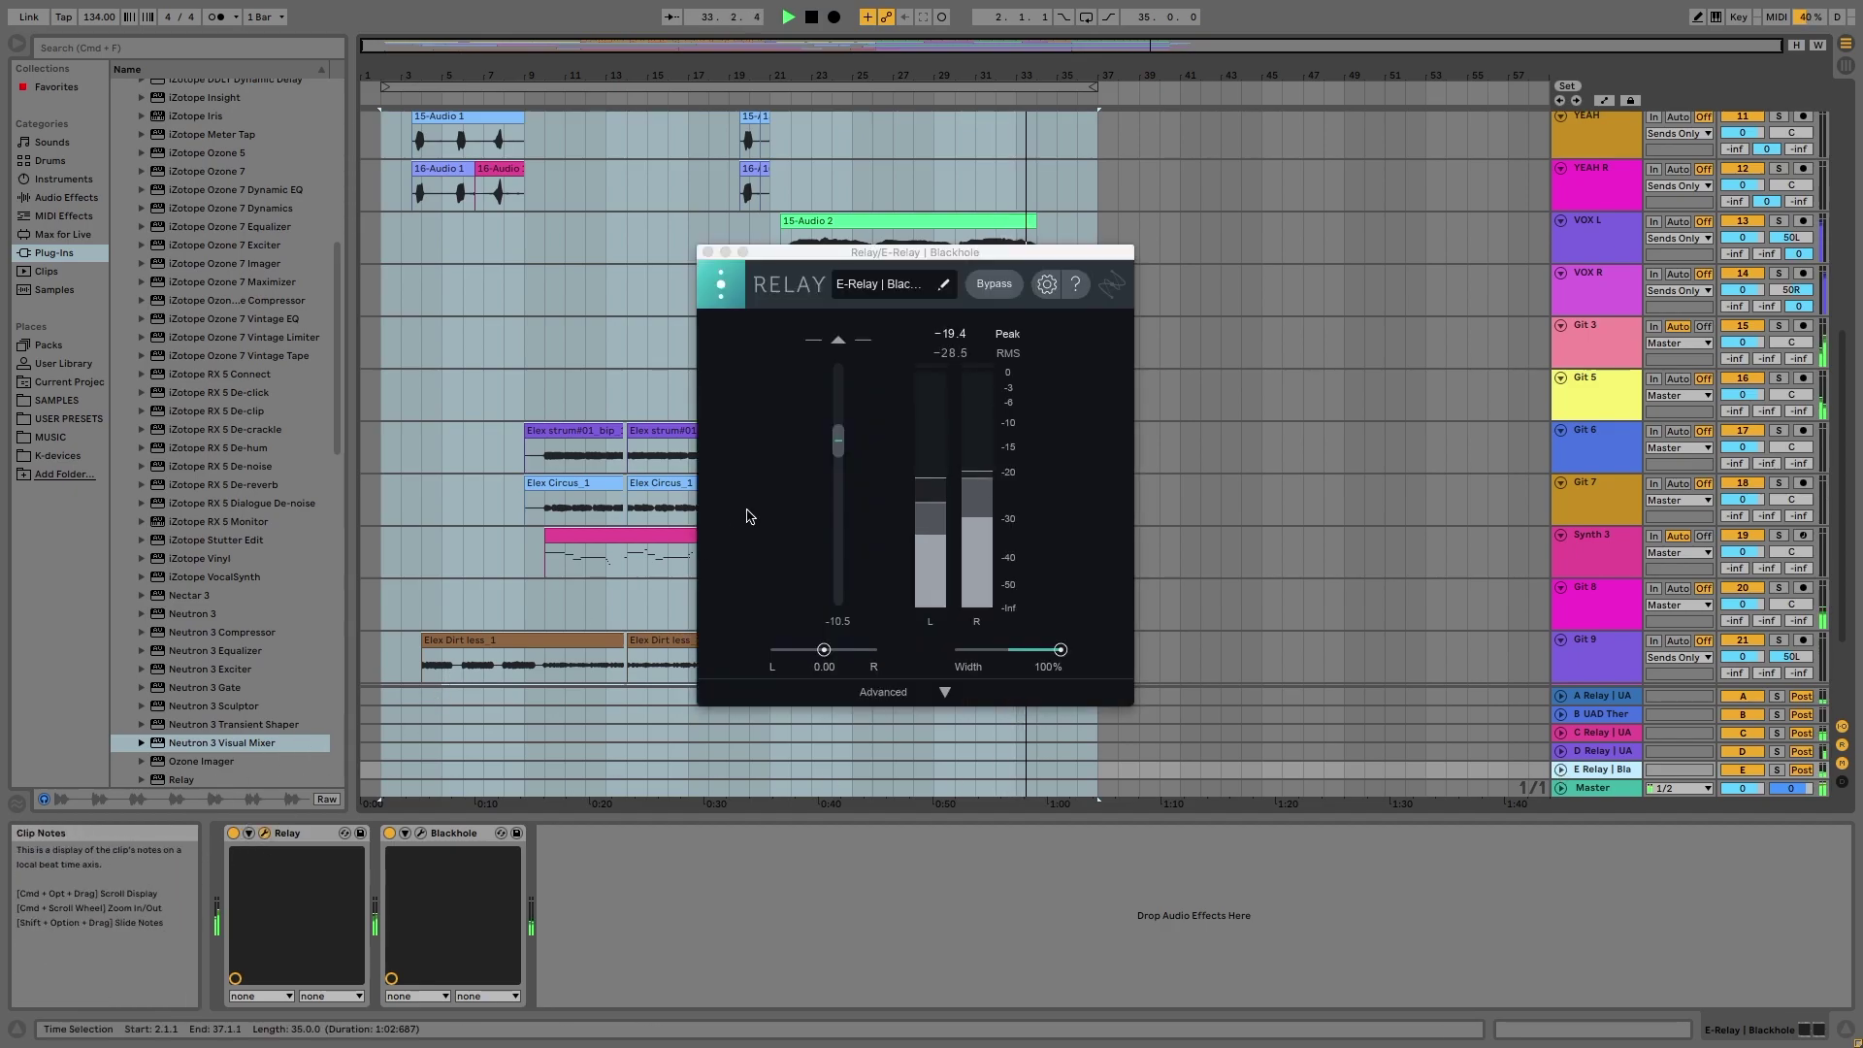
pyautogui.moveTo(837, 442); pyautogui.dragTo(837, 434)
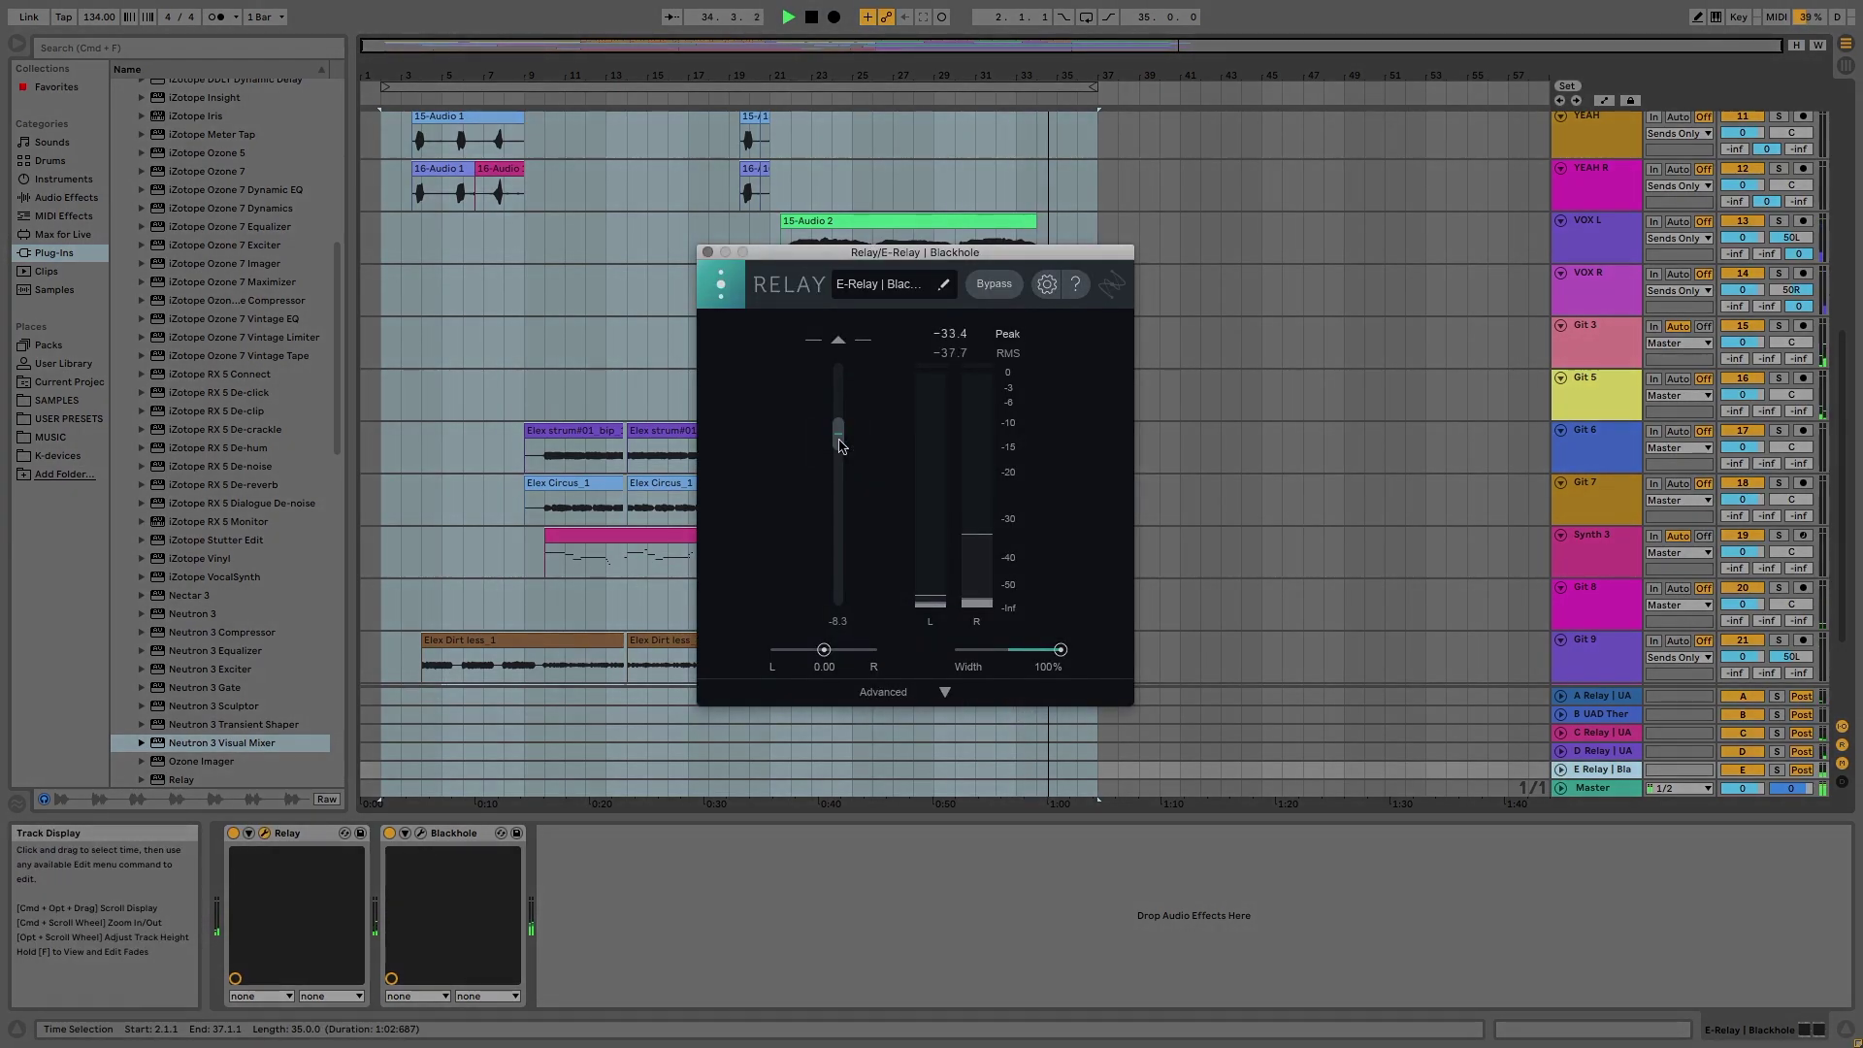
pyautogui.click(706, 253)
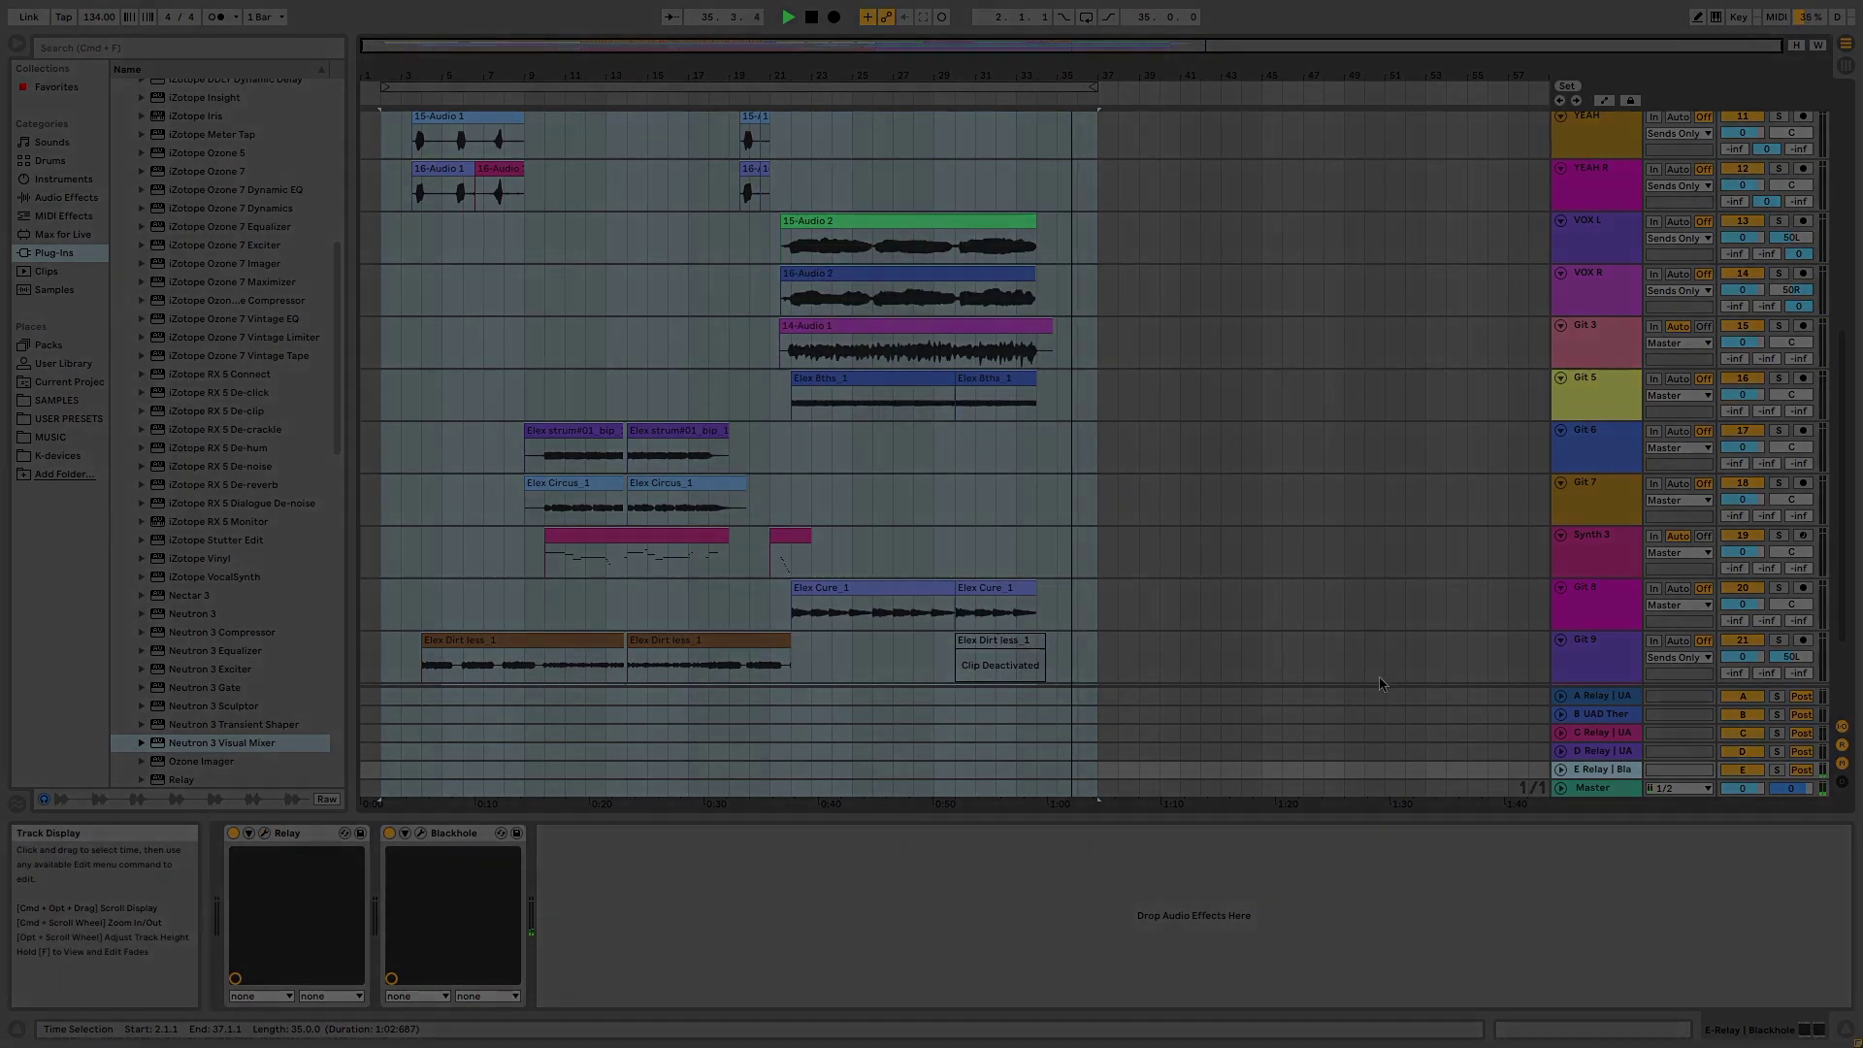